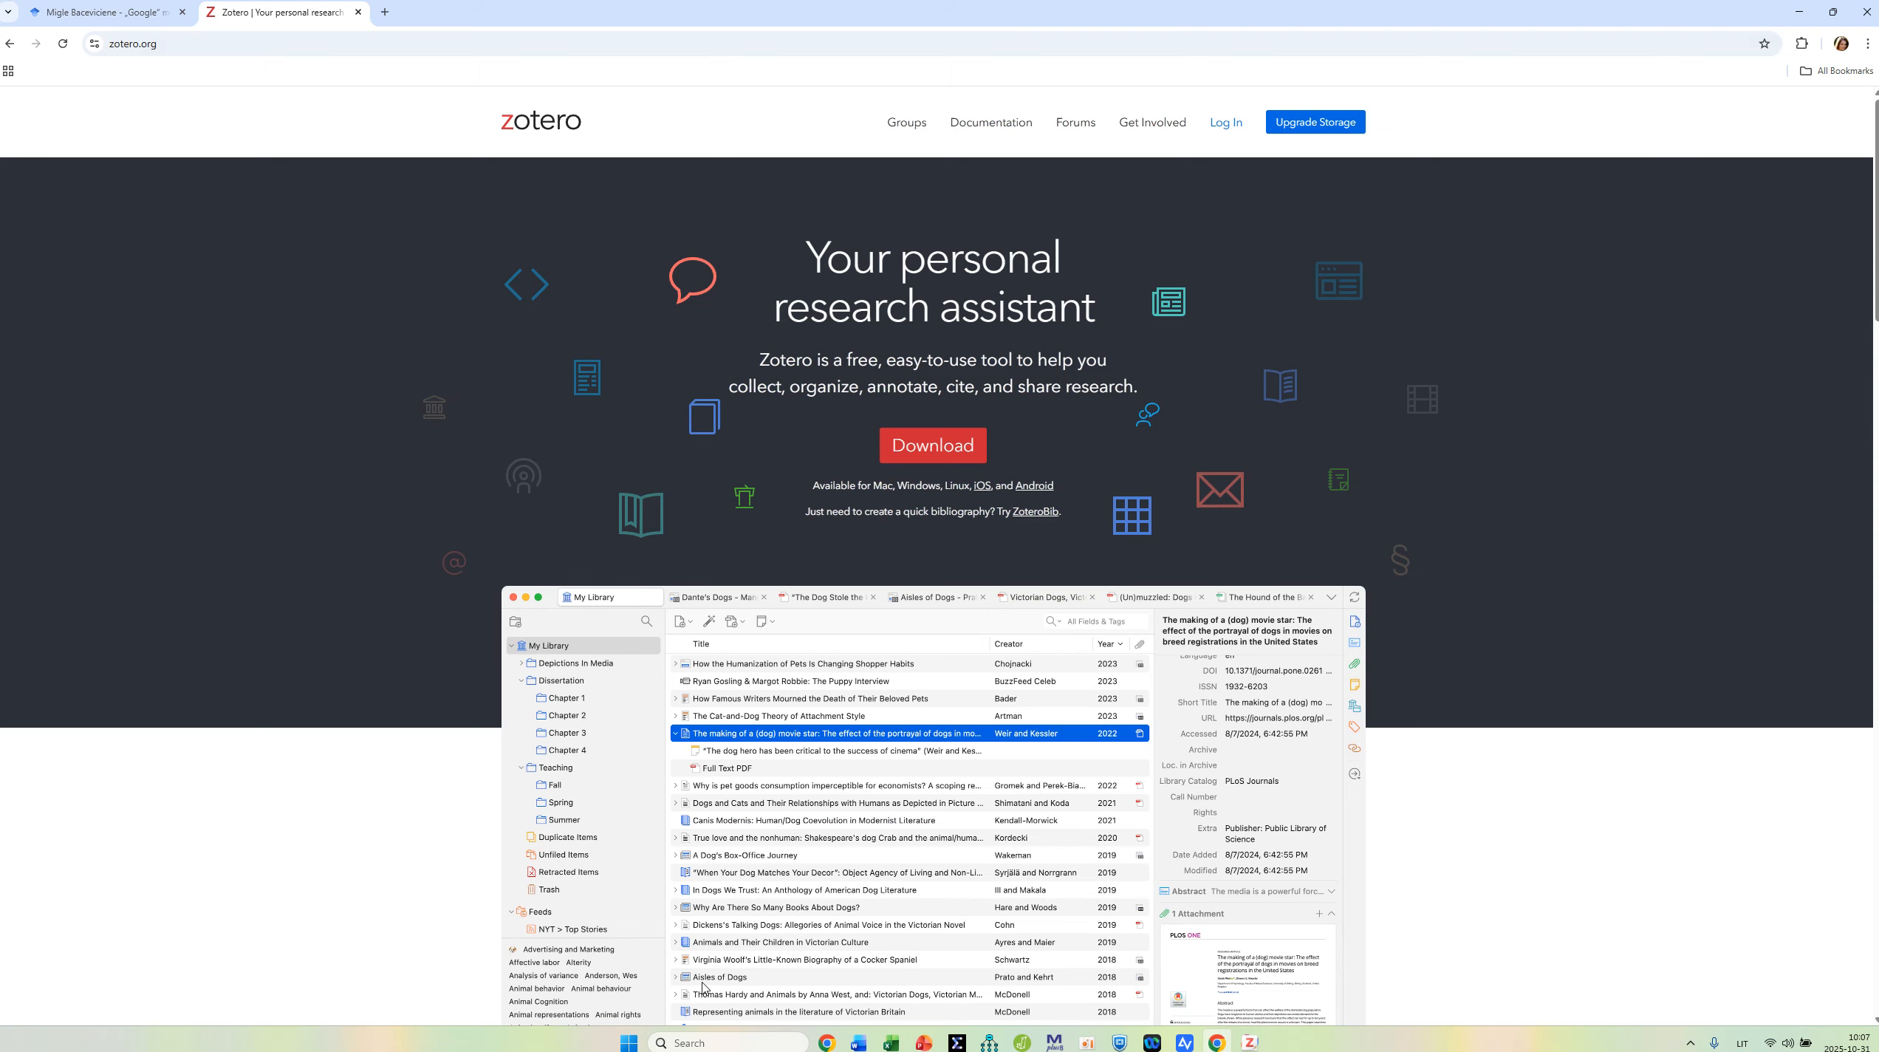
# Step: Look up Zotero in the computer's full list of installed apps, then close the list
pyautogui.click(628, 1043)
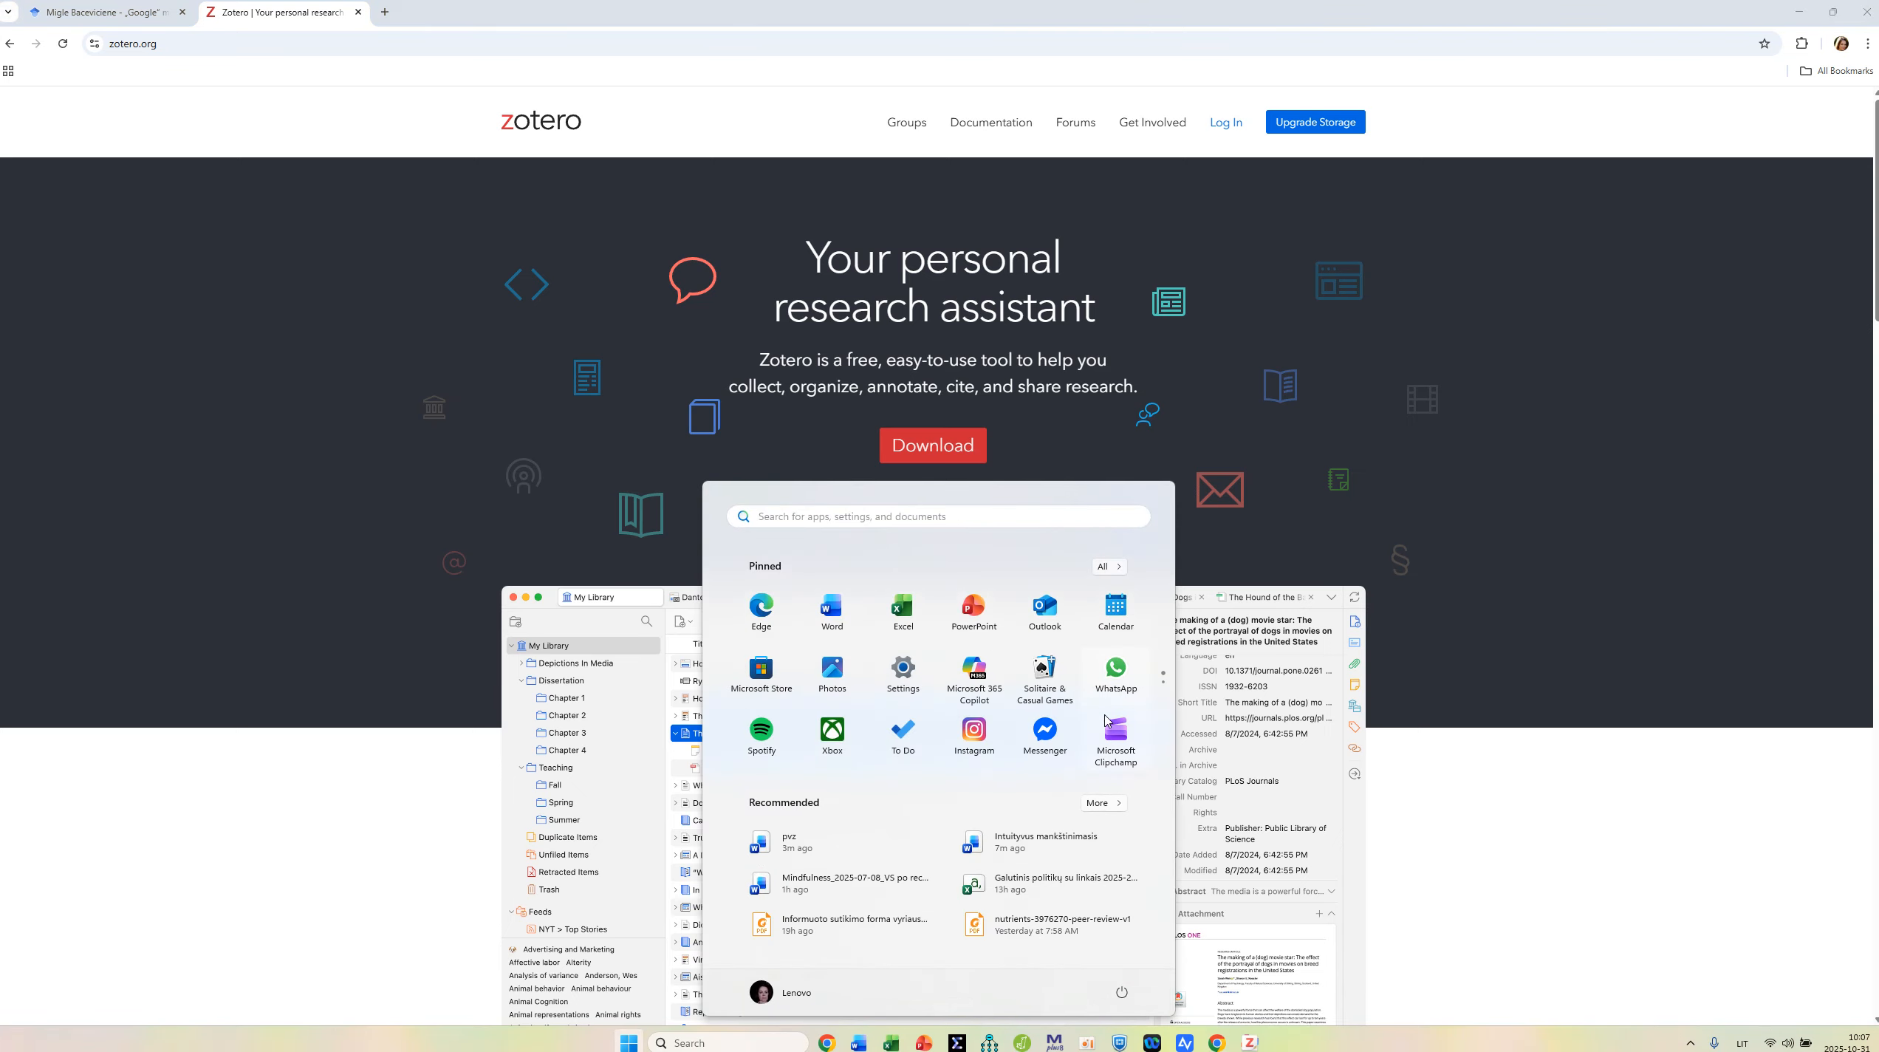
pyautogui.click(1091, 565)
pyautogui.scroll(-10, 860, 704)
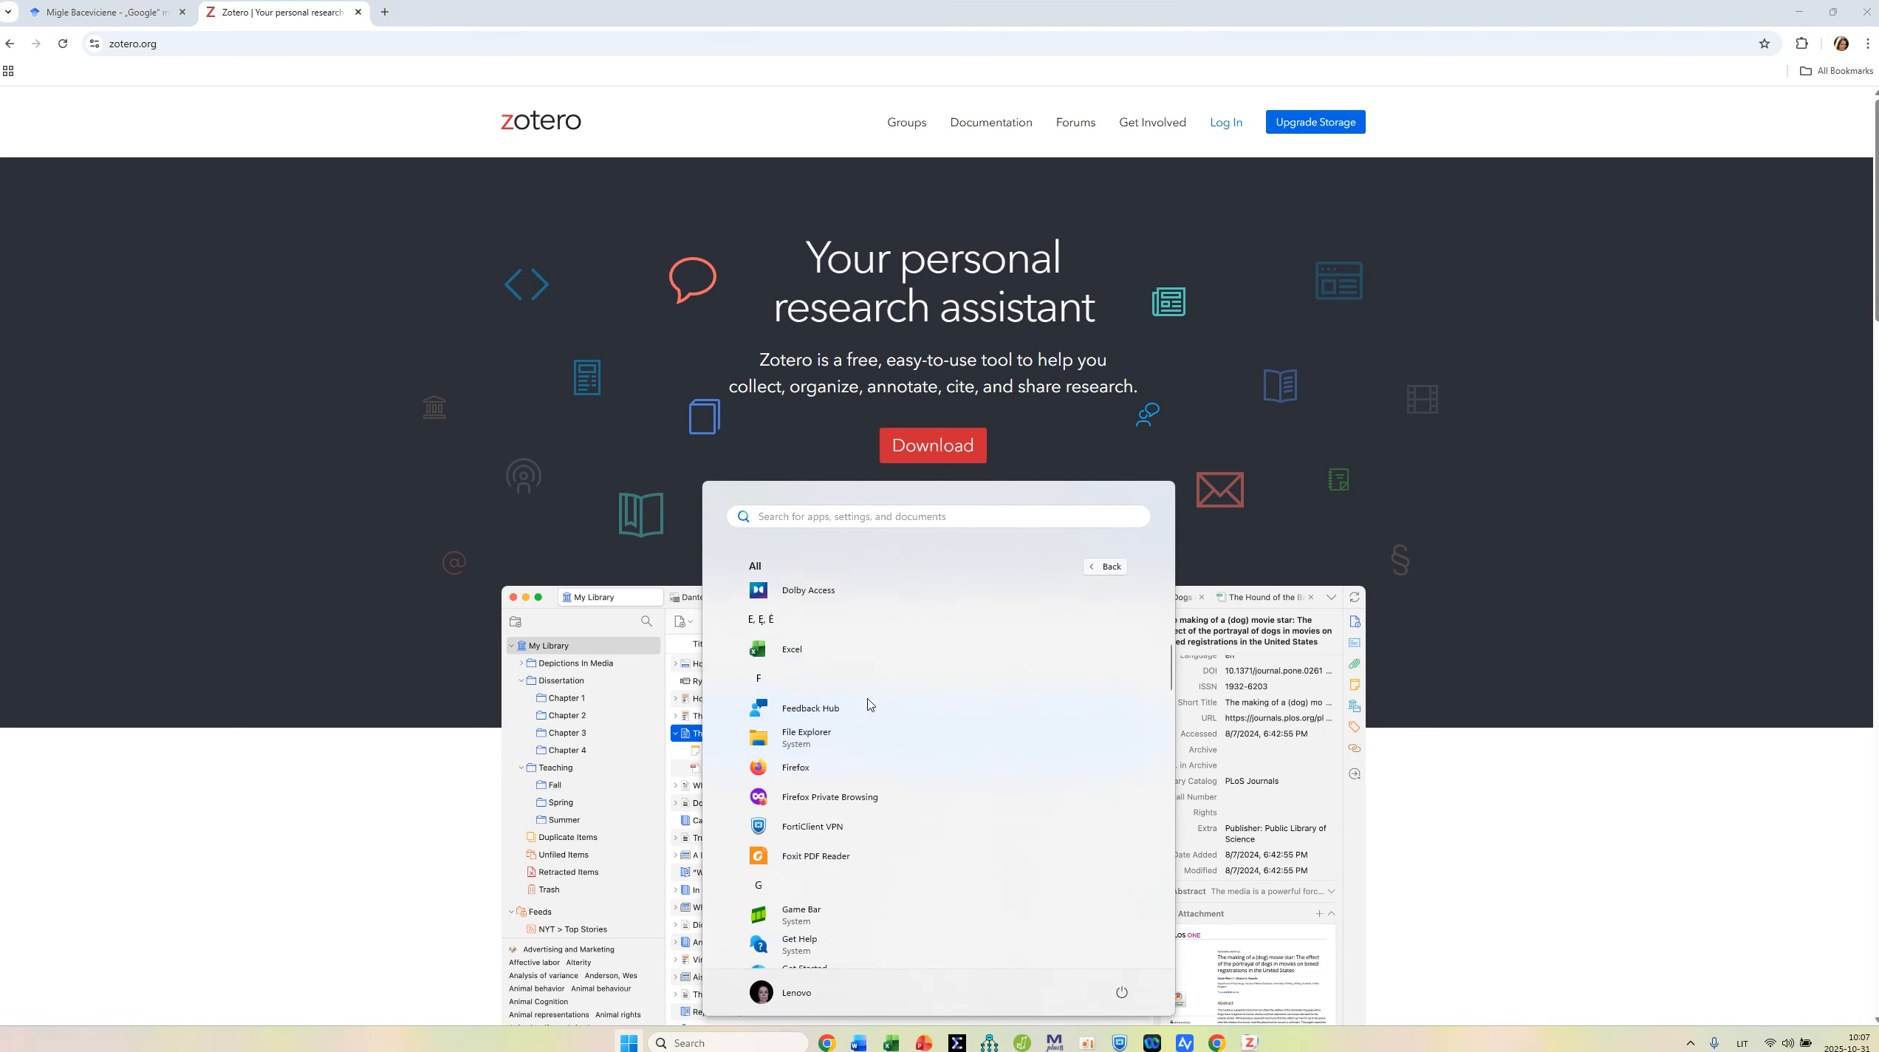
pyautogui.scroll(-10, 844, 825)
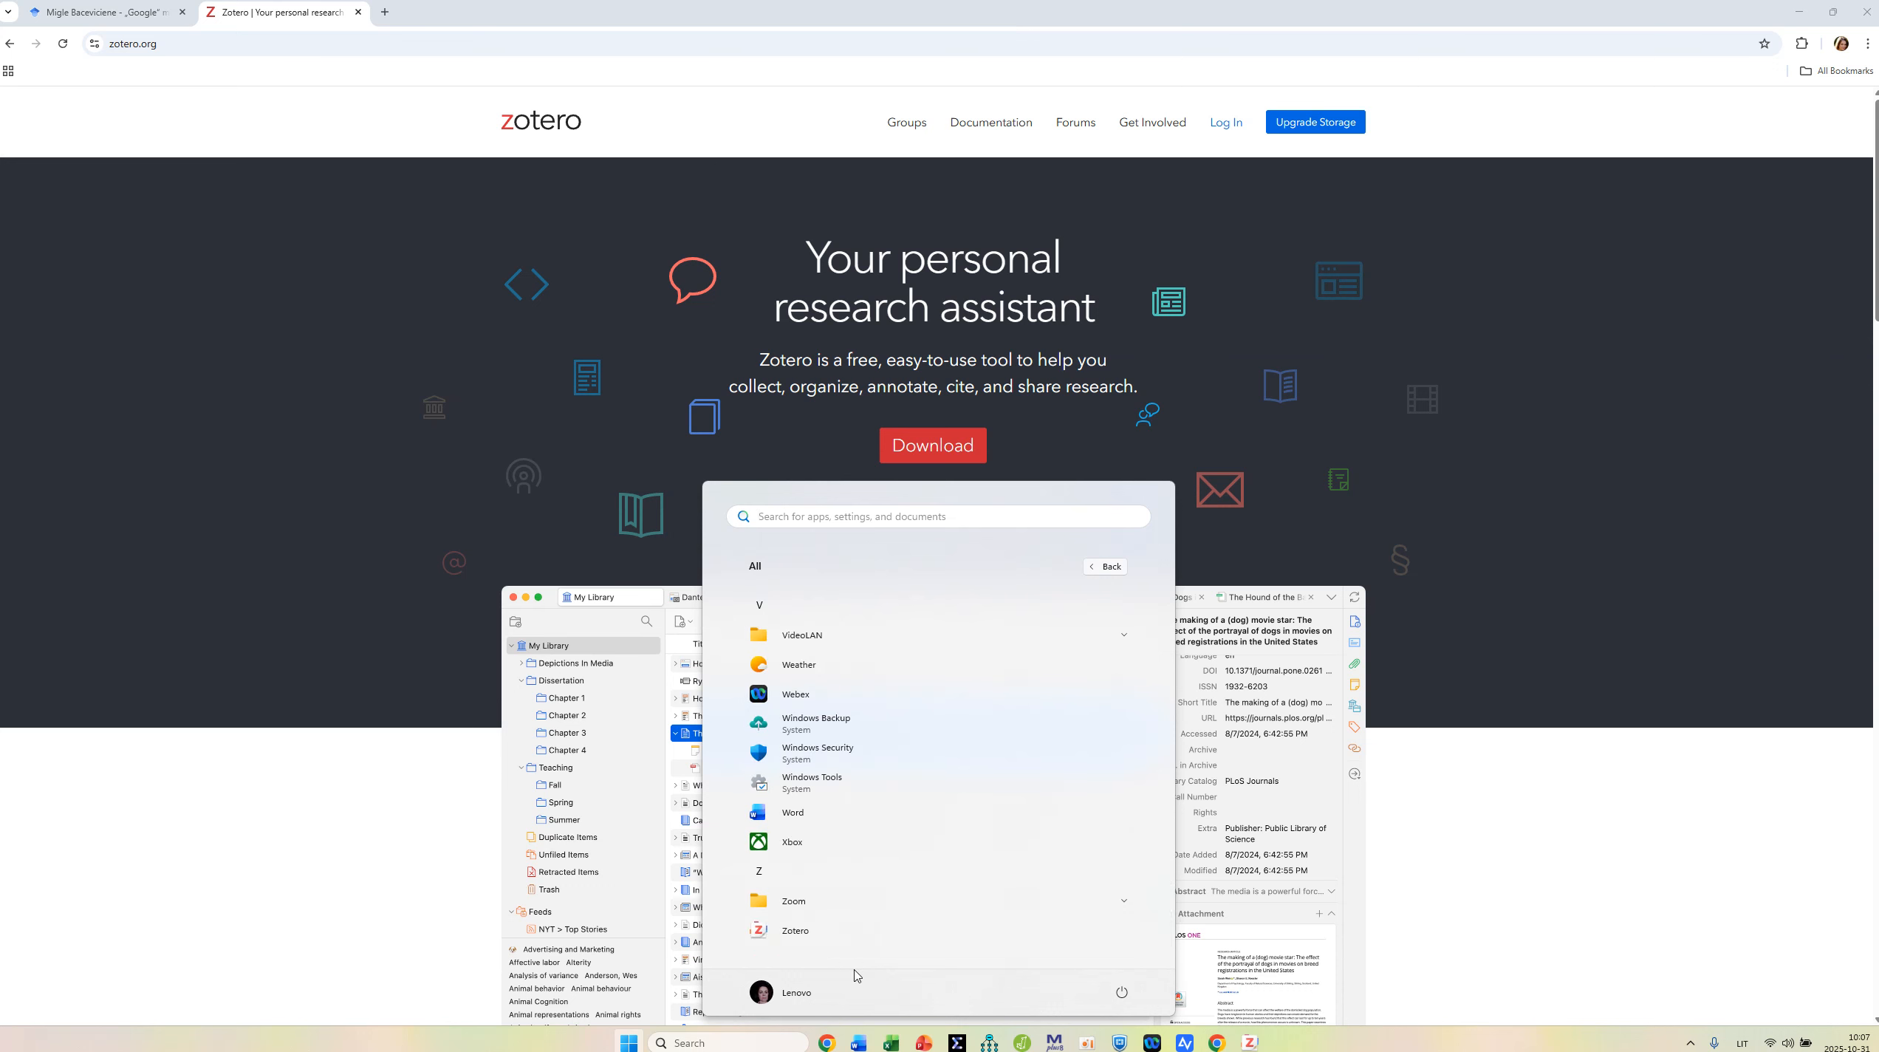
pyautogui.click(2, 739)
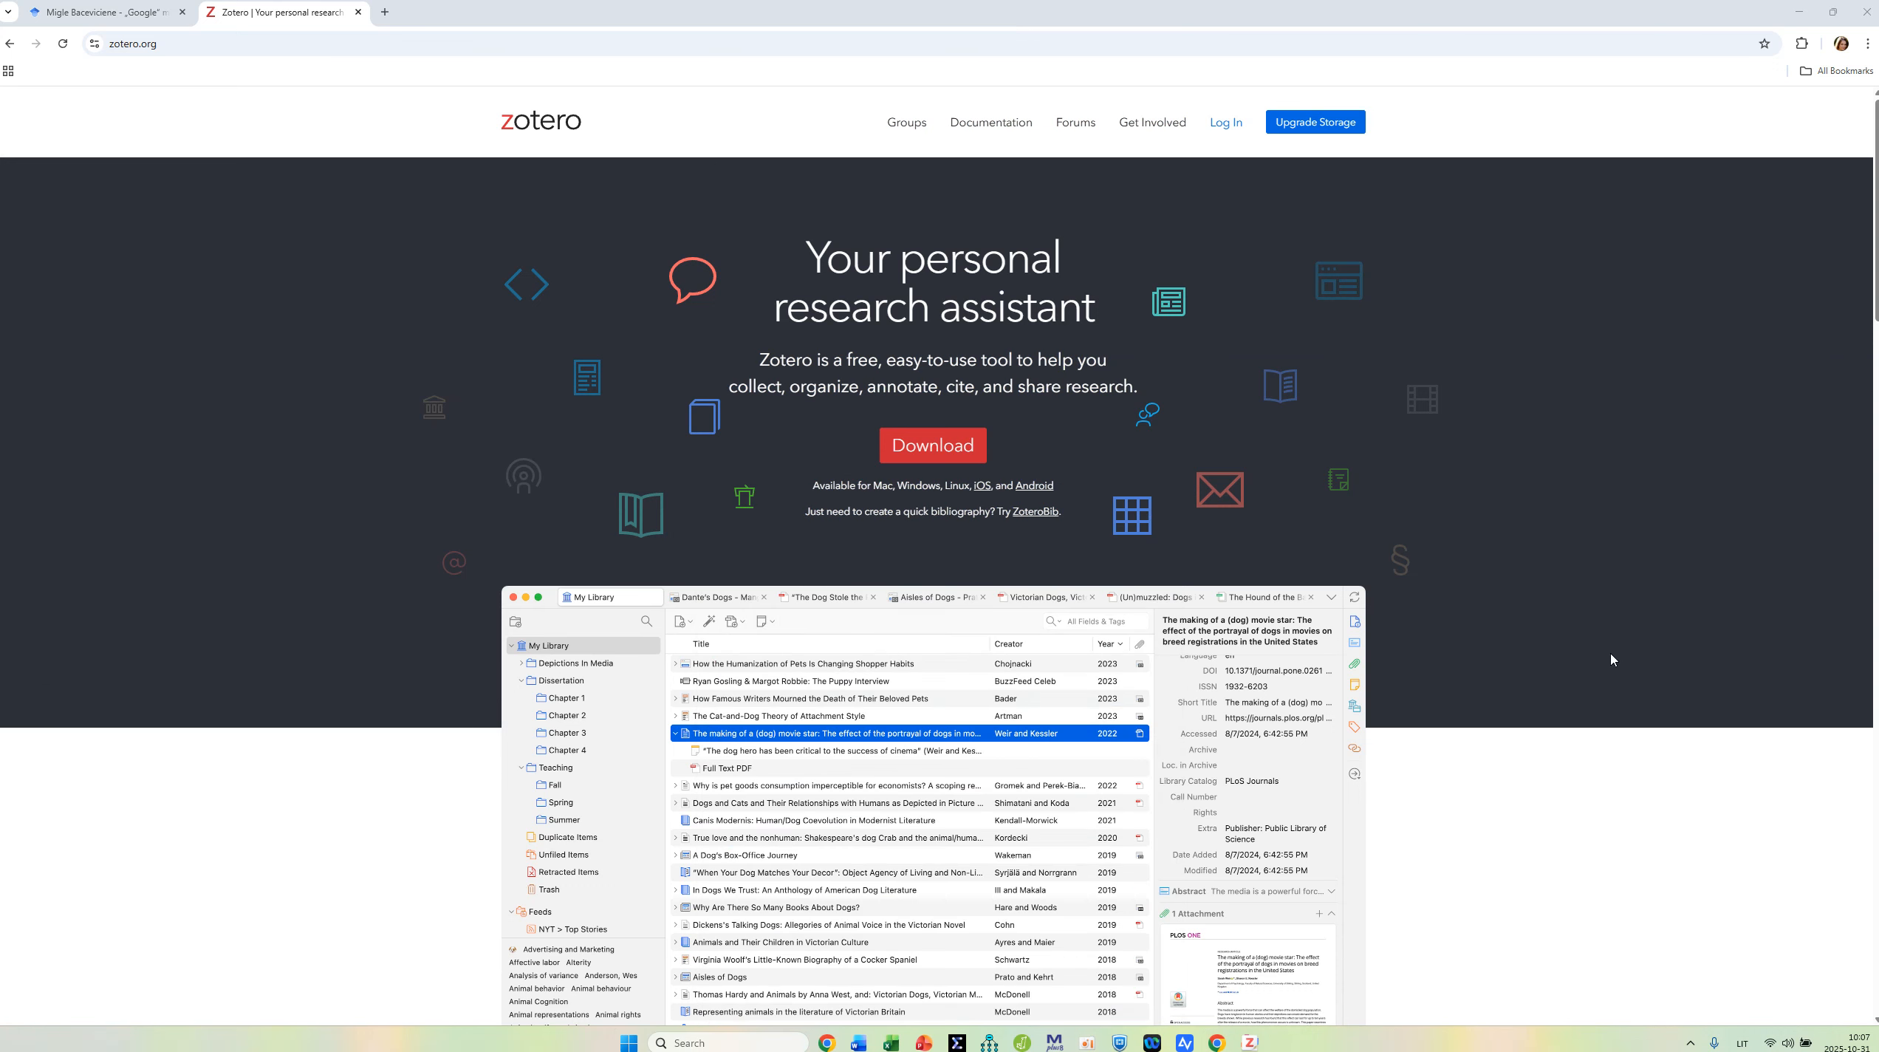
# Step: Switch to Zotero and view the items in My Library and in the Naure PA collection
pyautogui.click(1252, 1042)
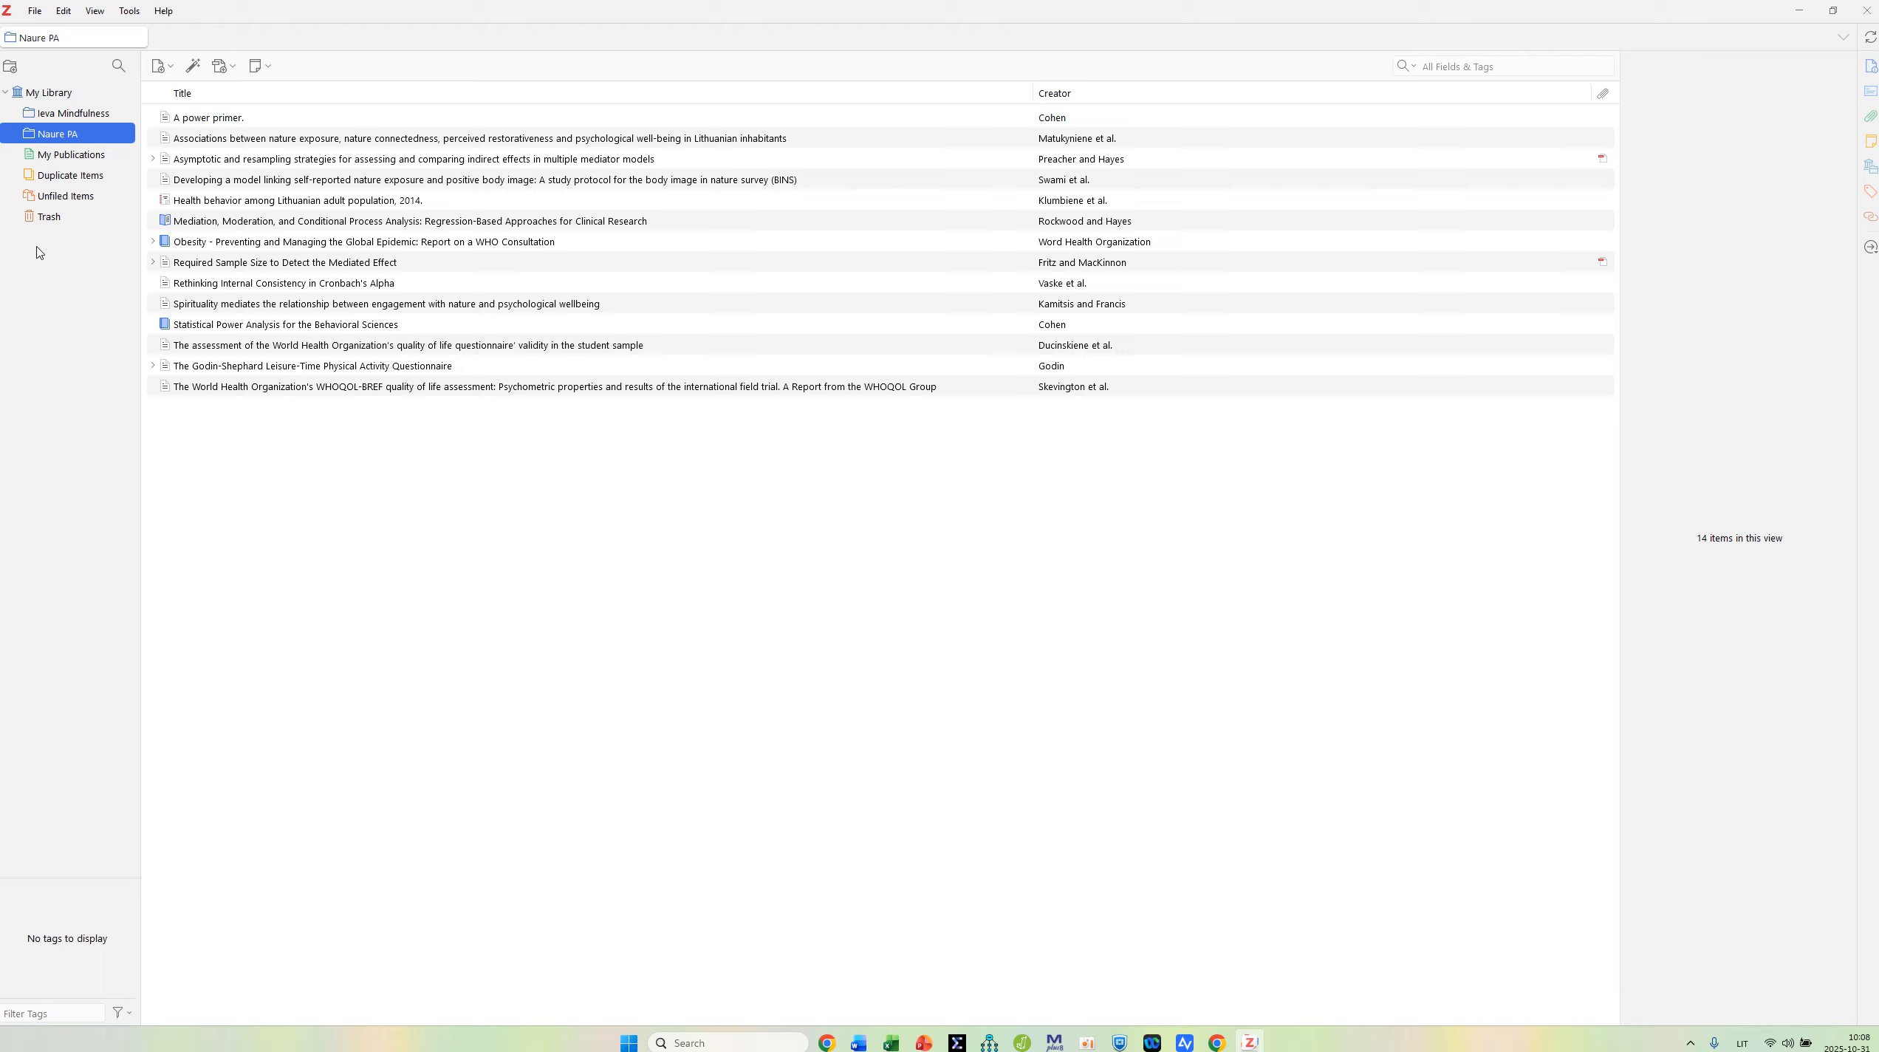
pyautogui.click(55, 93)
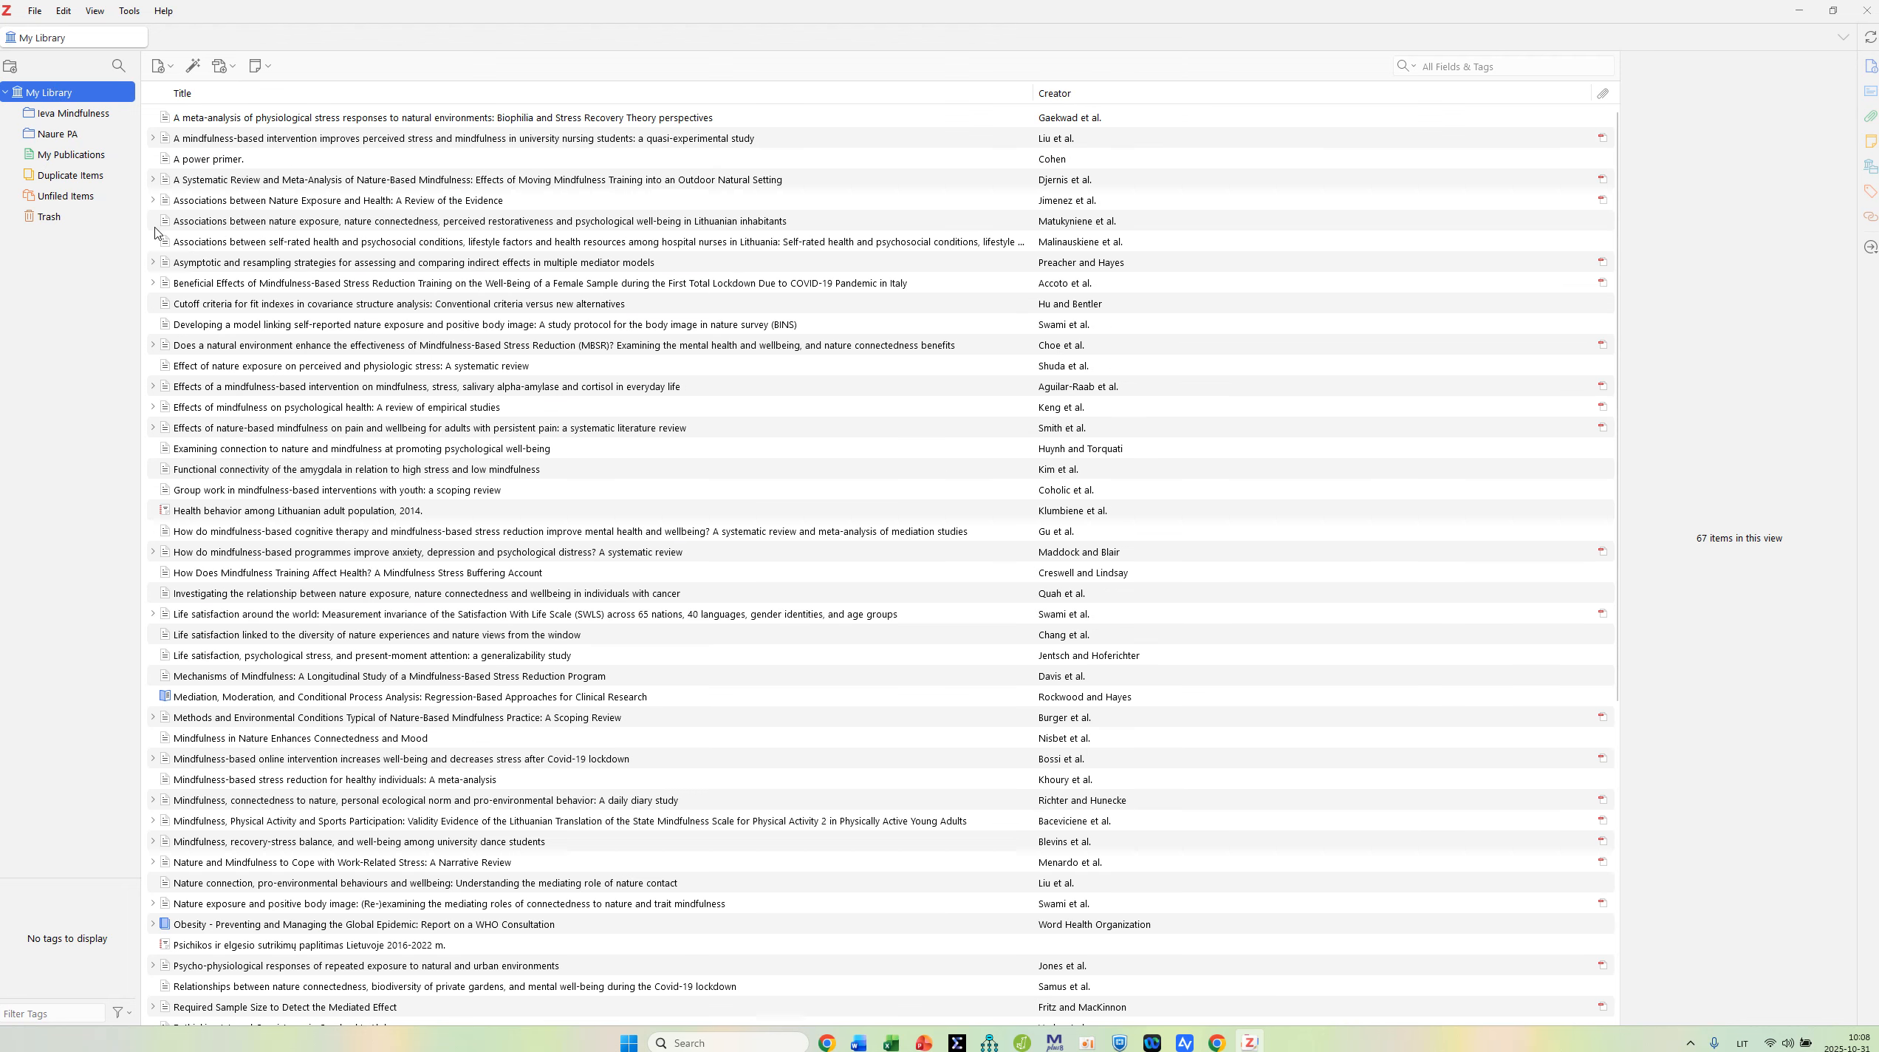
pyautogui.click(60, 134)
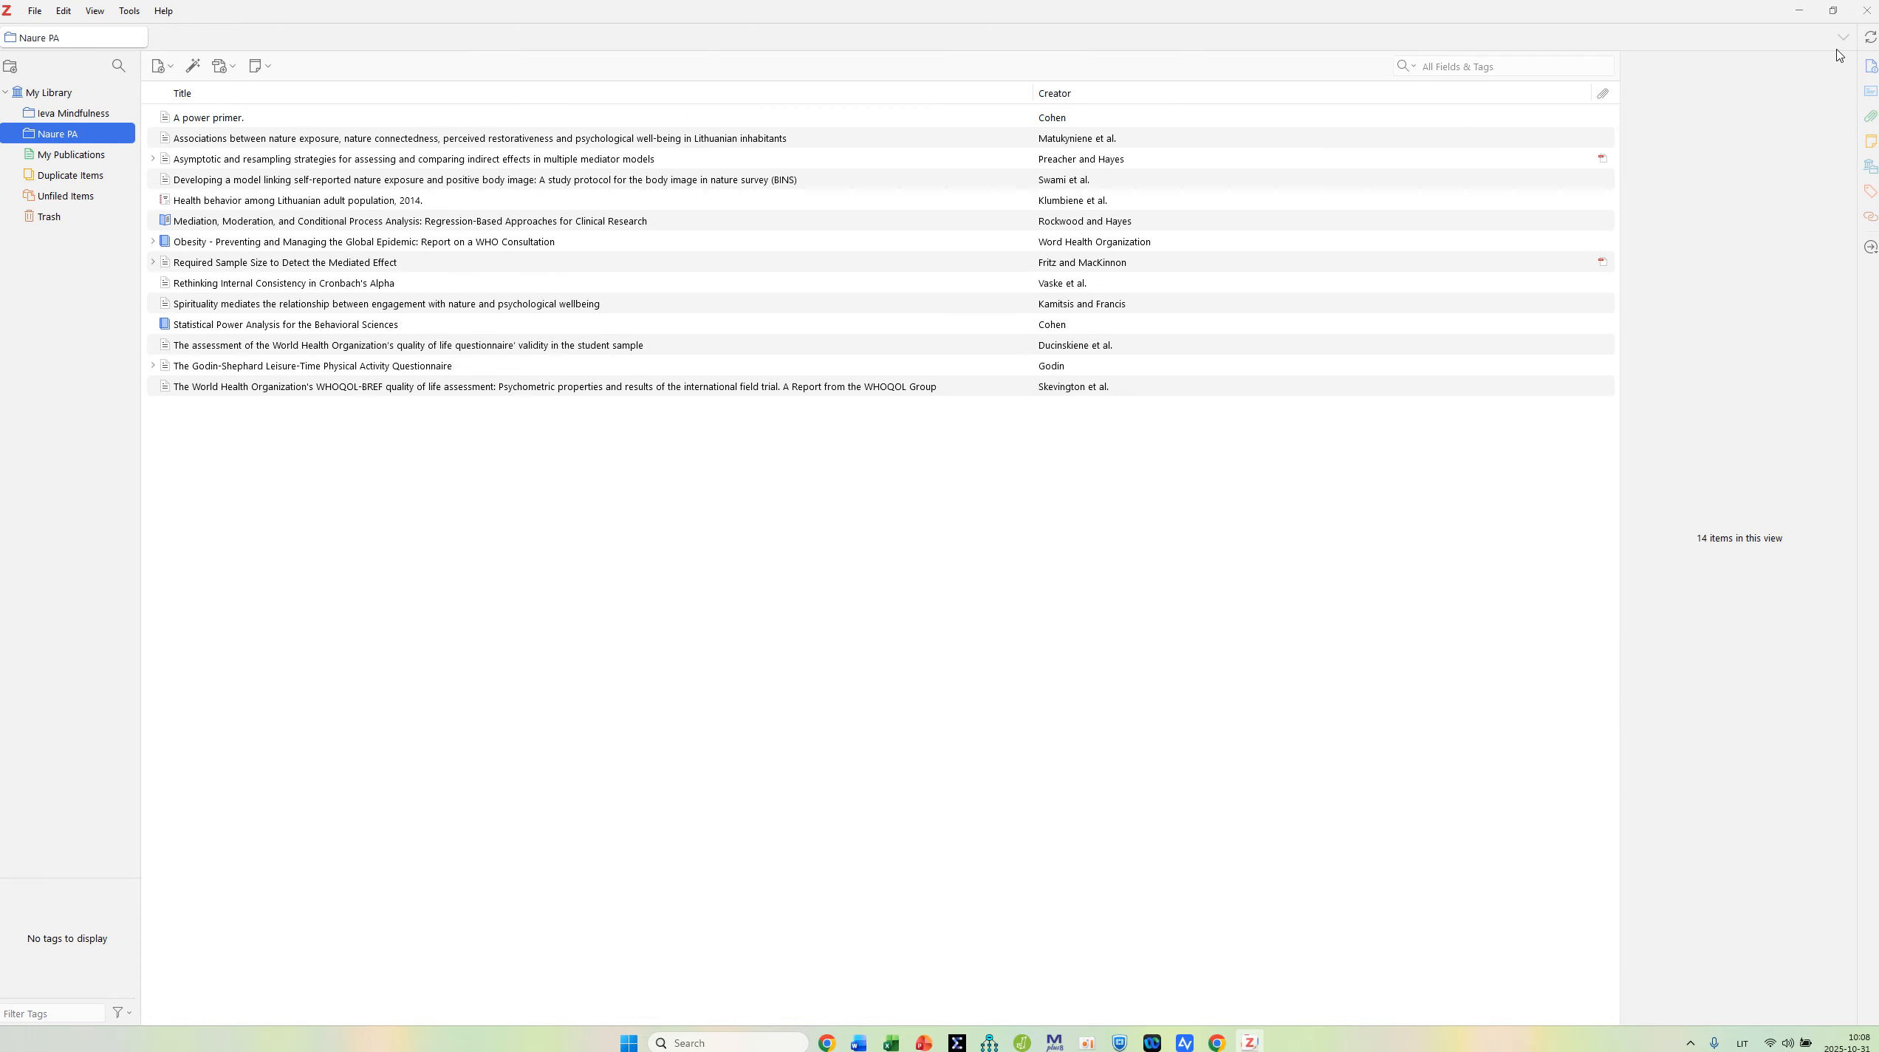
# Step: Minimize the open windows, open the pvz document from the desktop in Word, and display its Zotero tools
pyautogui.click(1798, 16)
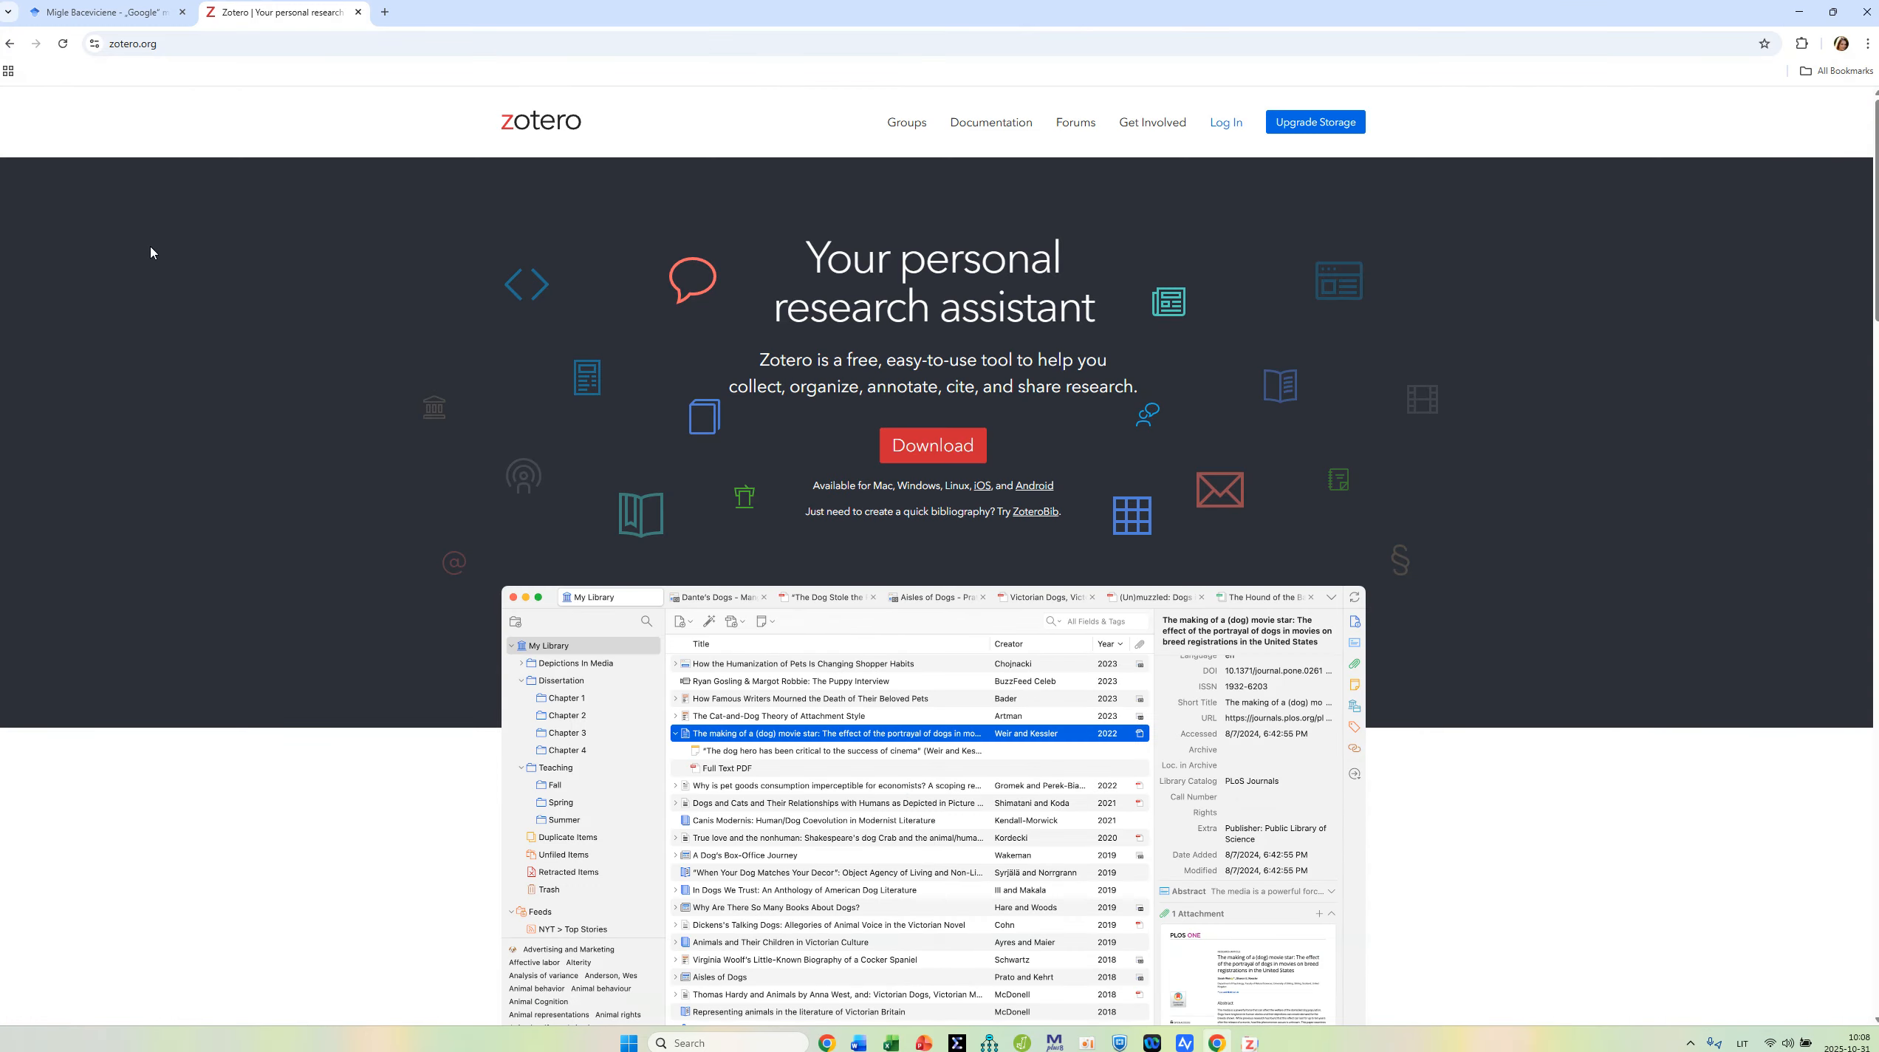
pyautogui.click(1802, 12)
pyautogui.press('super+Down')
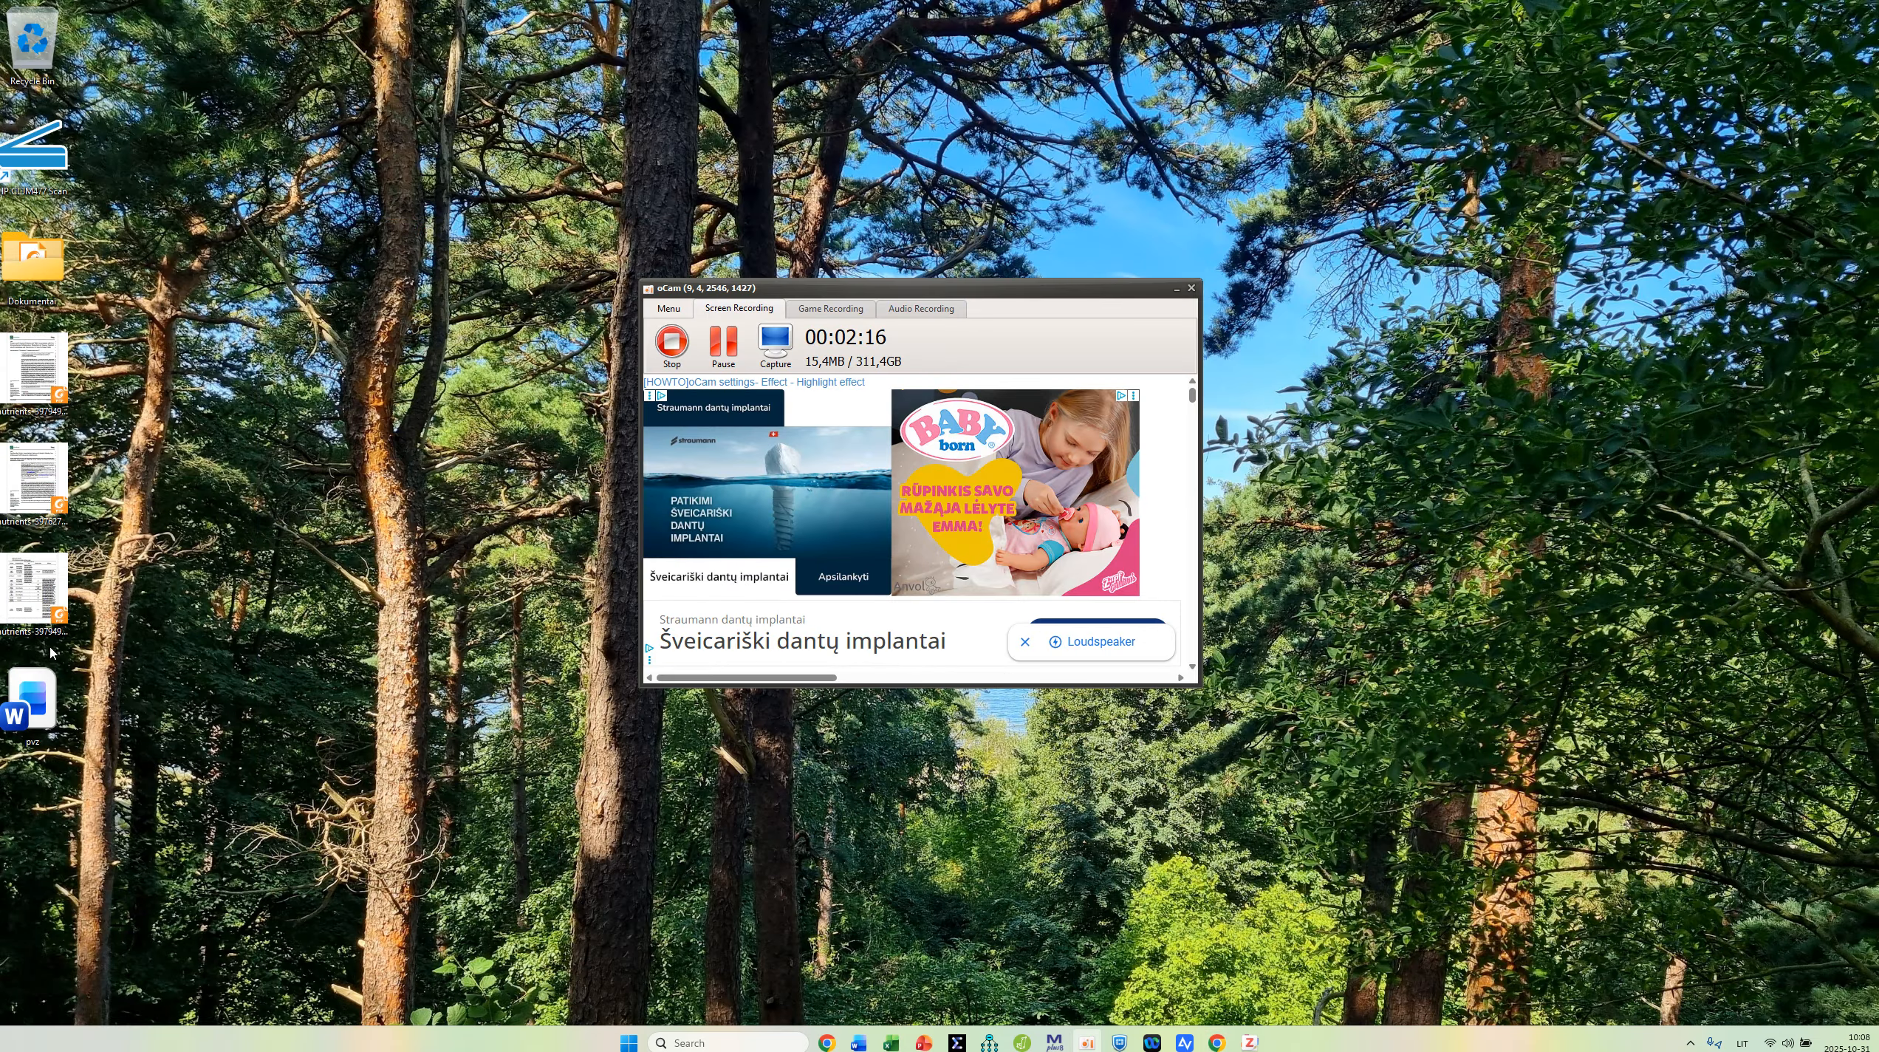
pyautogui.rightClick(34, 691)
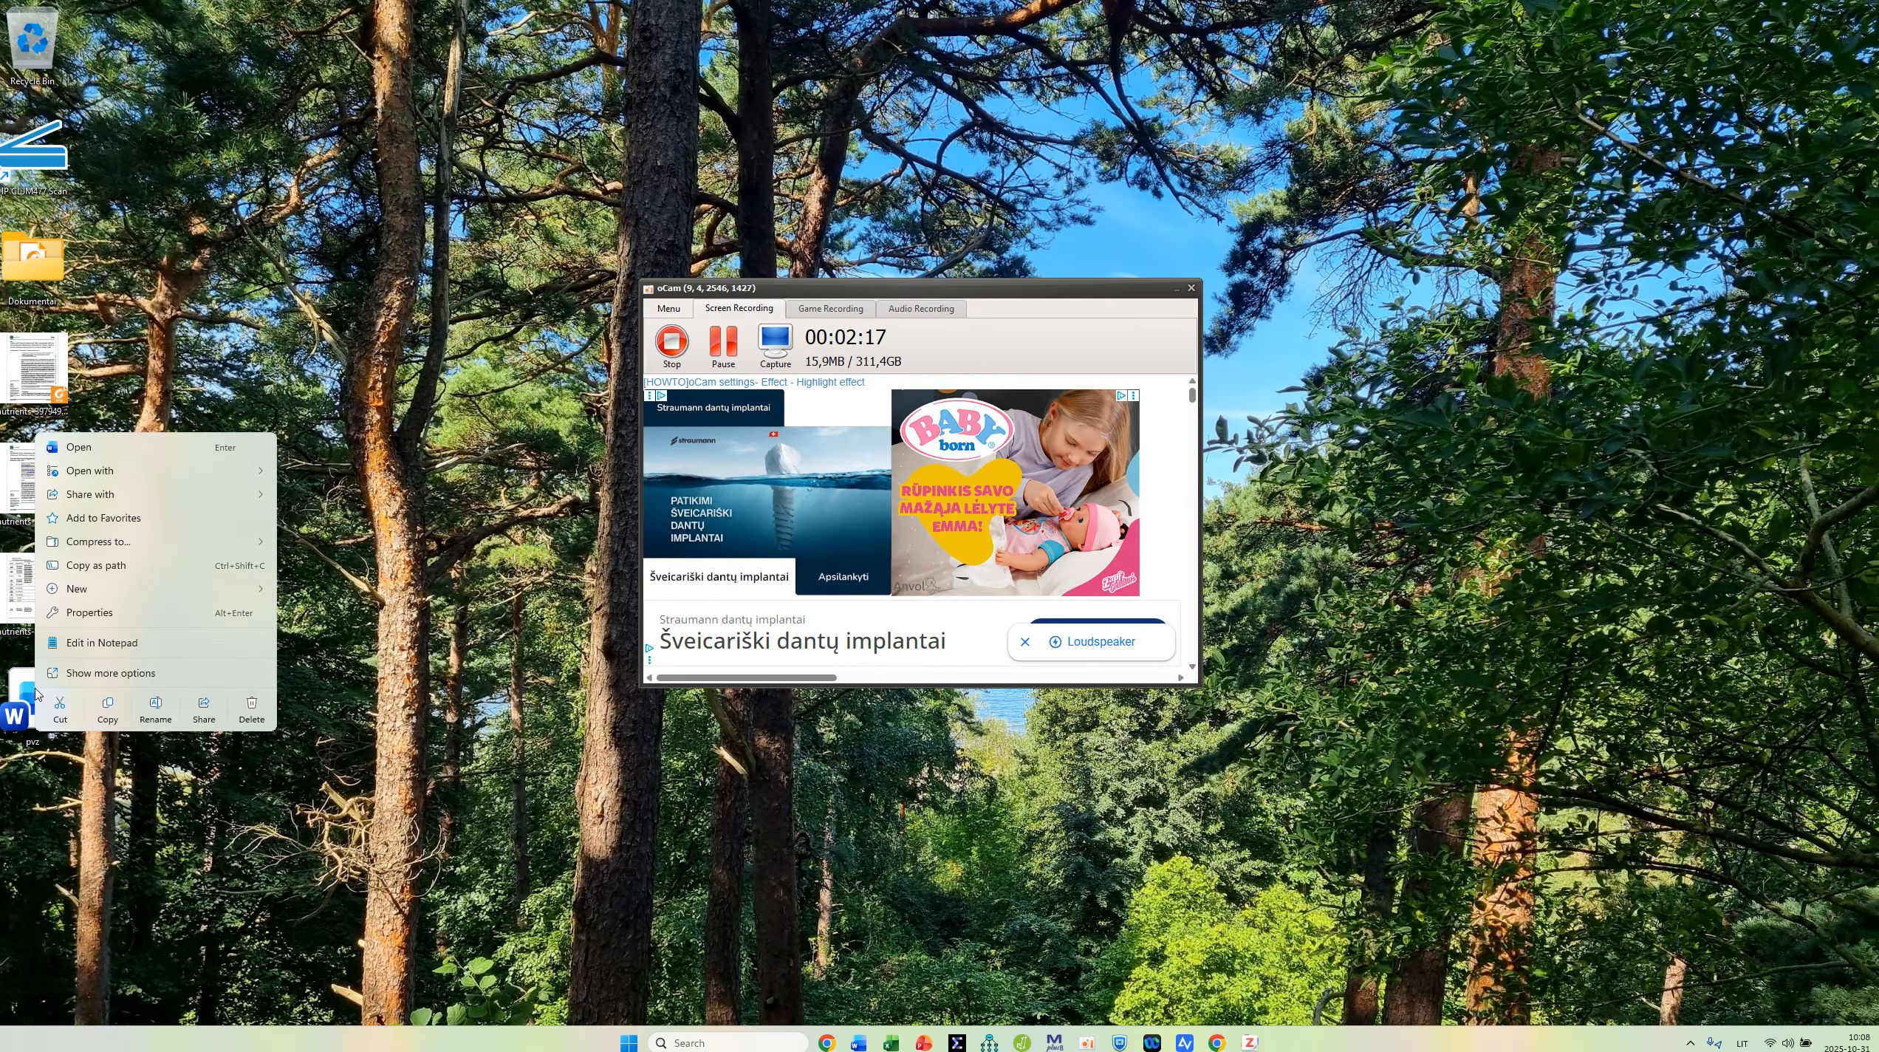
pyautogui.click(79, 449)
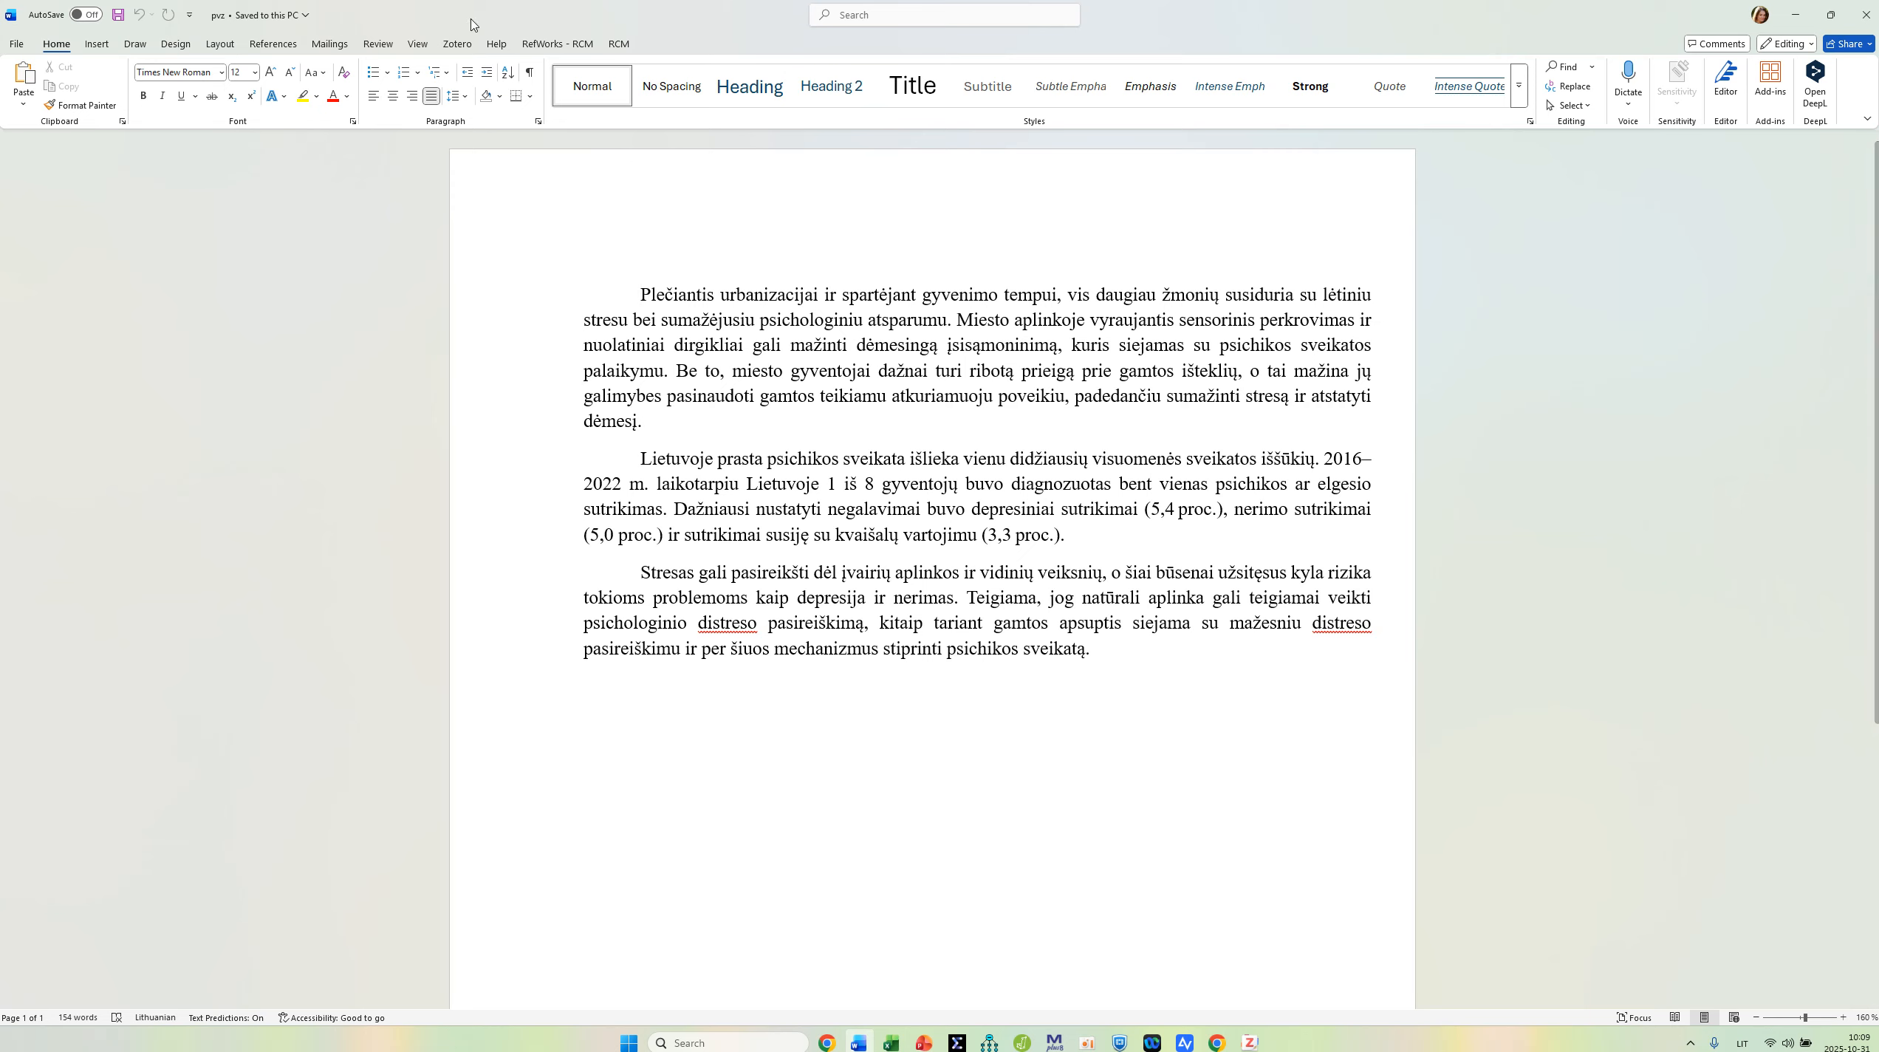
pyautogui.click(455, 44)
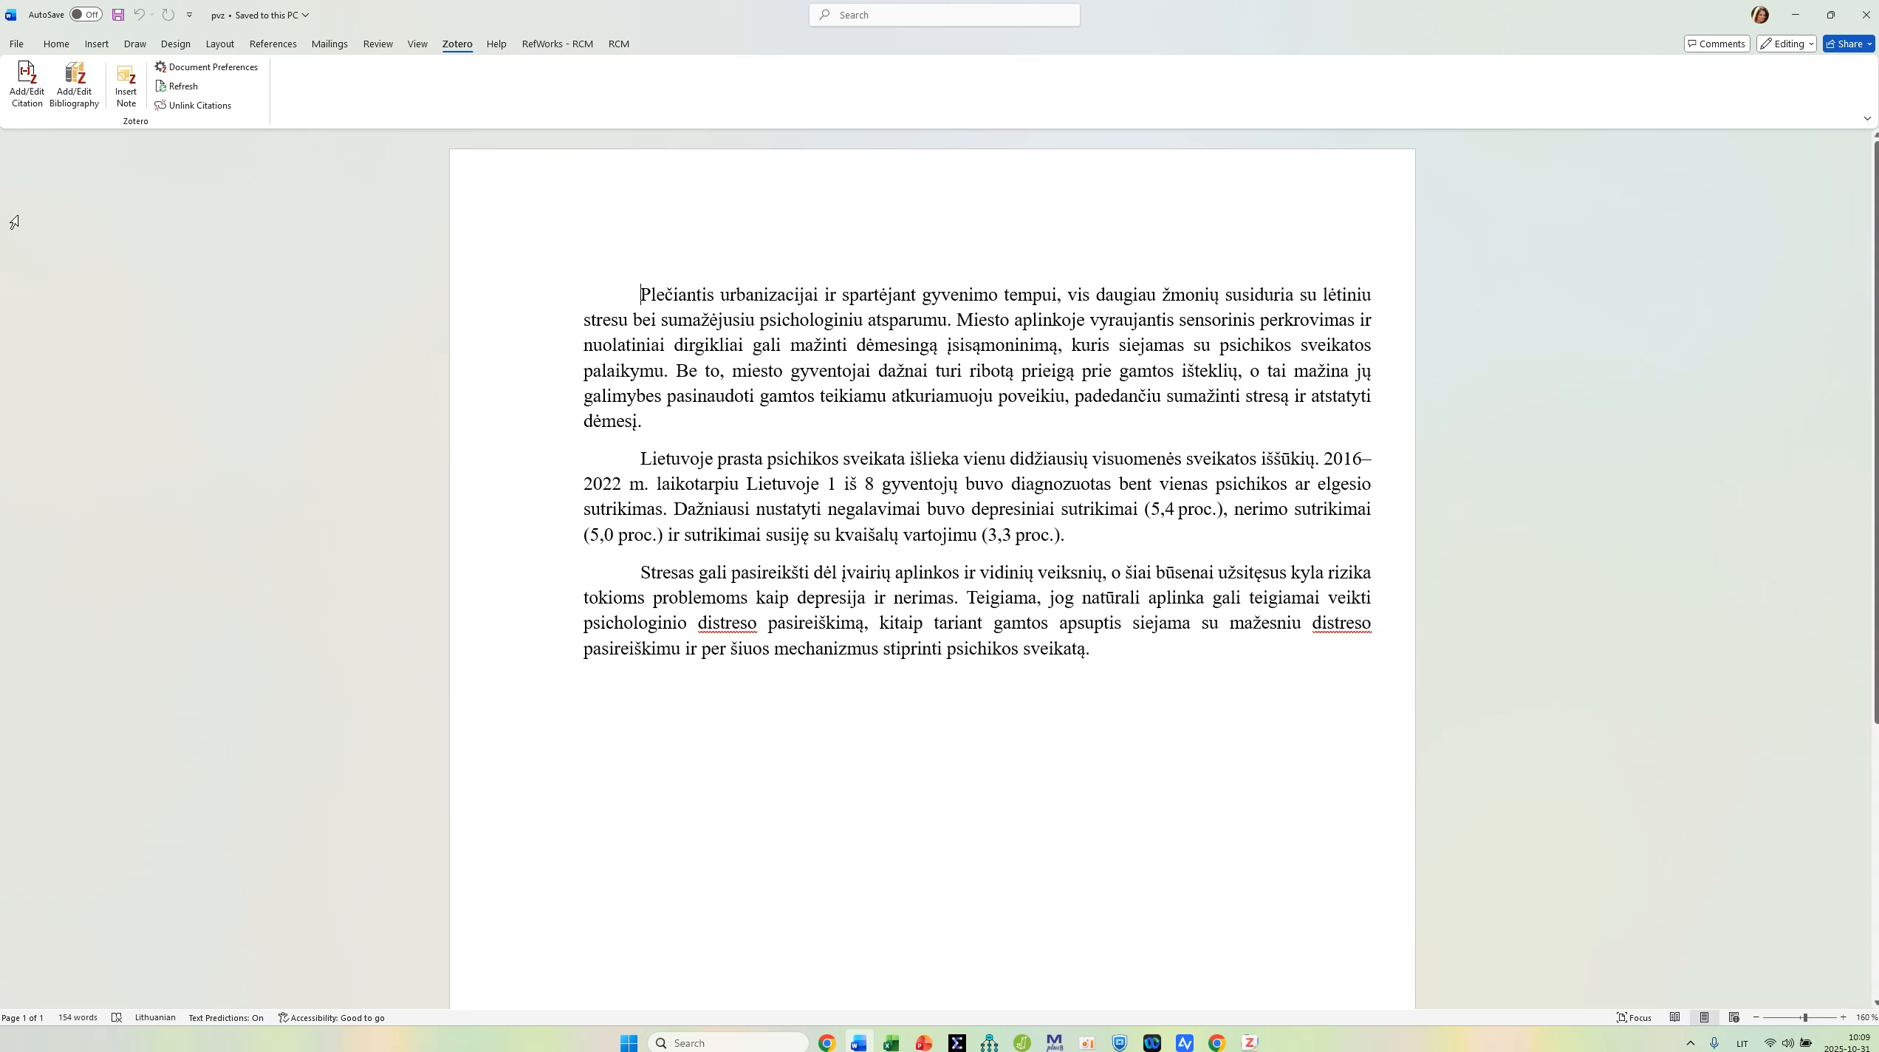
pyautogui.click(16, 92)
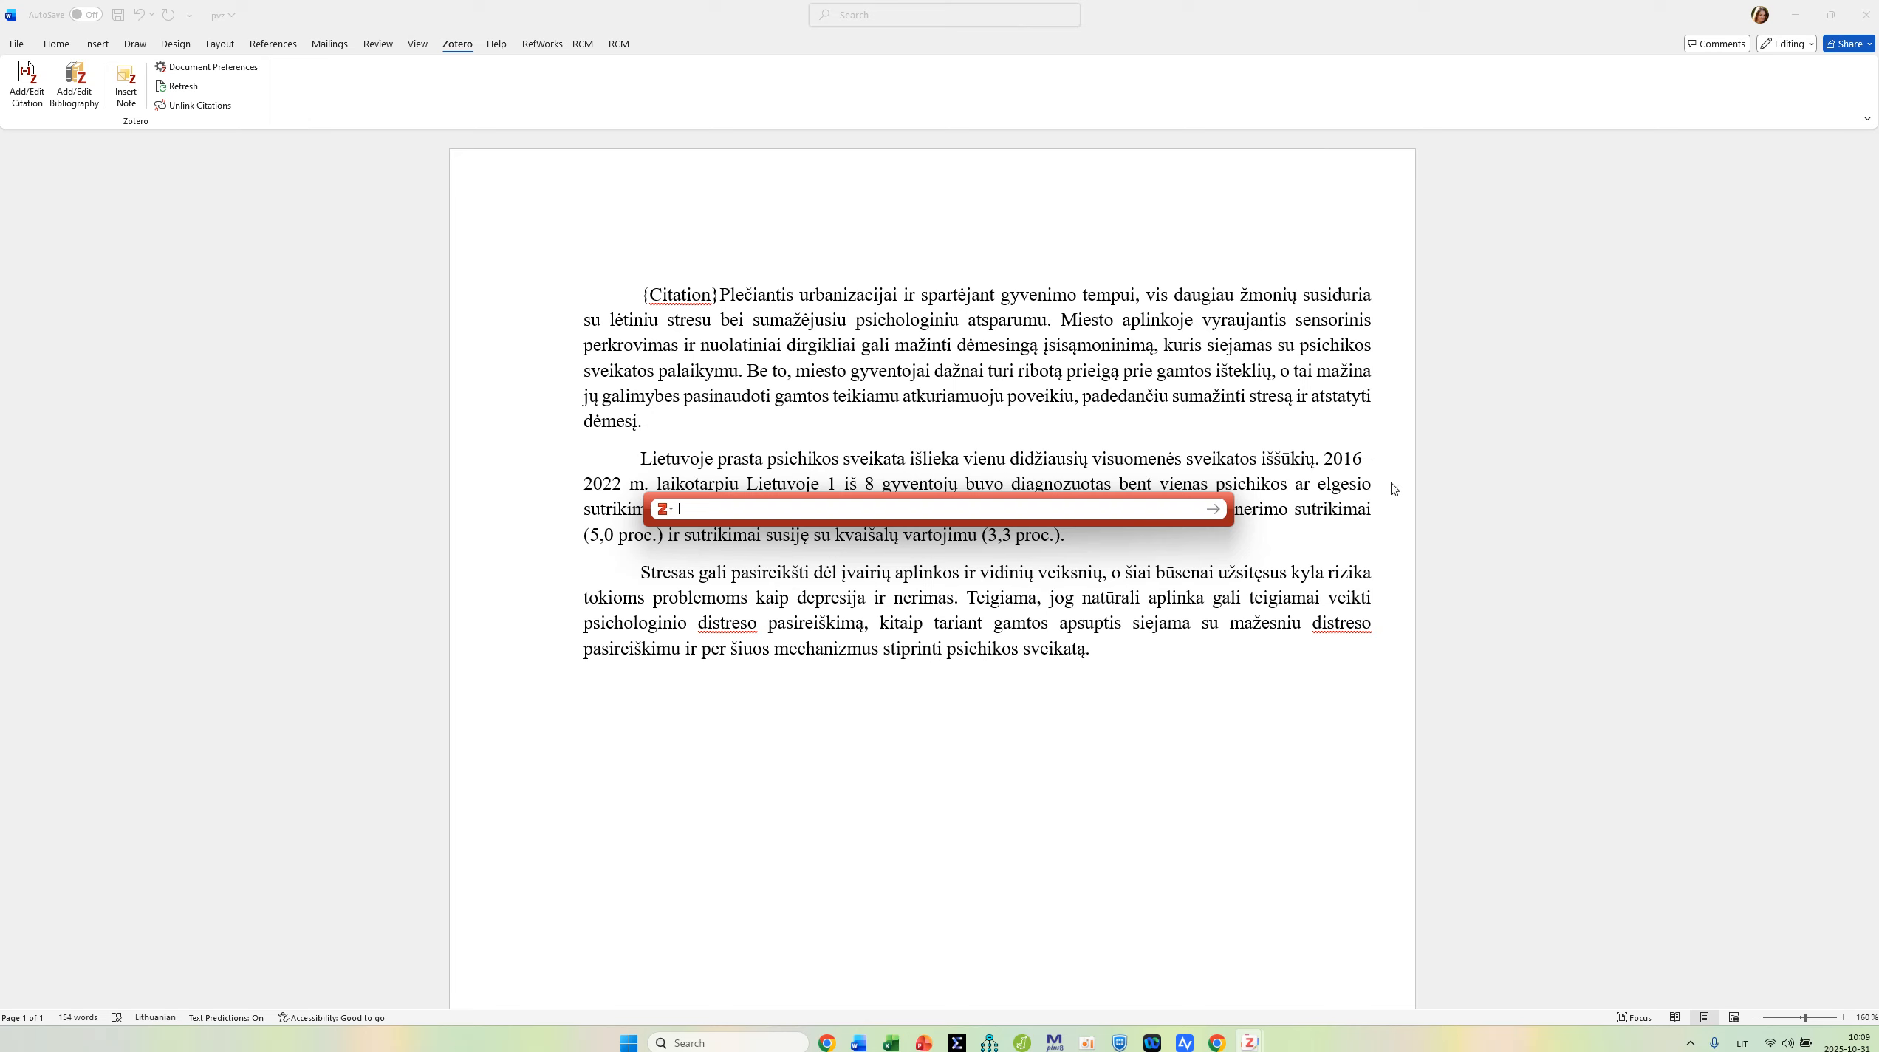
pyautogui.press('Escape')
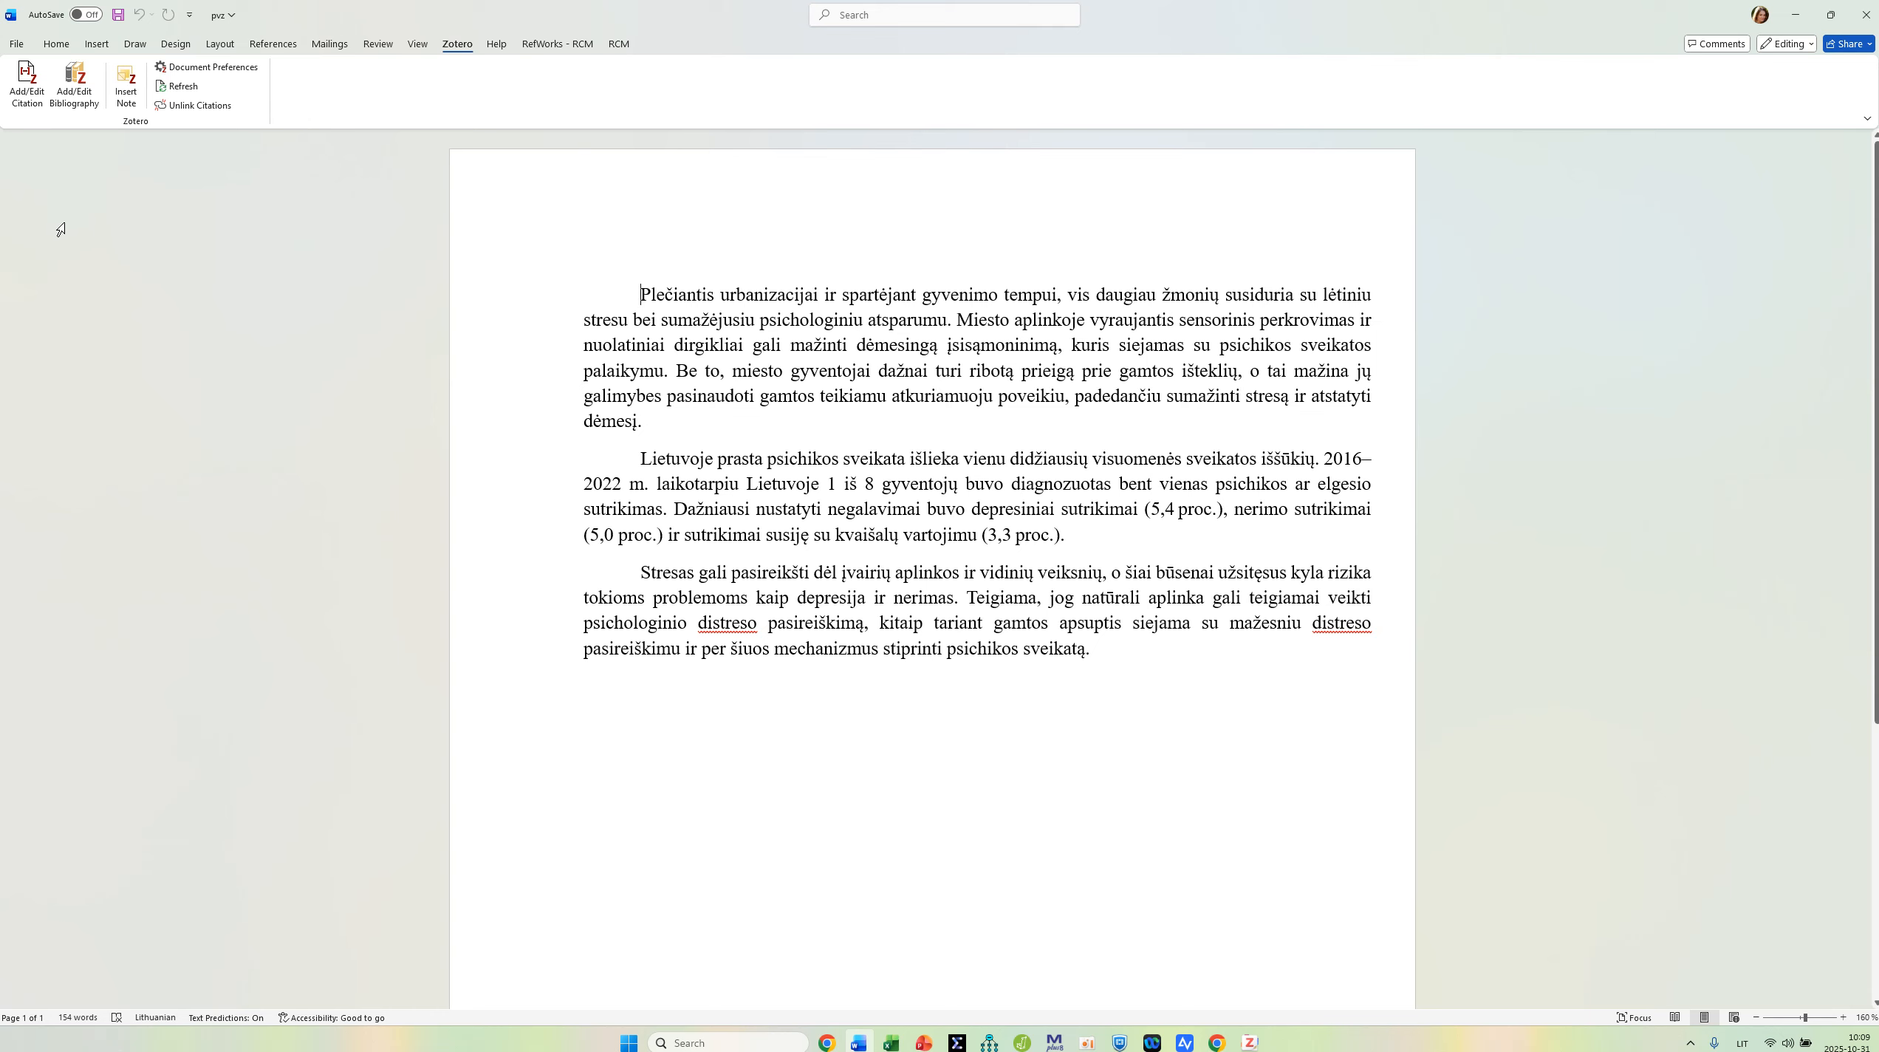
pyautogui.click(22, 90)
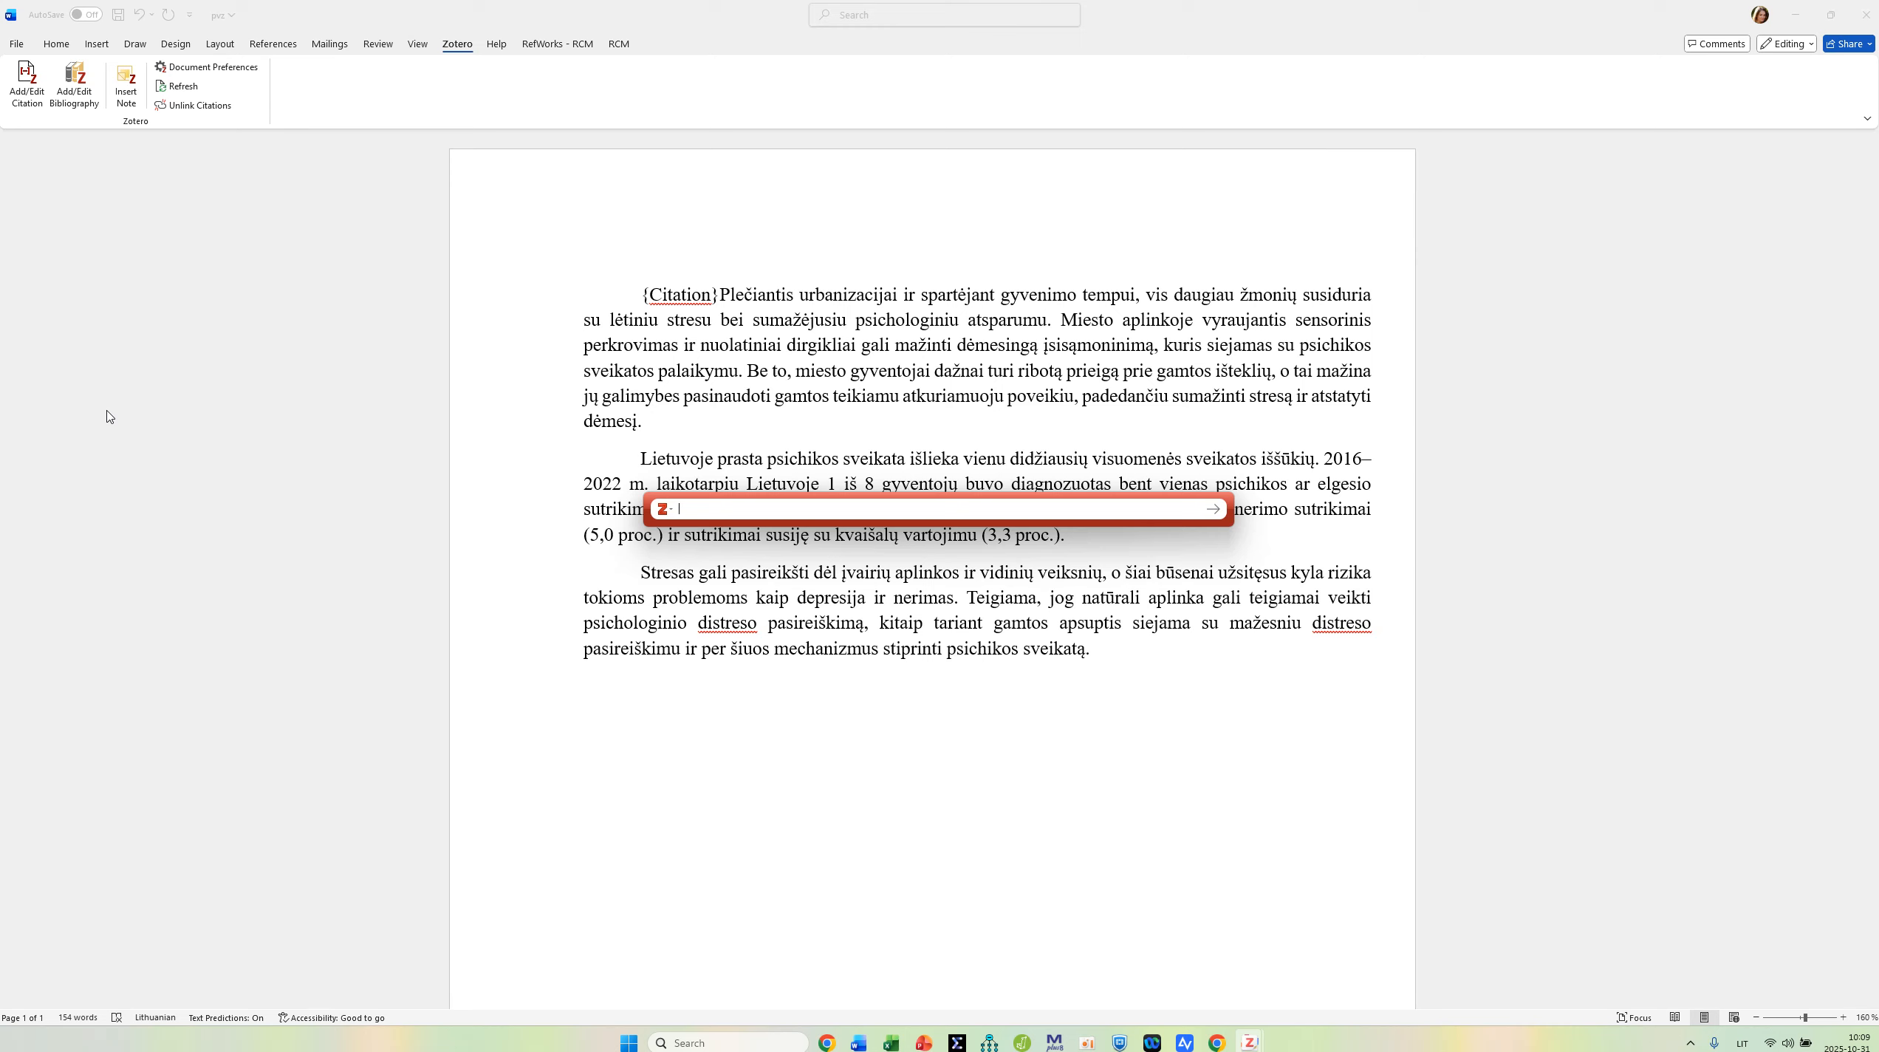
pyautogui.click(670, 510)
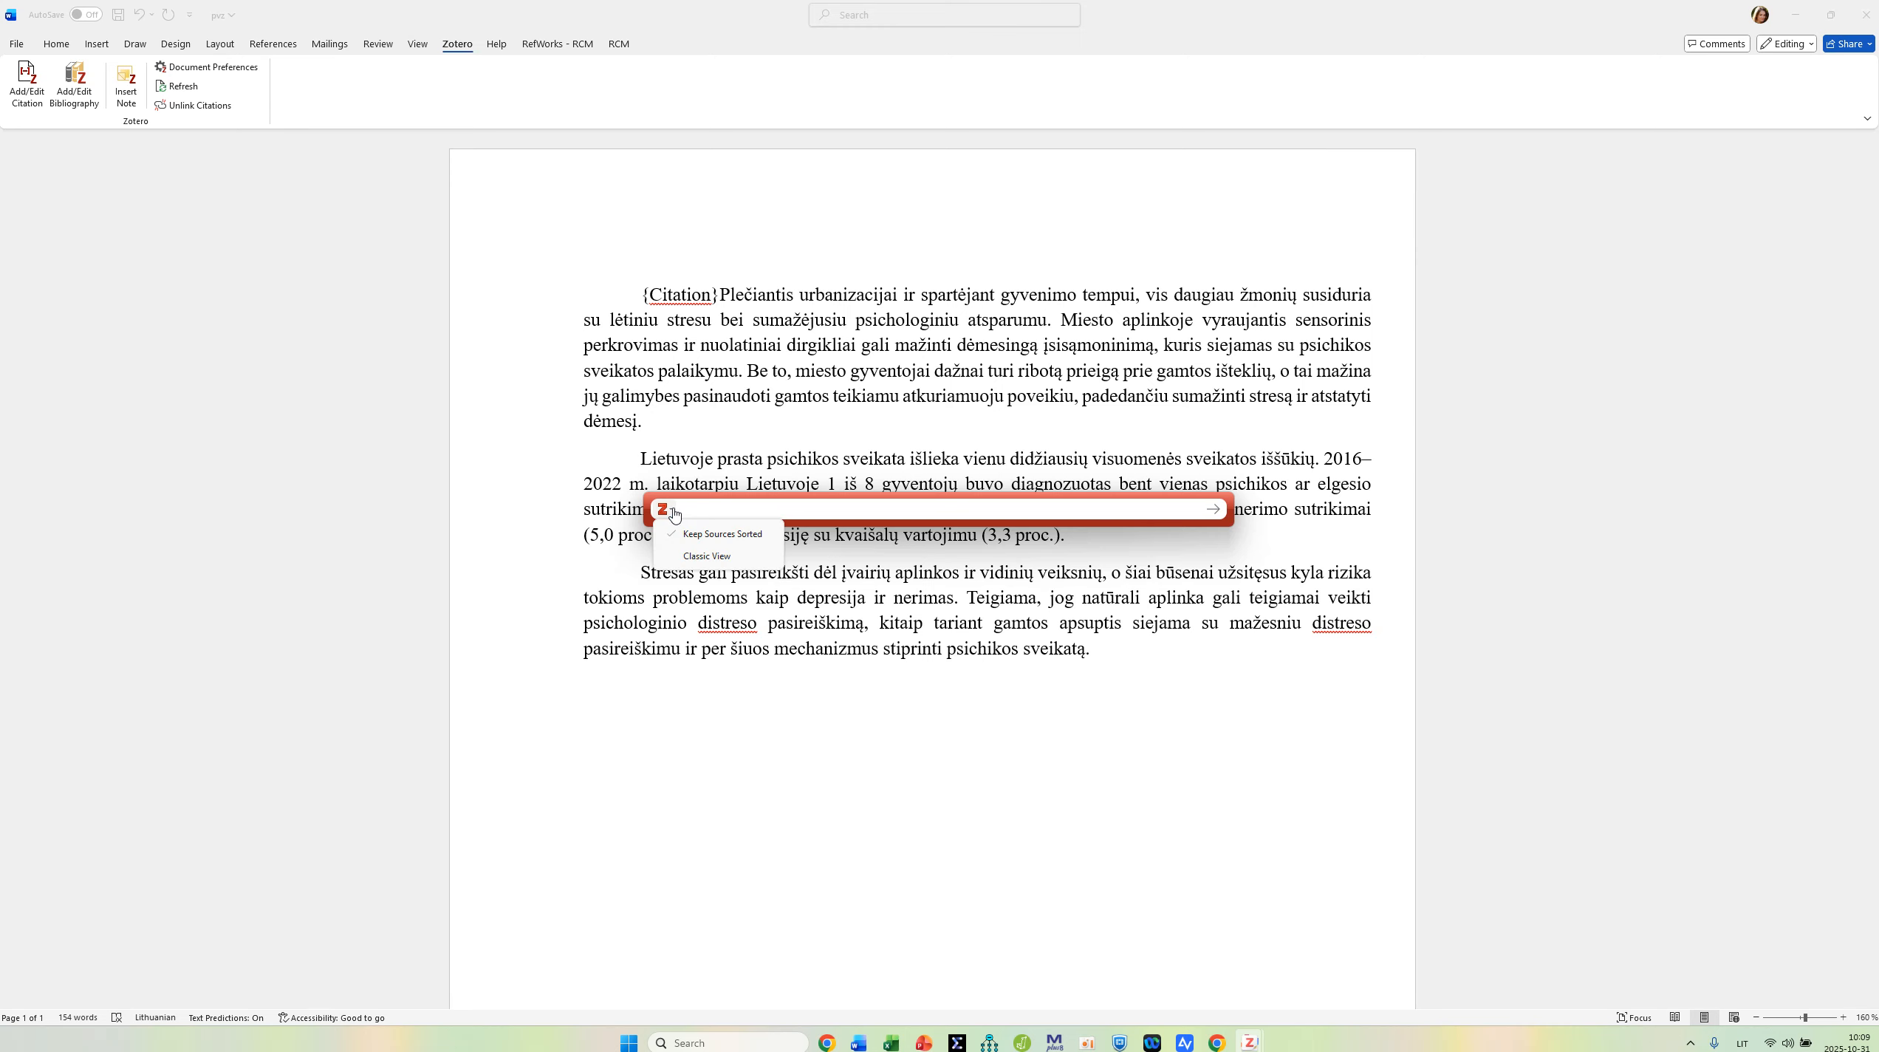
pyautogui.press('Escape')
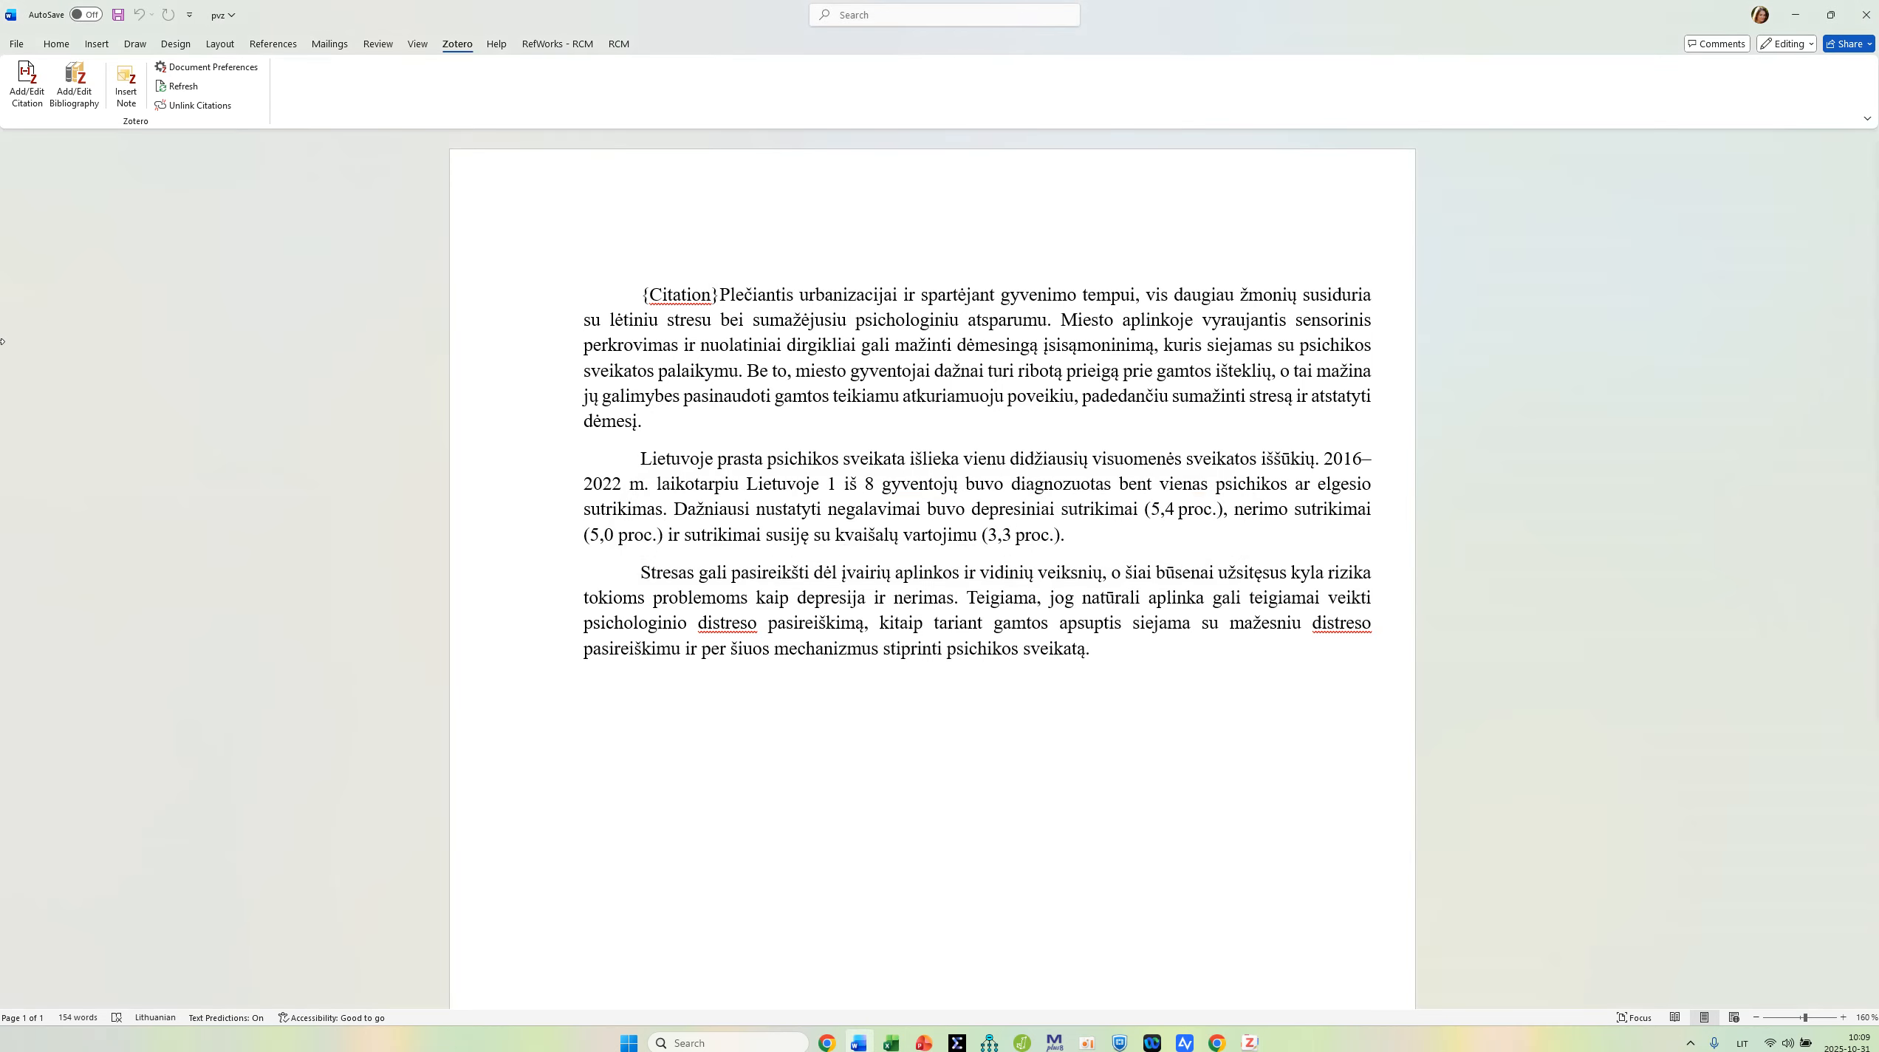
pyautogui.press('BackSpace')
pyautogui.press('BackSpace')
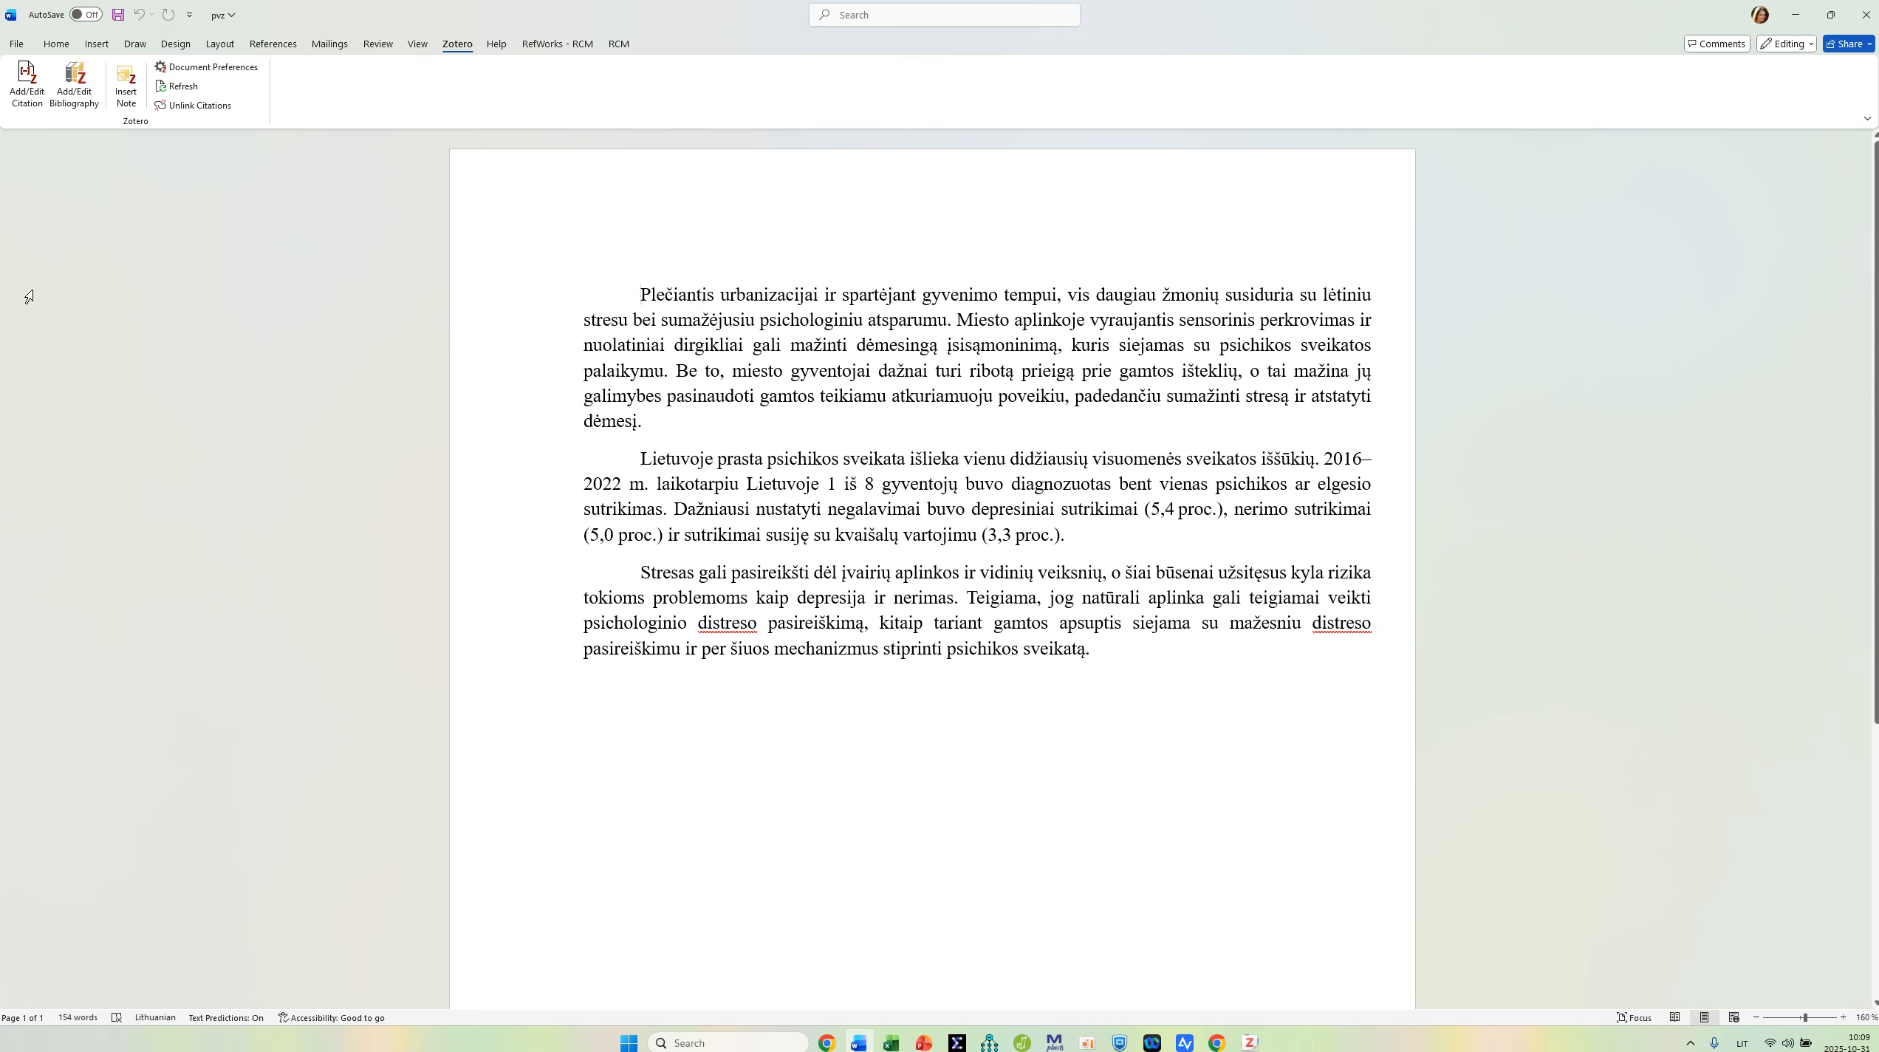
pyautogui.click(74, 92)
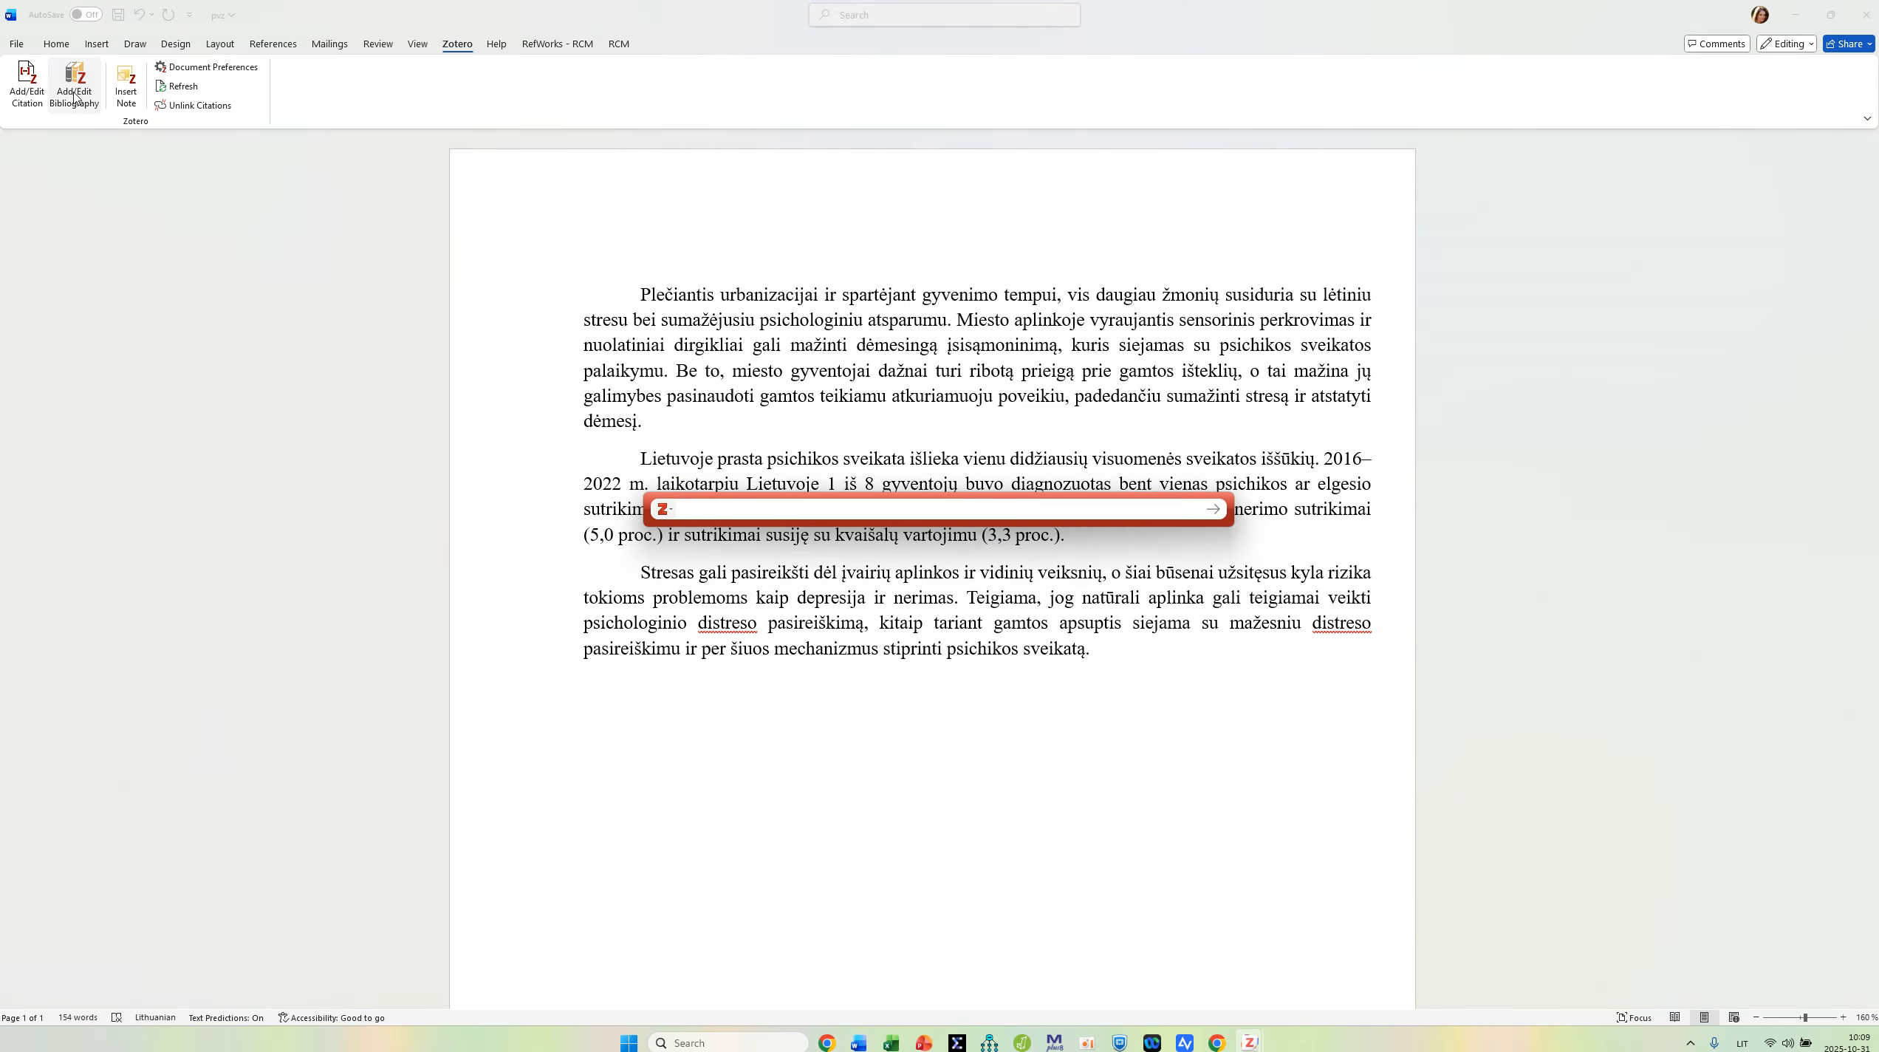
pyautogui.click(1213, 508)
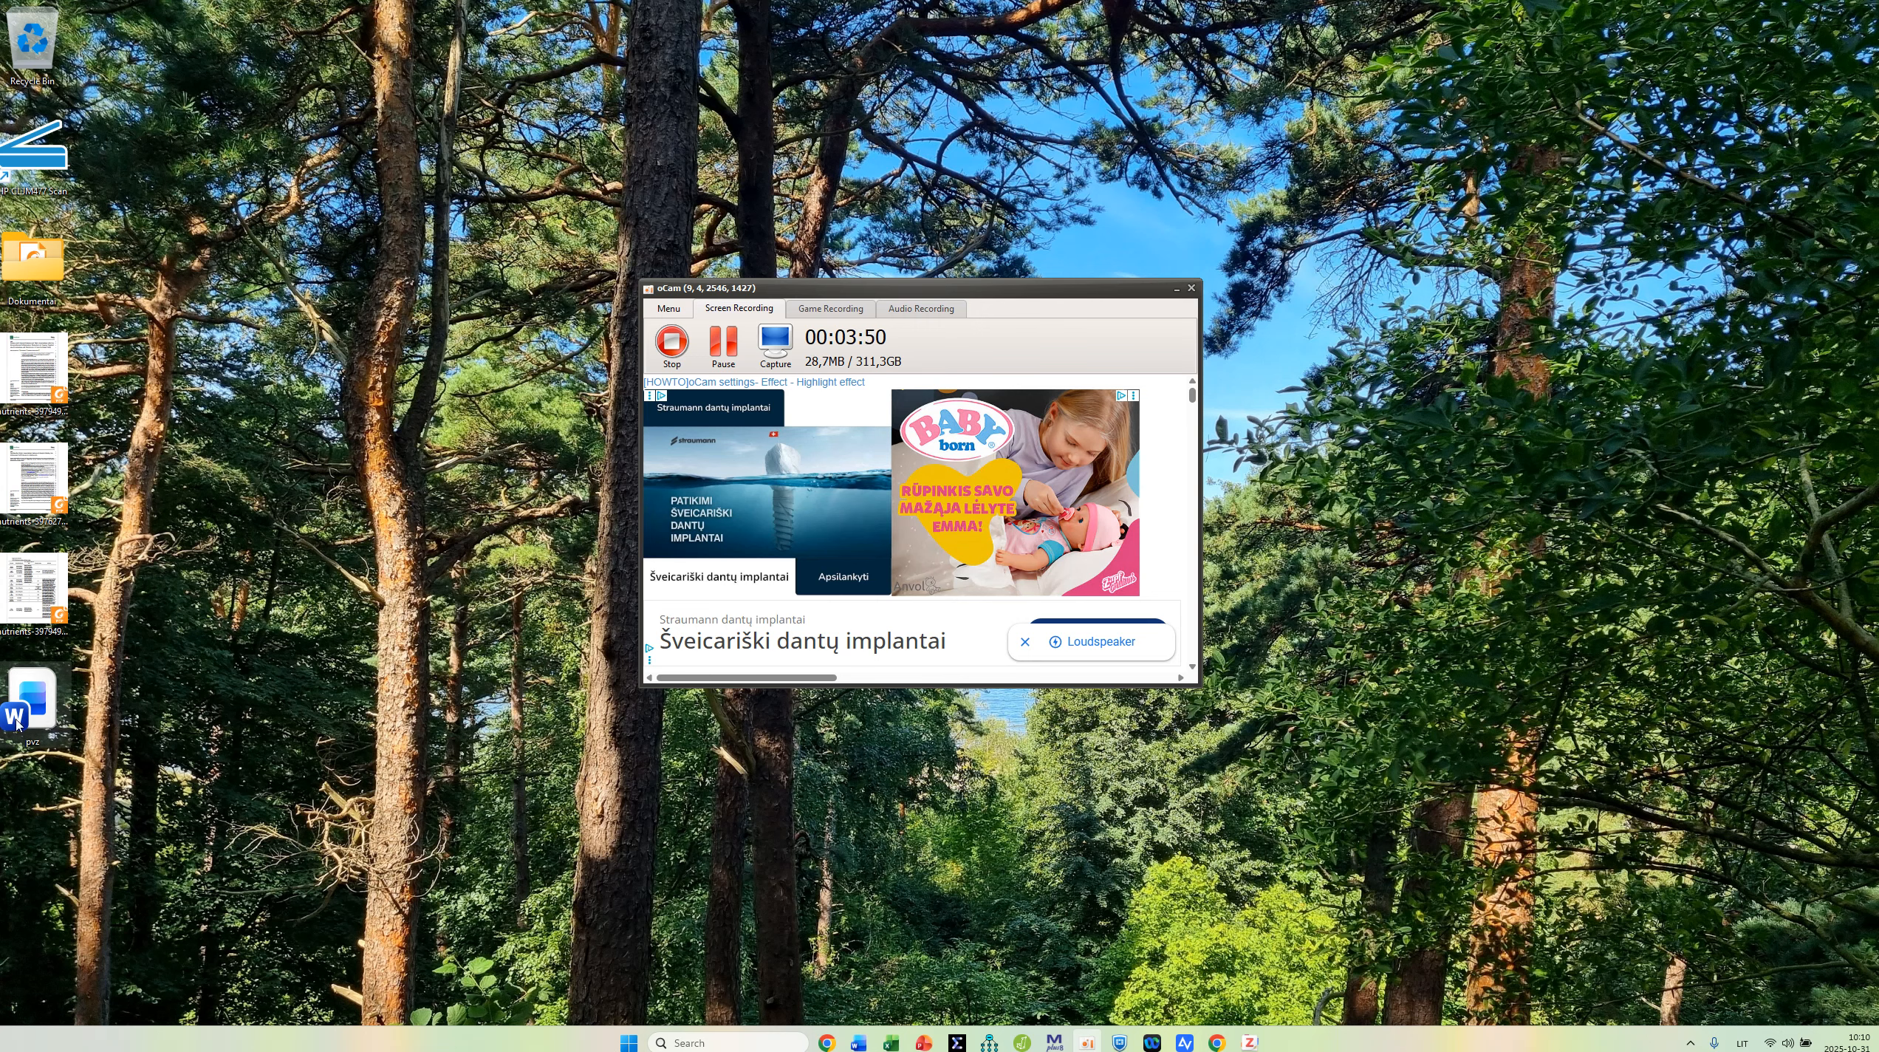
# Step: Open the Word document Bendrojo_distreso_klausimynas_GHQ 28 from the instrumentai folder in Dokumentai
pyautogui.doubleClick(31, 257)
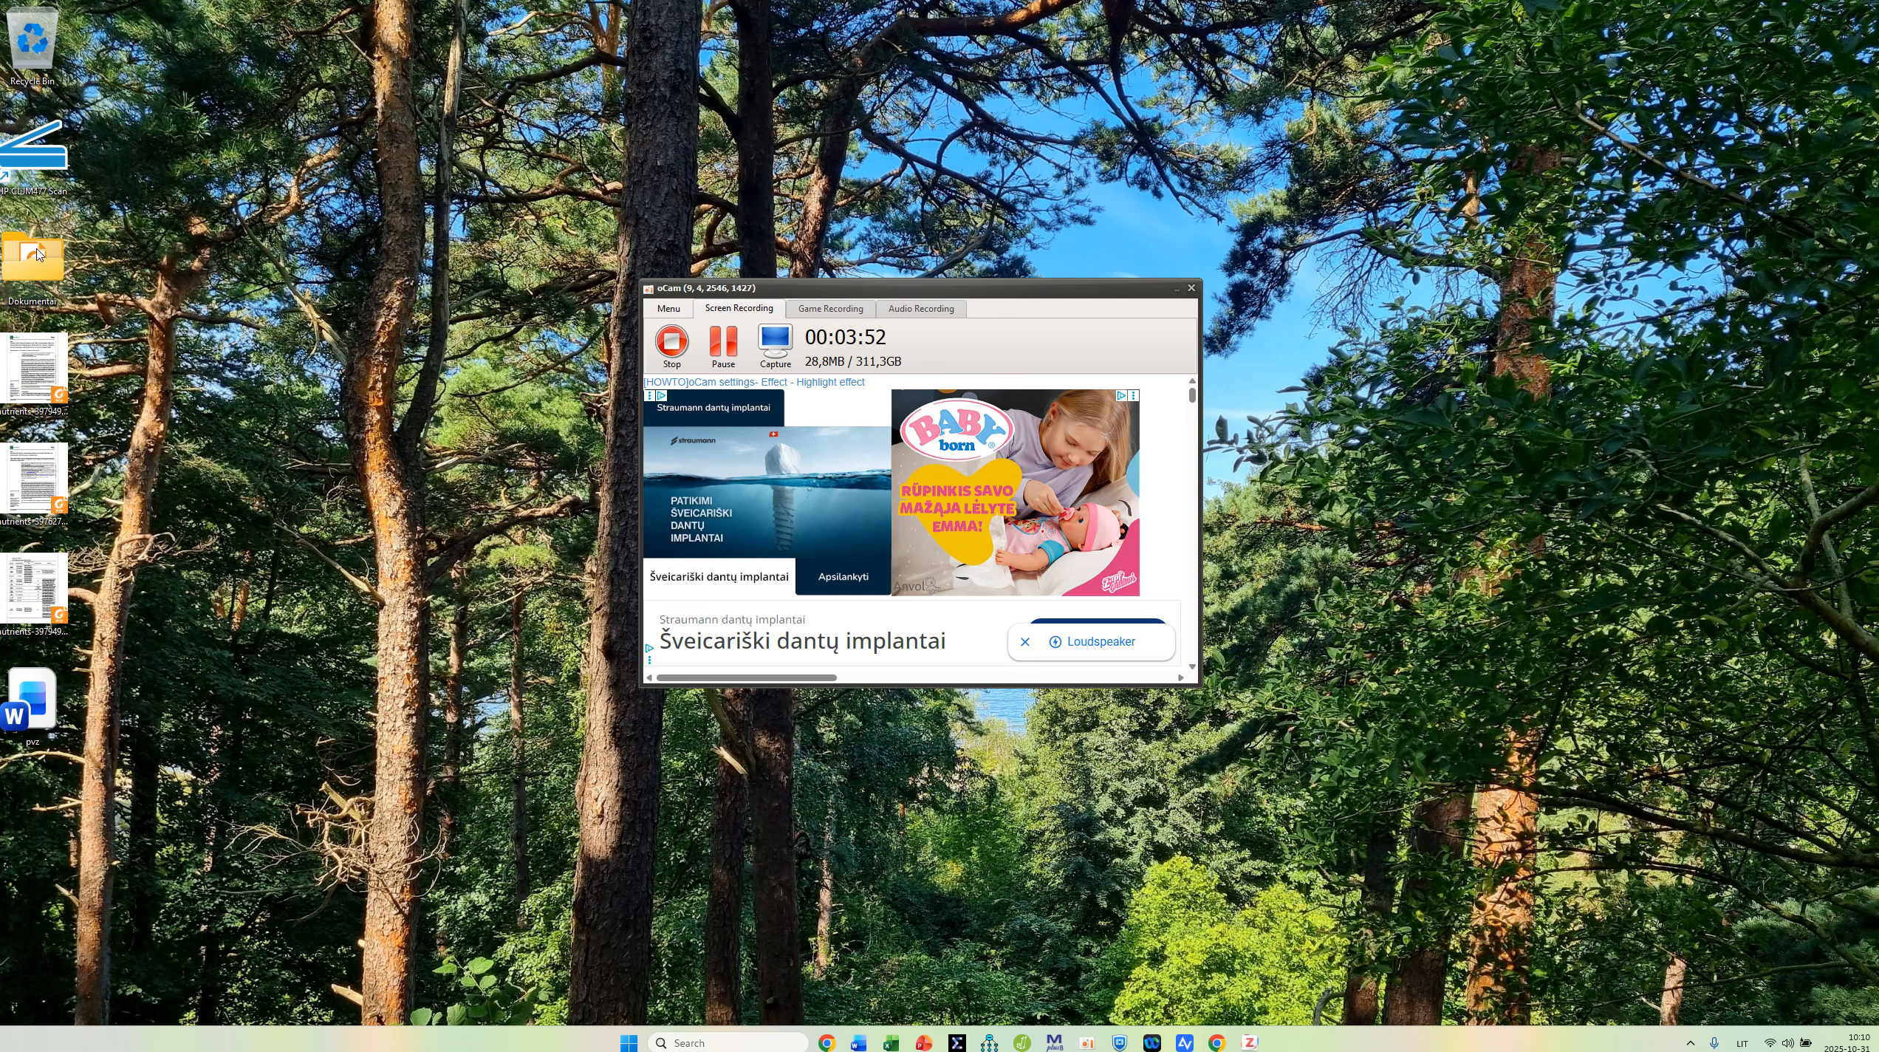
pyautogui.scroll(-3, 660, 432)
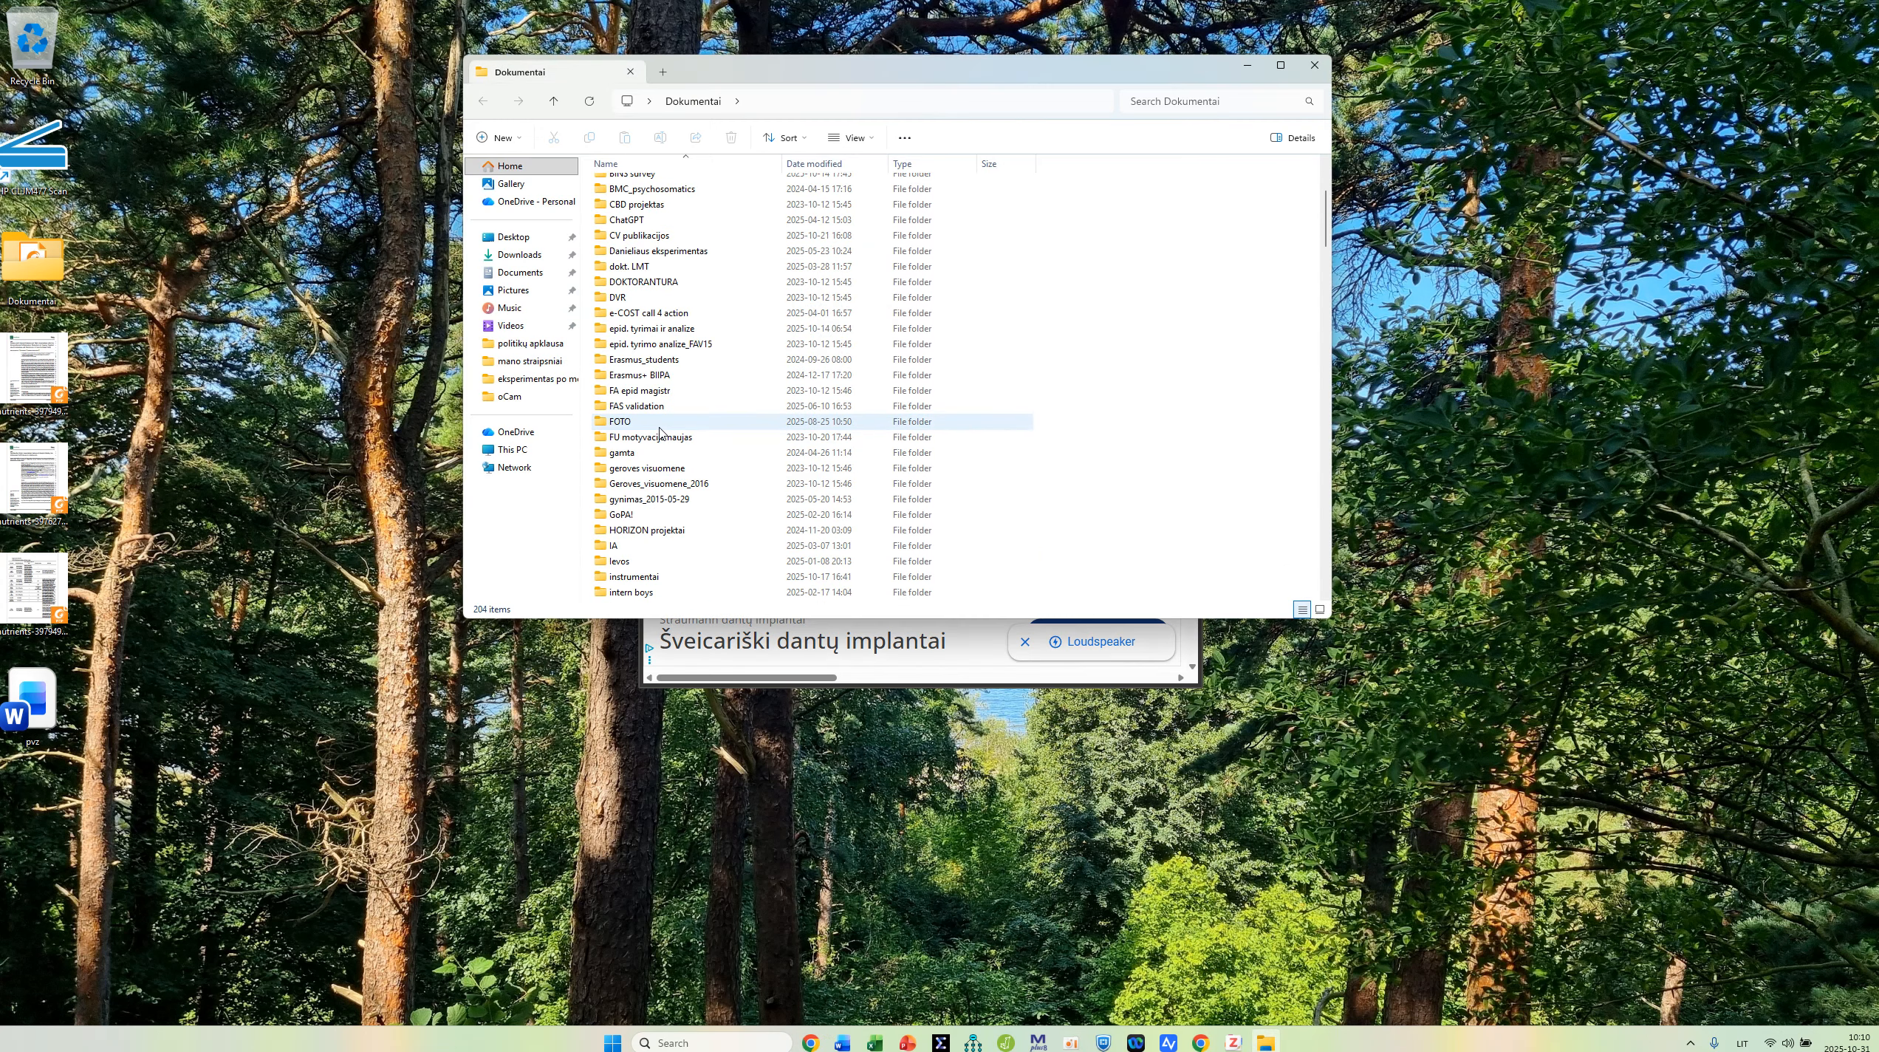
pyautogui.doubleClick(634, 576)
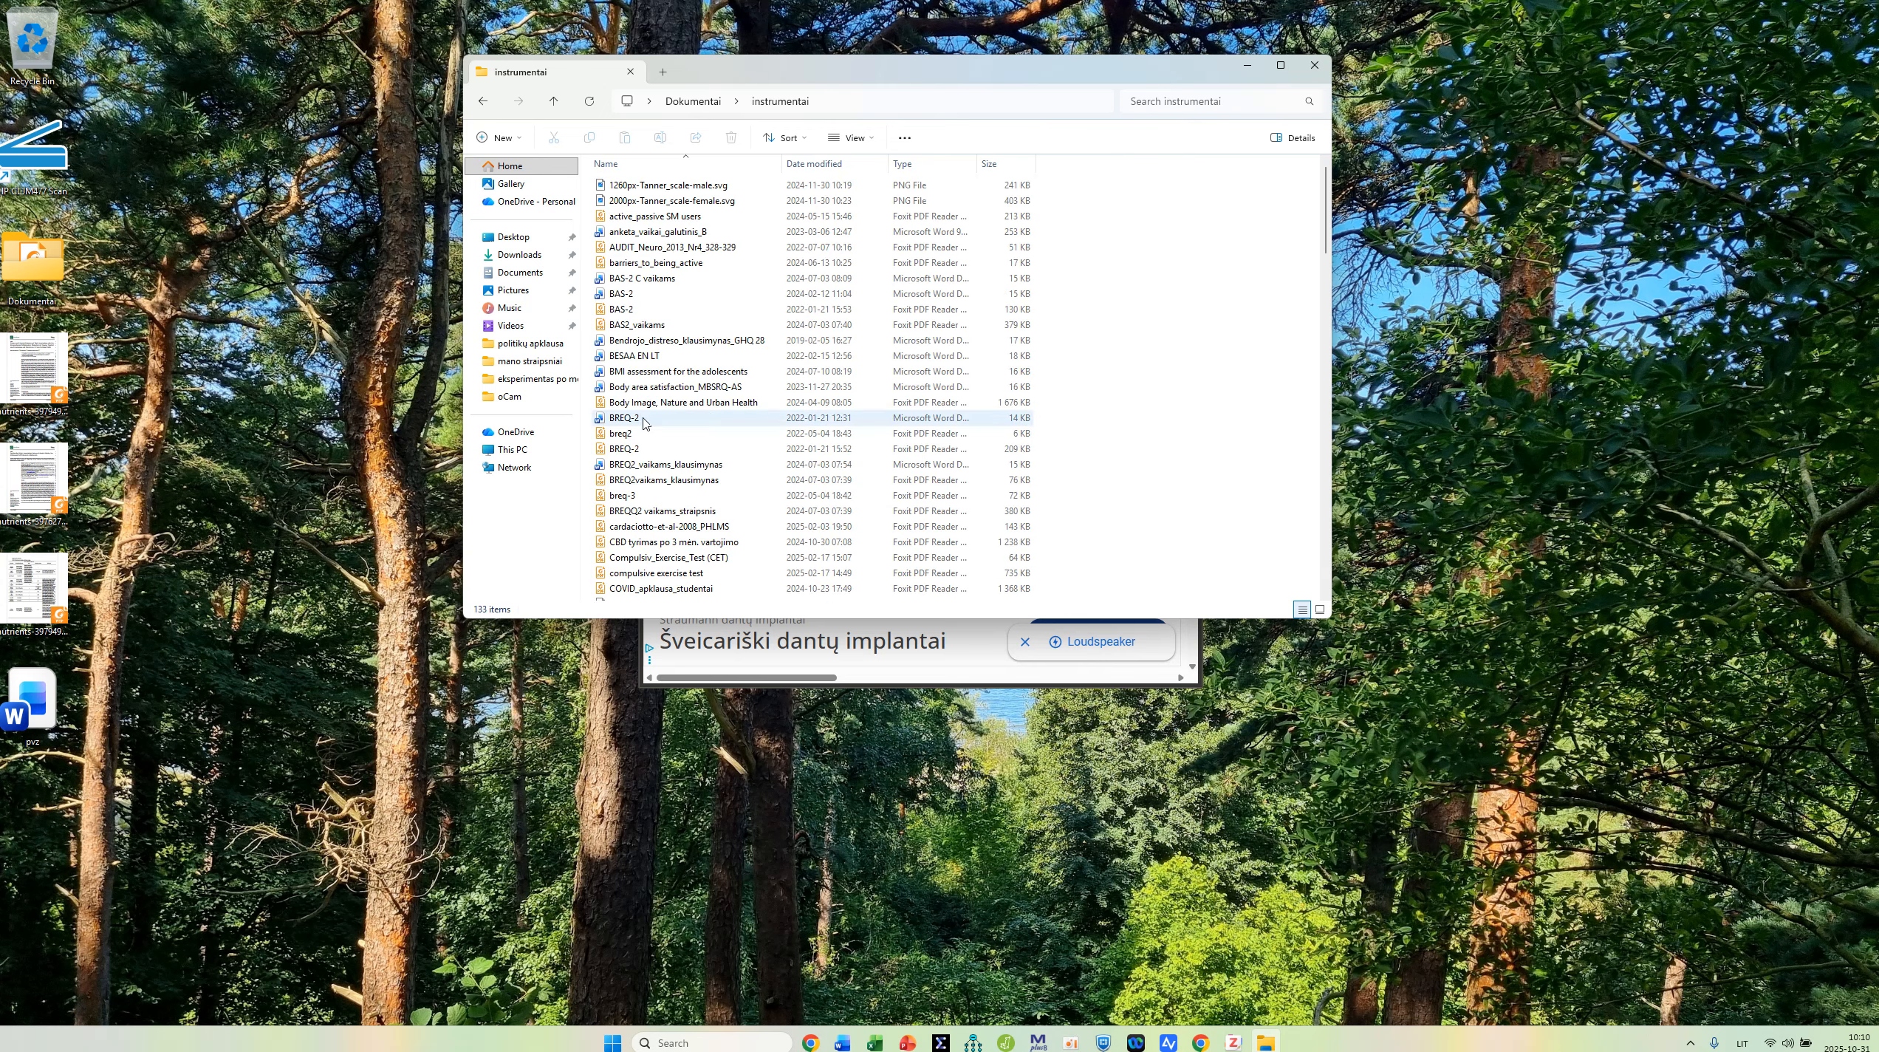
pyautogui.click(638, 342)
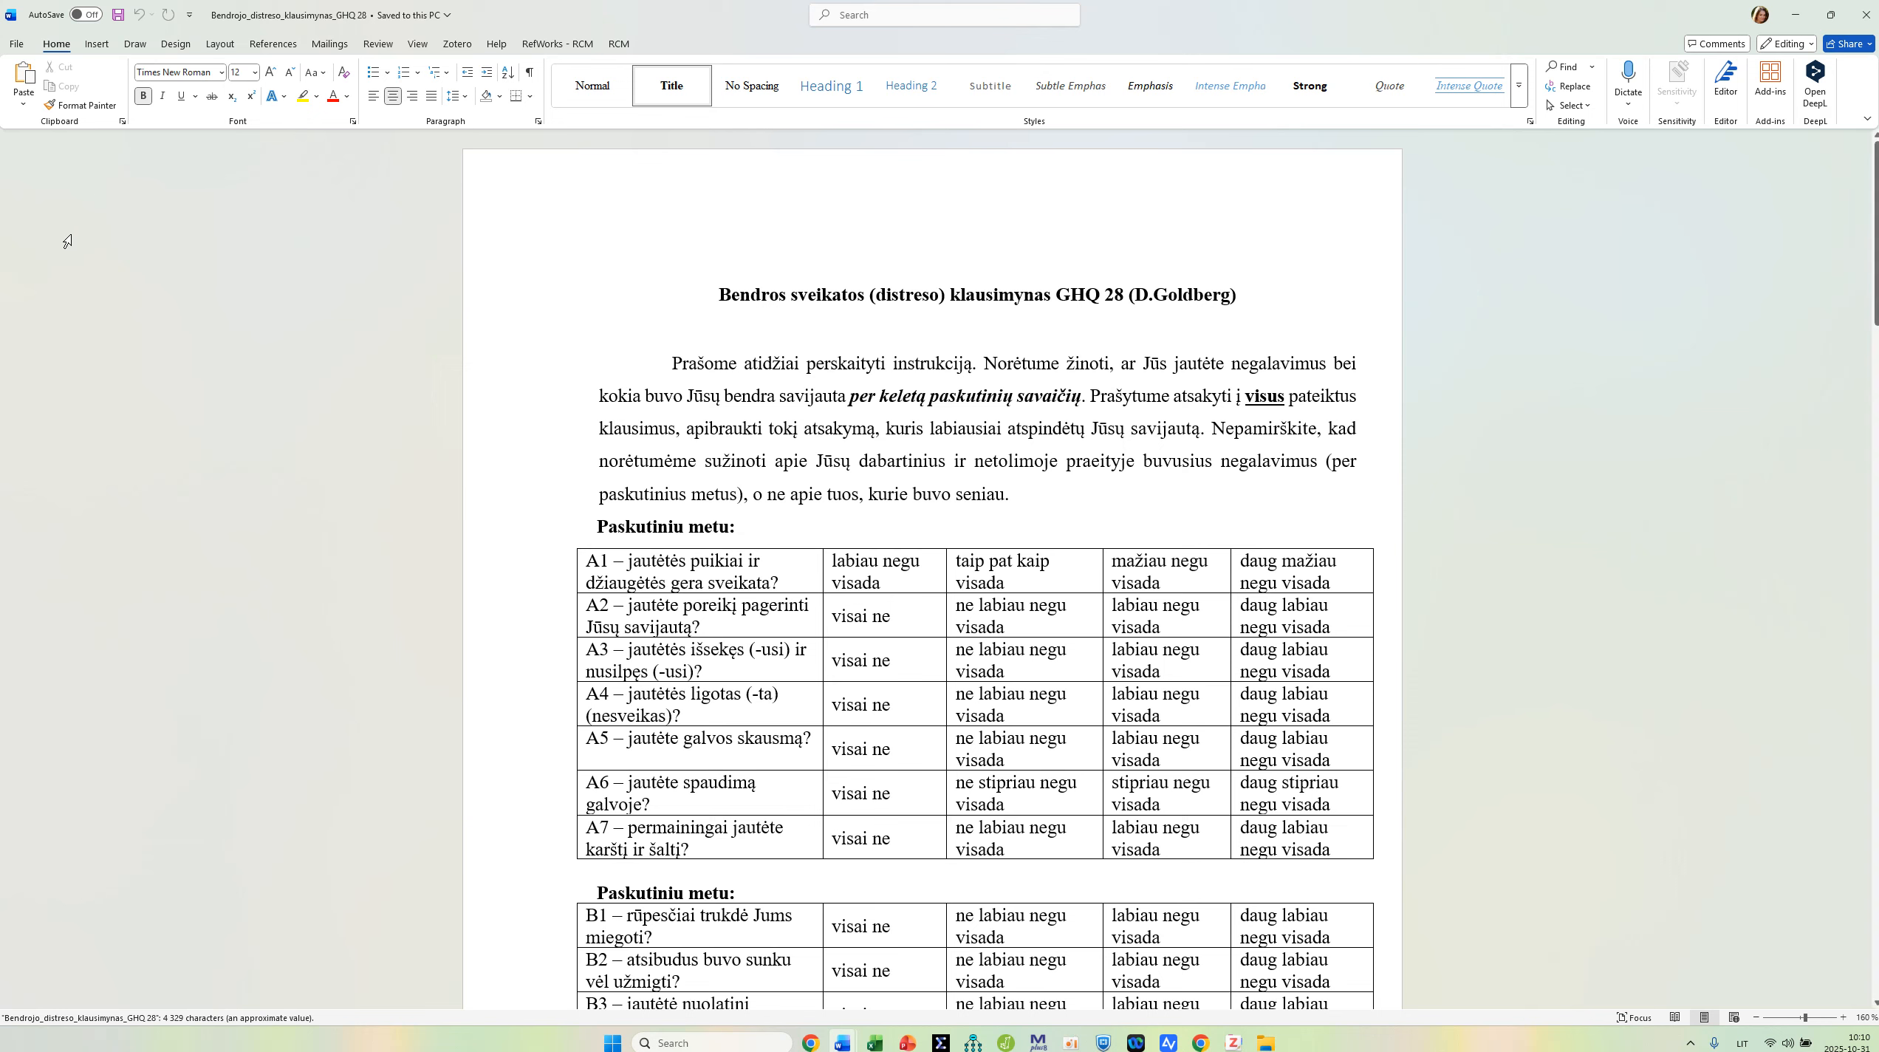
# Step: View the Zotero citation style choices offered for a first citation in the questionnaire, cancel them, and close the document
pyautogui.click(457, 46)
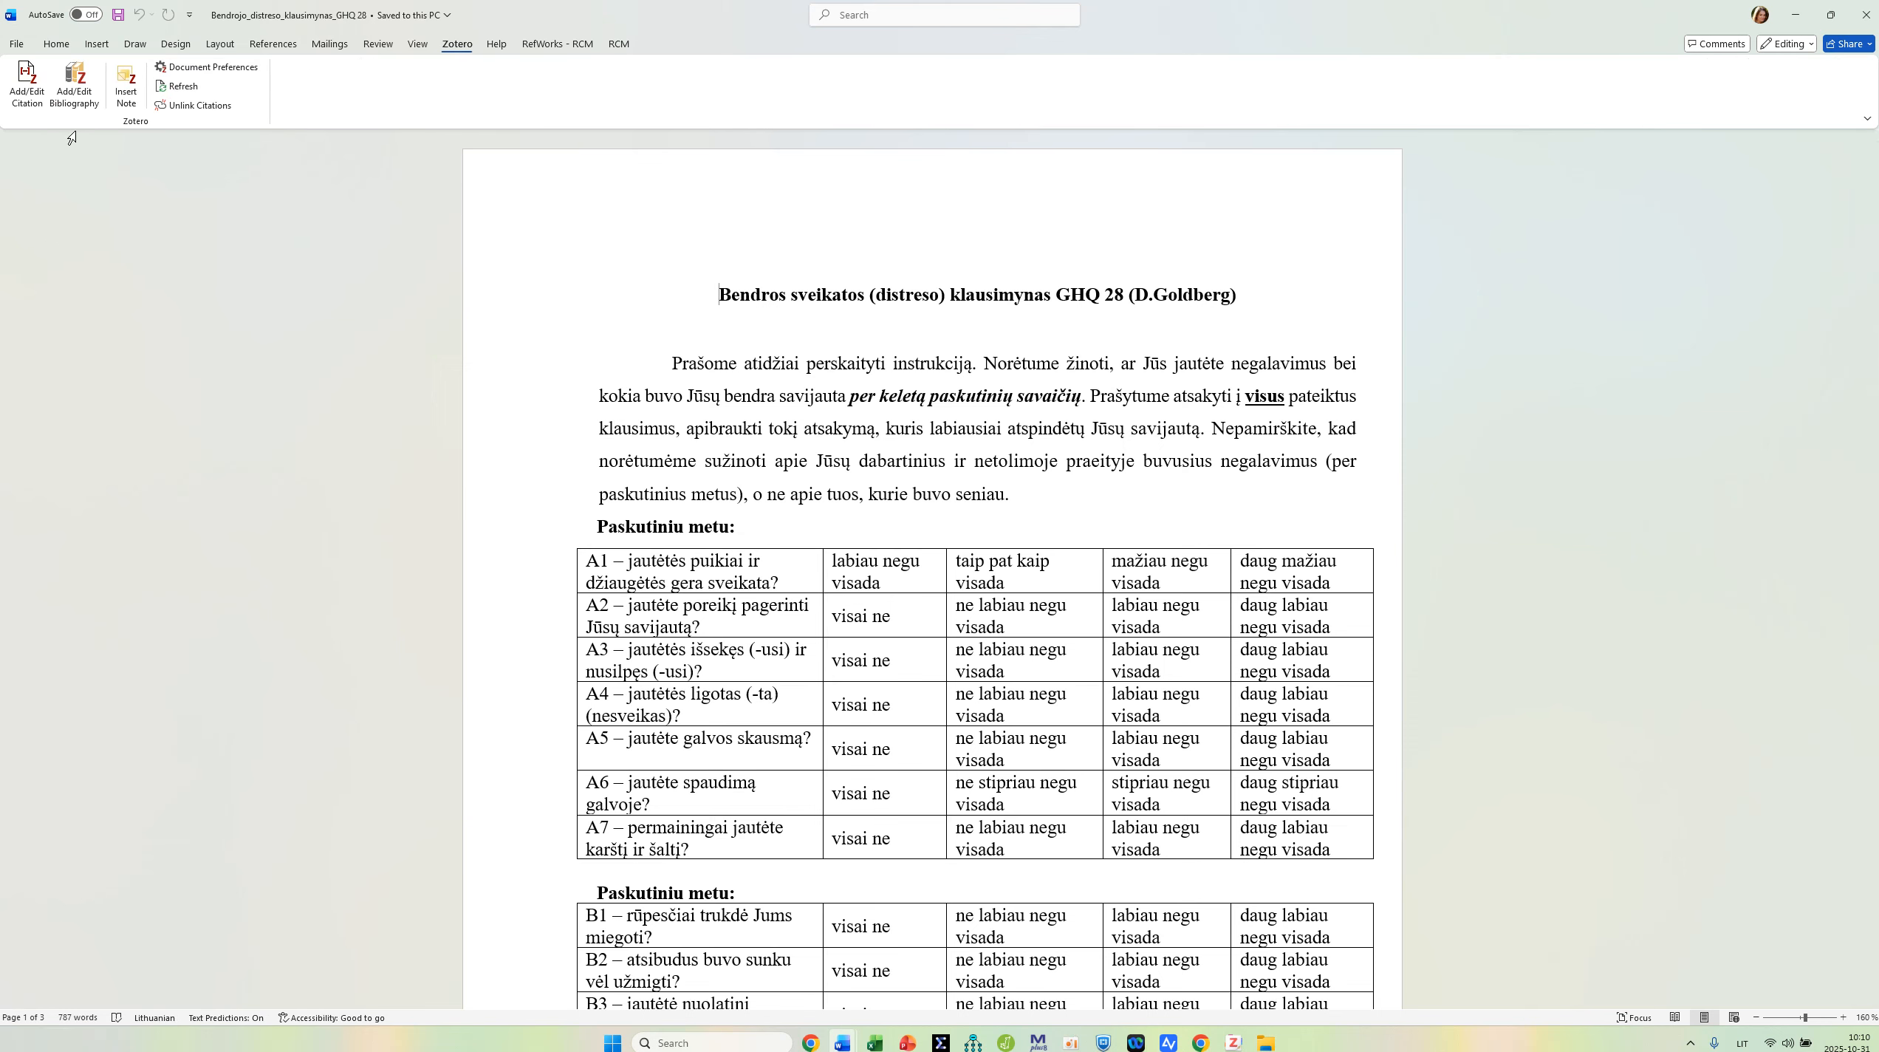
pyautogui.click(26, 102)
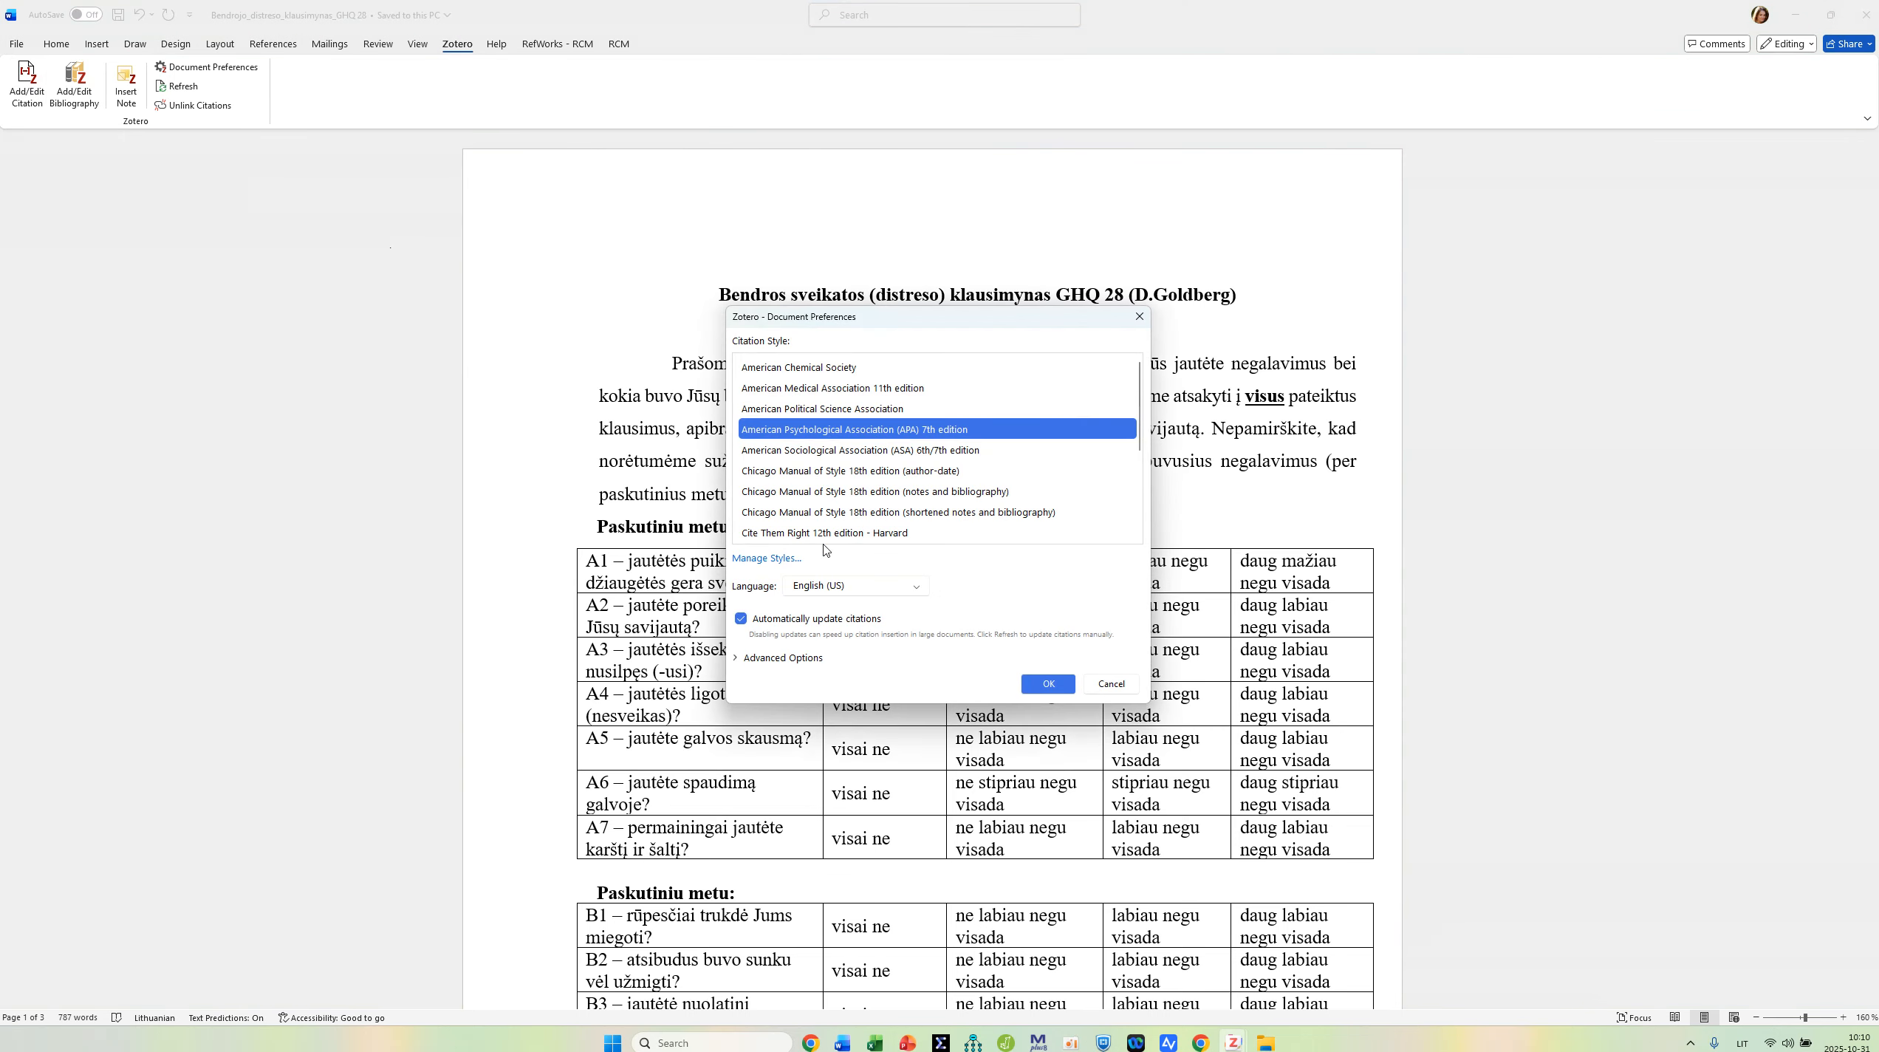
pyautogui.click(1114, 683)
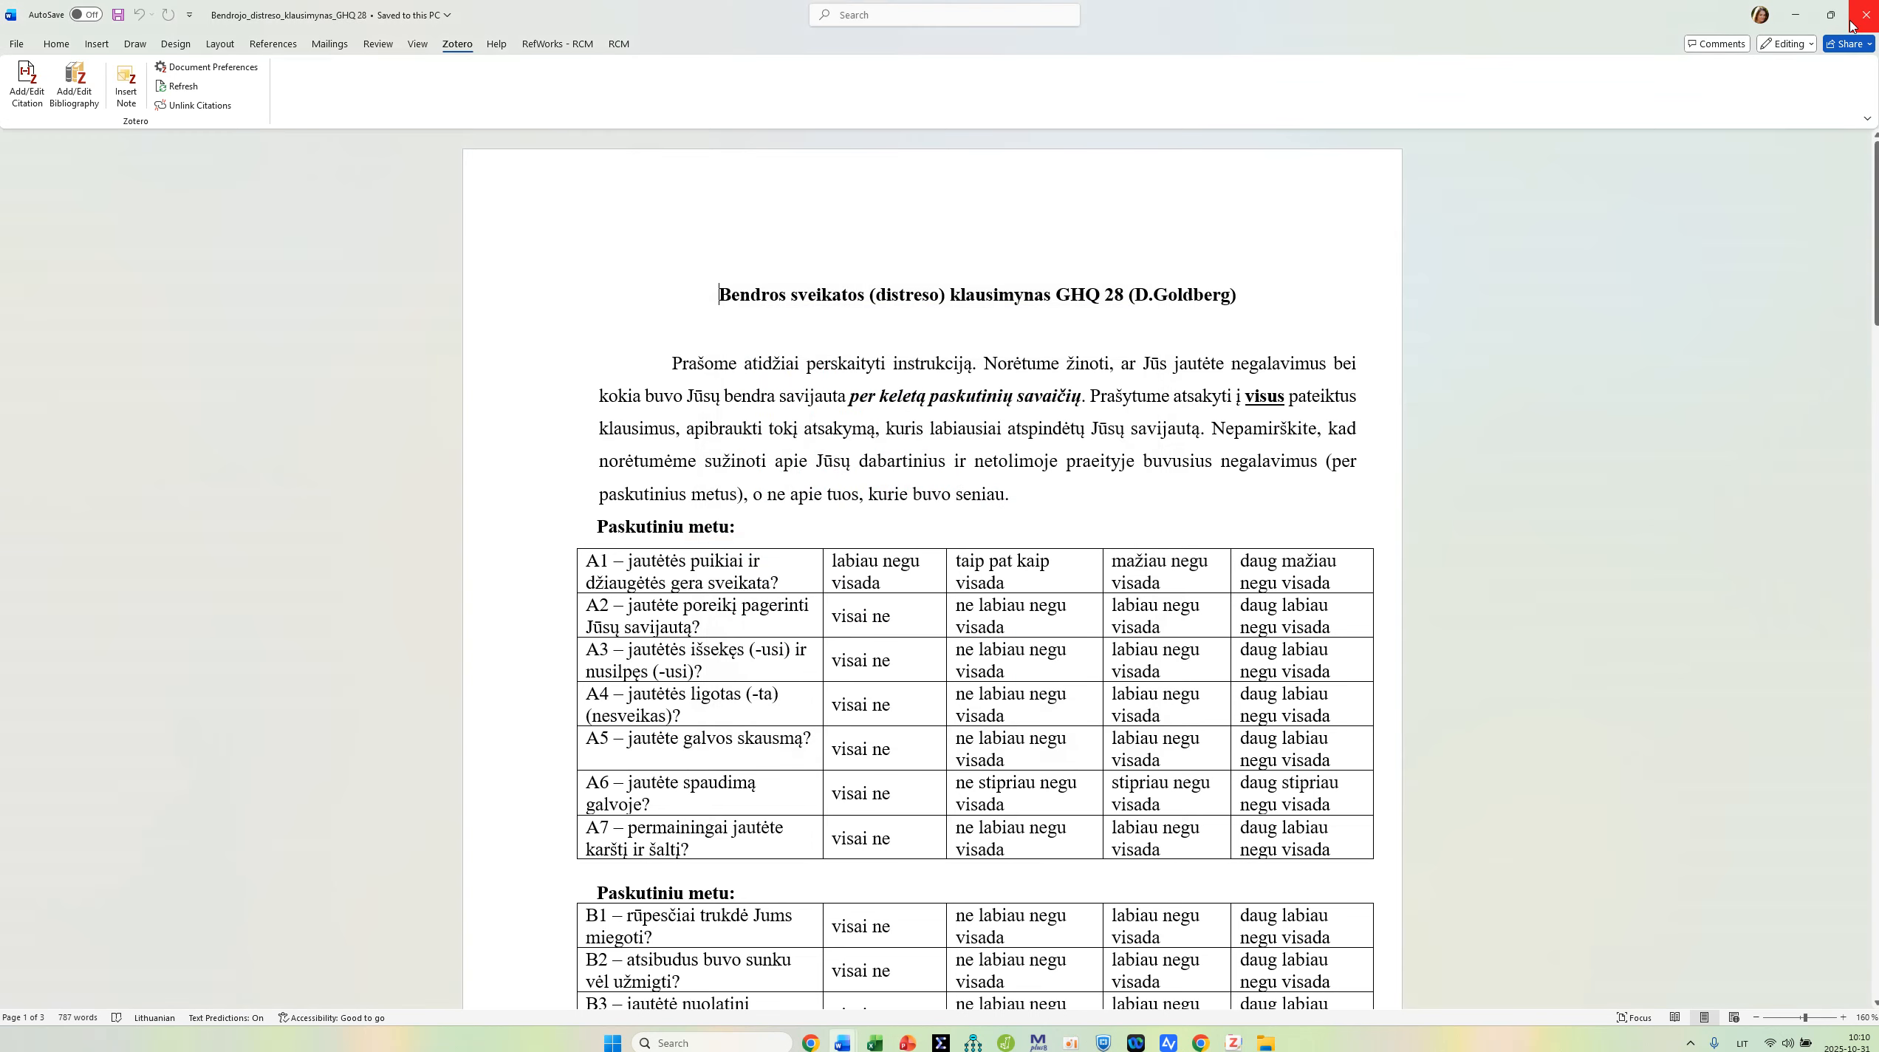
pyautogui.click(1865, 15)
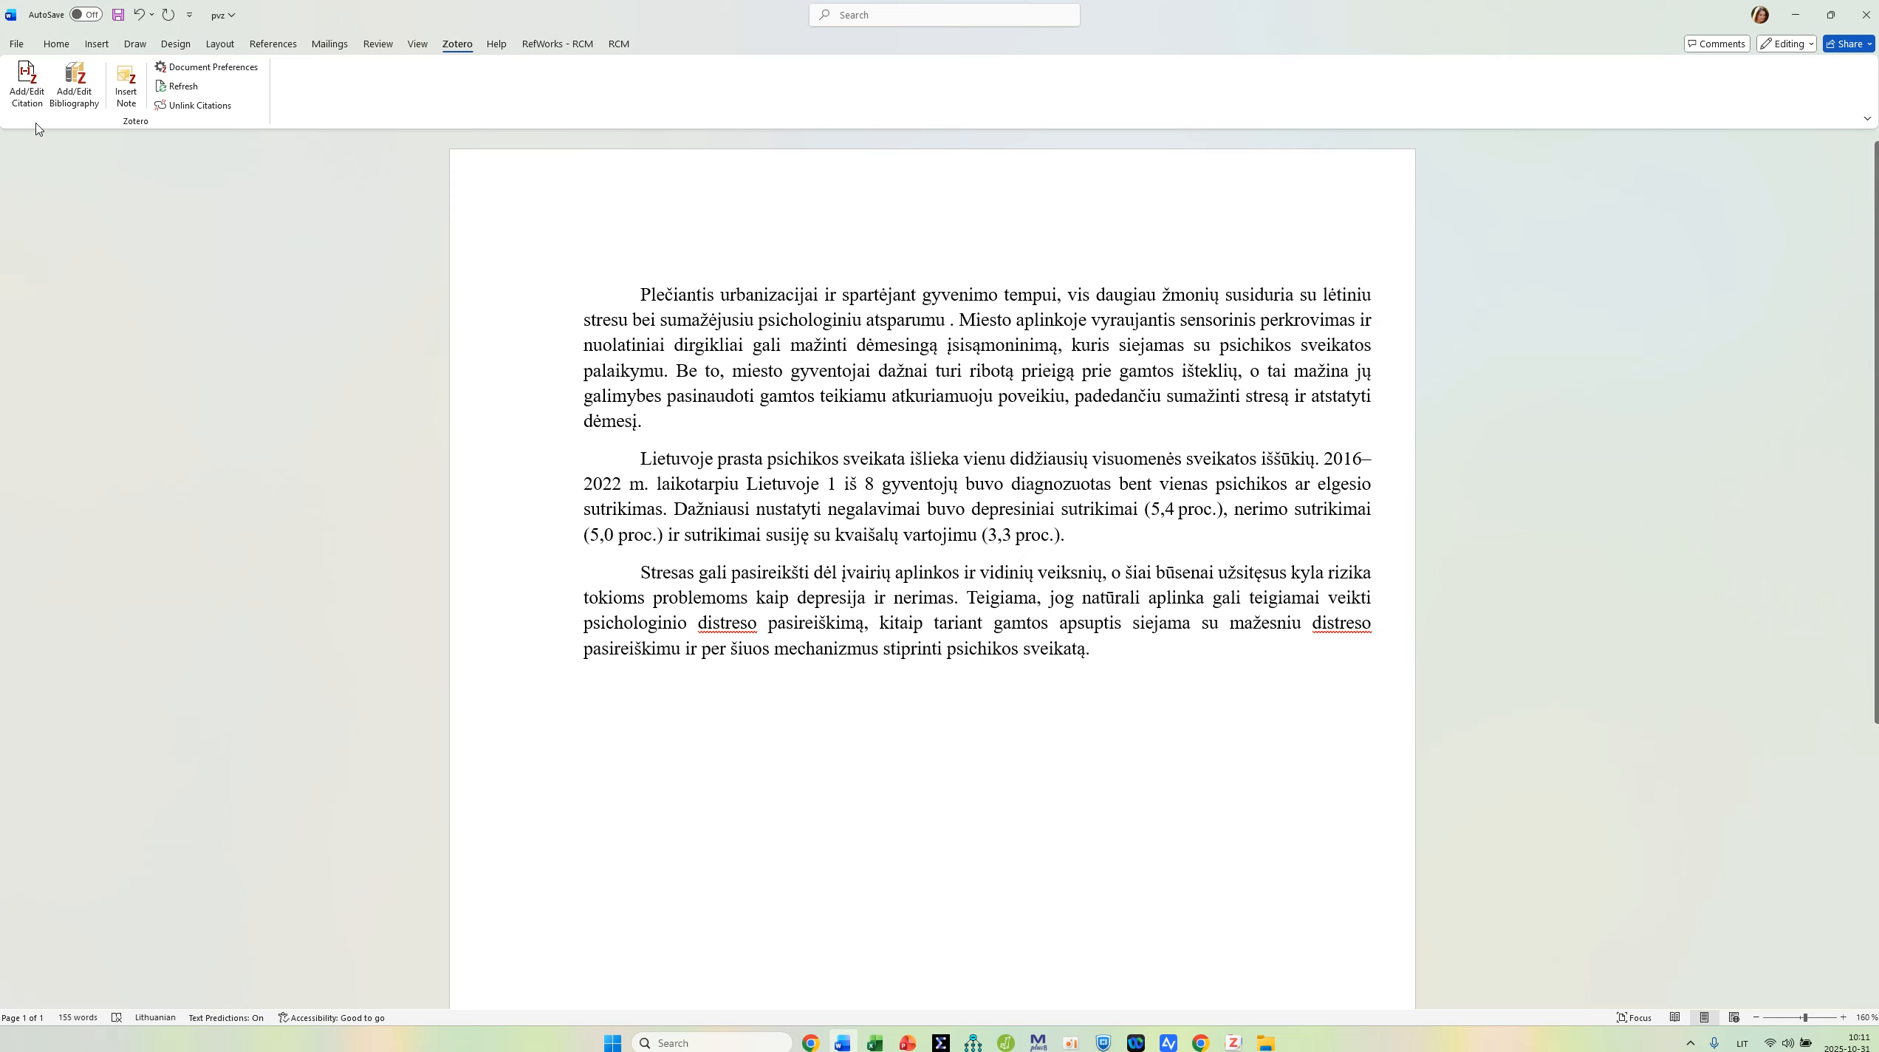
# Step: Insert one Zotero citation after "psichologiniu atsparumu" combining the 2022 university dance students article and the 1989 book "The experience of nature"
pyautogui.click(27, 95)
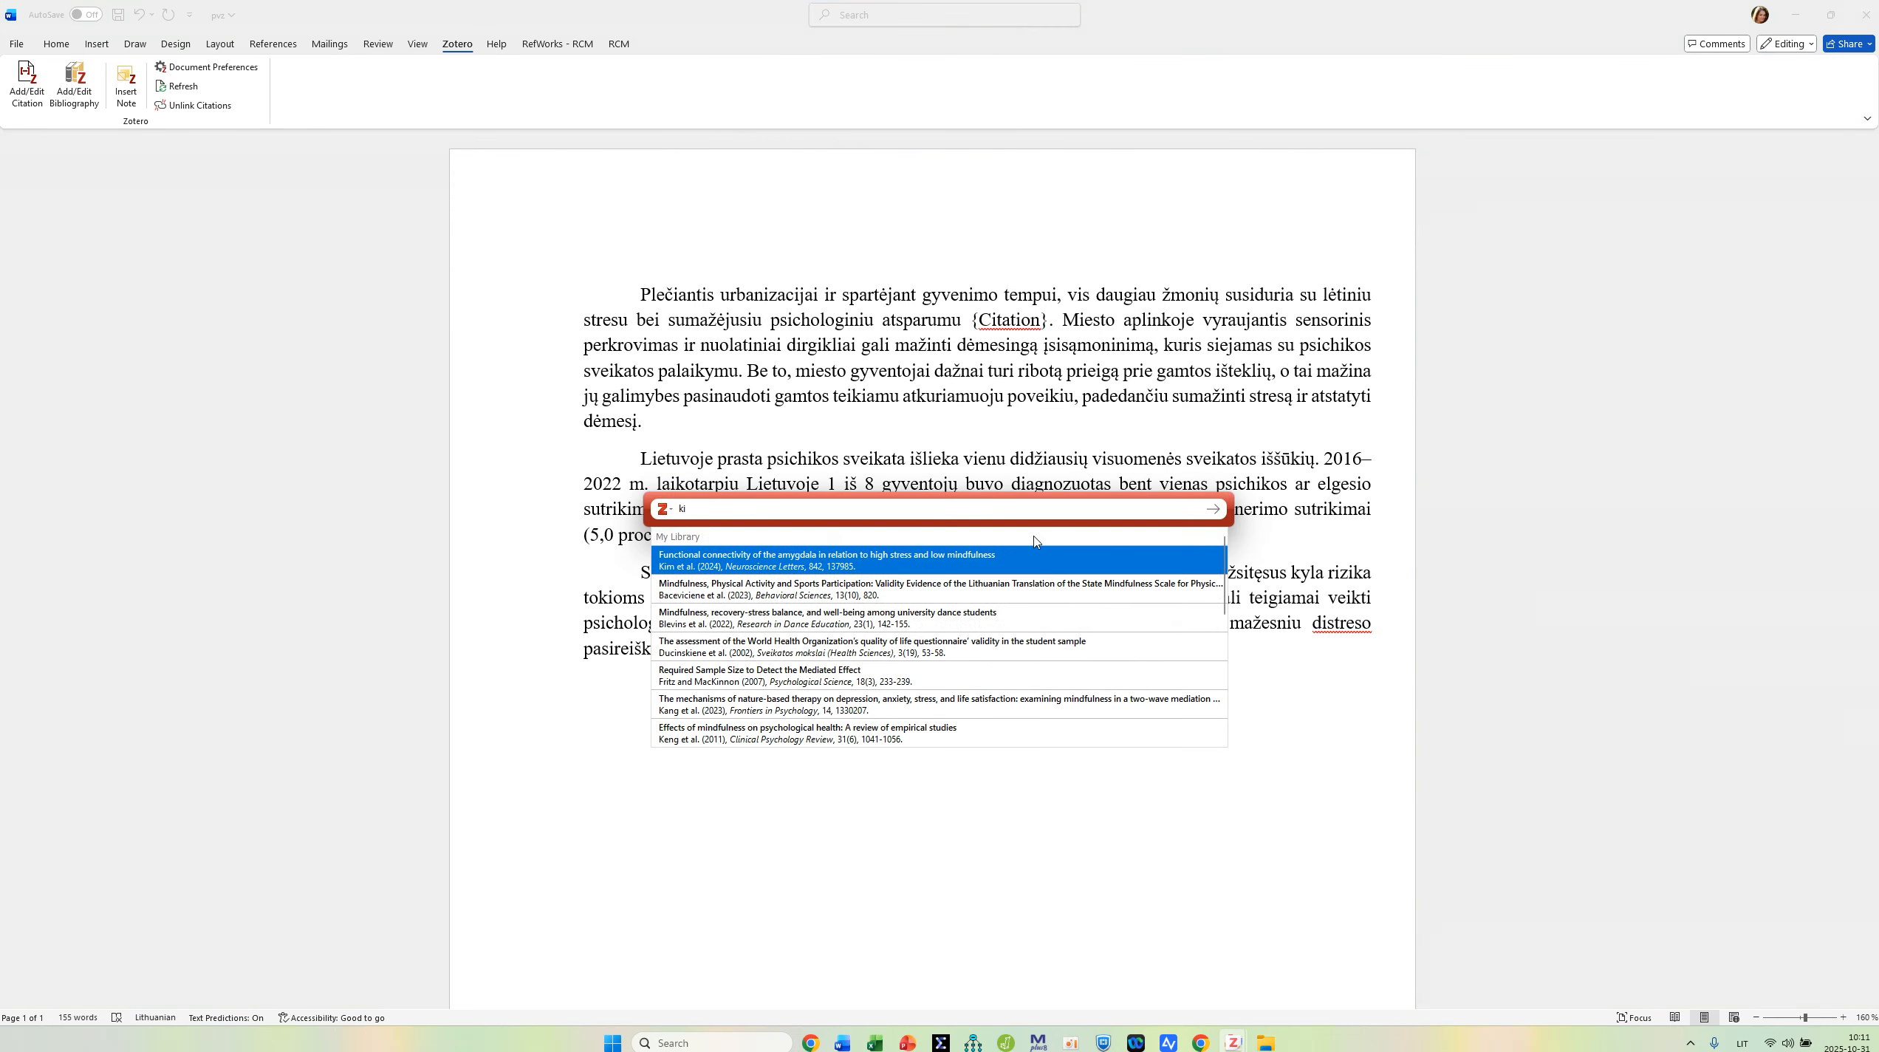
pyautogui.click(721, 621)
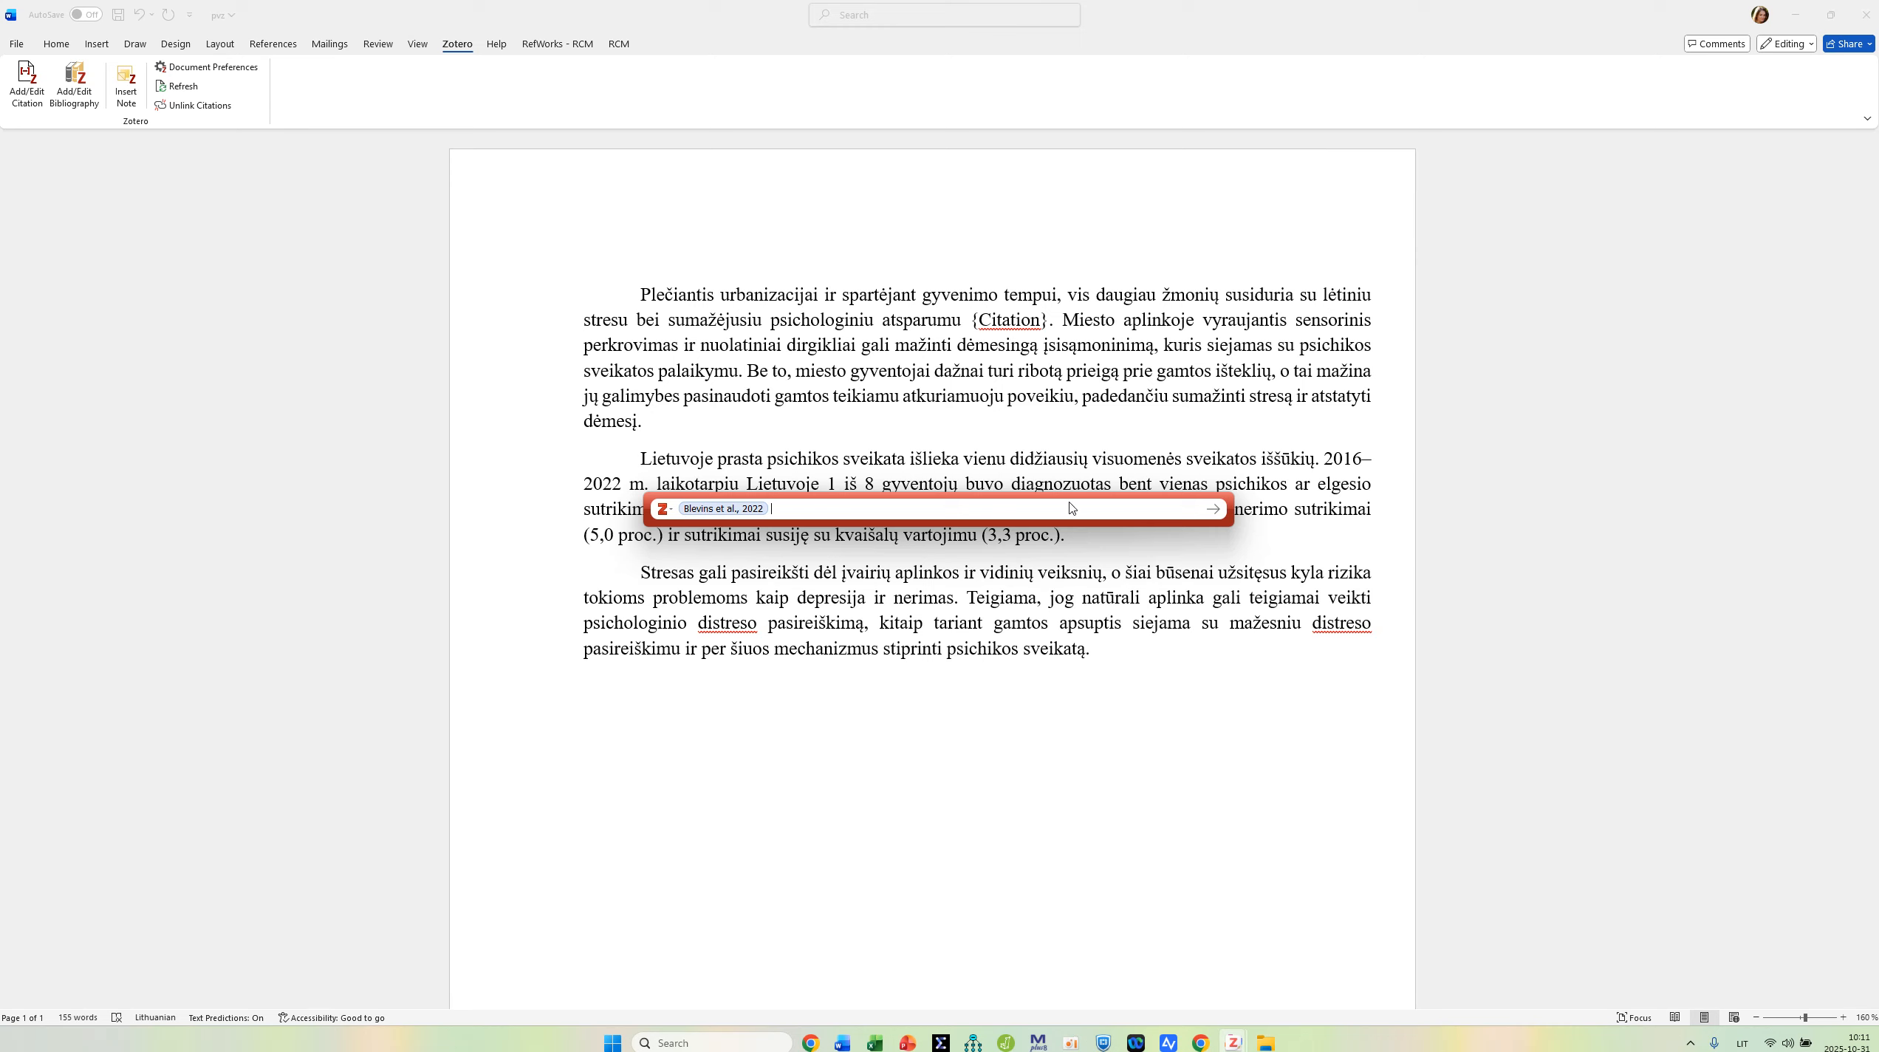
pyautogui.write('ka')
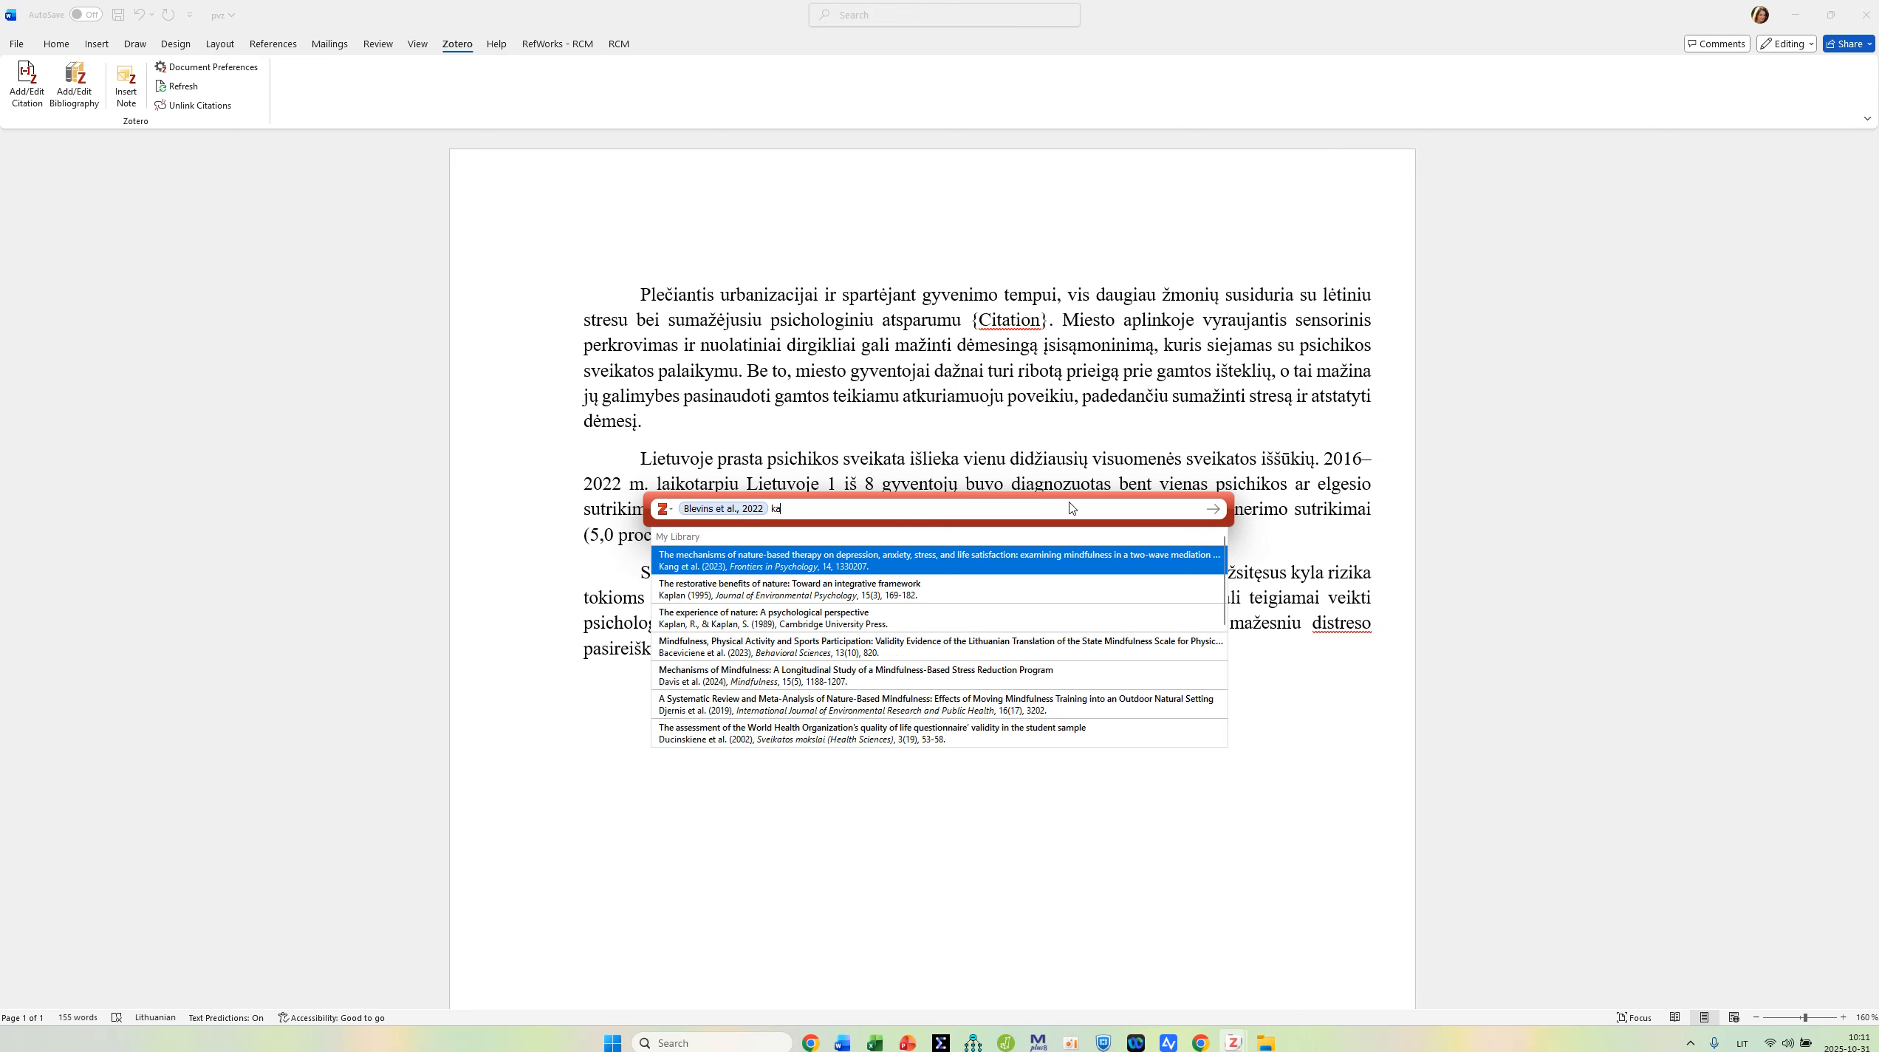
pyautogui.click(807, 619)
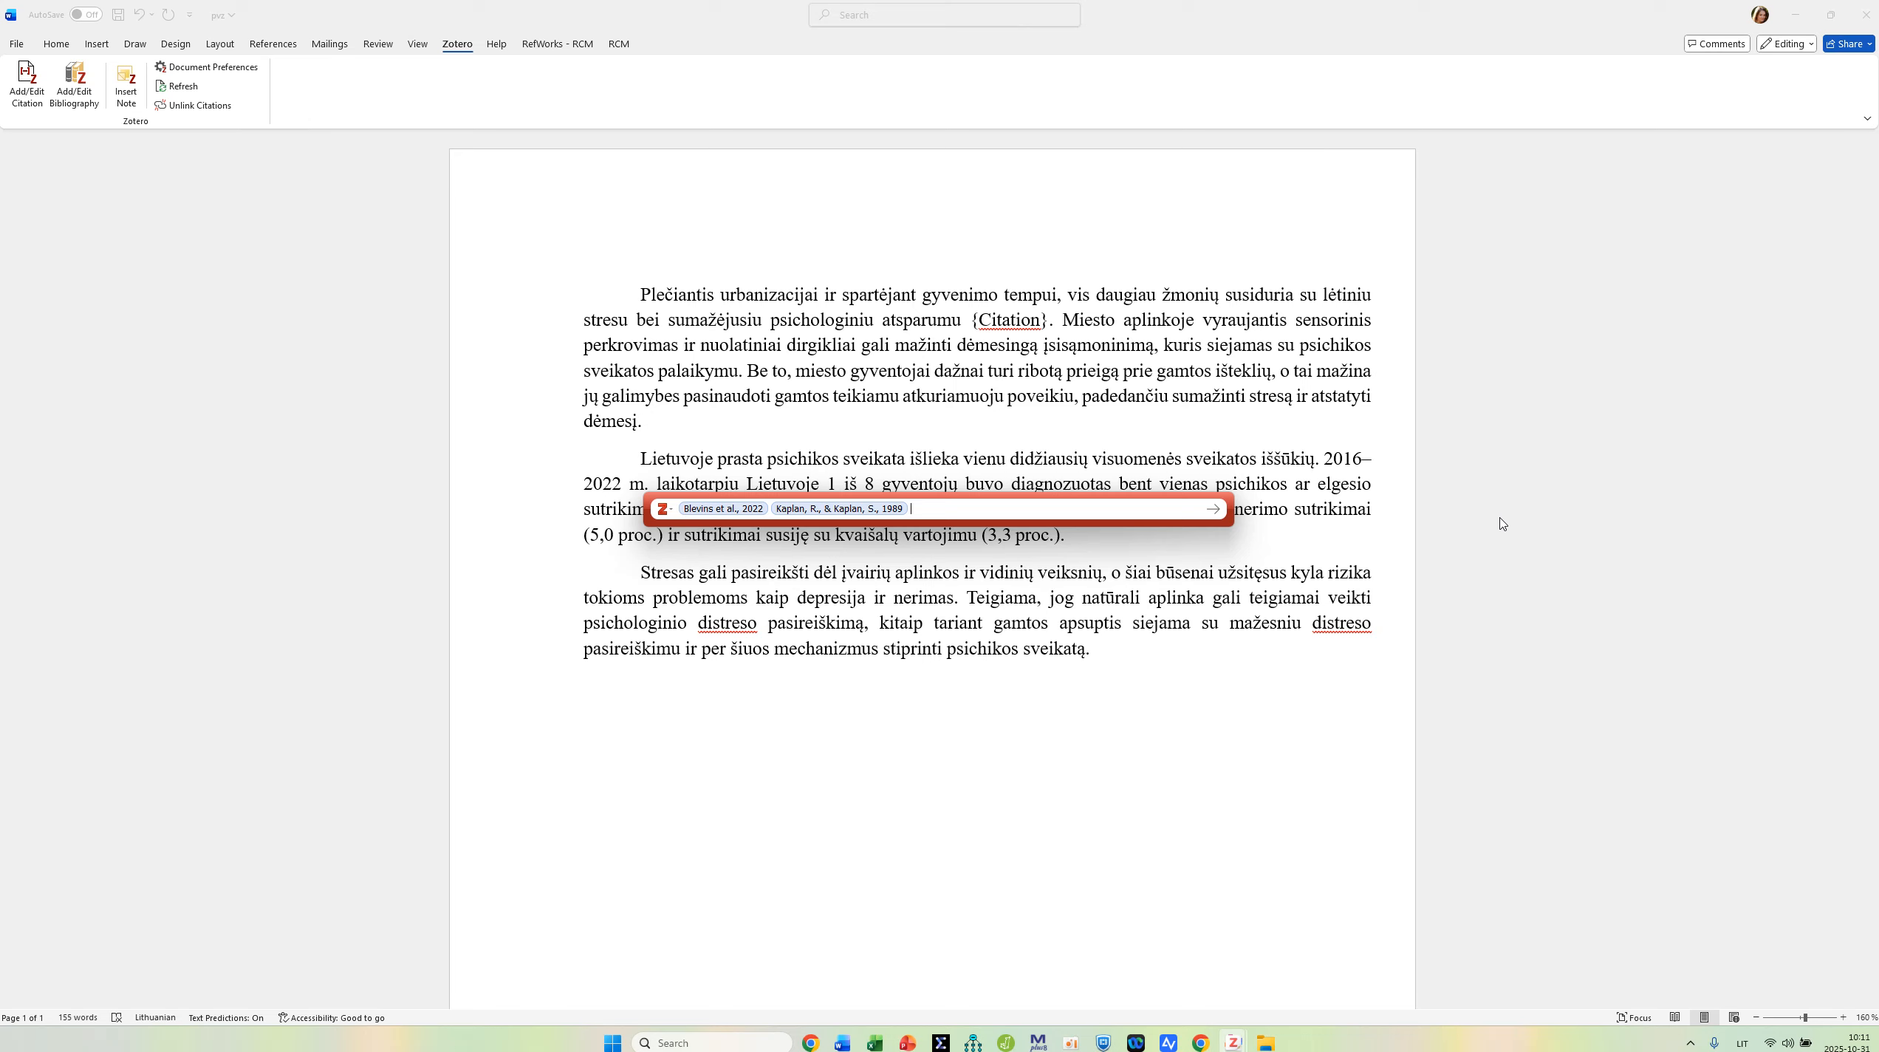
pyautogui.press('Return')
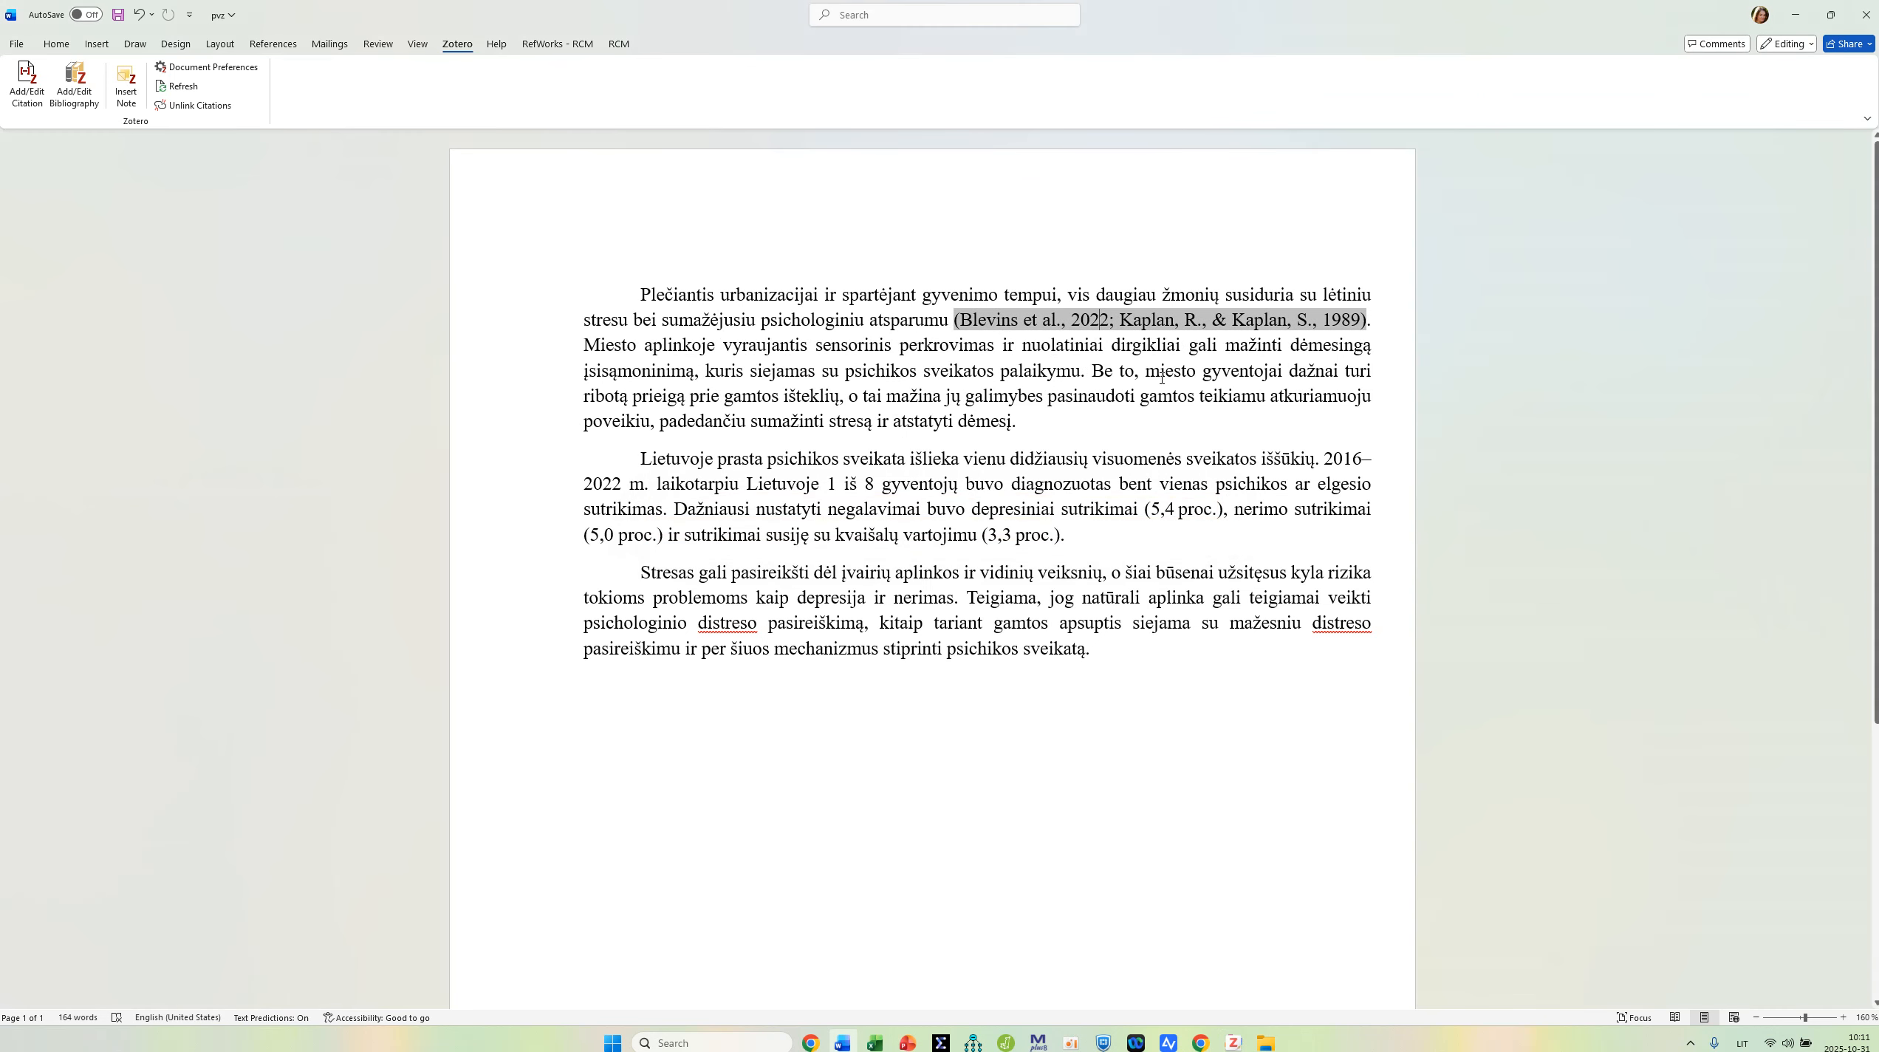
pyautogui.press('End')
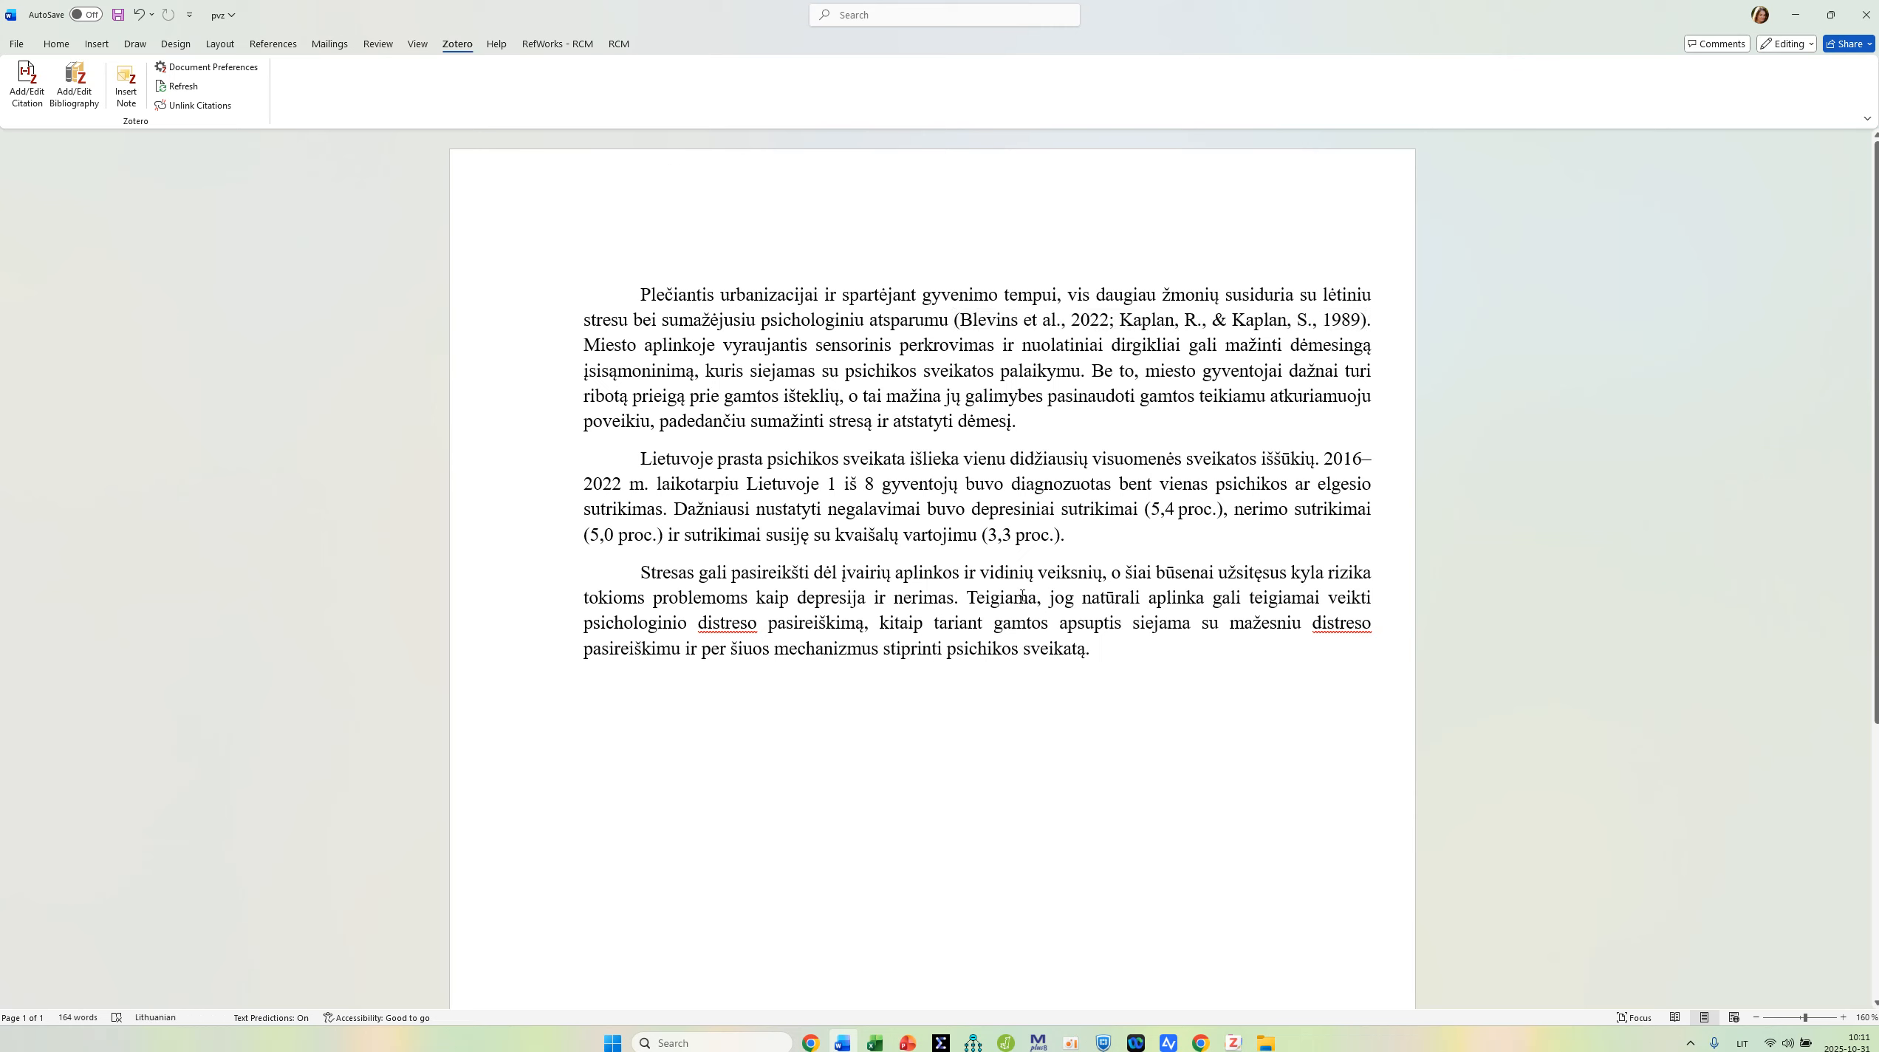
# Step: Insert a Zotero citation of the 2023 meta-analysis of physiological stress responses to natural environments after "depresija ir nerimas"
pyautogui.click(958, 597)
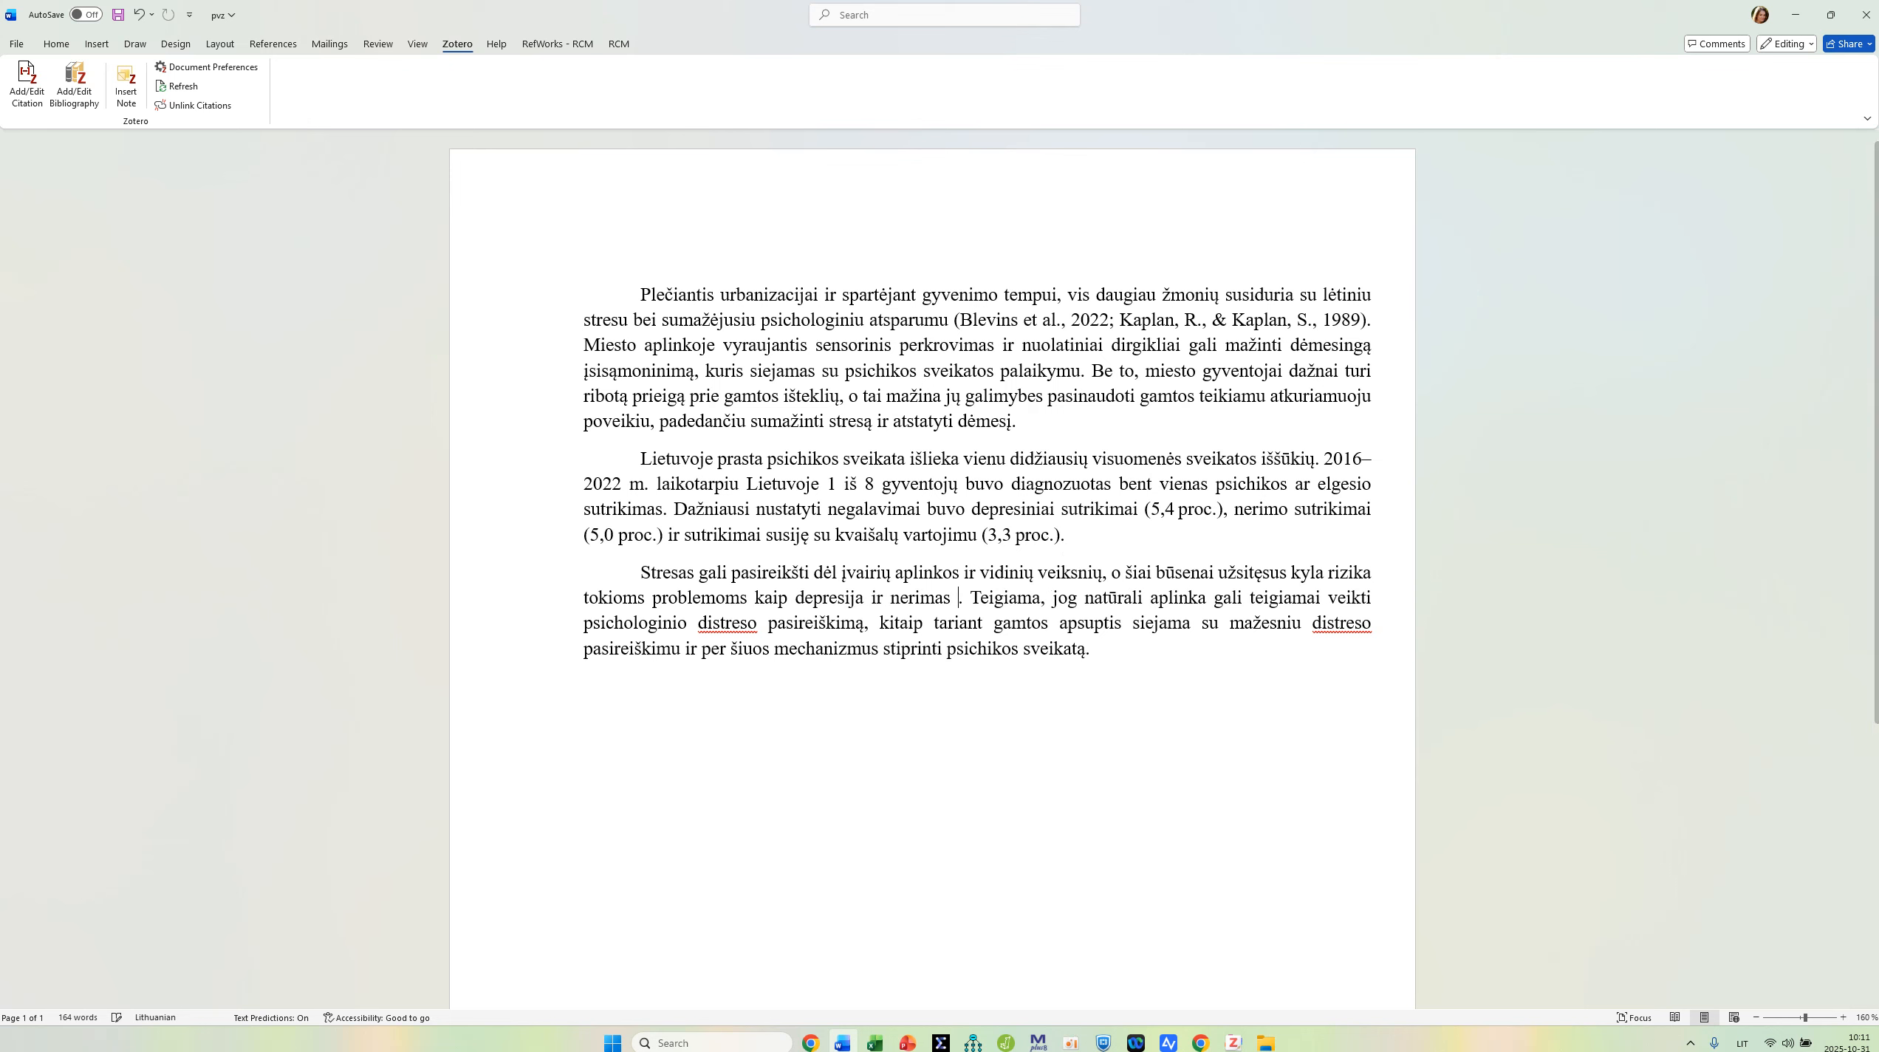
pyautogui.click(26, 83)
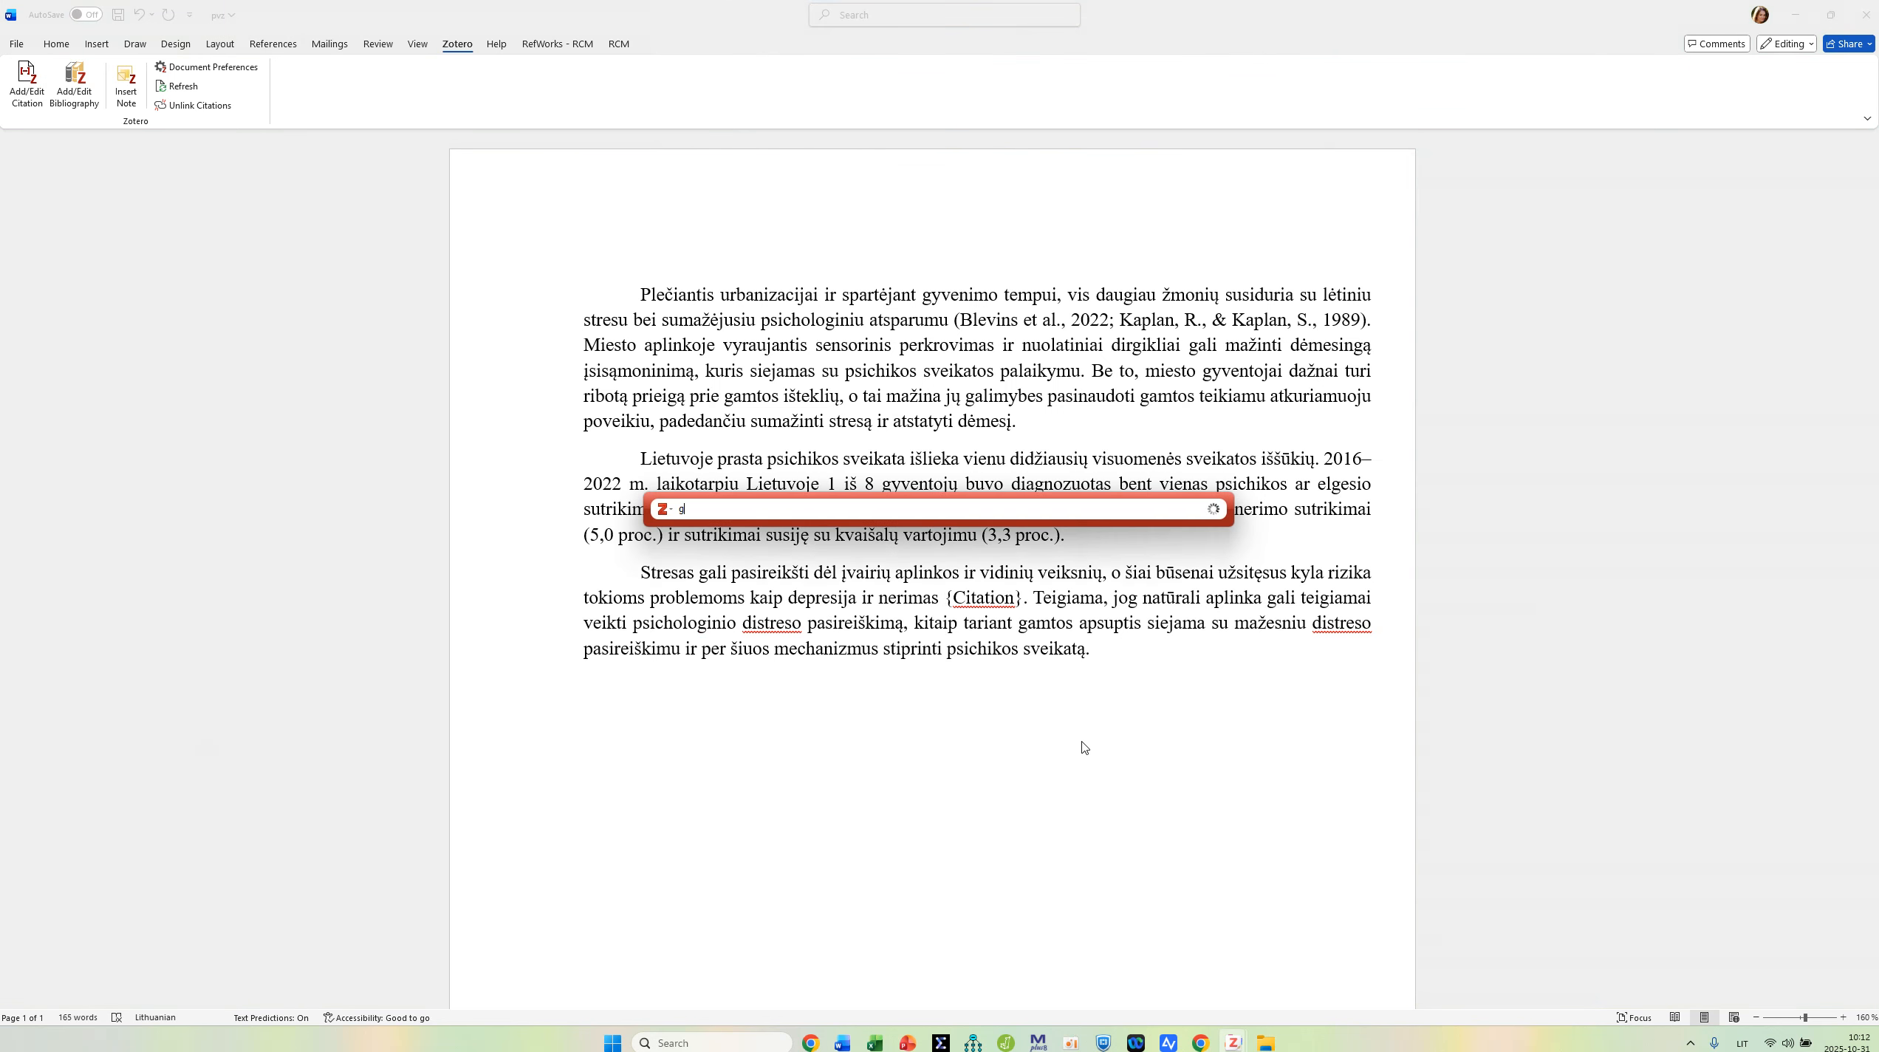
pyautogui.write('ga')
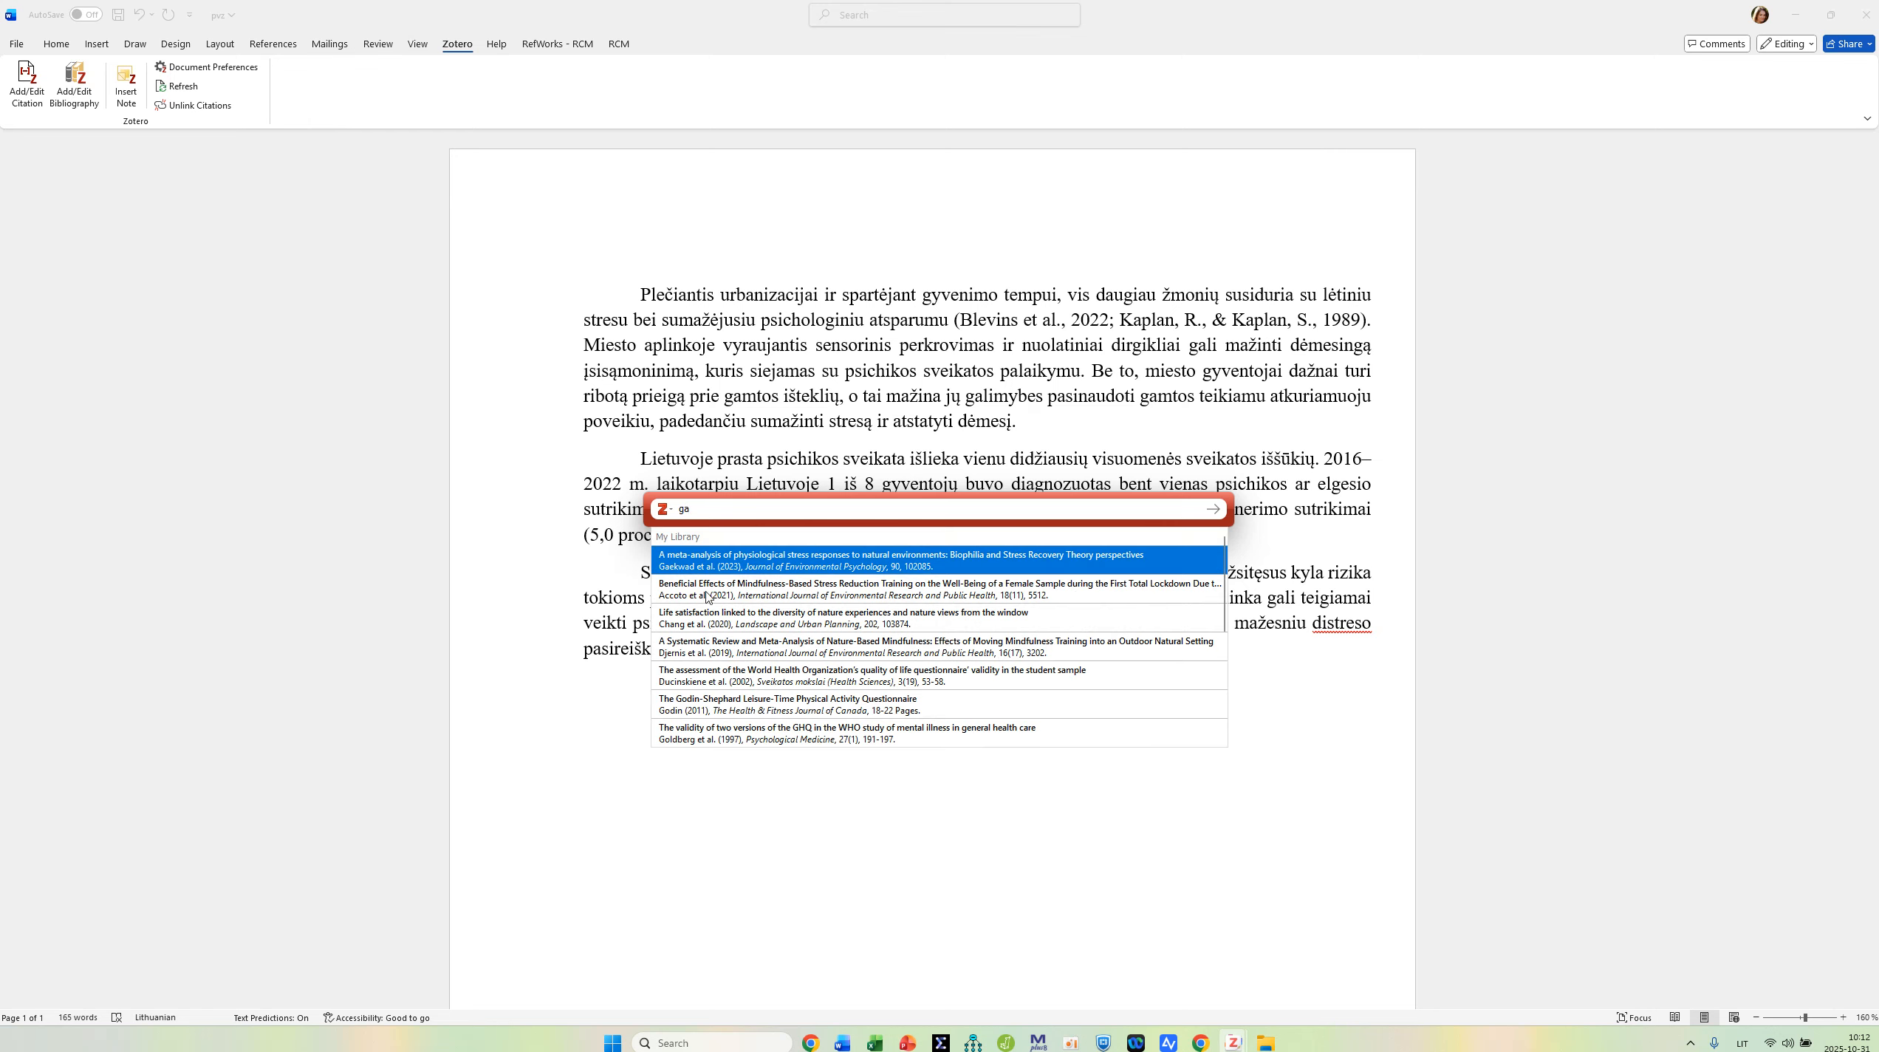
pyautogui.click(715, 562)
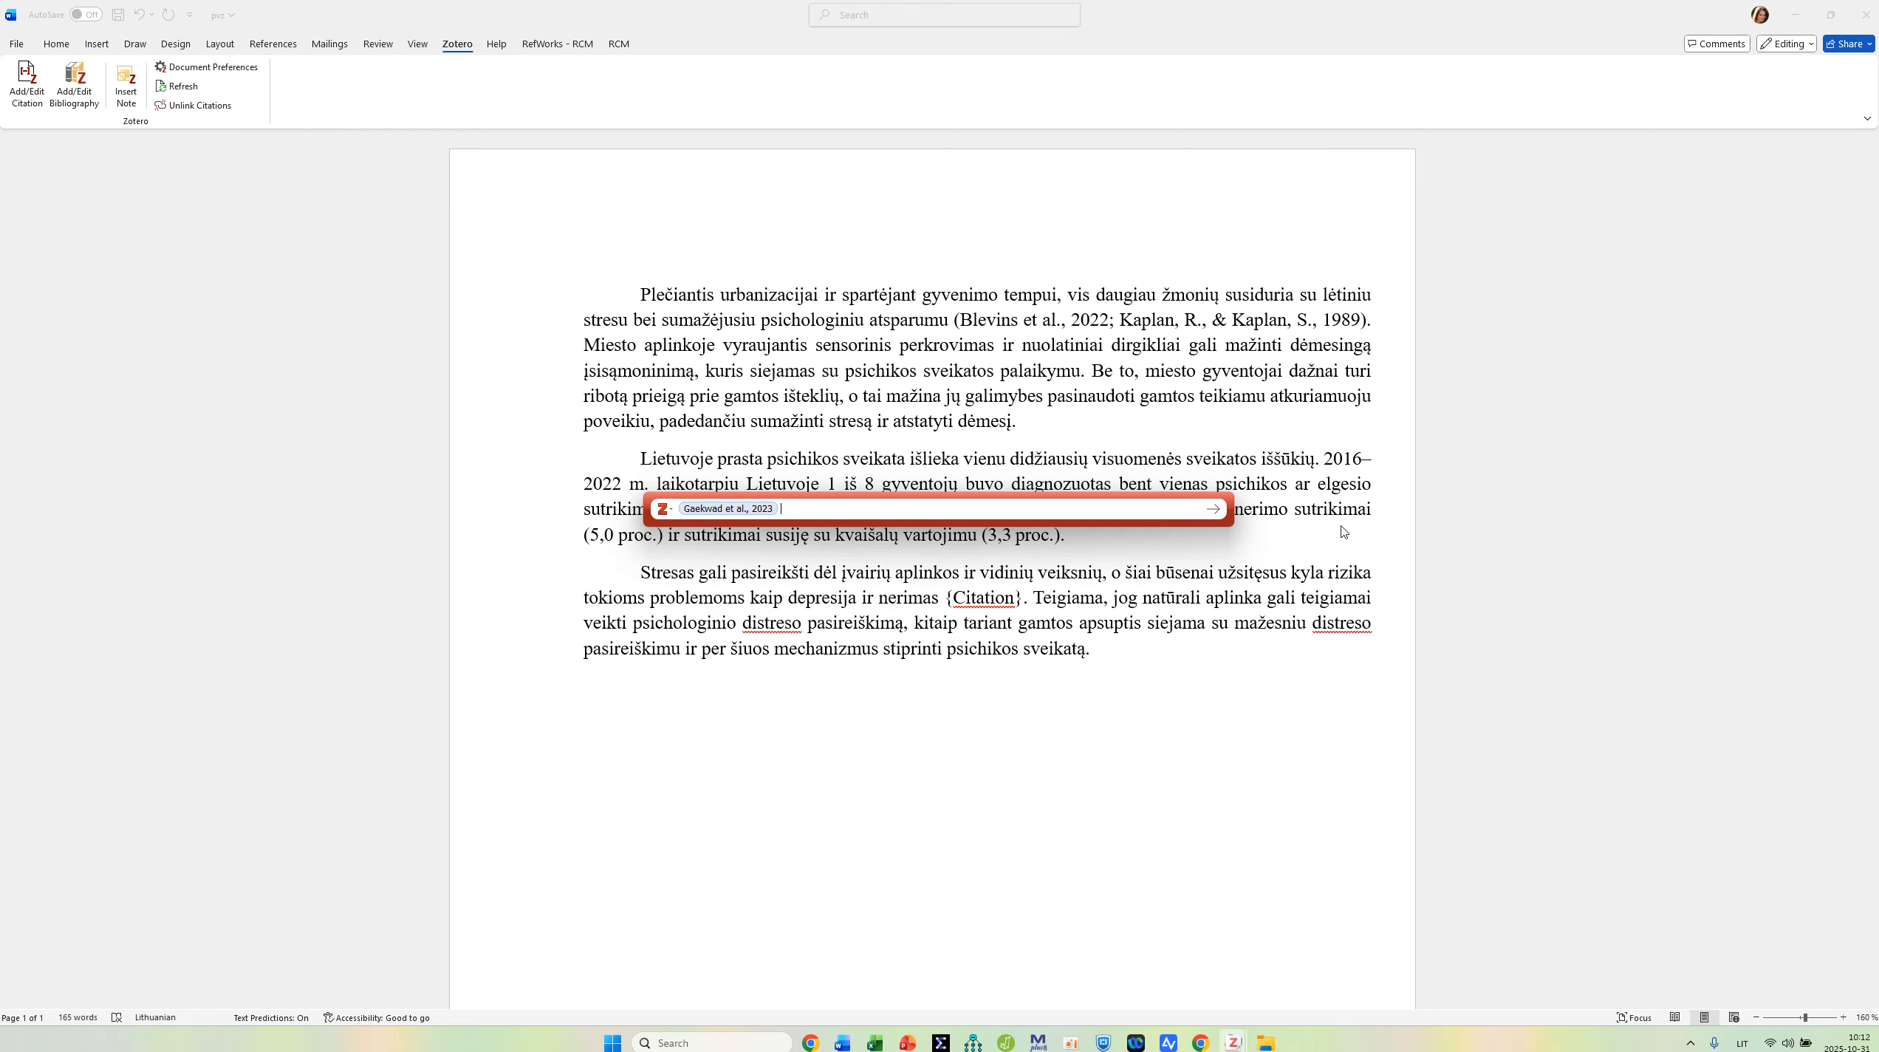
pyautogui.press('Return')
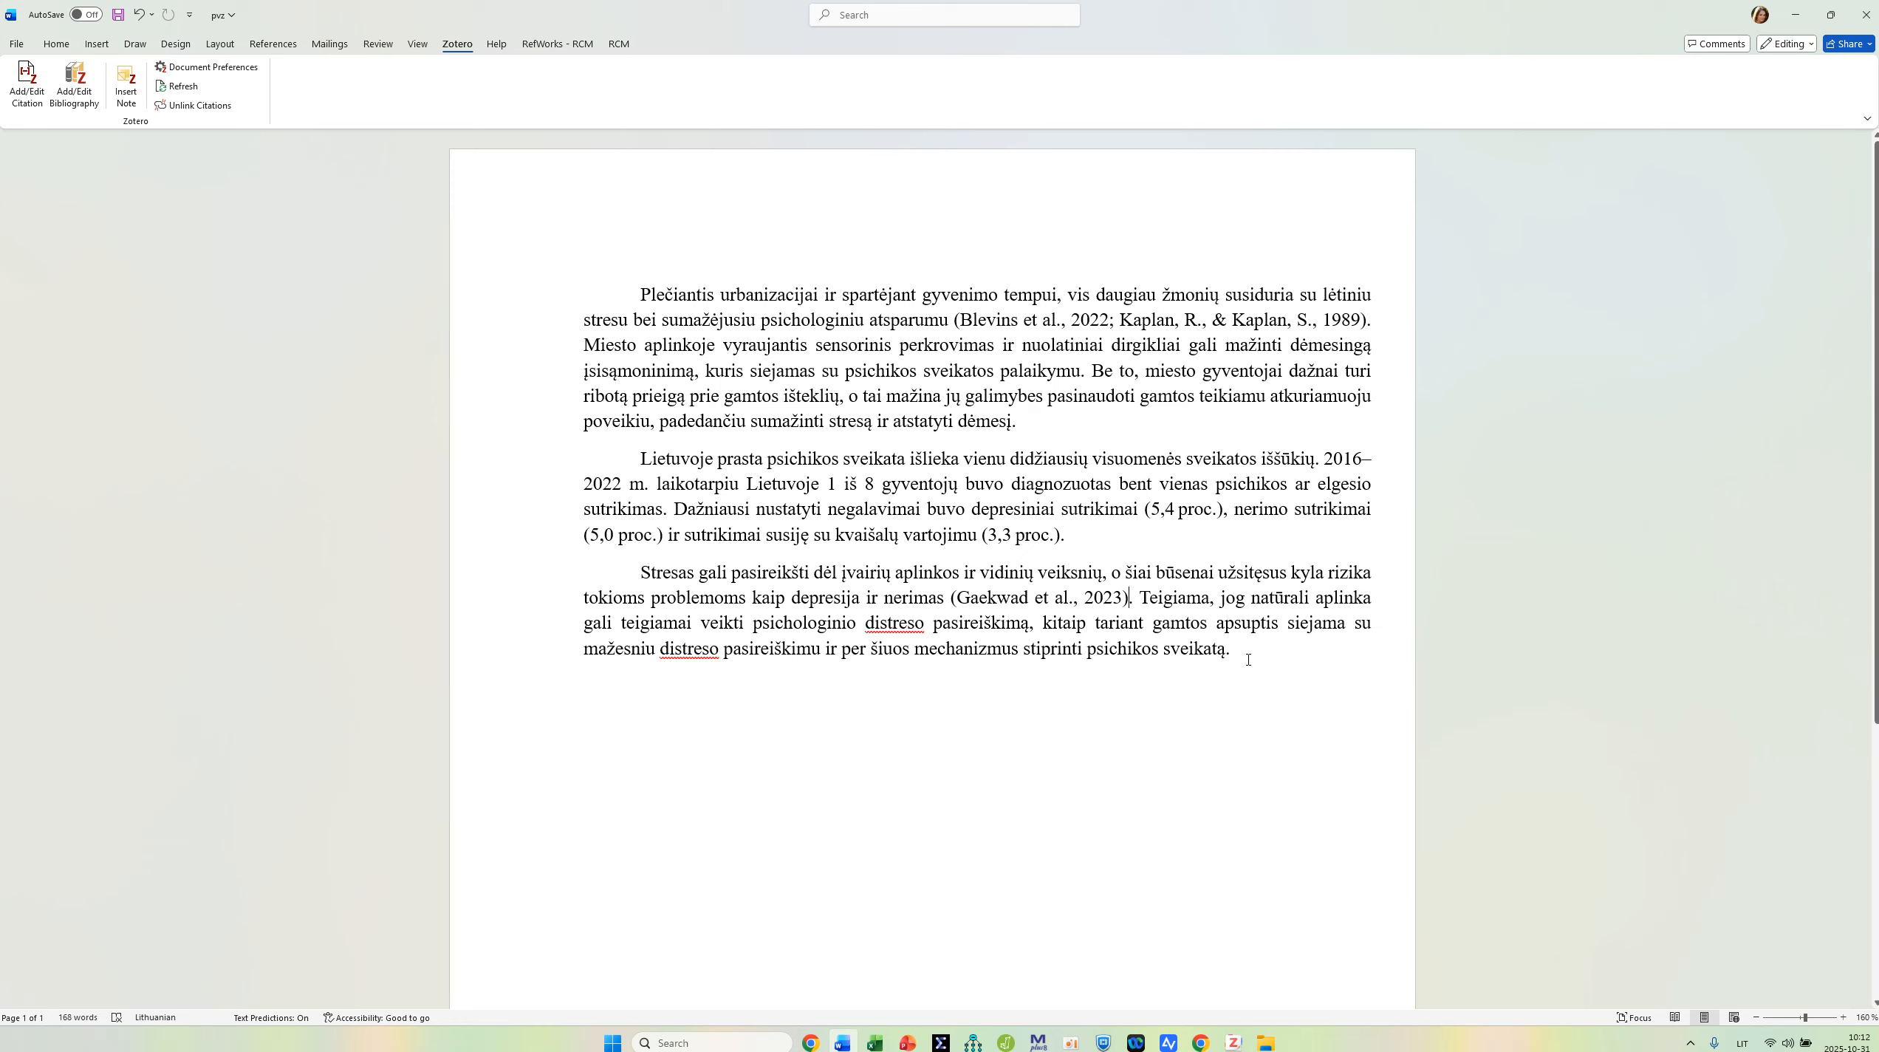
# Step: Add a "Literatūra" heading below the last paragraph and insert the Zotero bibliography under it
pyautogui.click(1248, 660)
pyautogui.press('Return')
pyautogui.press('Return')
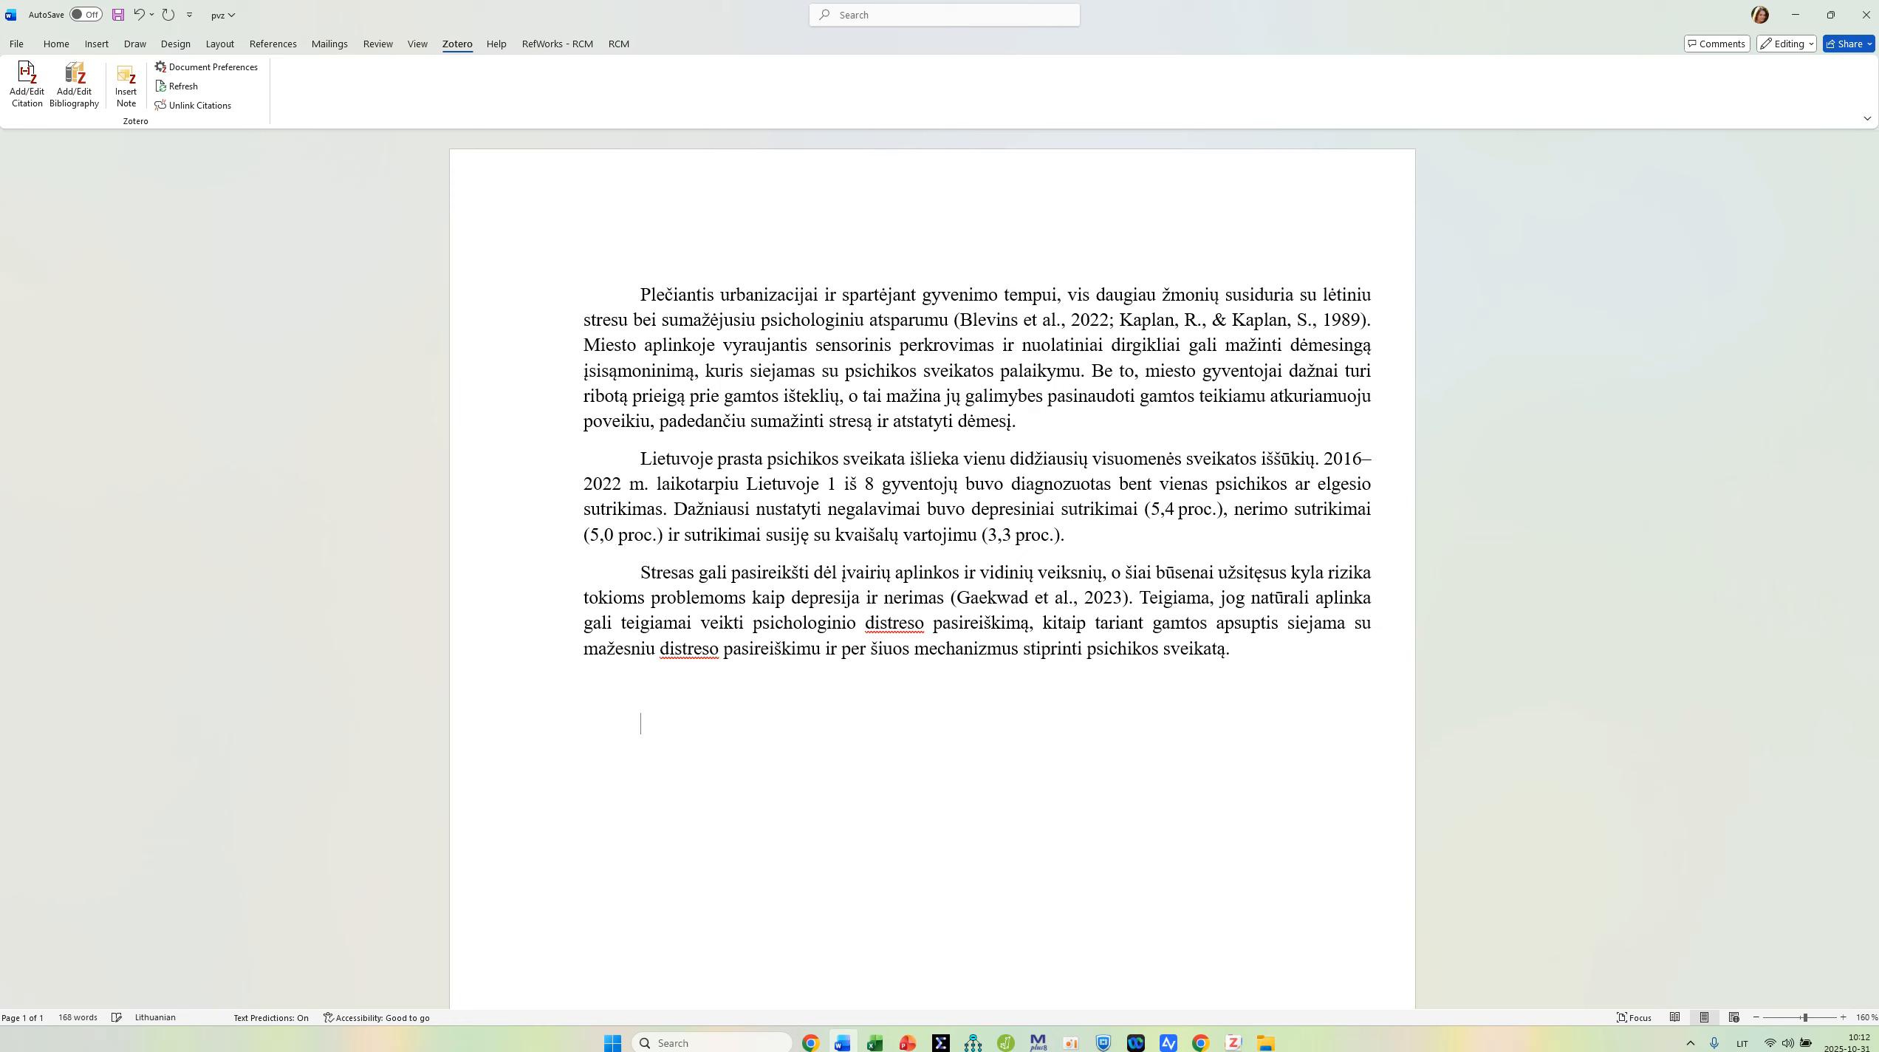
pyautogui.write('Literatūra')
pyautogui.press('Return')
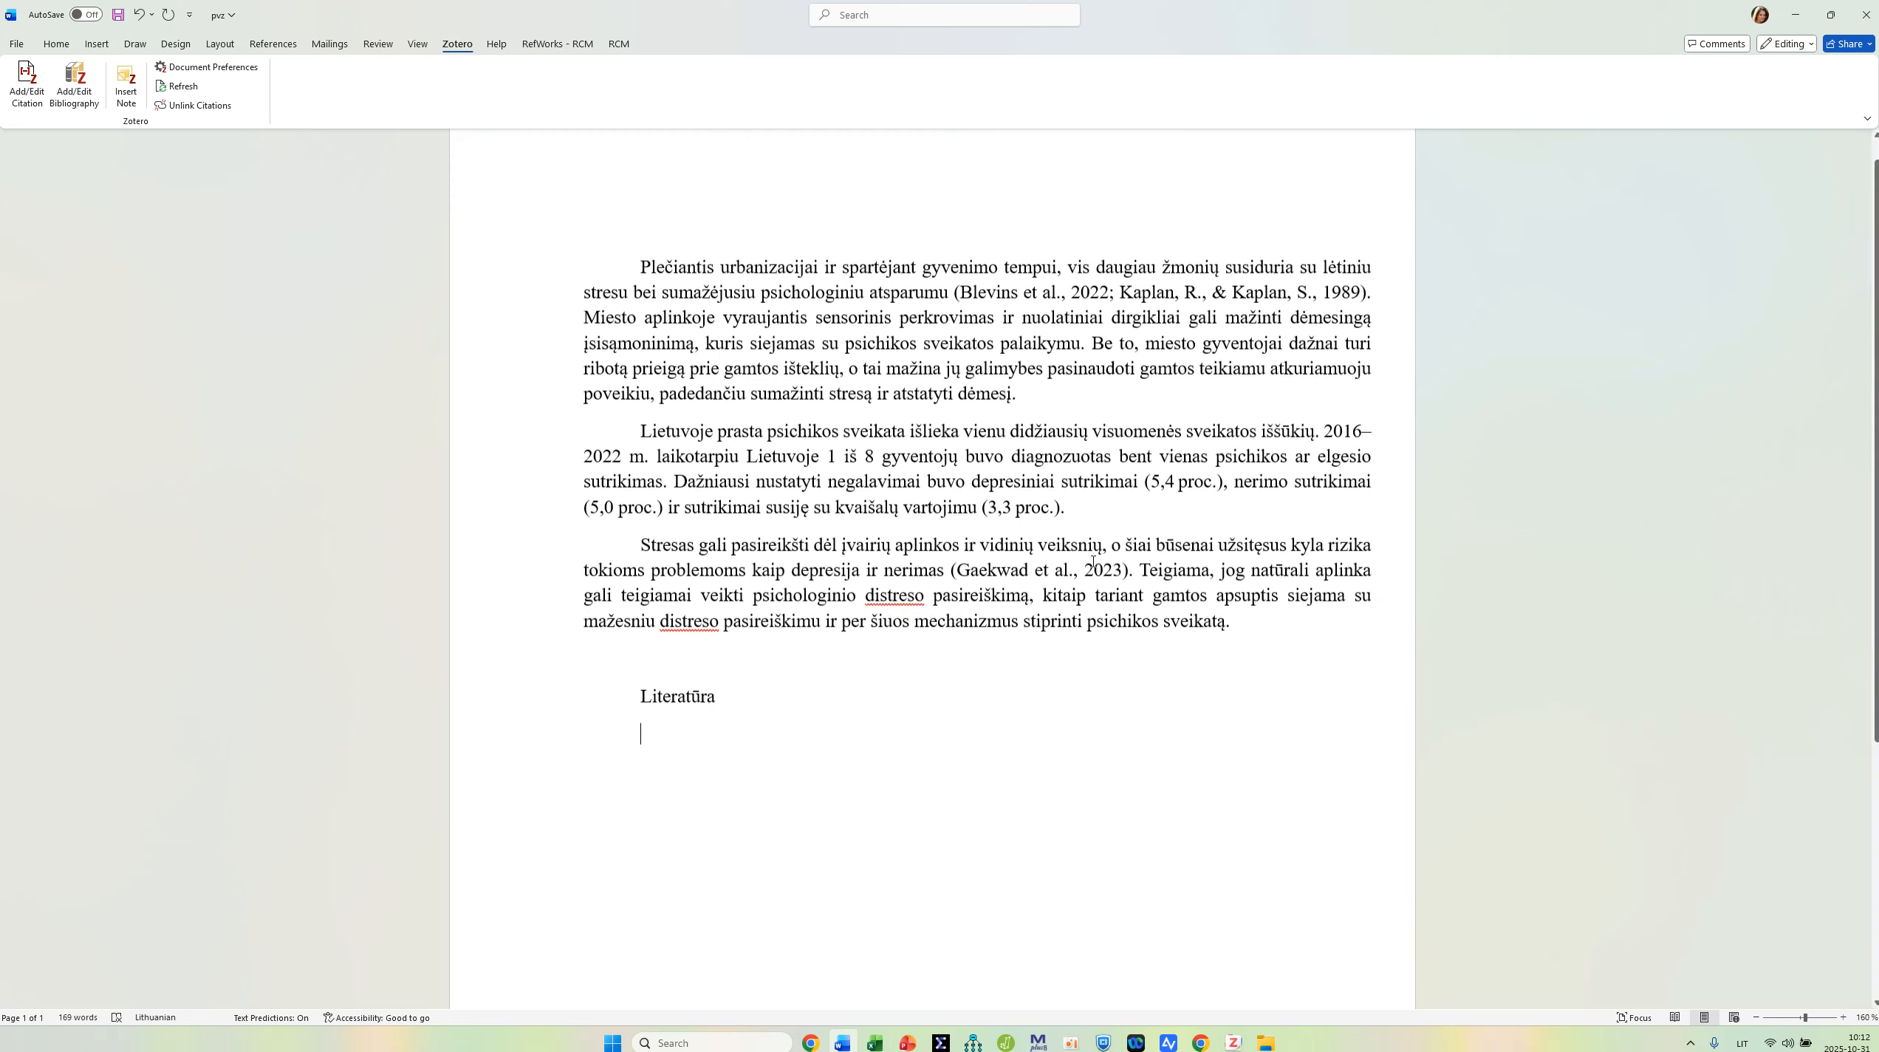
pyautogui.scroll(-1, 933, 517)
pyautogui.click(75, 97)
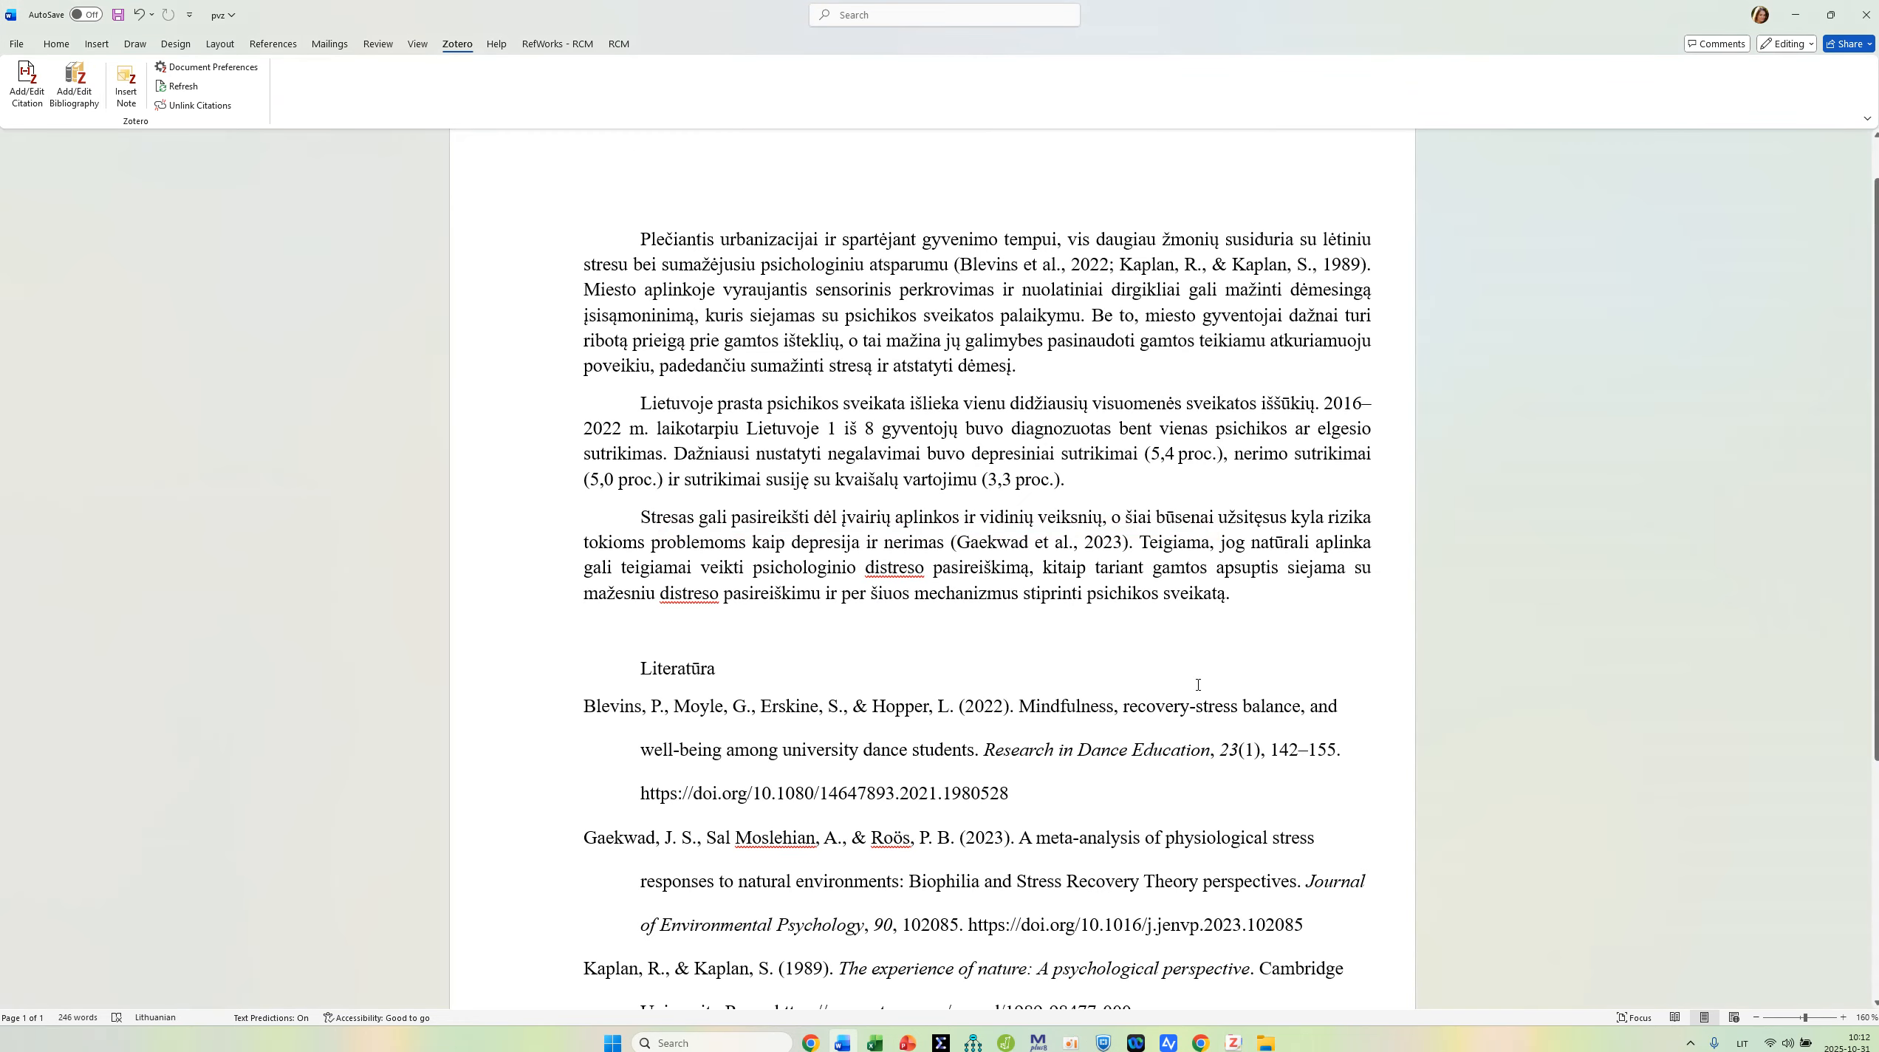
pyautogui.scroll(-3, 1141, 752)
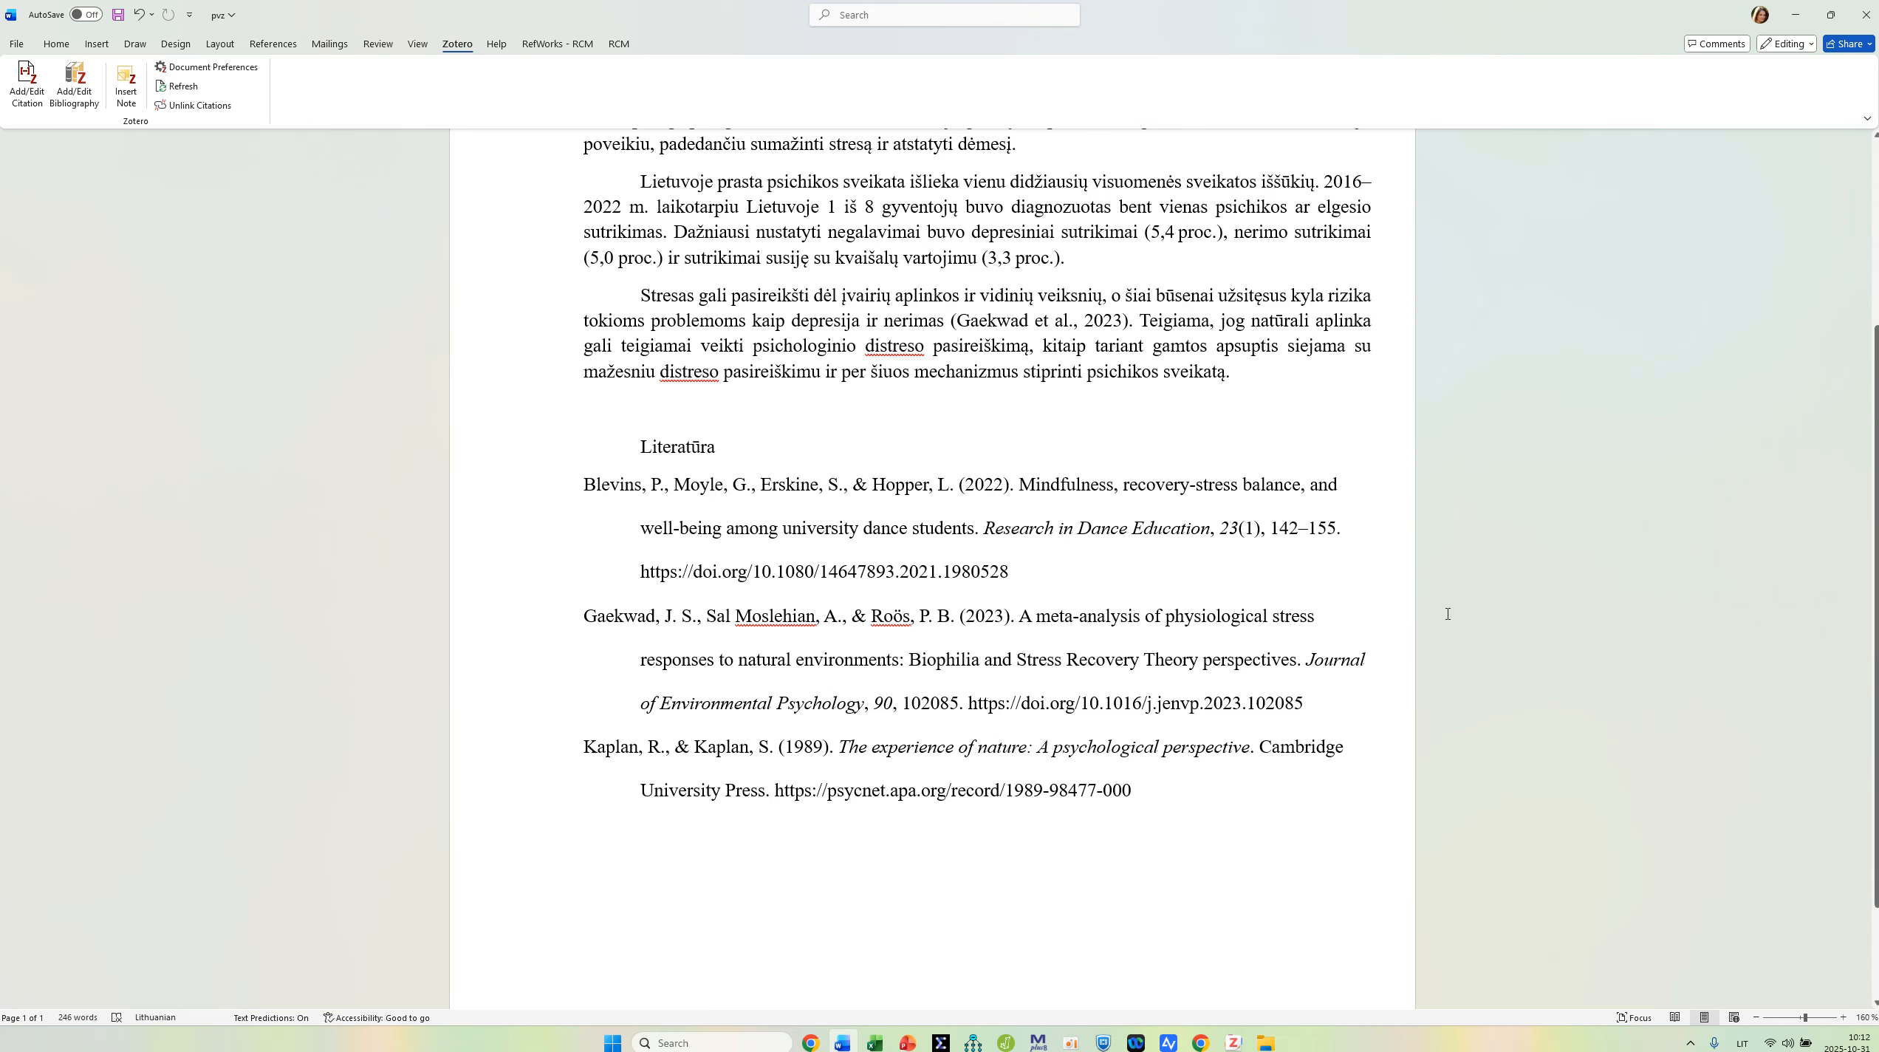
# Step: Cite the 2023 "Mindfulness, Physical Activity and Sports Participation" article after "psichikos sveikatą" and review the updated bibliography
pyautogui.scroll(2, 1451, 667)
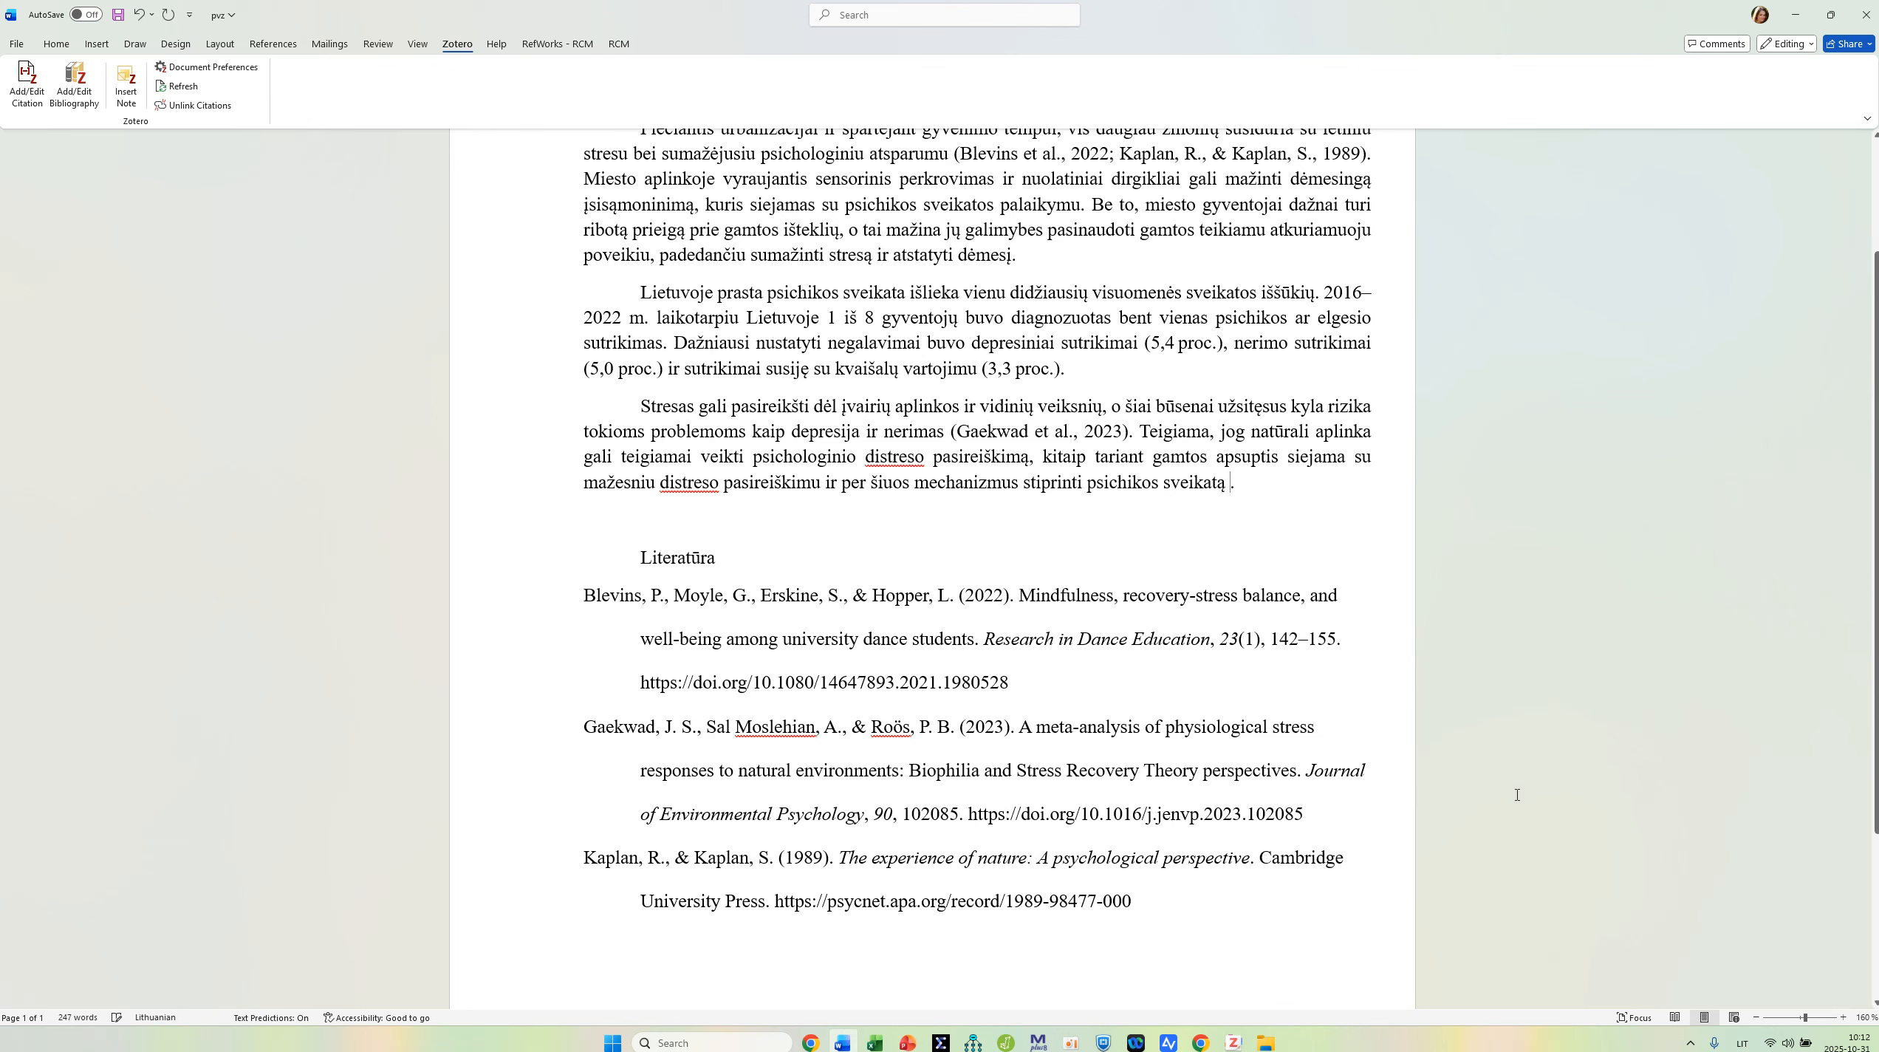
pyautogui.click(26, 84)
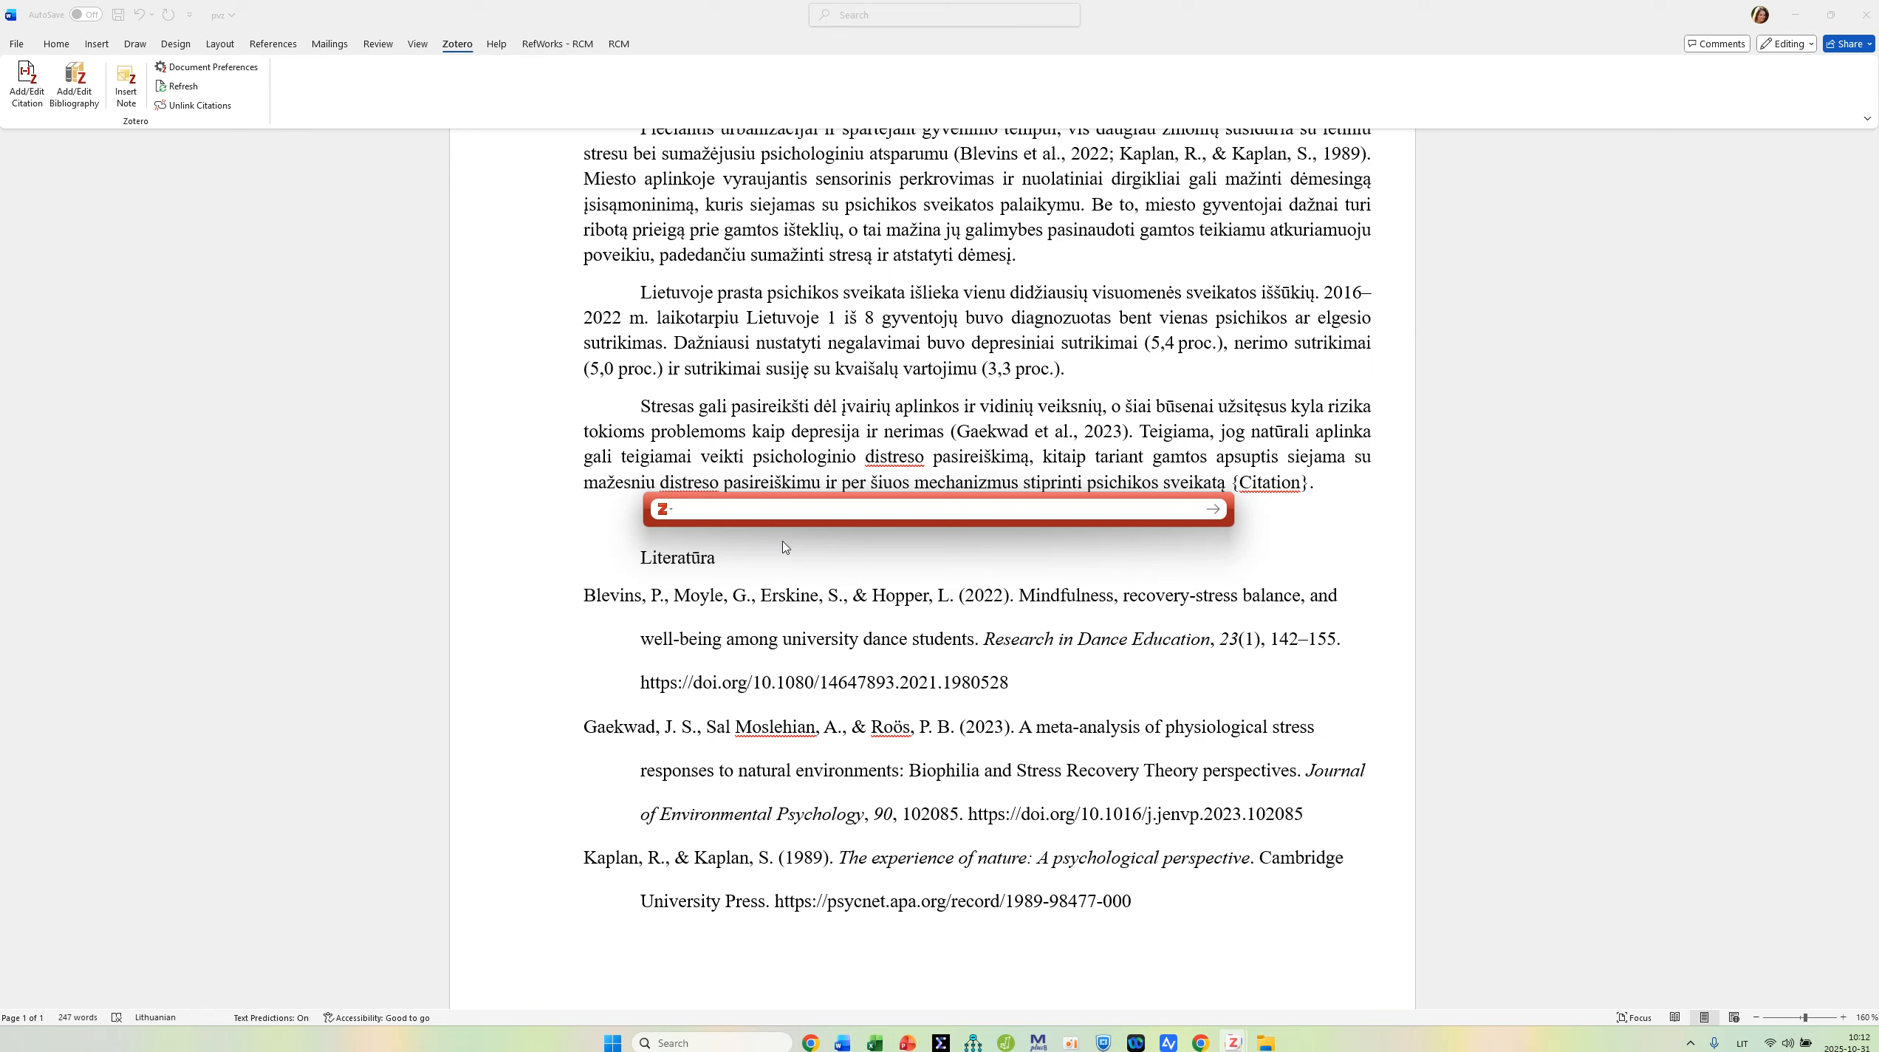
pyautogui.write('ar')
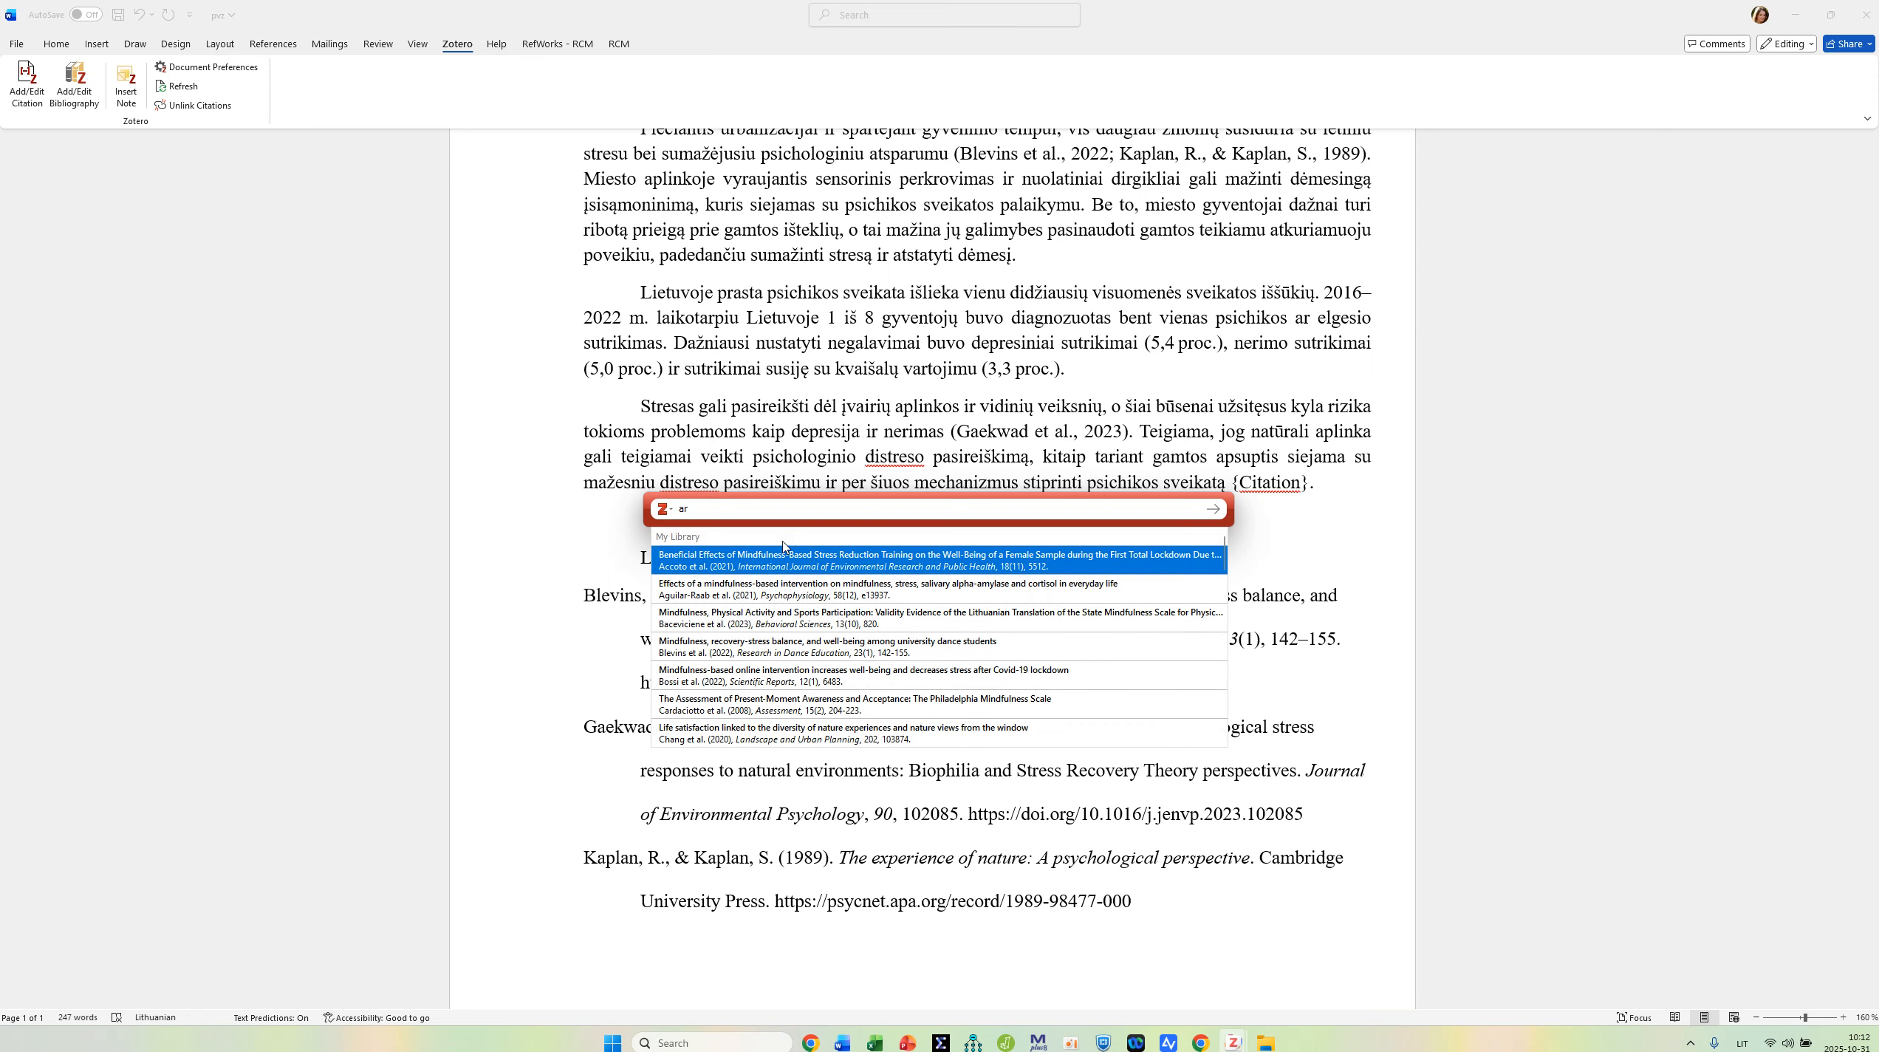
pyautogui.click(760, 625)
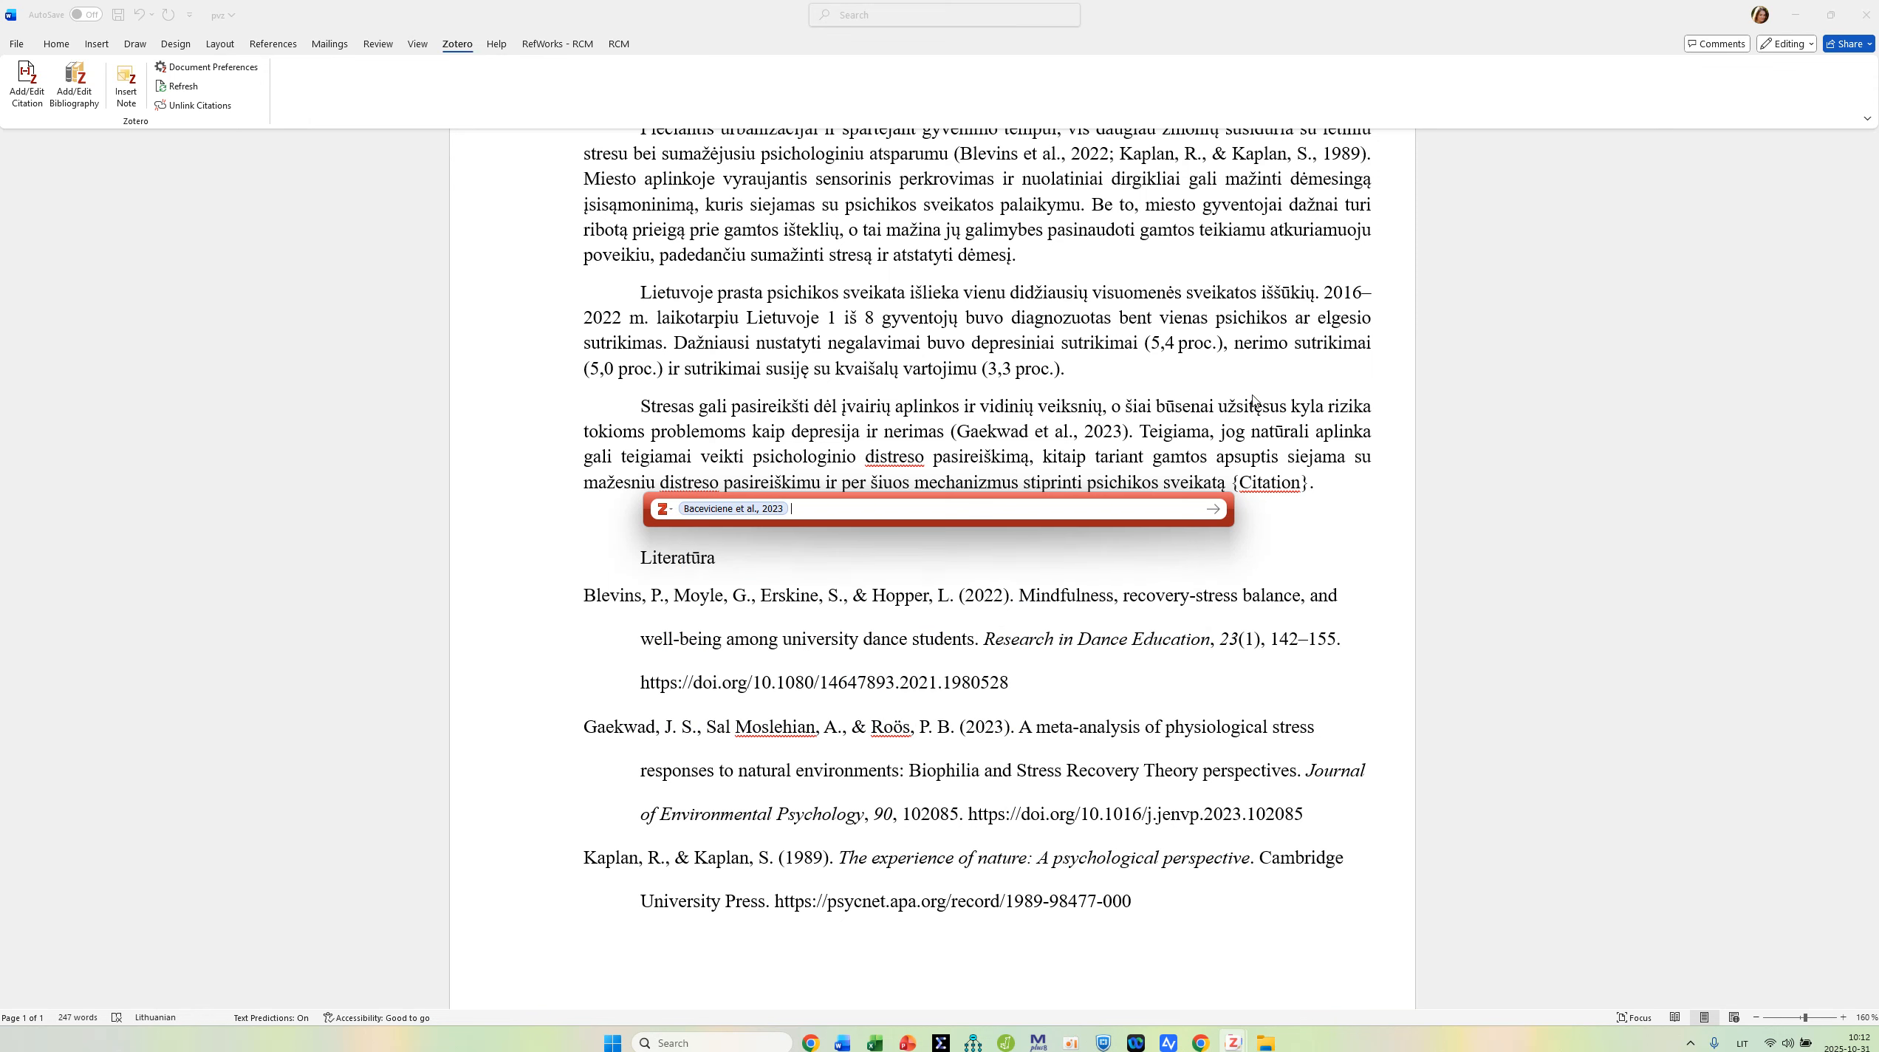
pyautogui.press('Return')
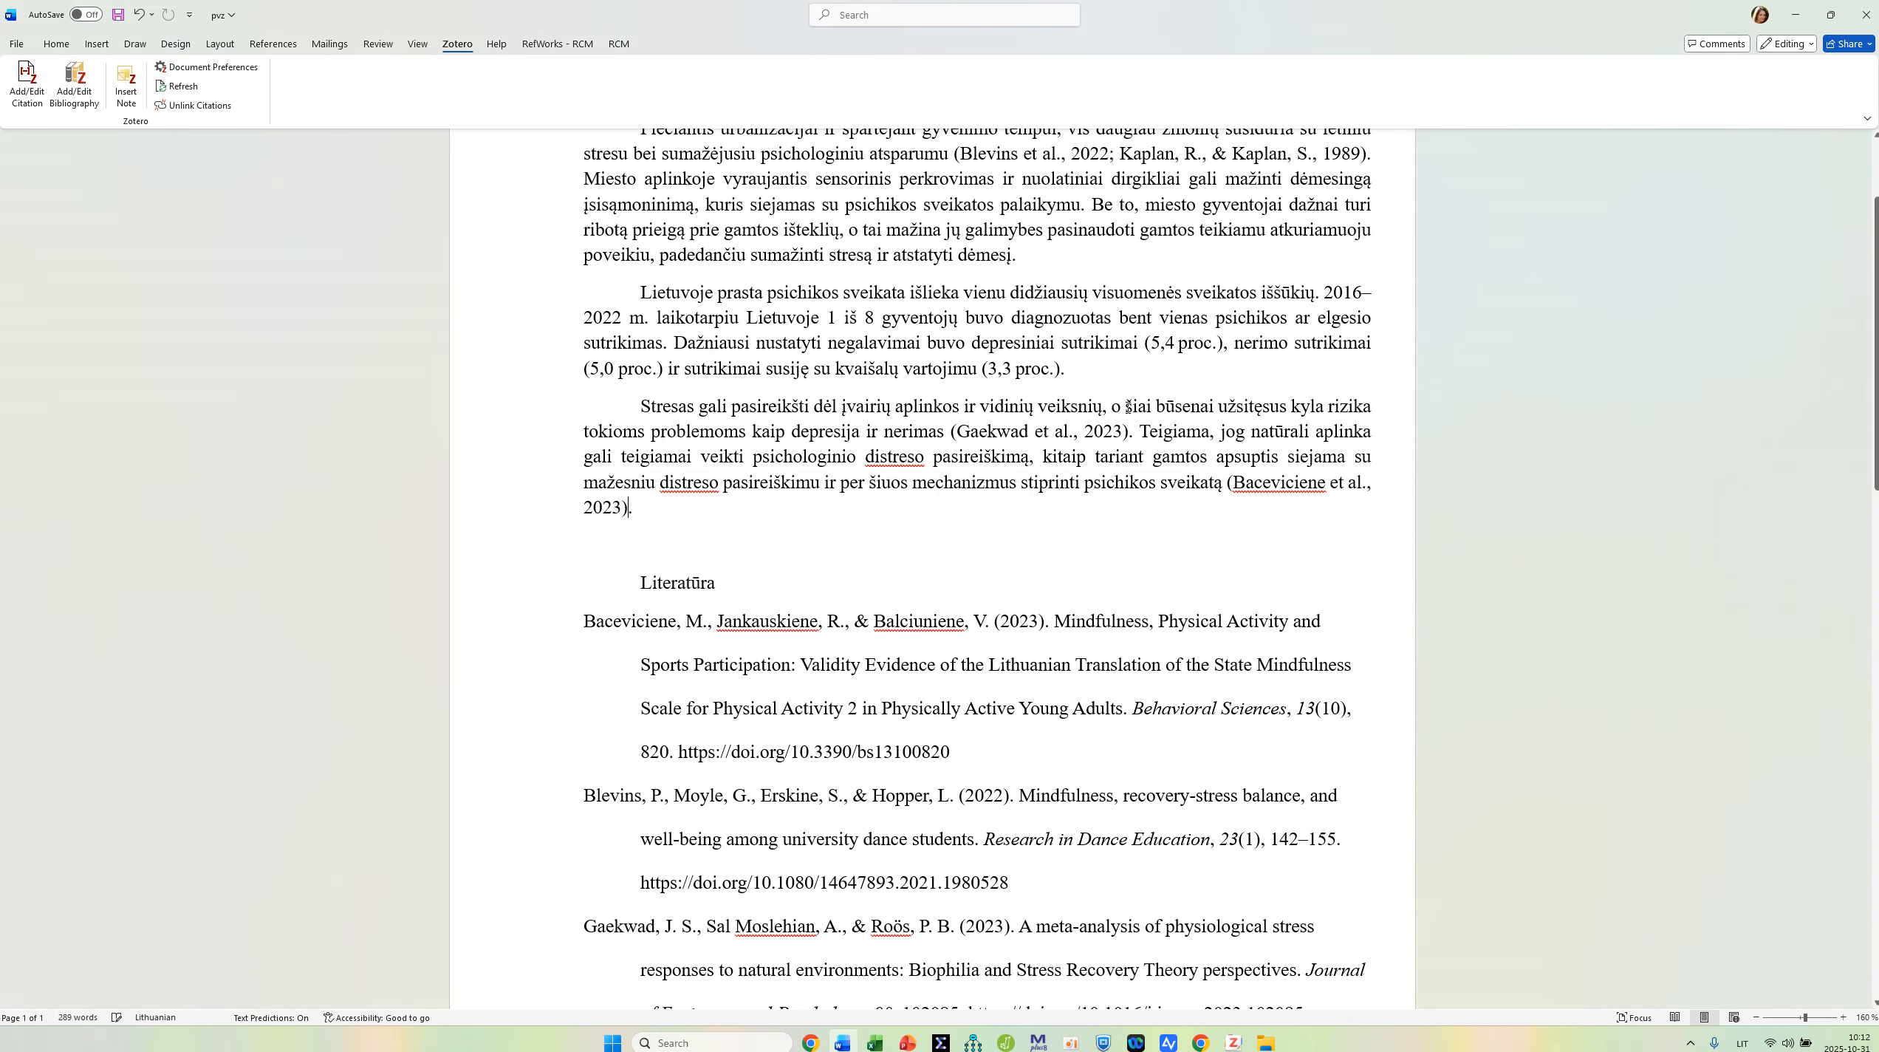
pyautogui.scroll(-2, 840, 717)
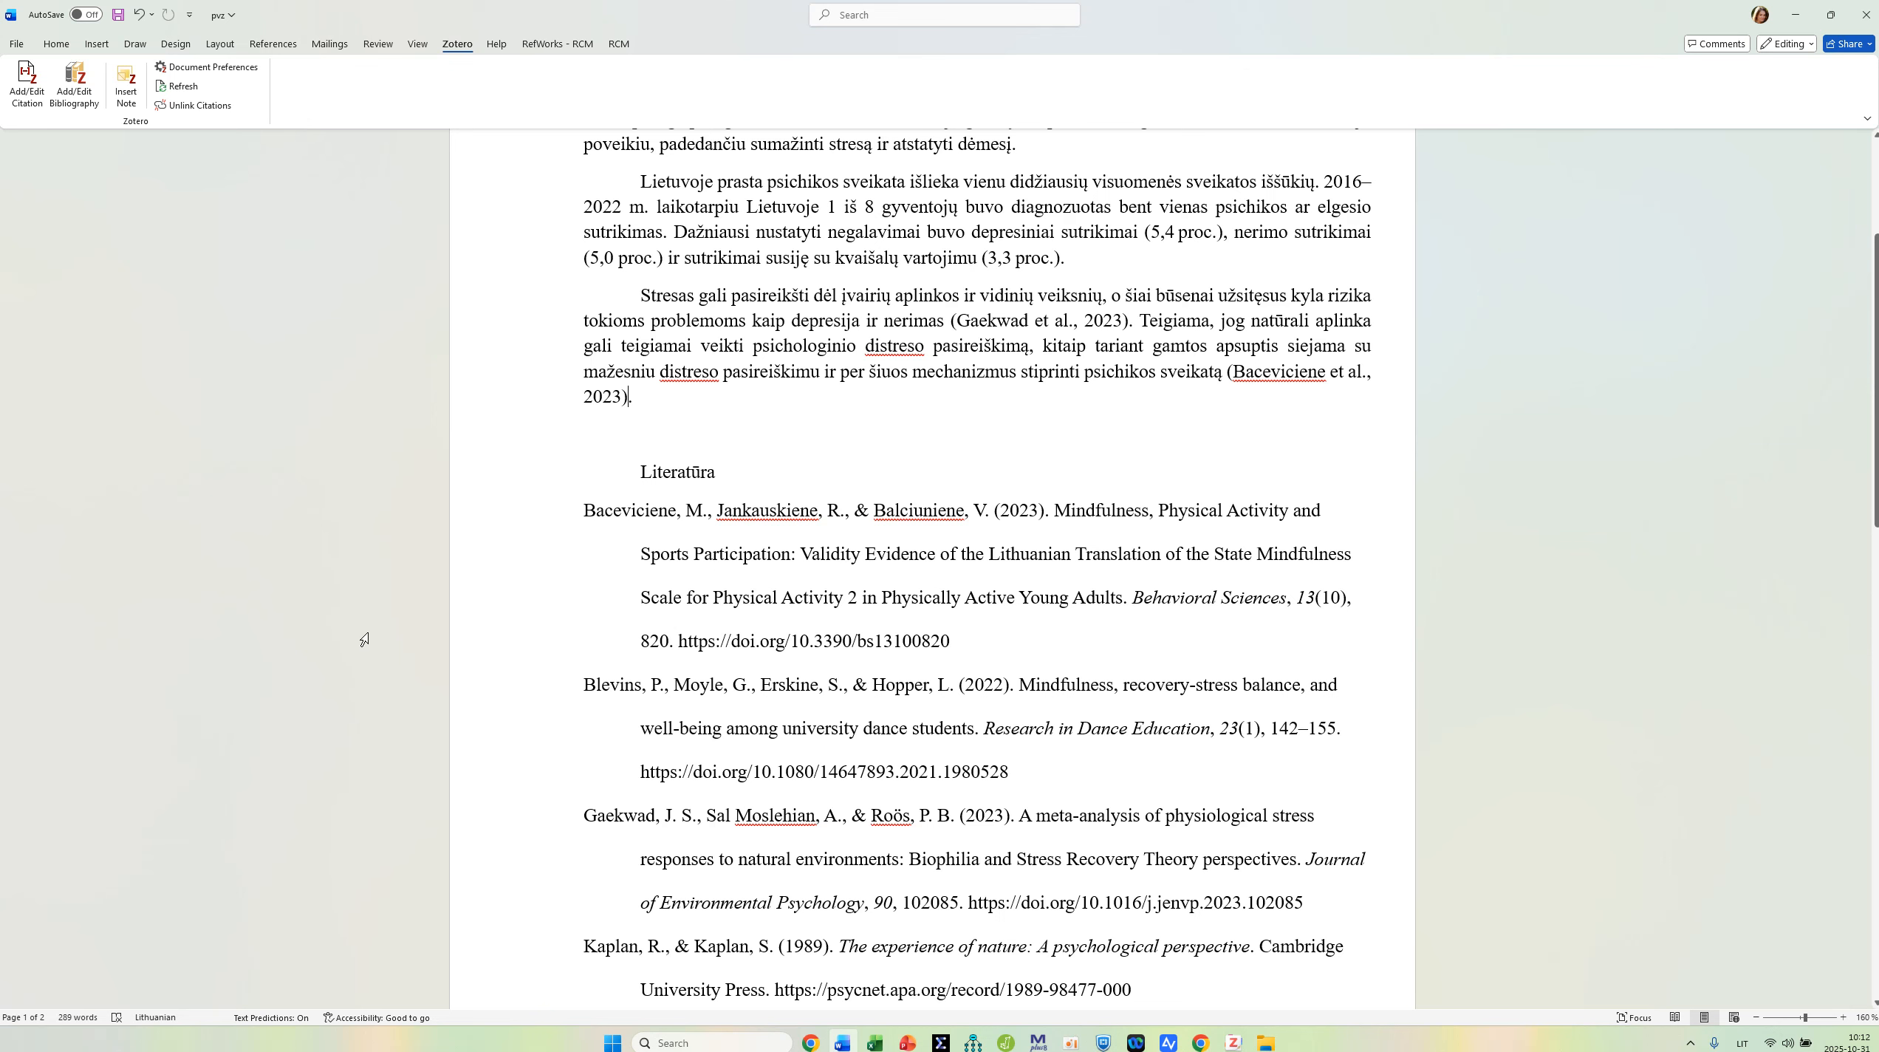
pyautogui.scroll(-3, 956, 903)
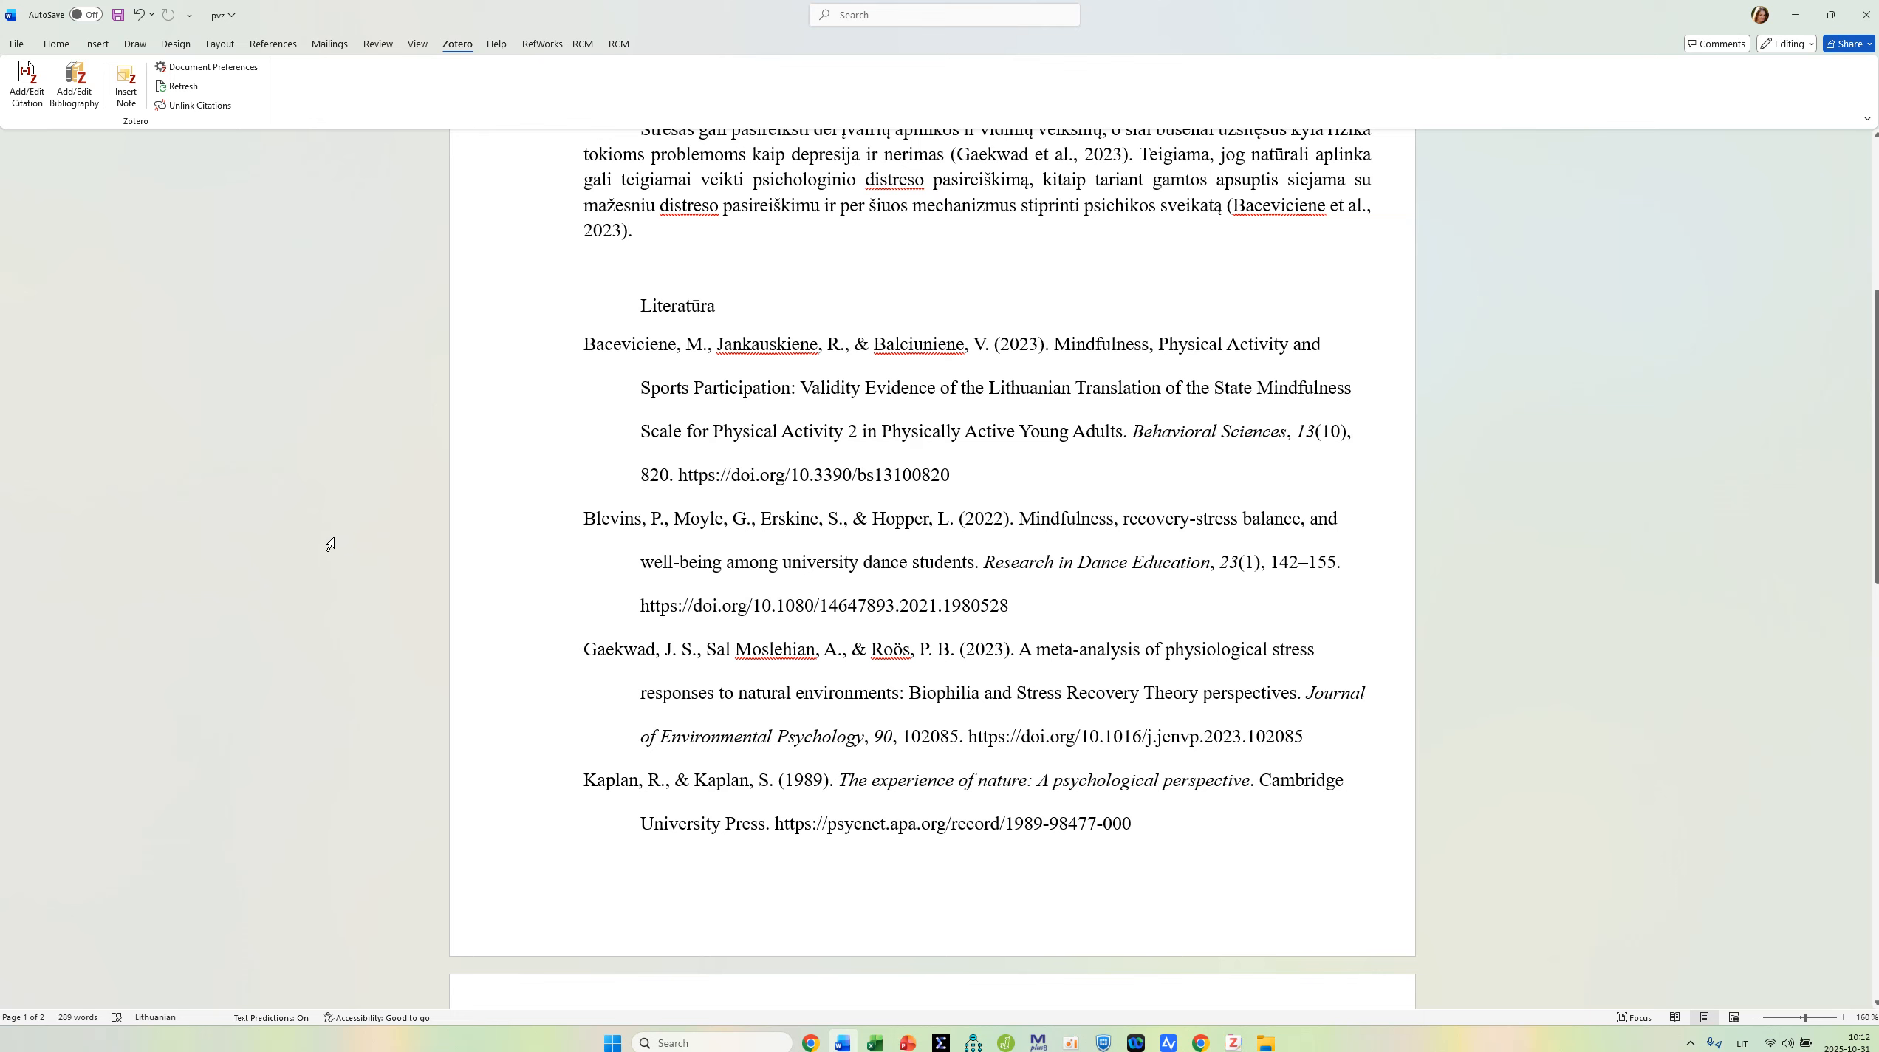
pyautogui.scroll(2, 455, 523)
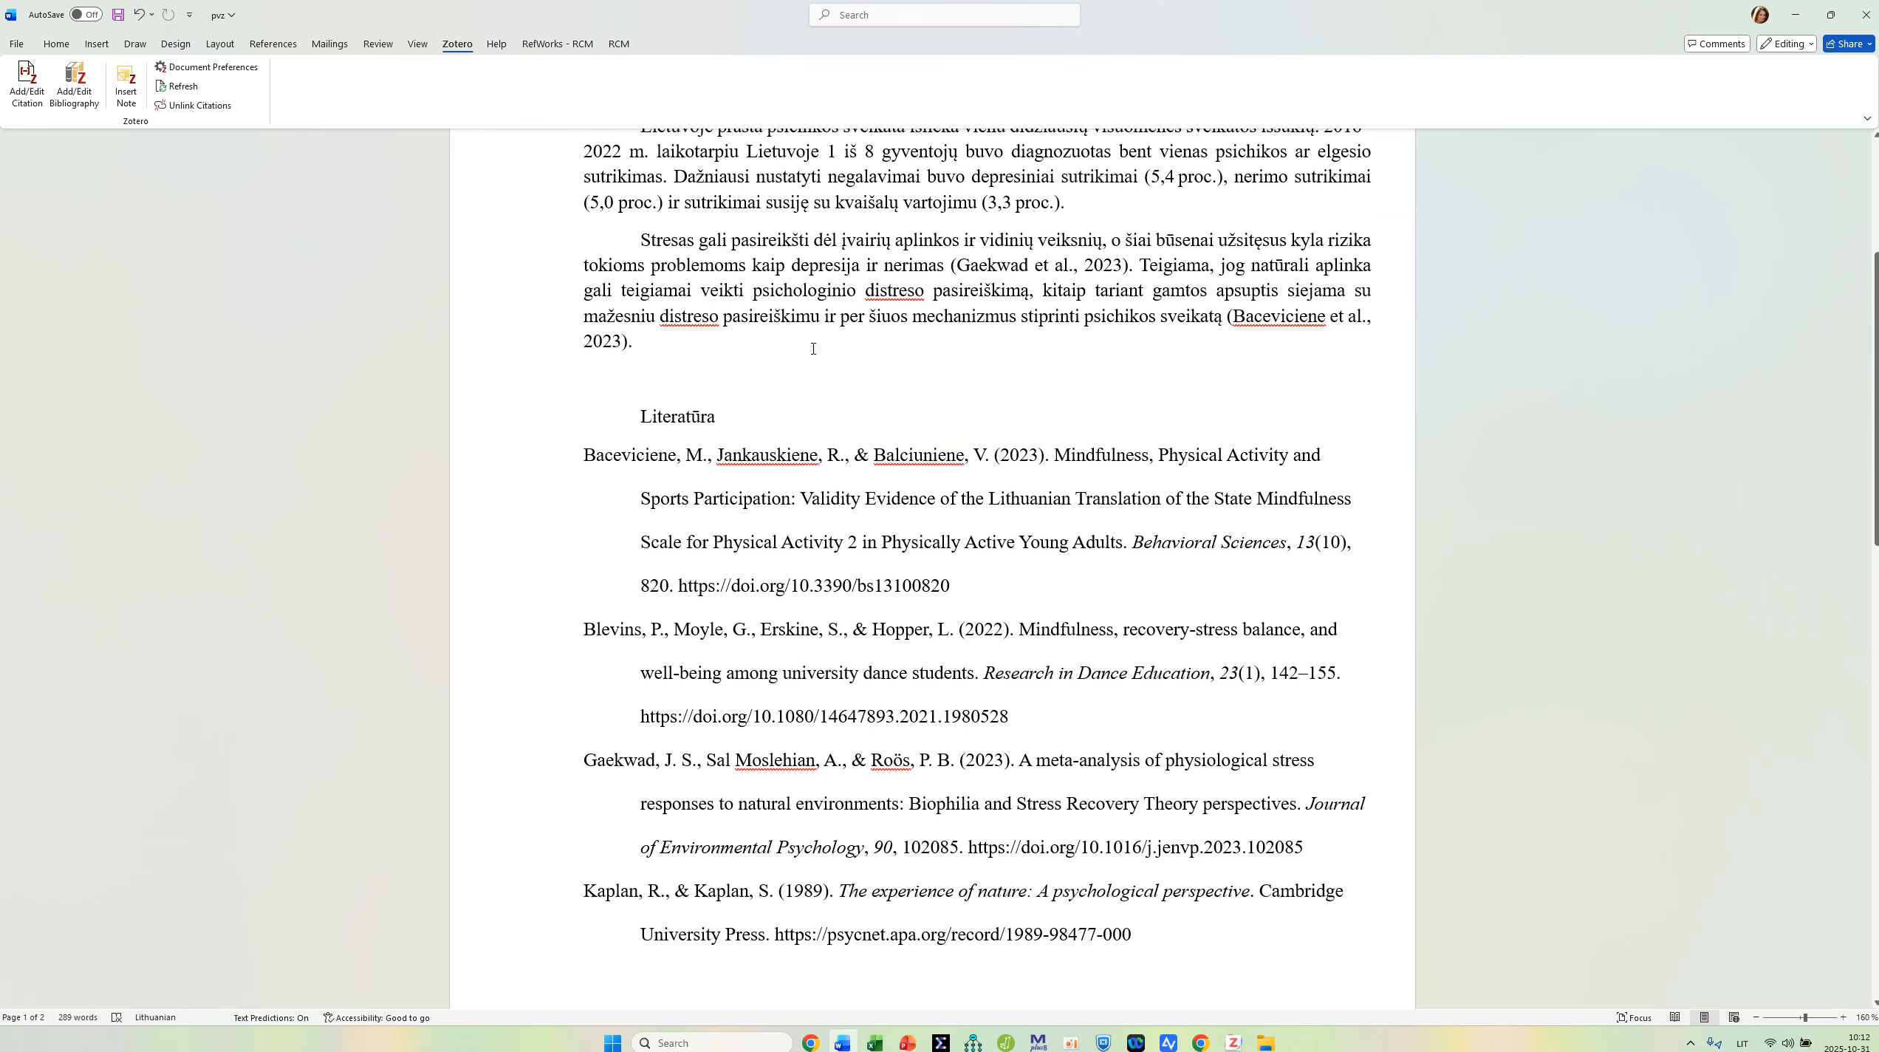
pyautogui.scroll(-1, 822, 362)
pyautogui.scroll(2, 825, 363)
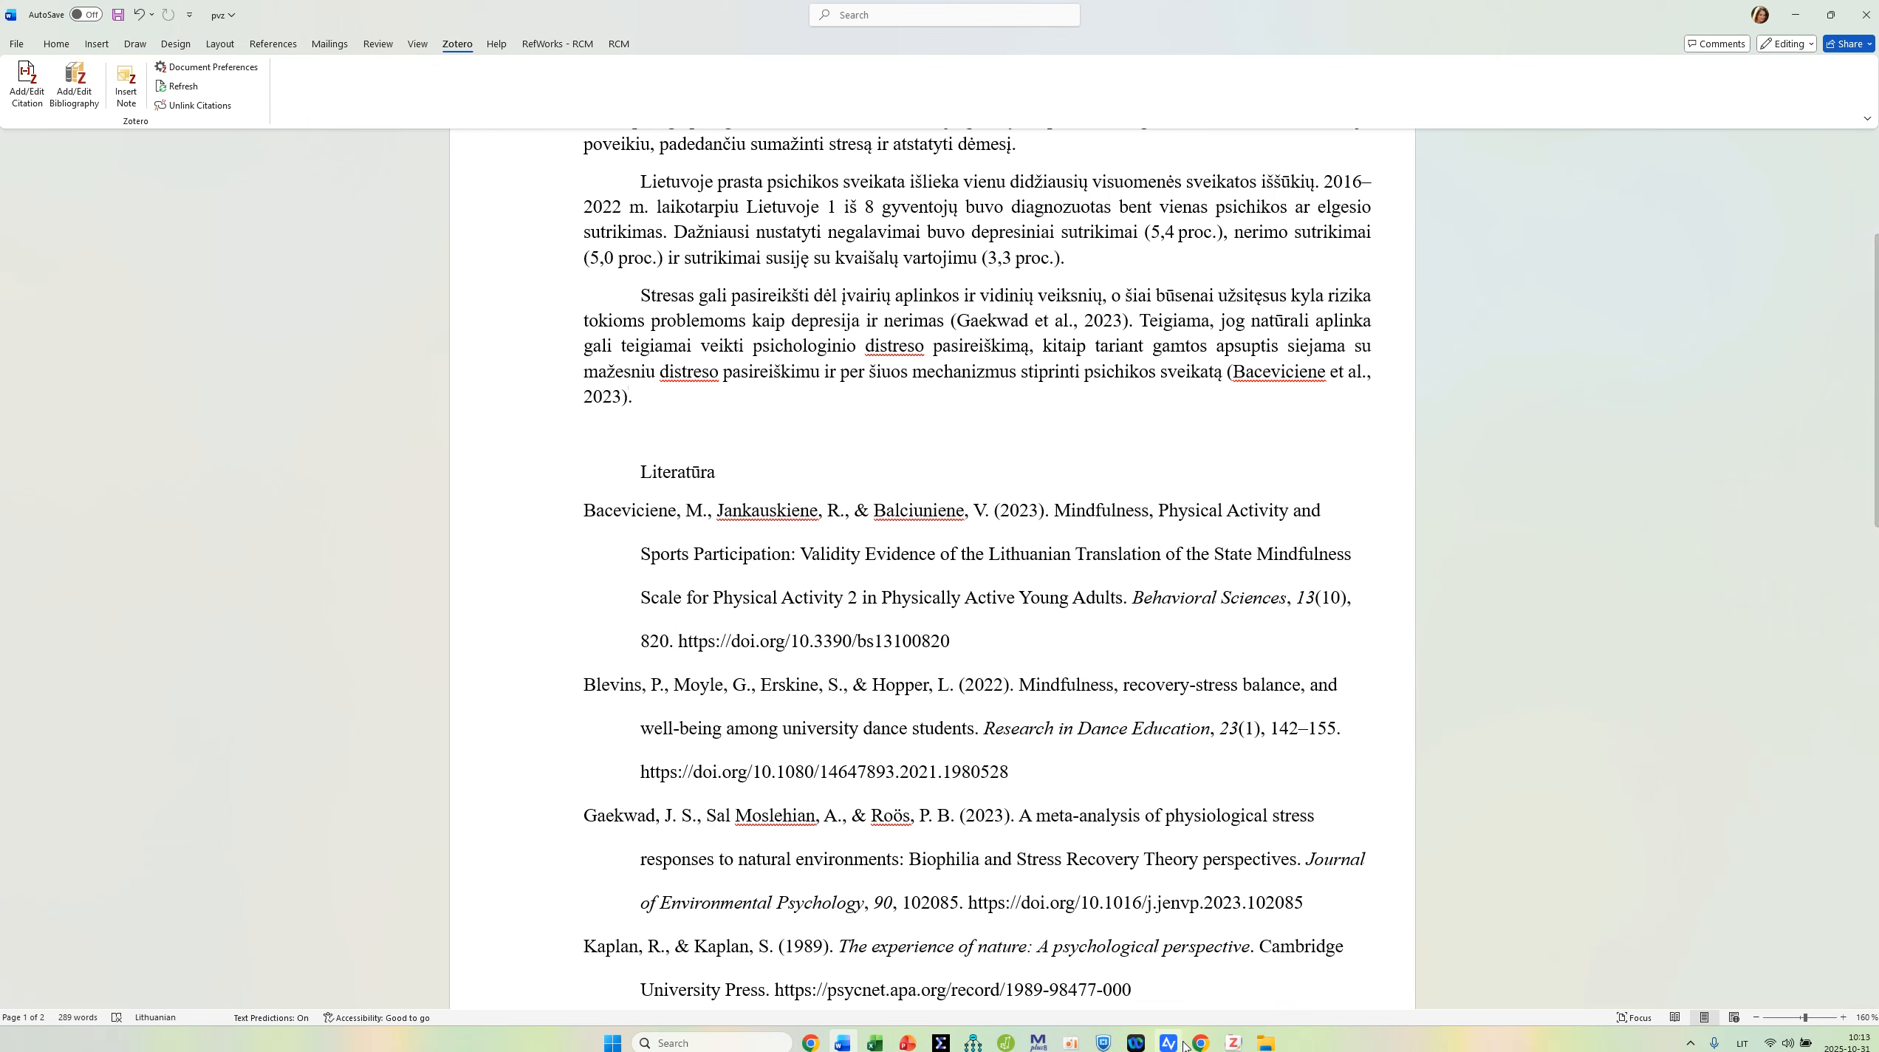
# Step: Switch to Zotero and view the add-by-identifier field and the item types offered for manual entry, without adding anything
pyautogui.click(1233, 1041)
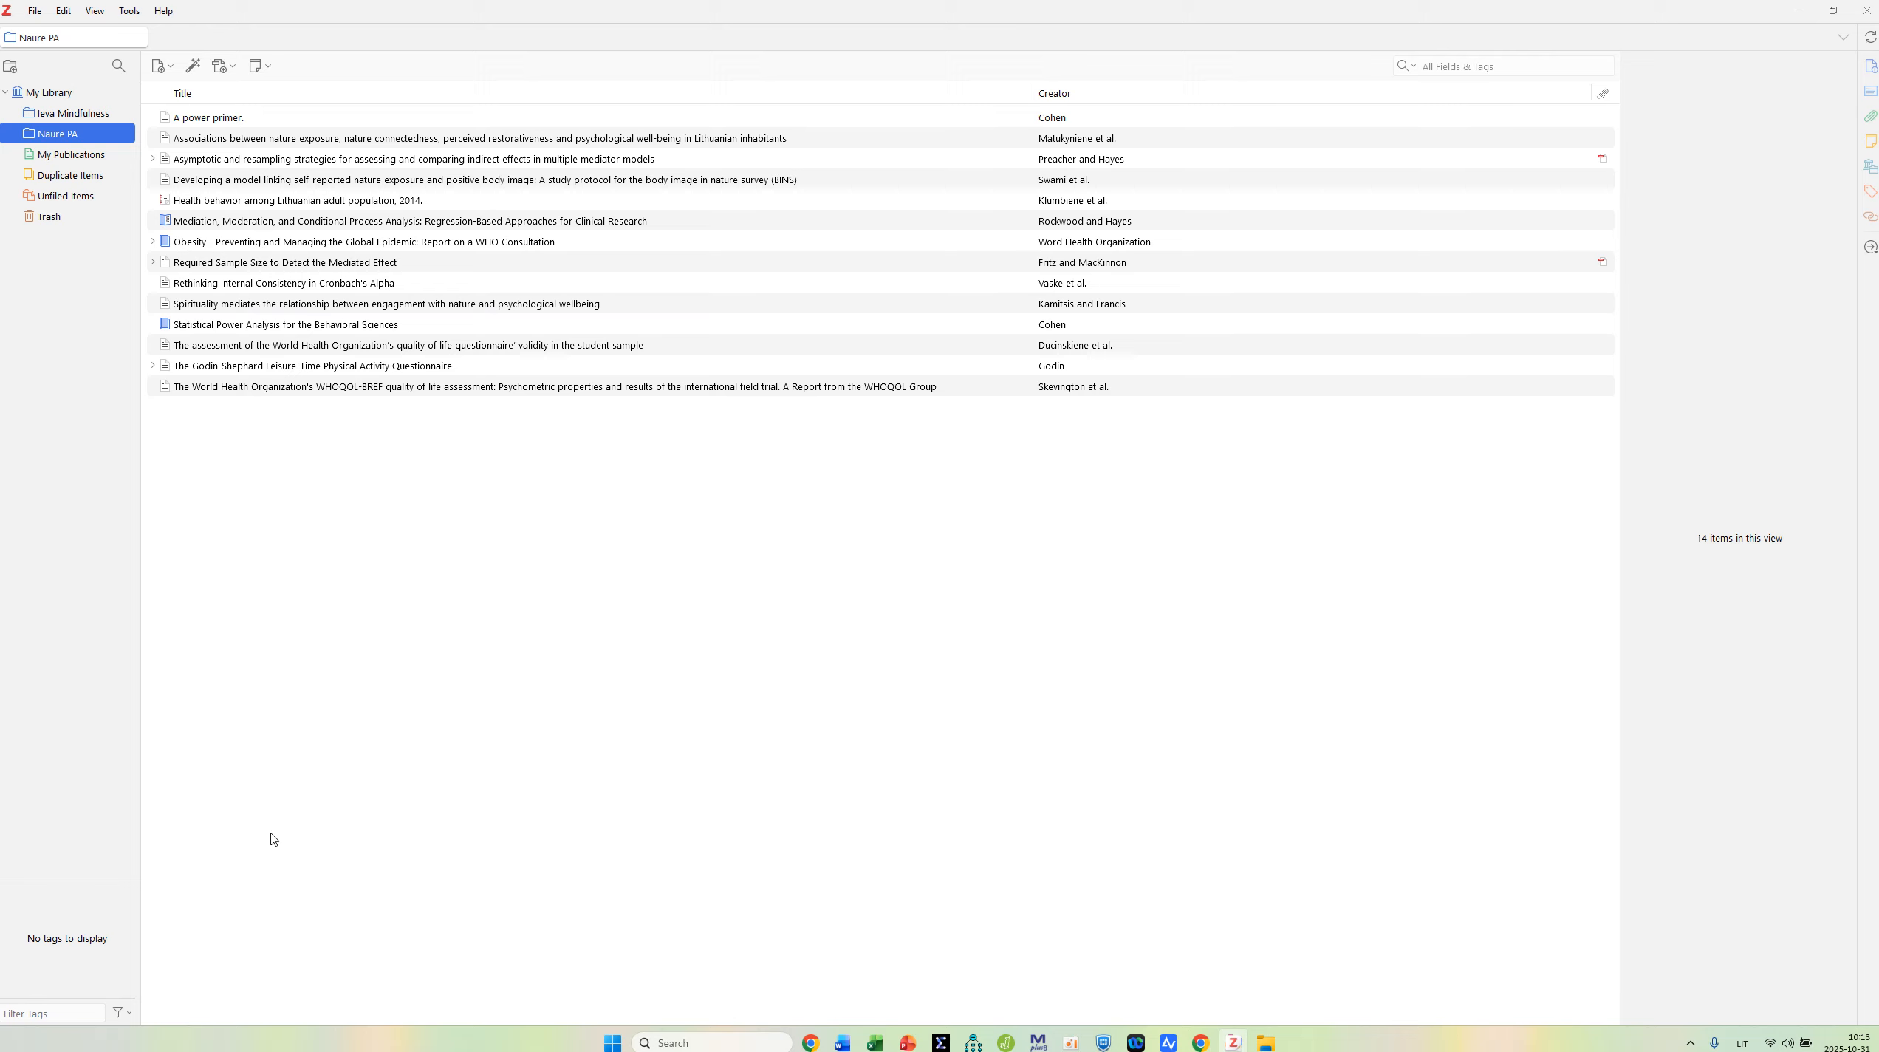
pyautogui.click(194, 67)
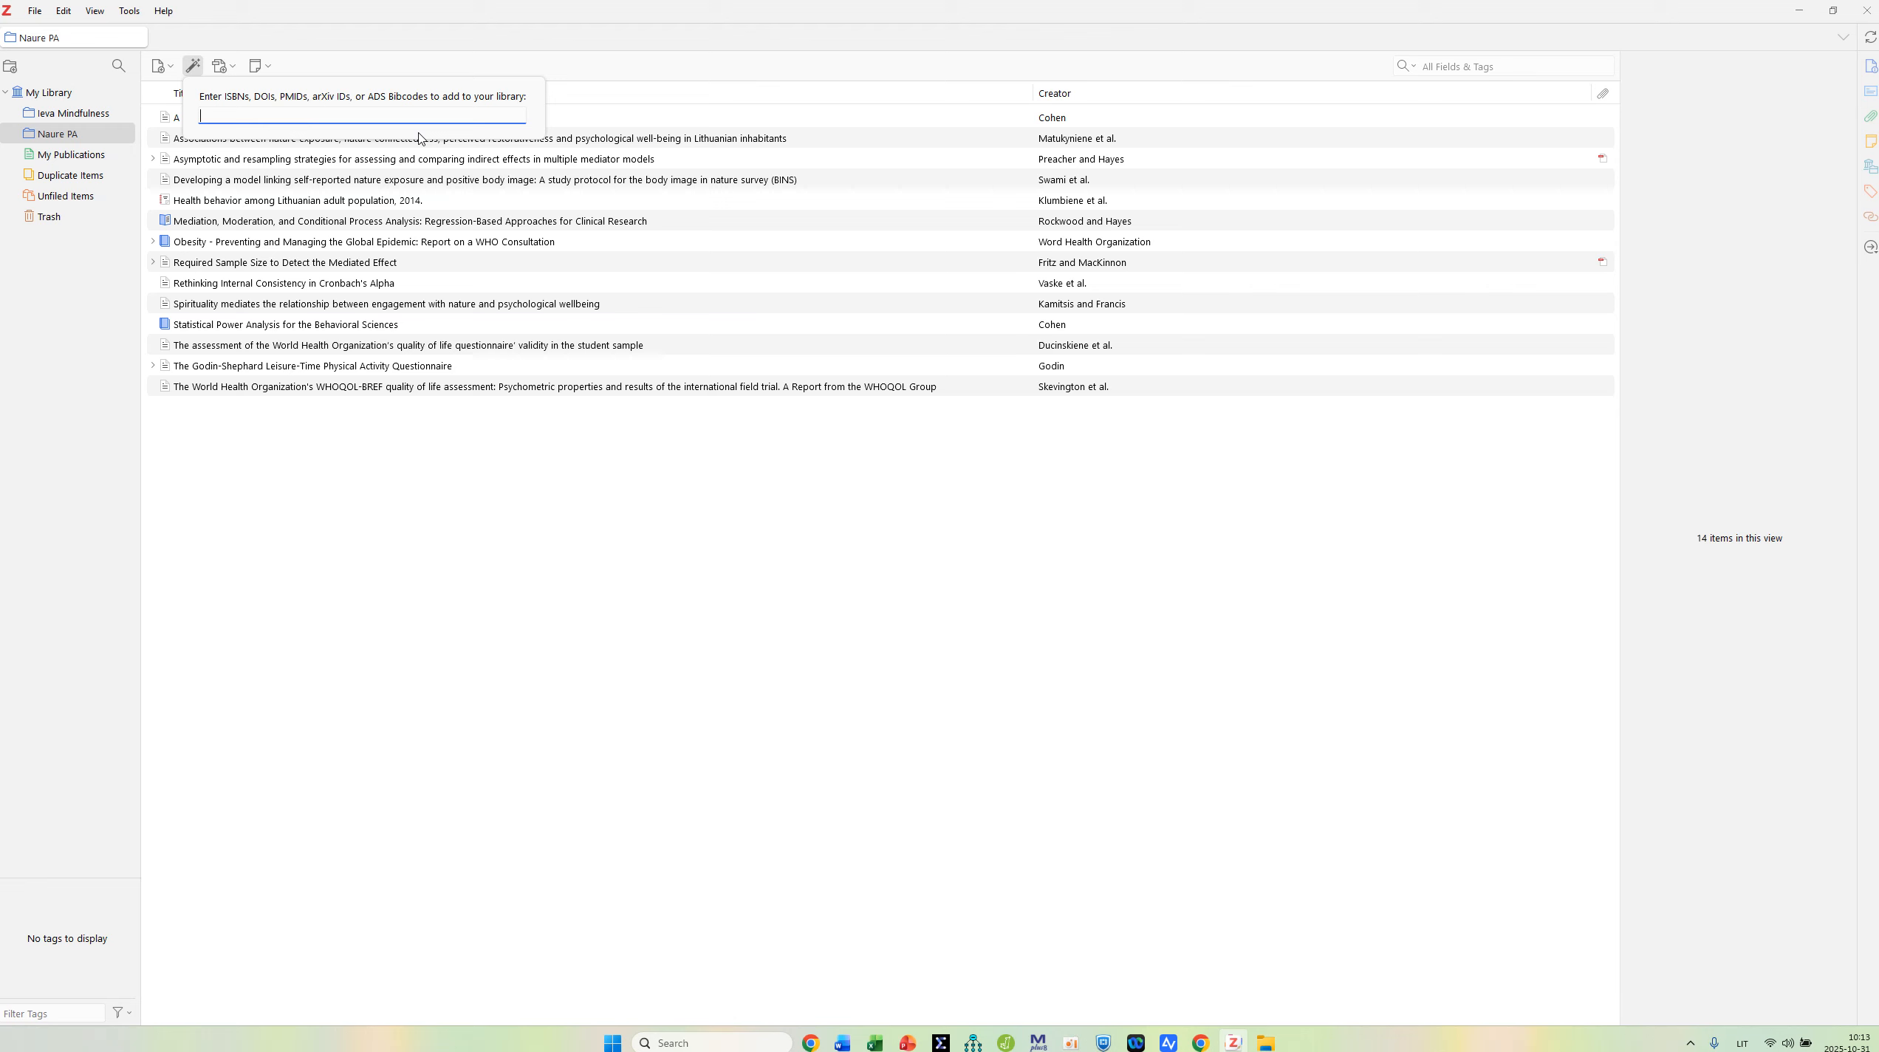
pyautogui.click(171, 71)
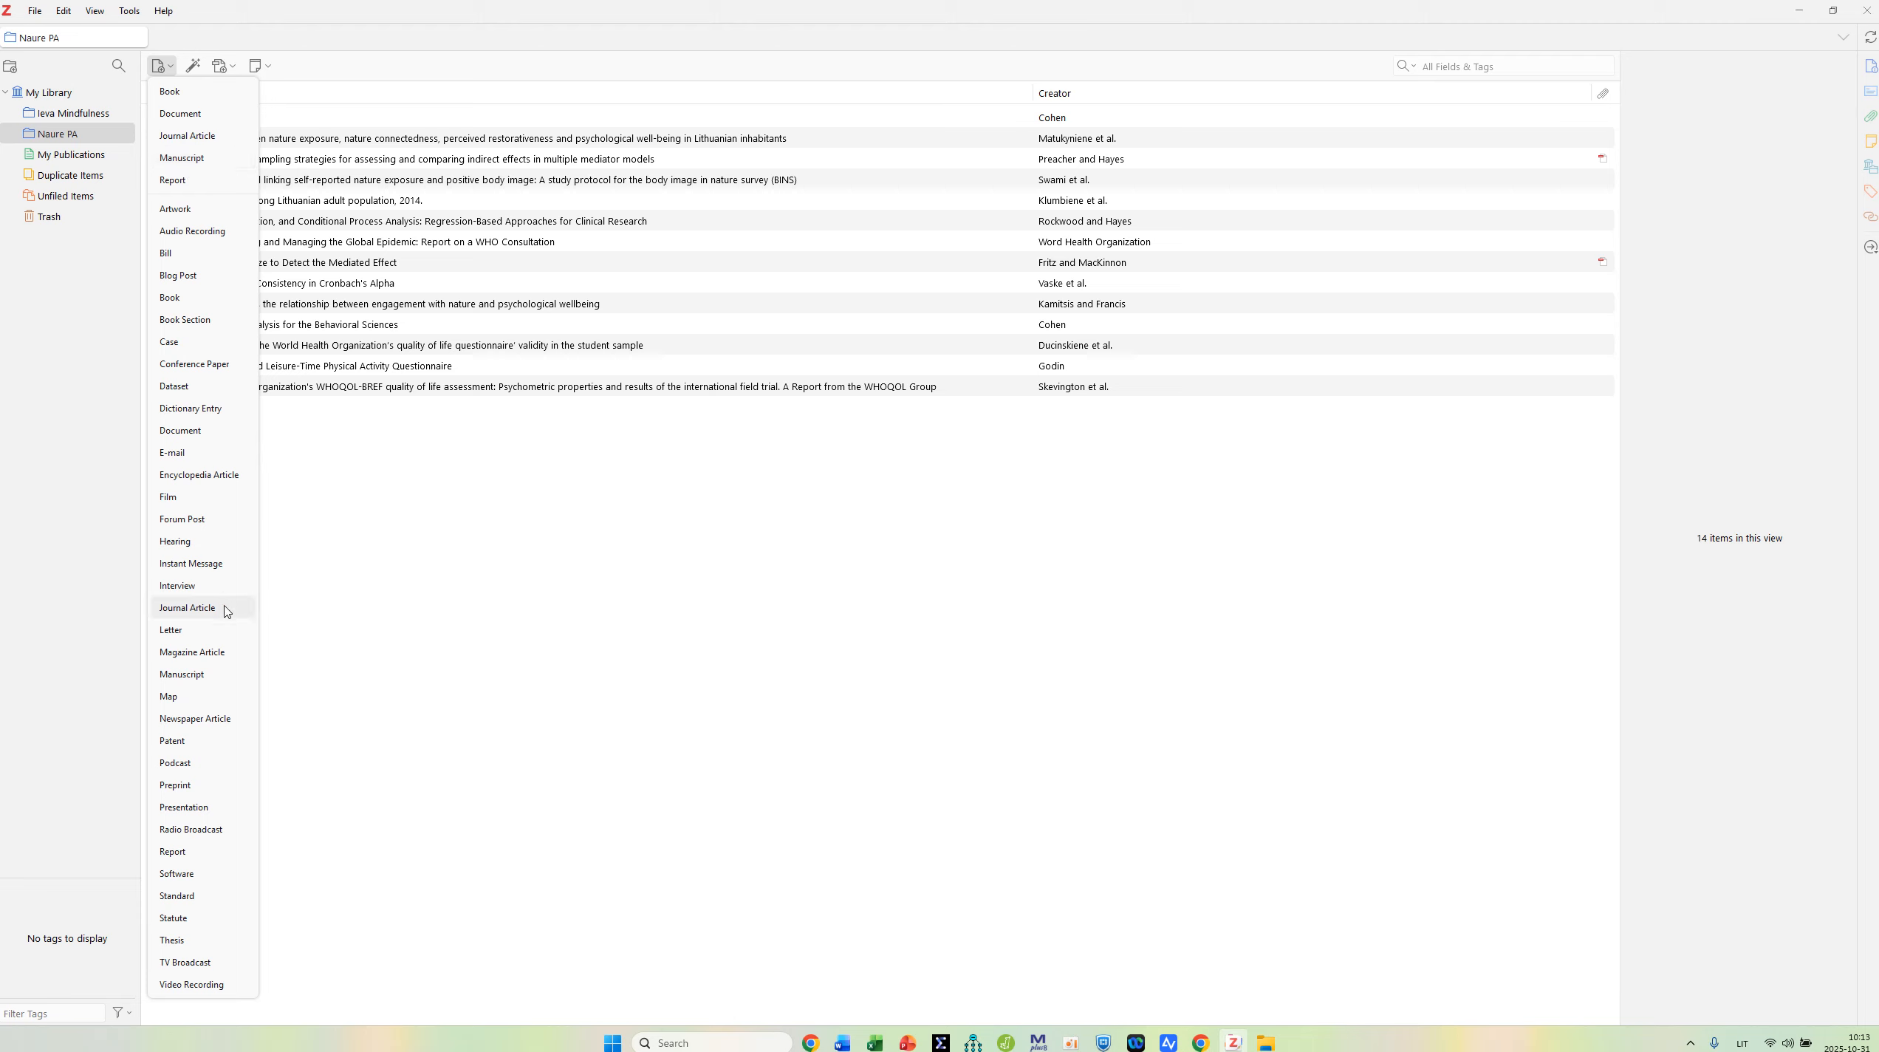
pyautogui.click(332, 105)
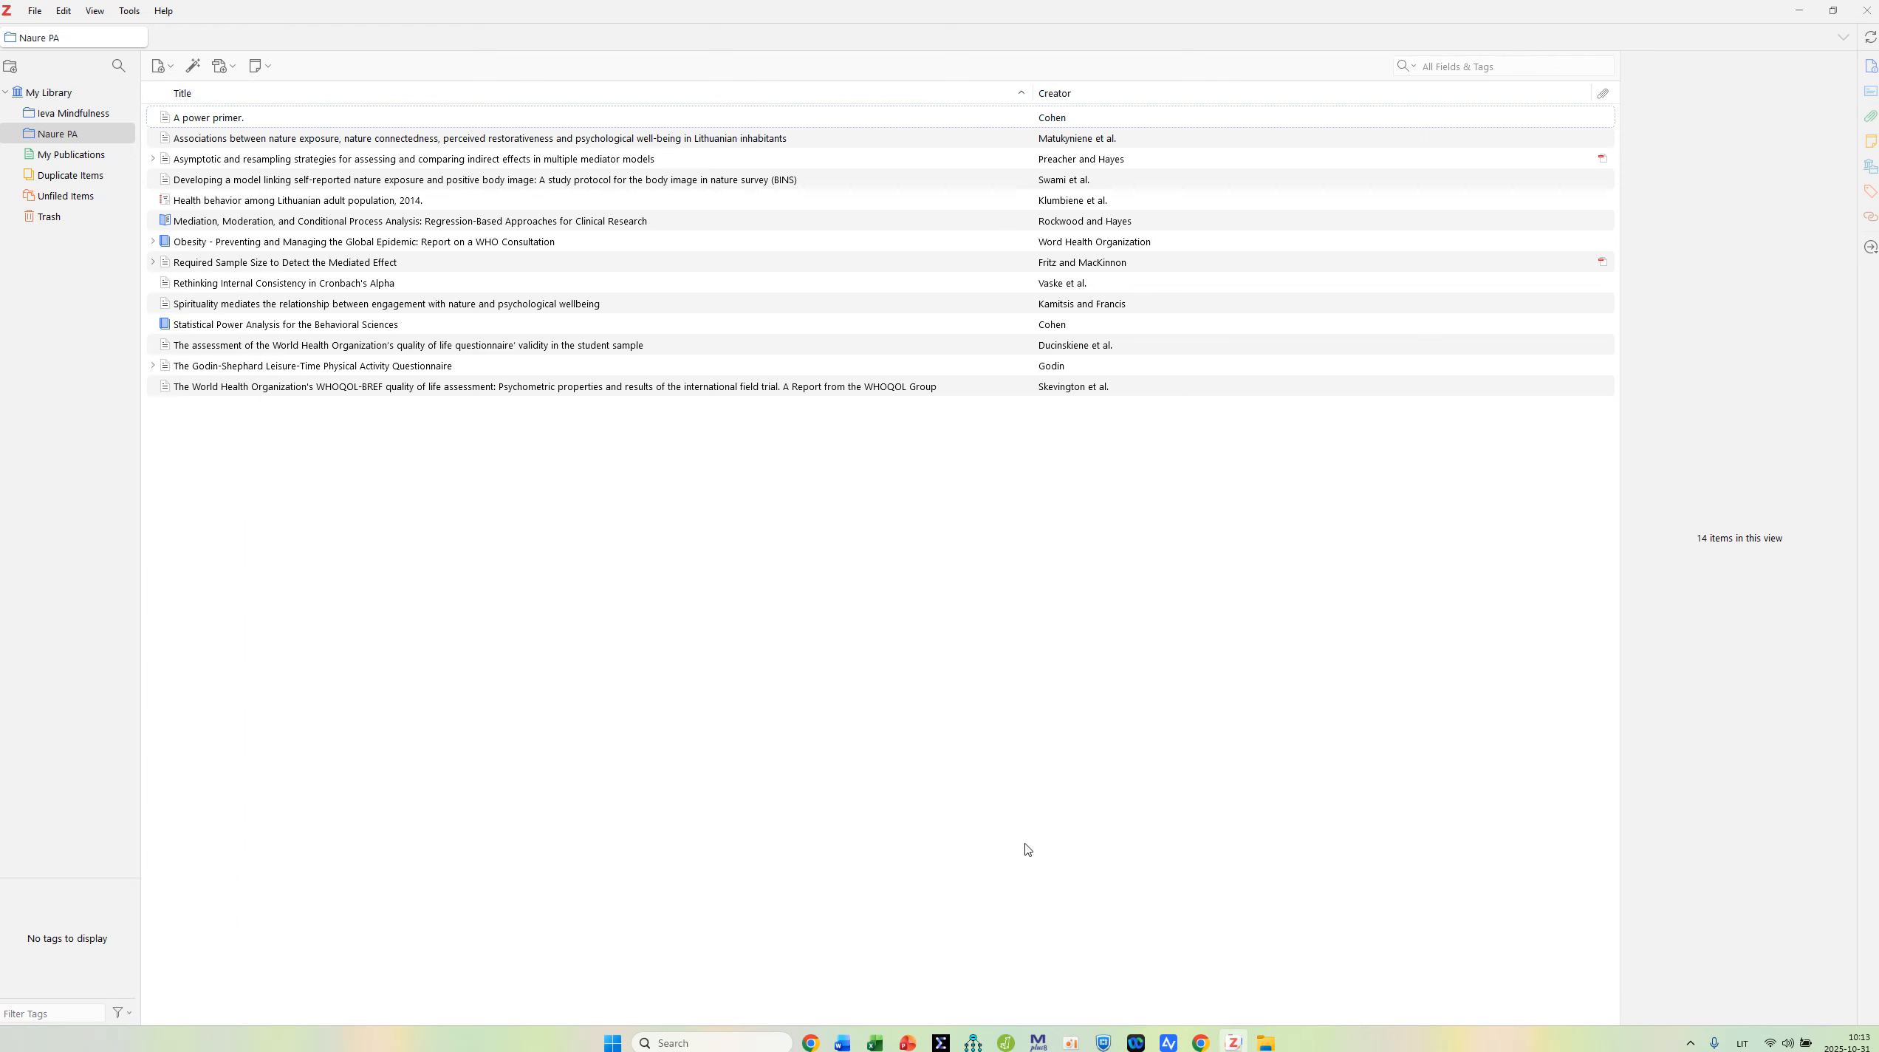
# Step: In Chrome, open the MDPI page of the newest Google Scholar profile article, on nature exposure and quality of life, and view its download formats
pyautogui.click(1200, 1041)
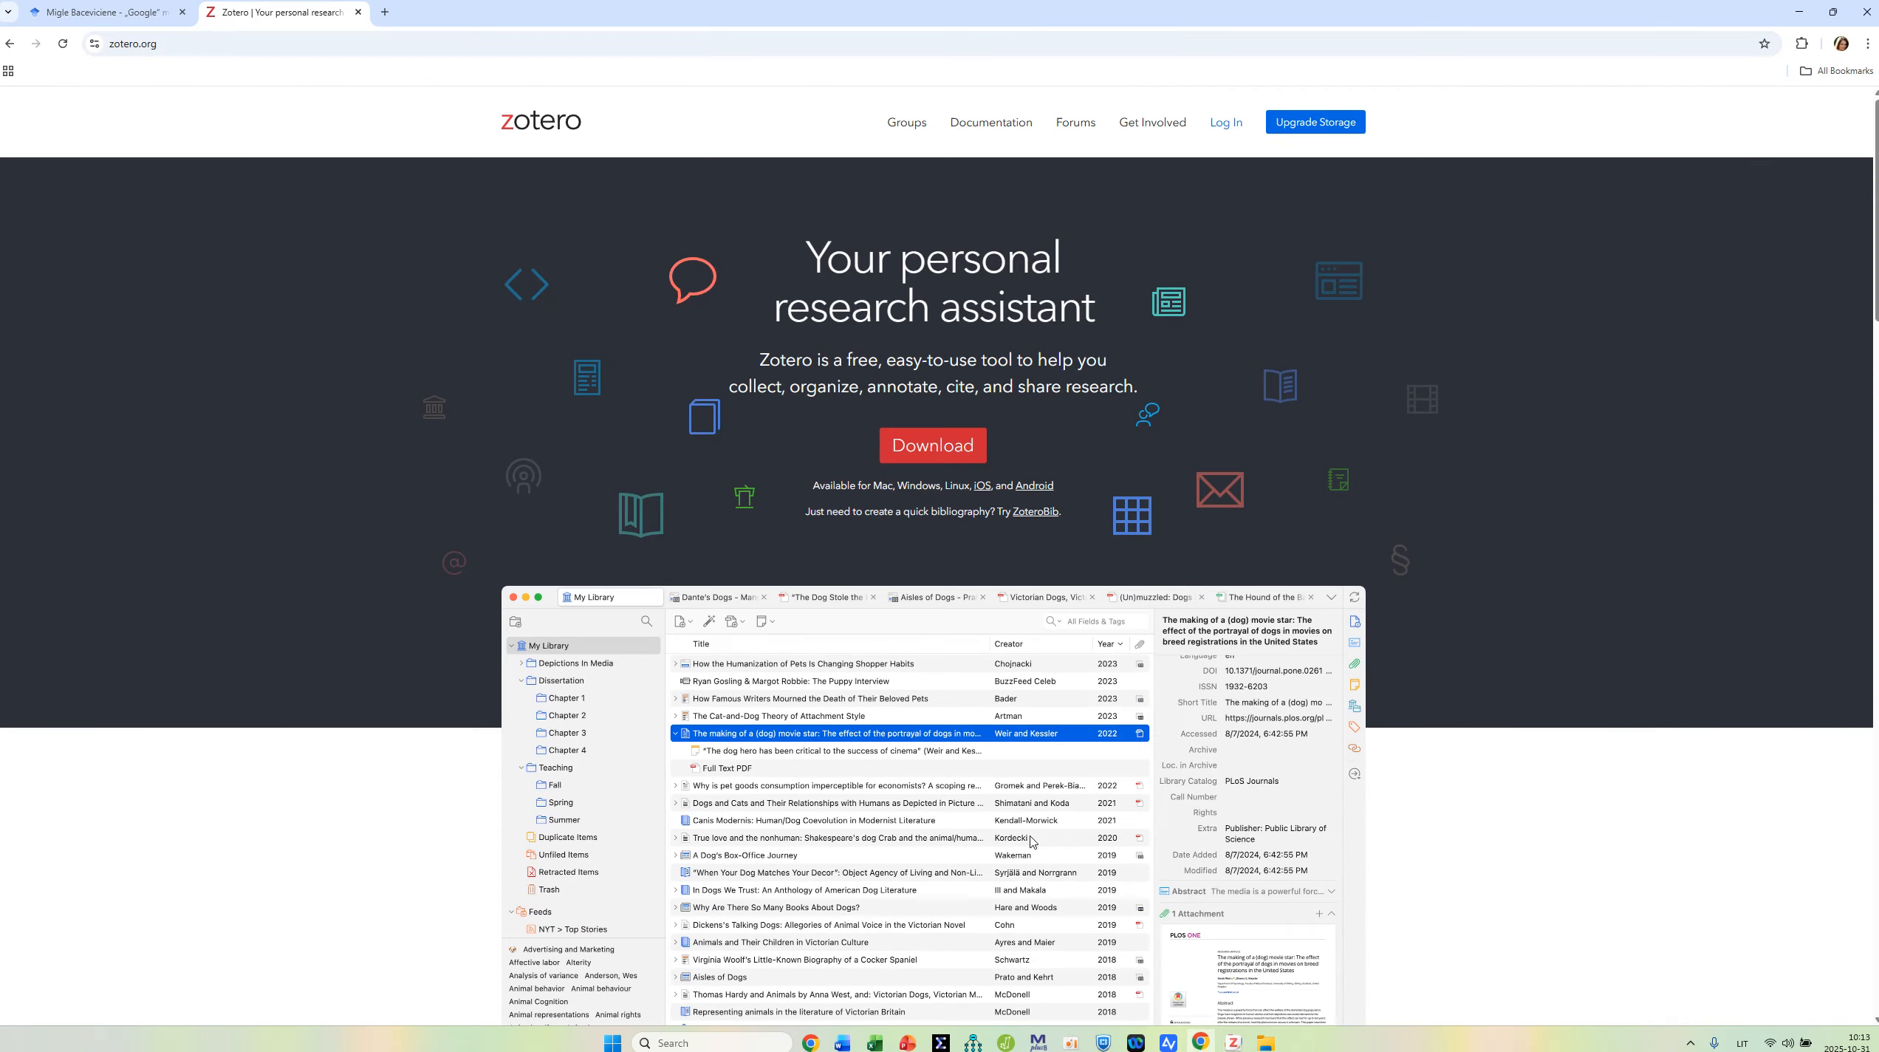
pyautogui.click(152, 13)
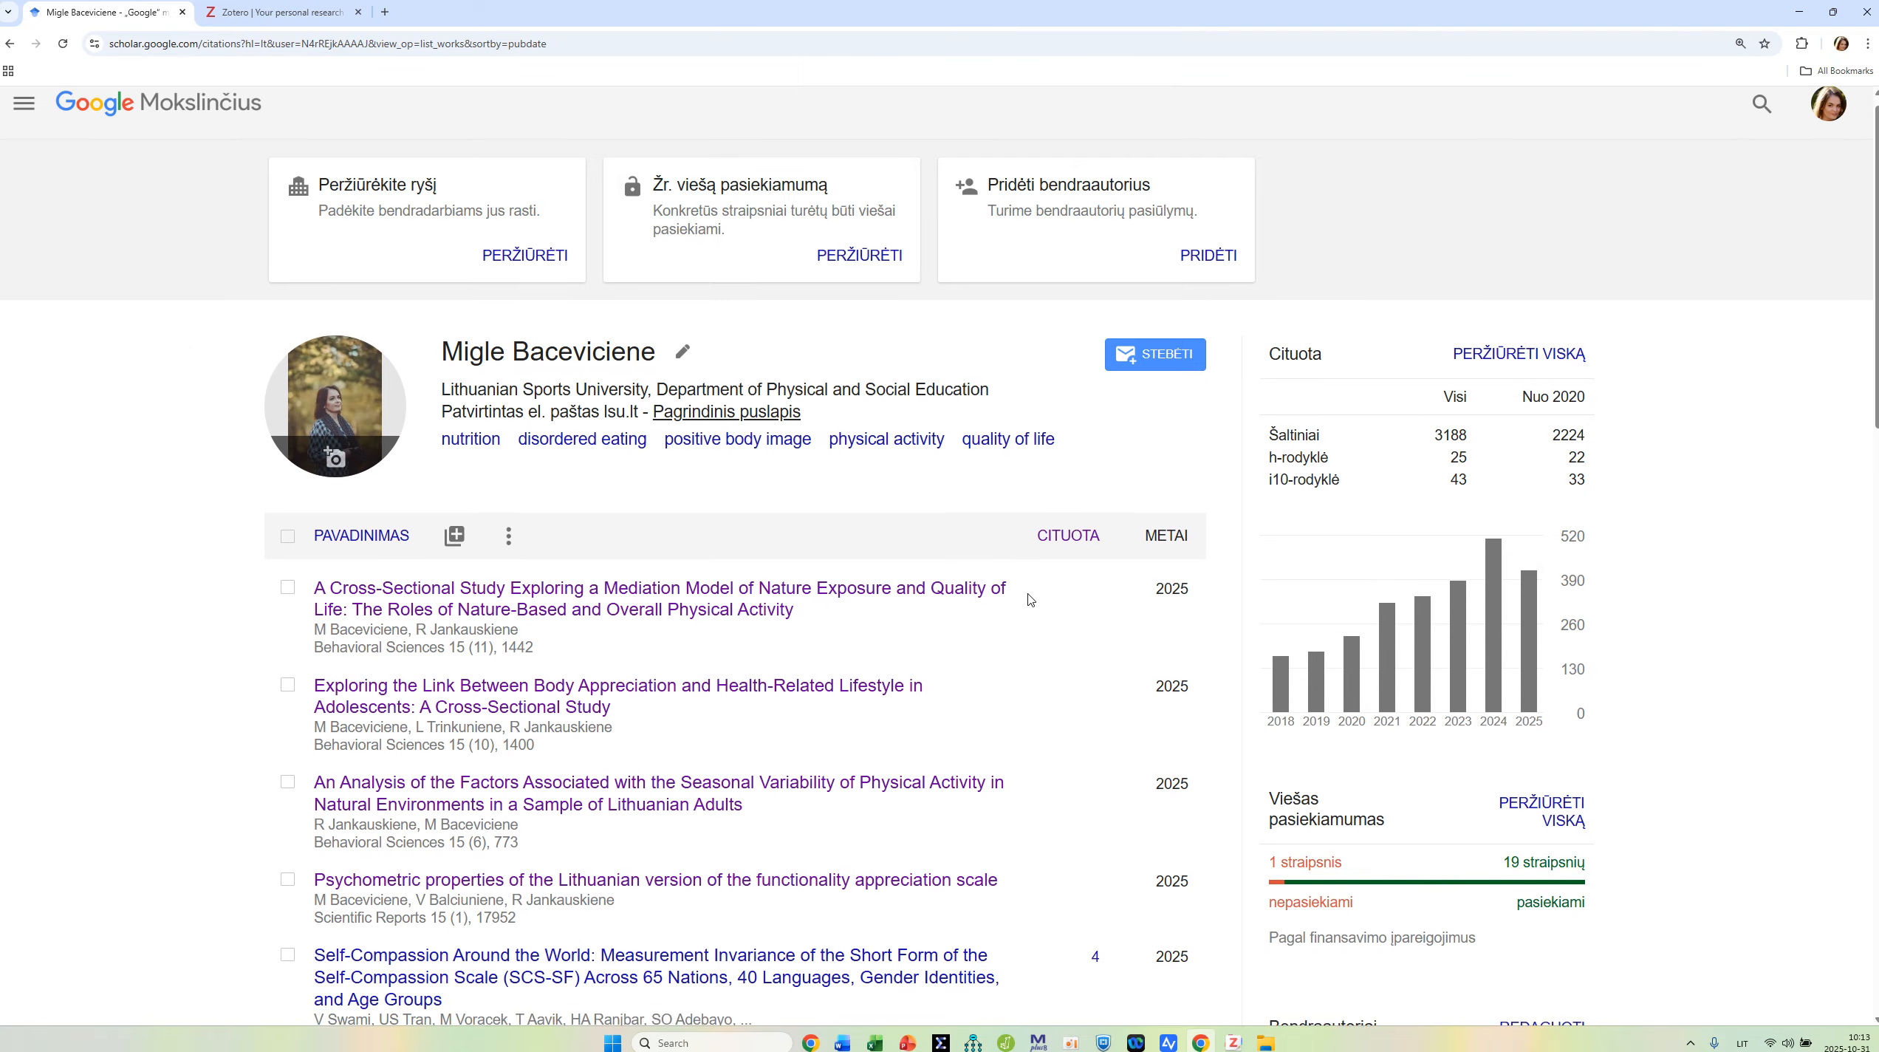
pyautogui.scroll(-1, 1031, 600)
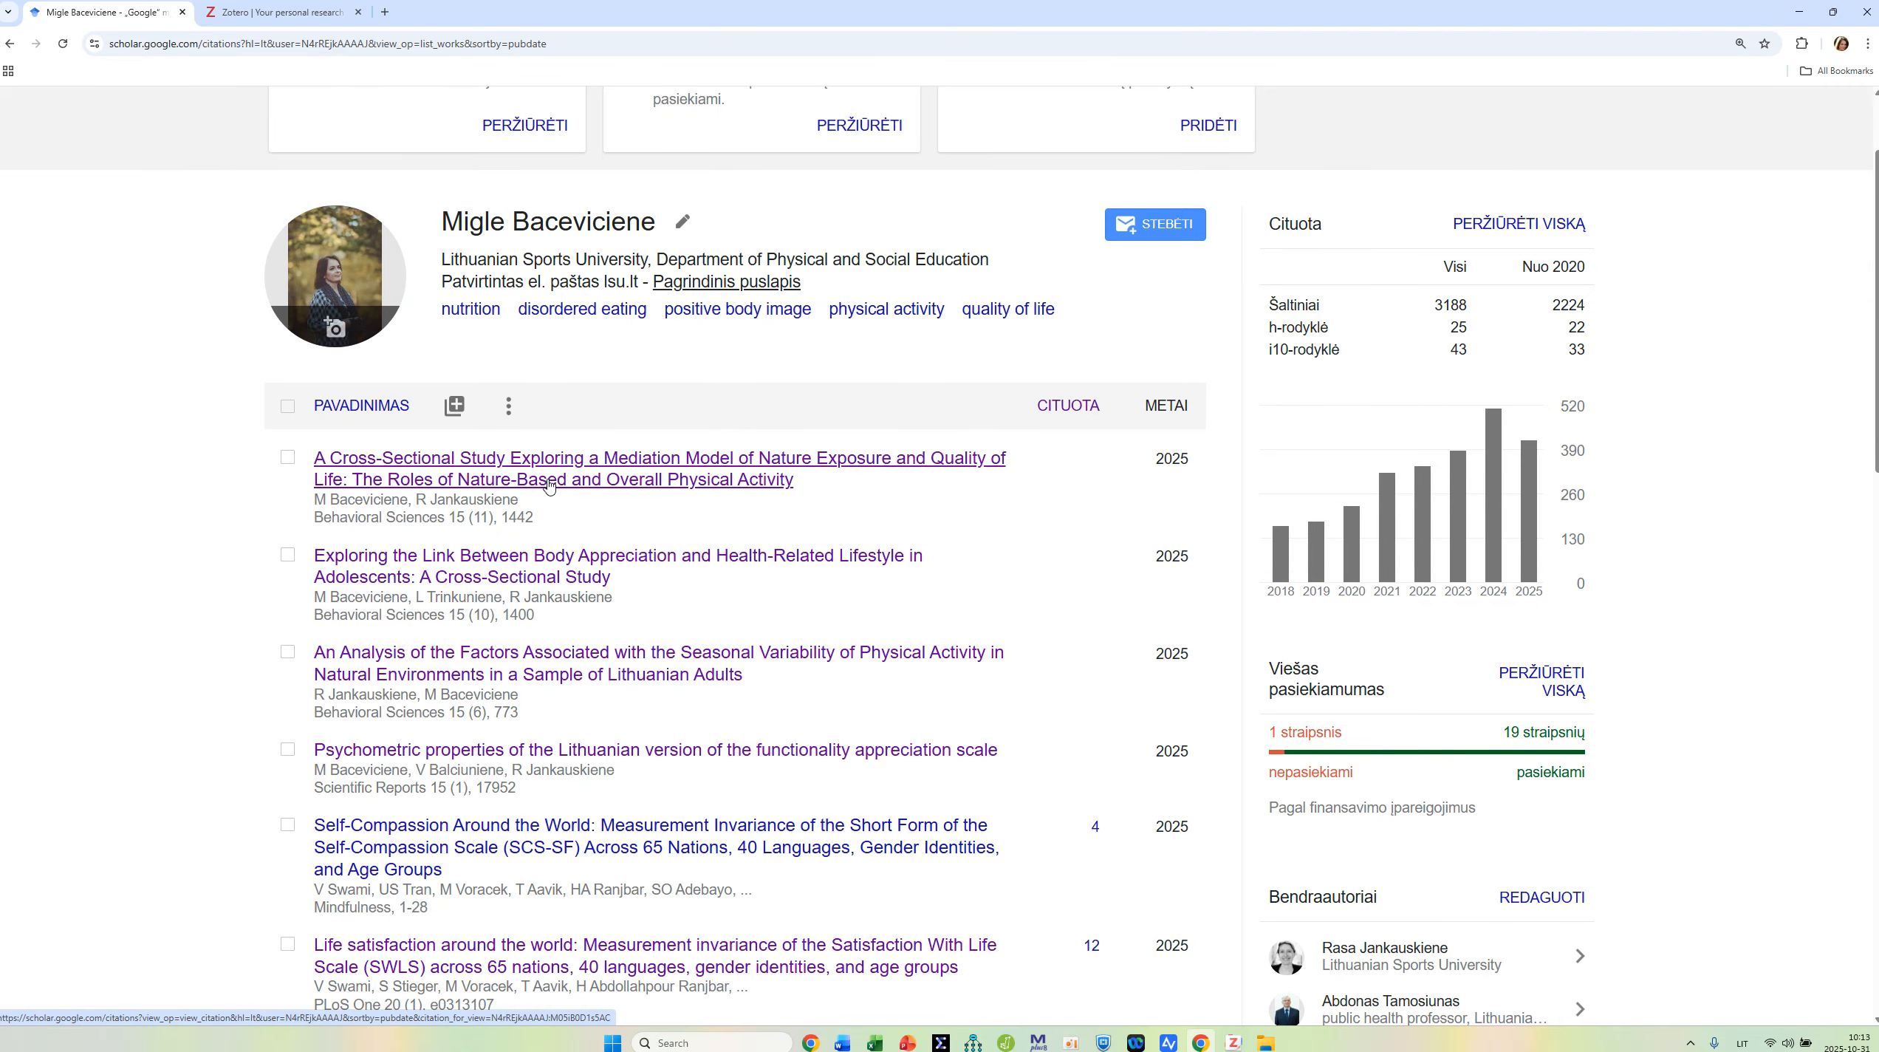
pyautogui.click(548, 485)
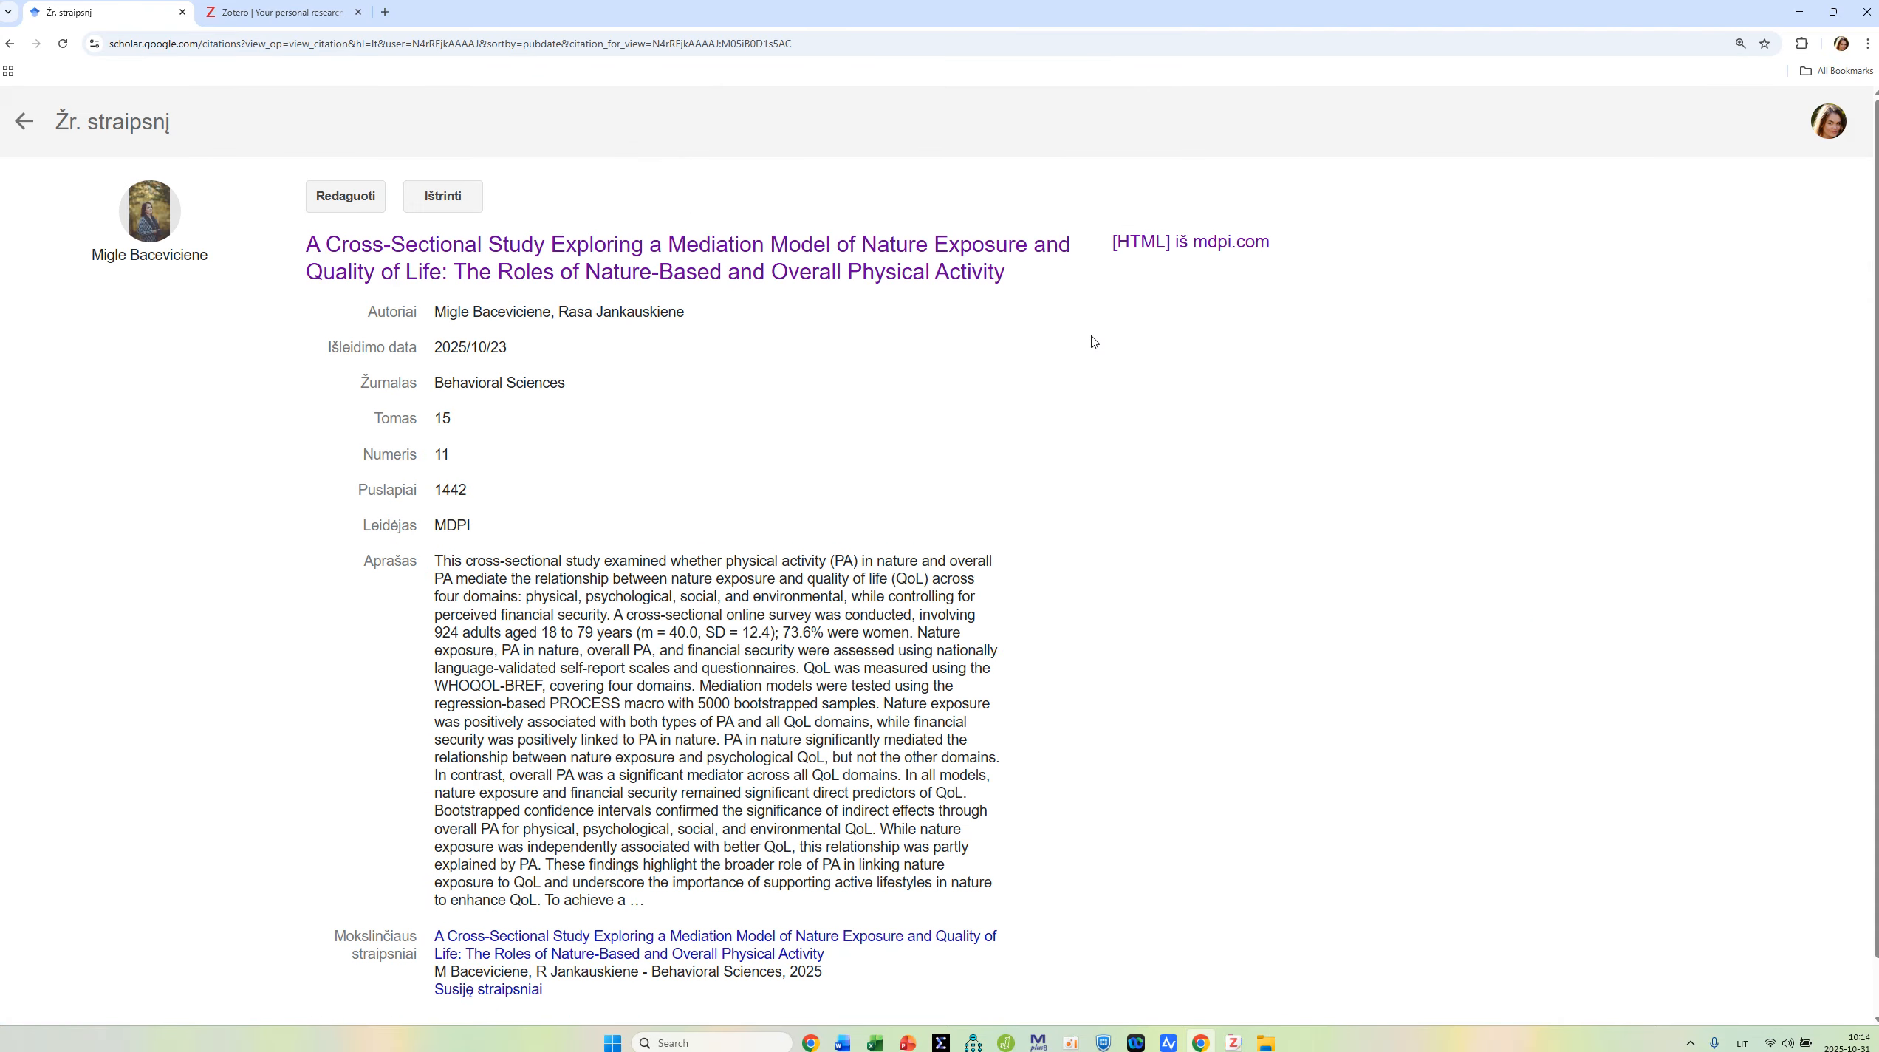
pyautogui.click(990, 268)
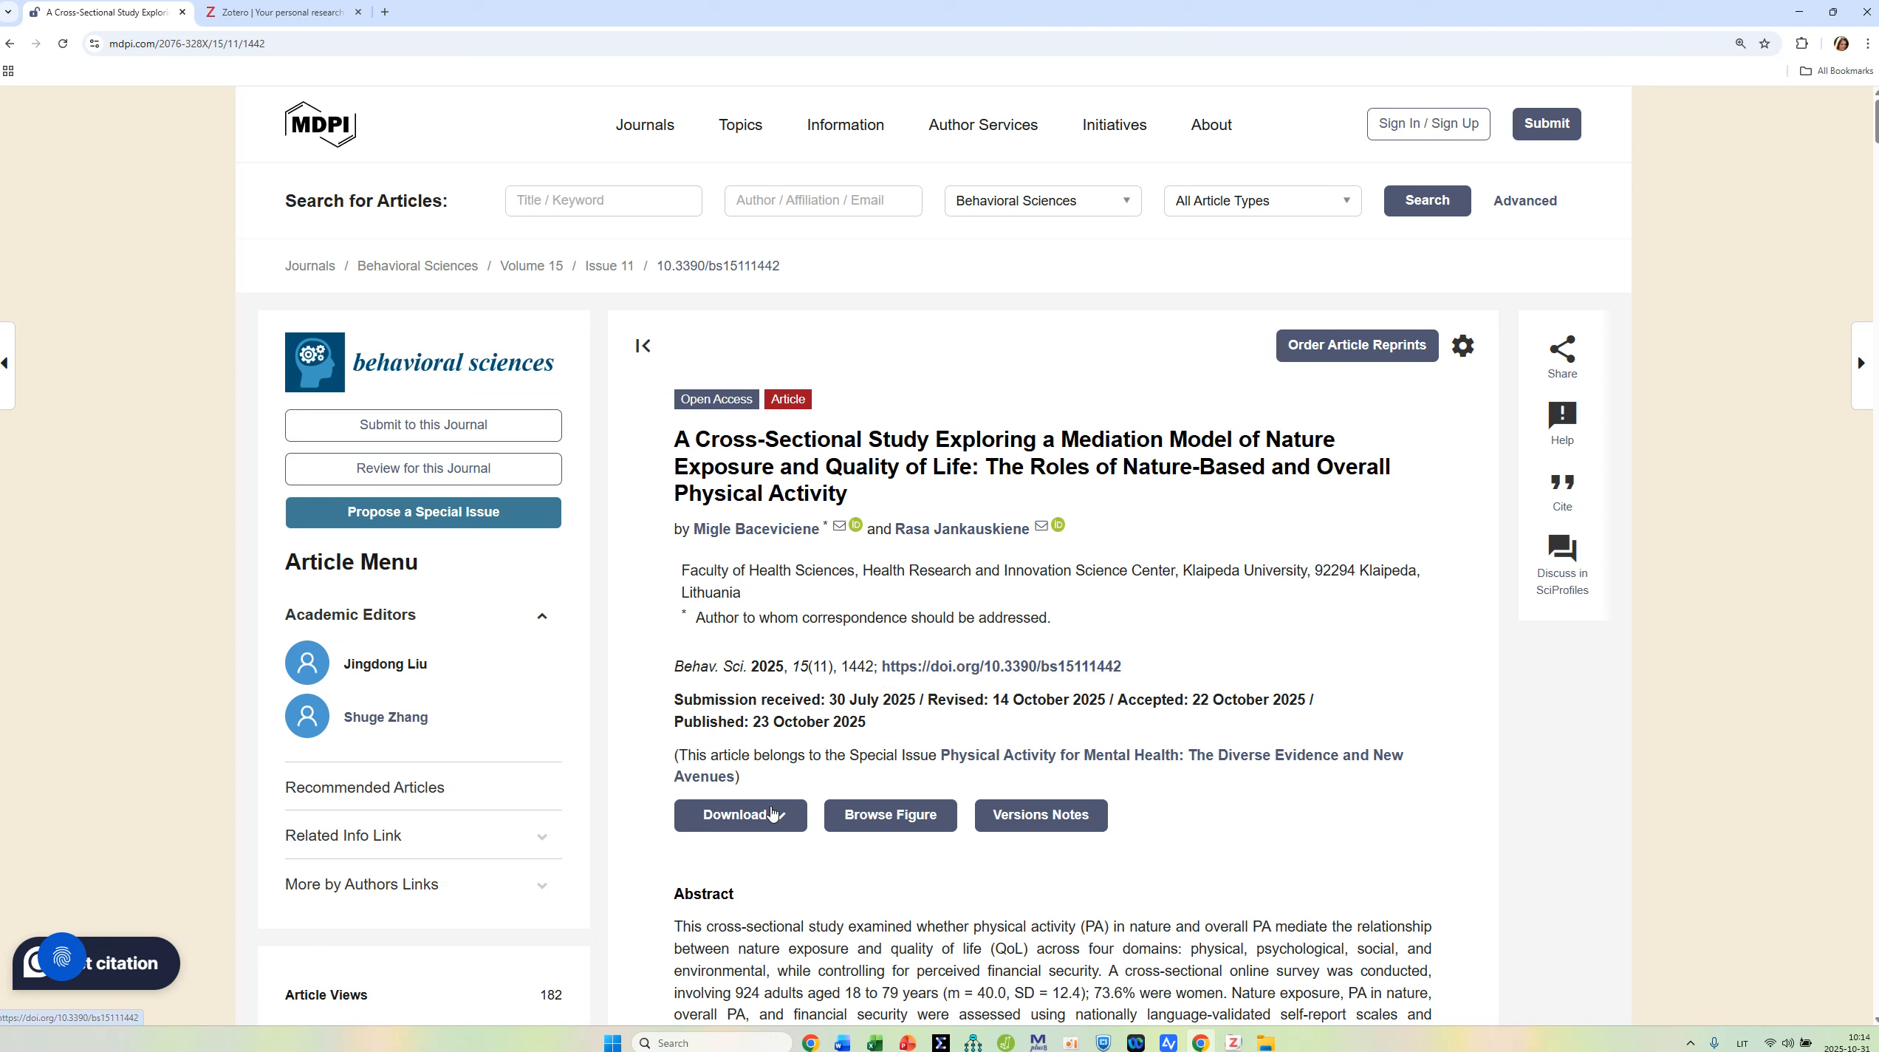
pyautogui.click(771, 813)
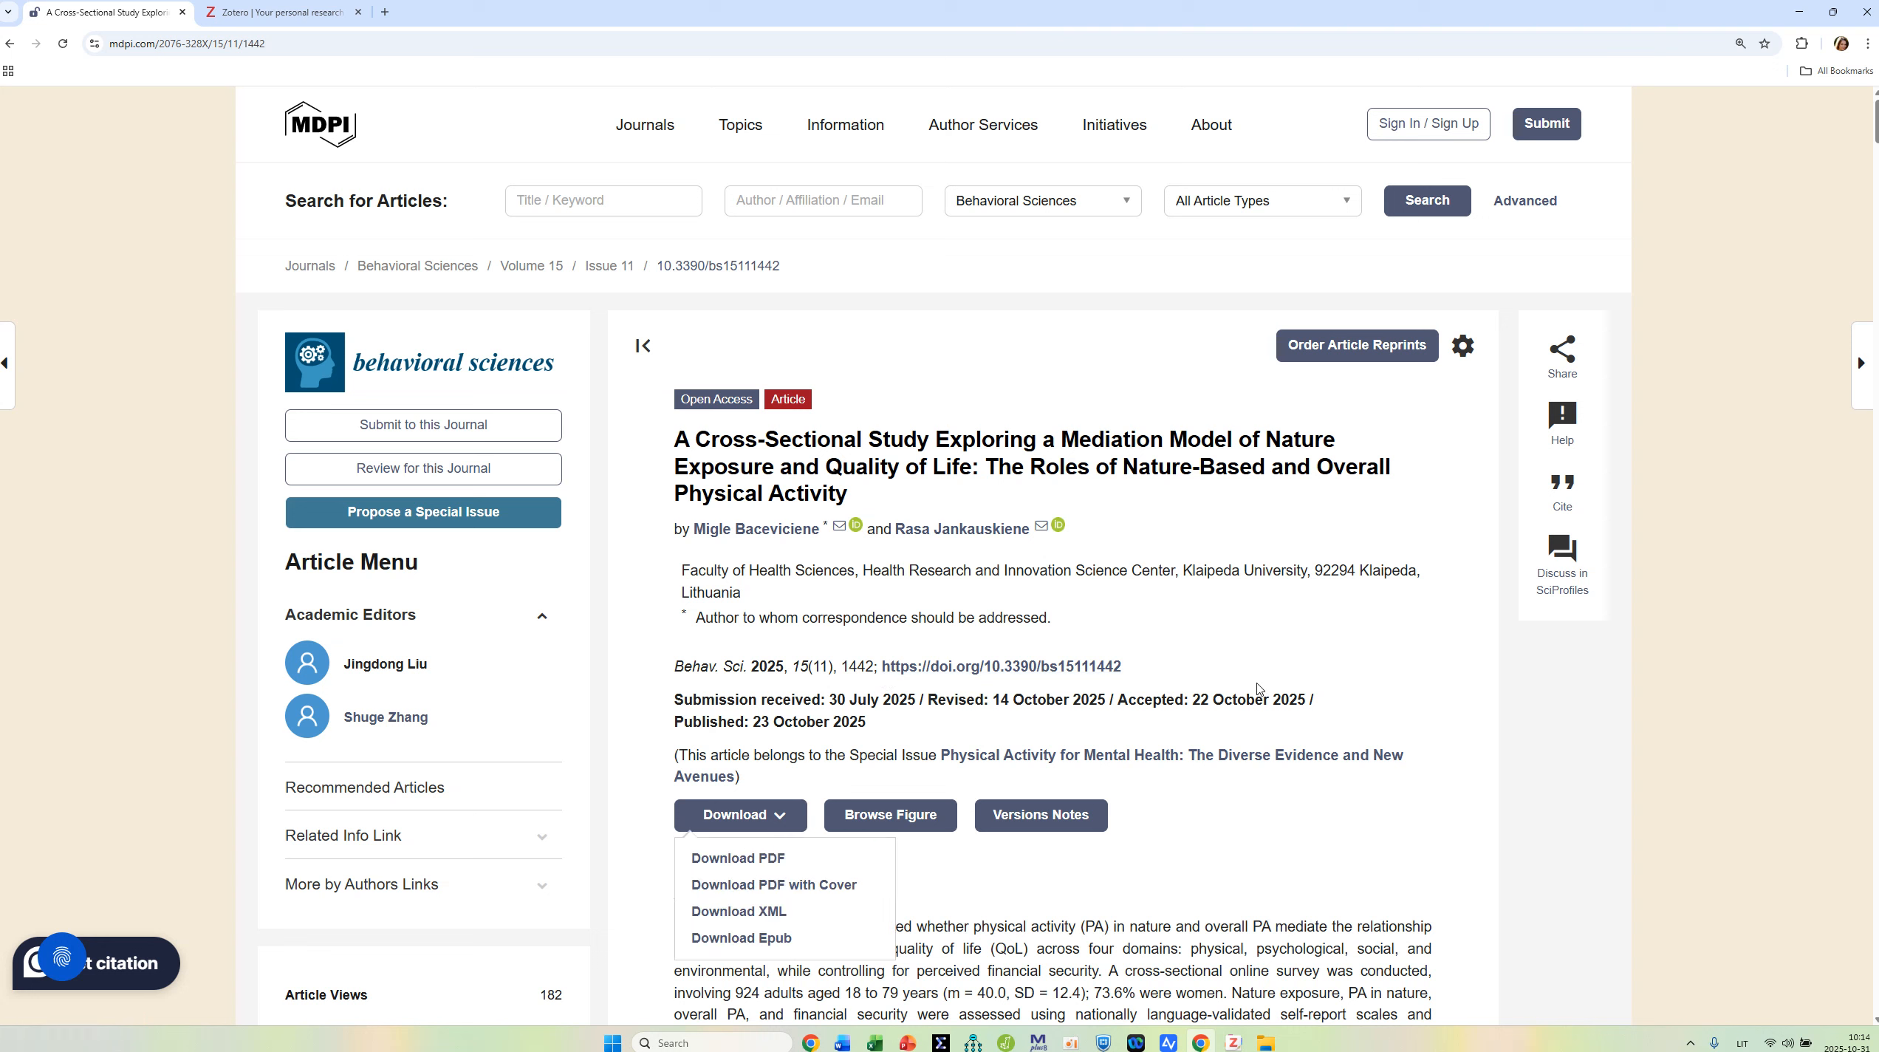
pyautogui.click(1237, 626)
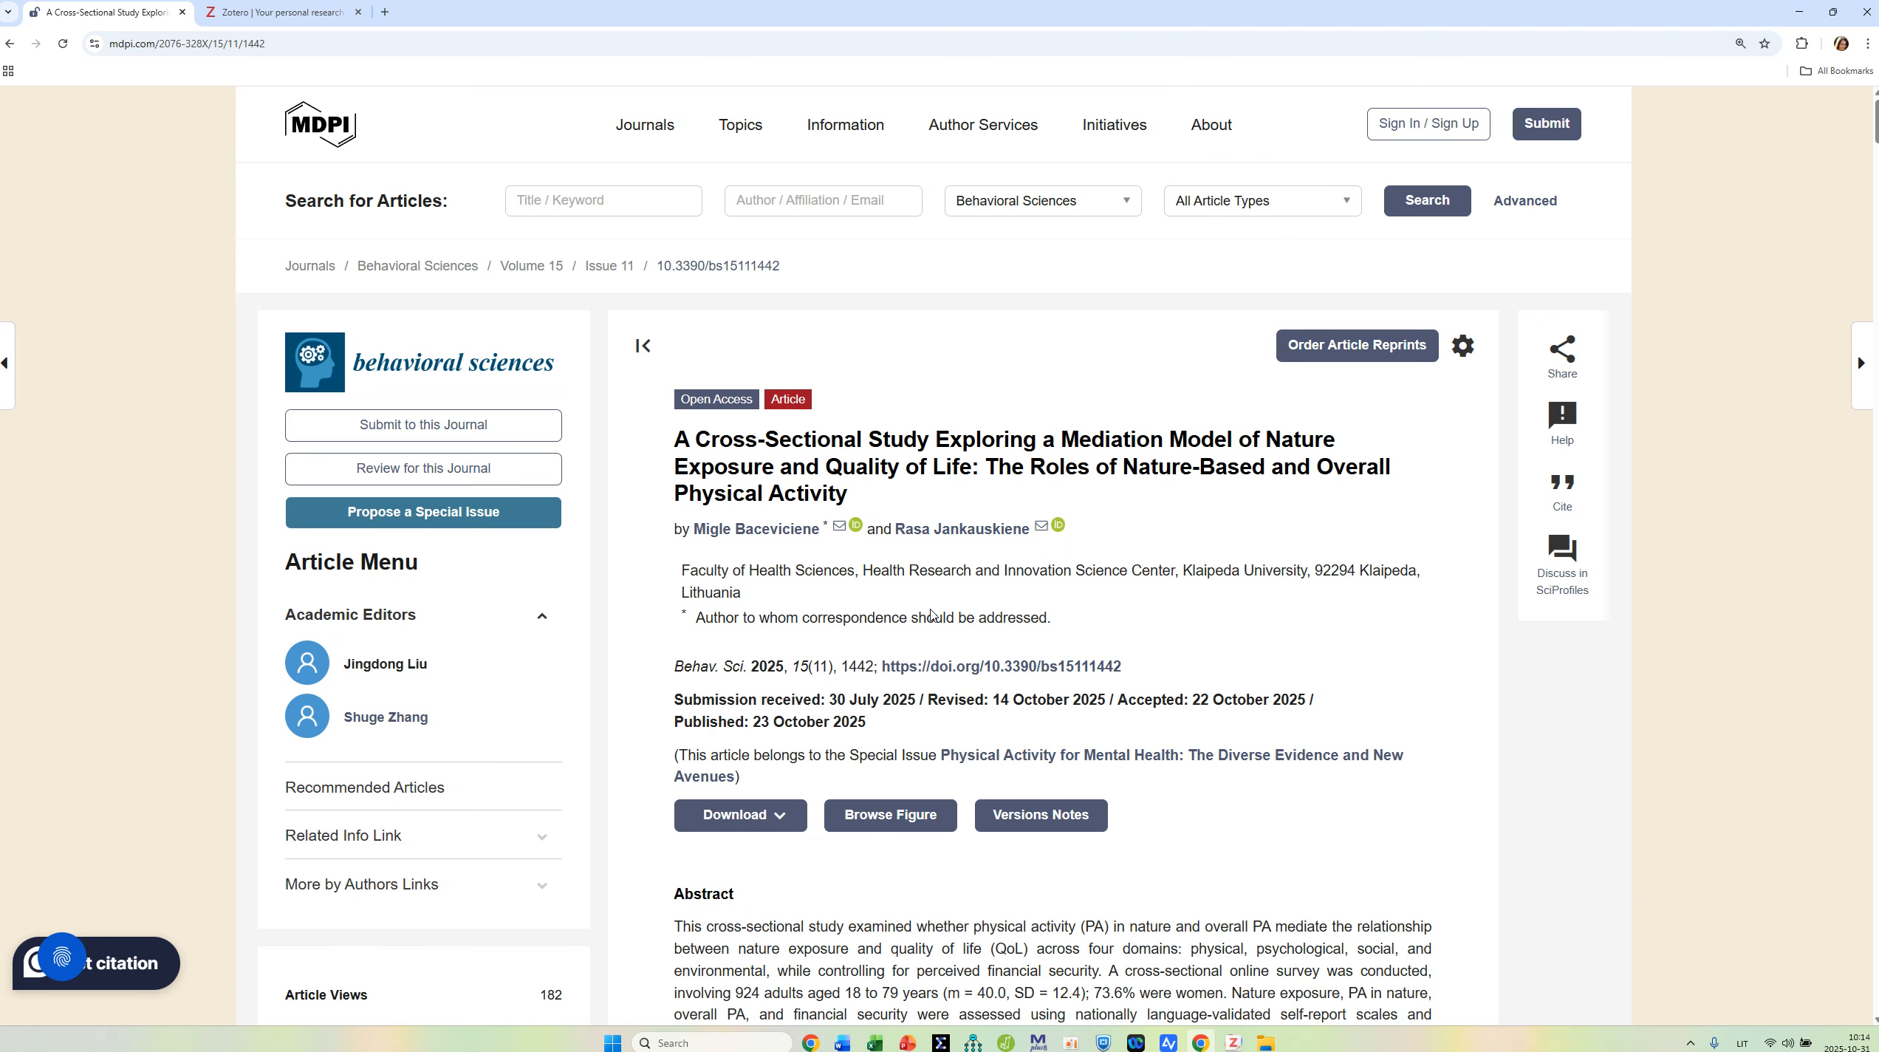
pyautogui.scroll(-2, 932, 614)
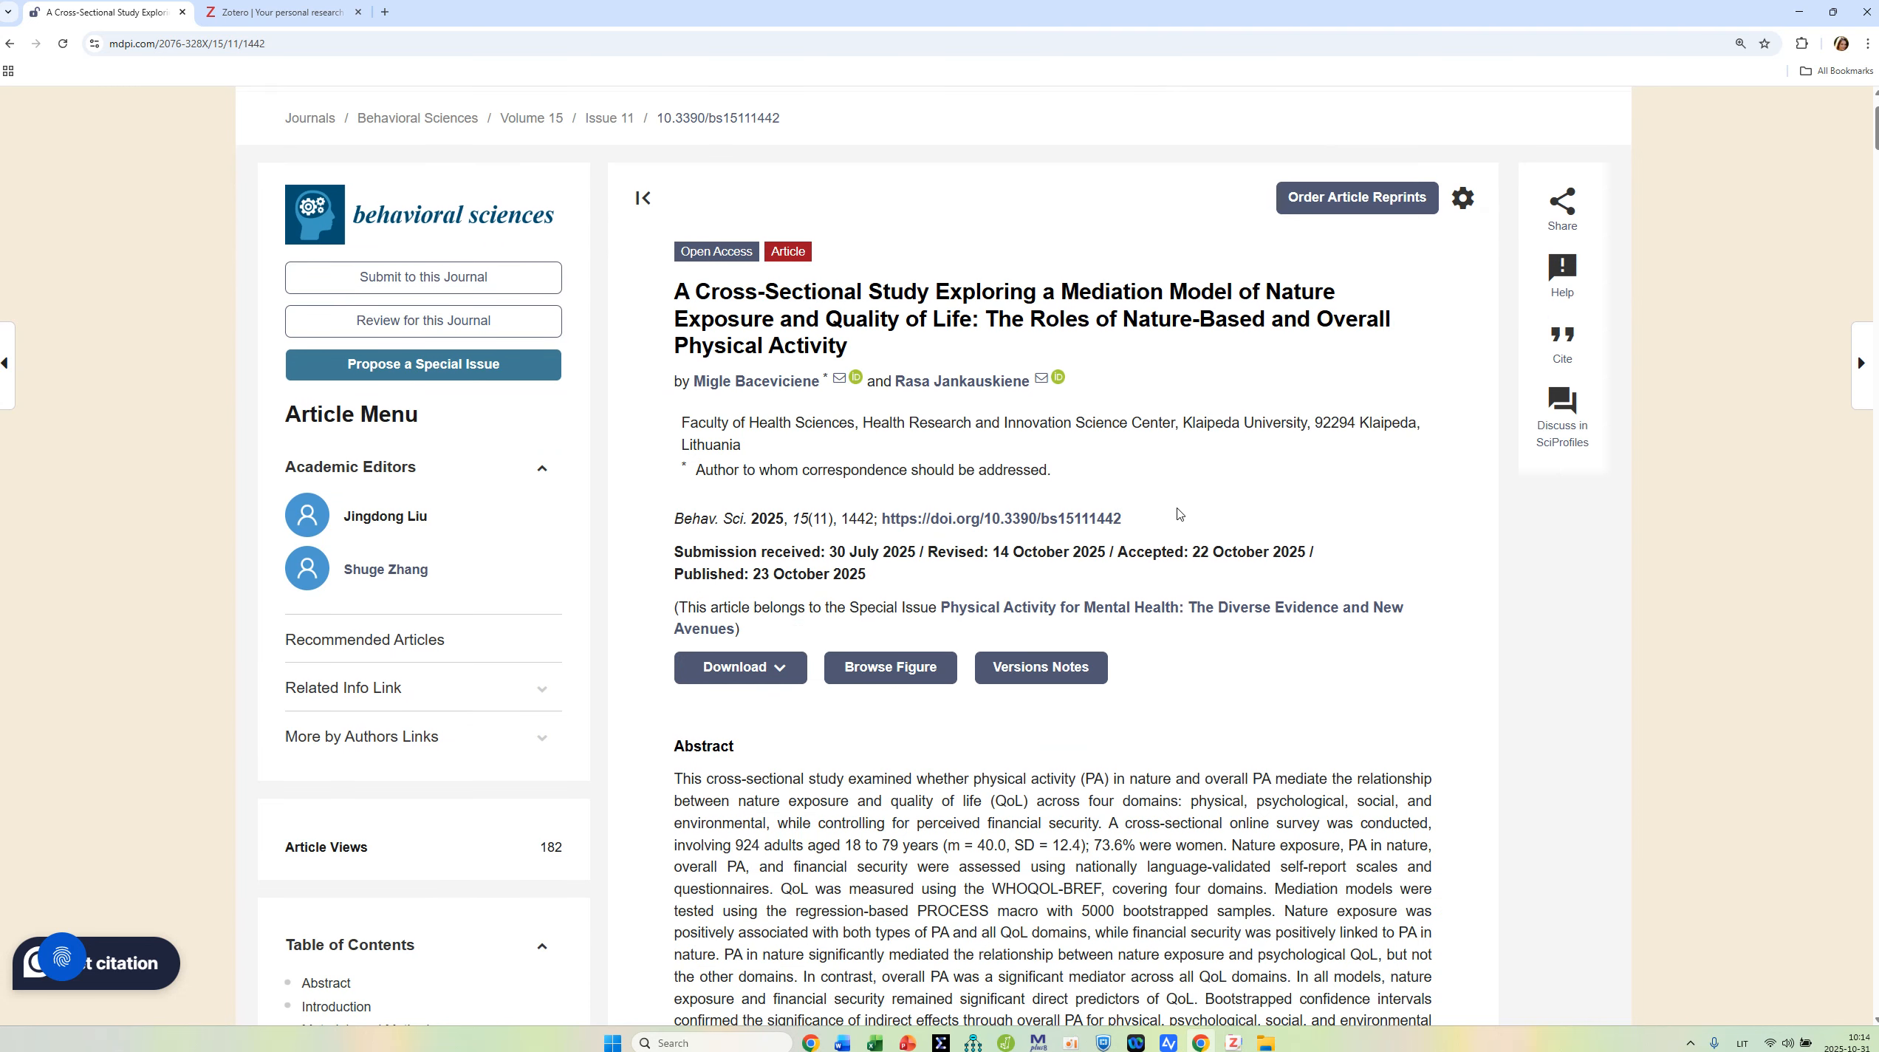
pyautogui.moveTo(1149, 523); pyautogui.dragTo(884, 525)
pyautogui.hotkey('ctrl', 'c')
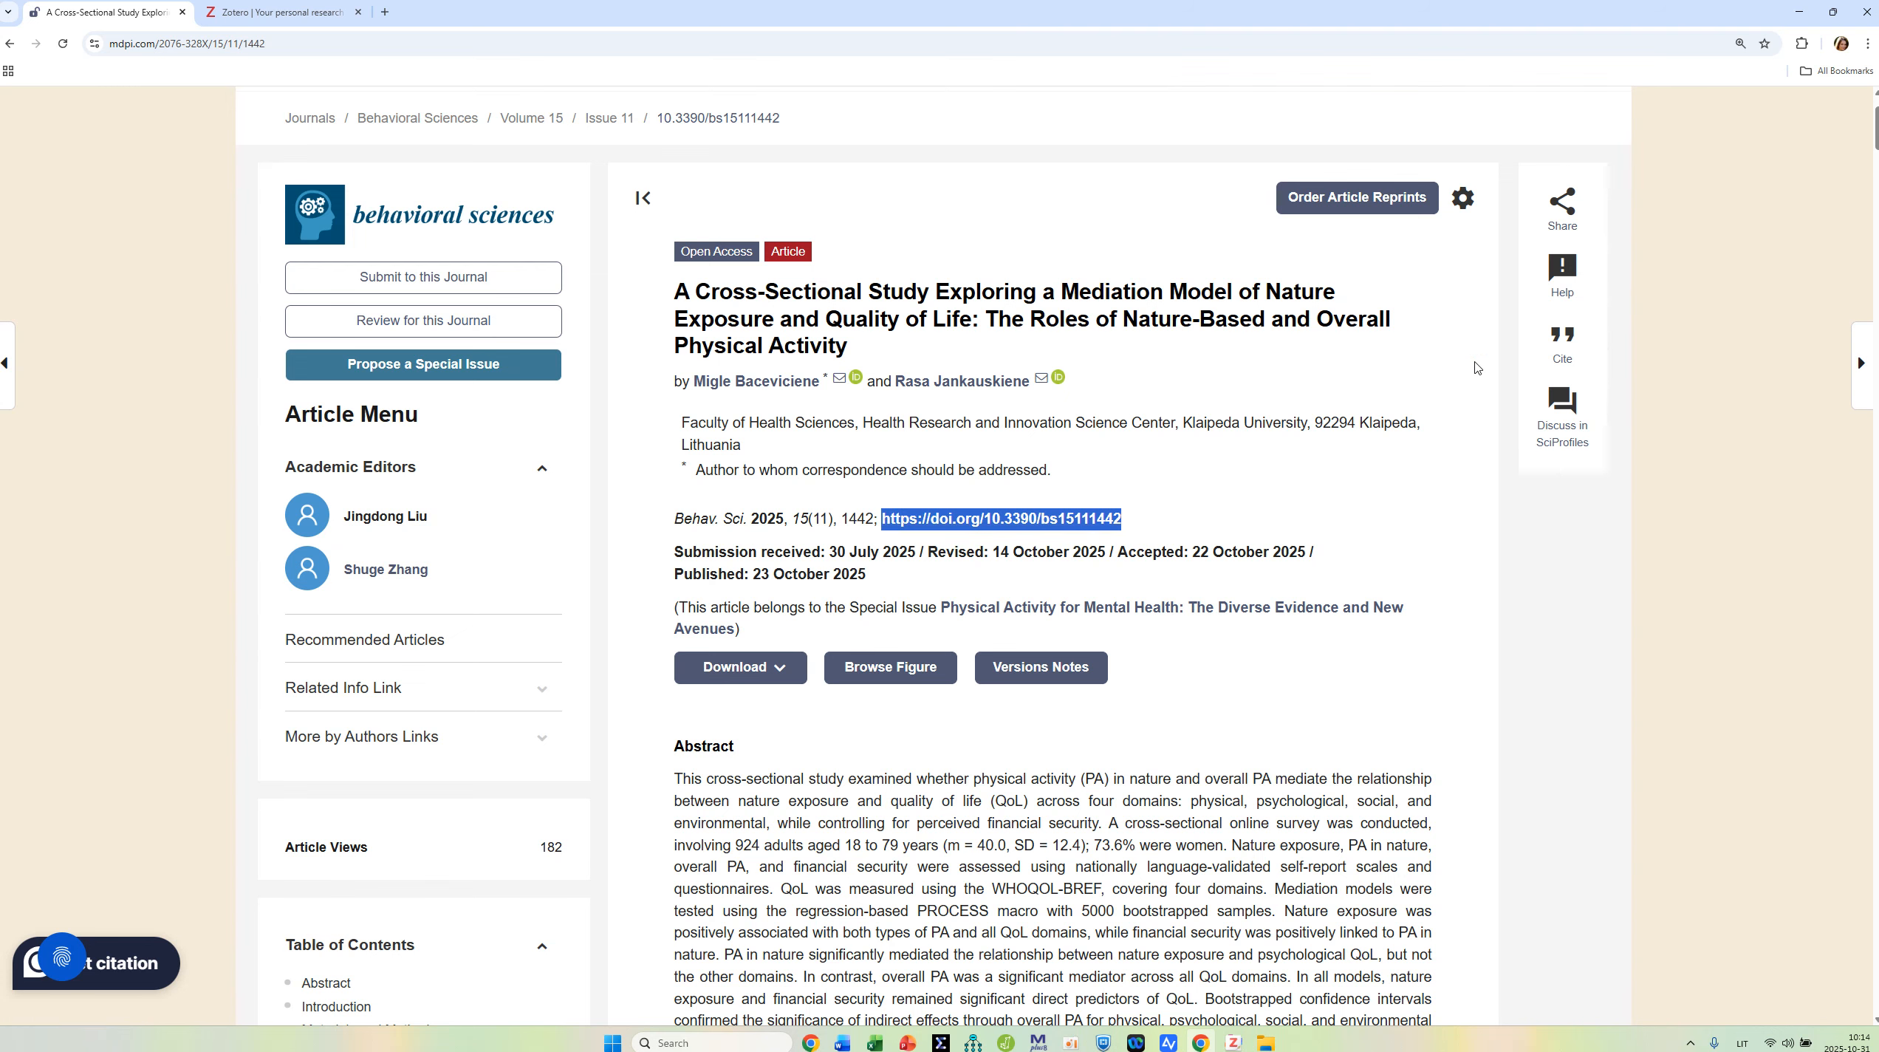
pyautogui.hotkey('ctrl', 'Tab')
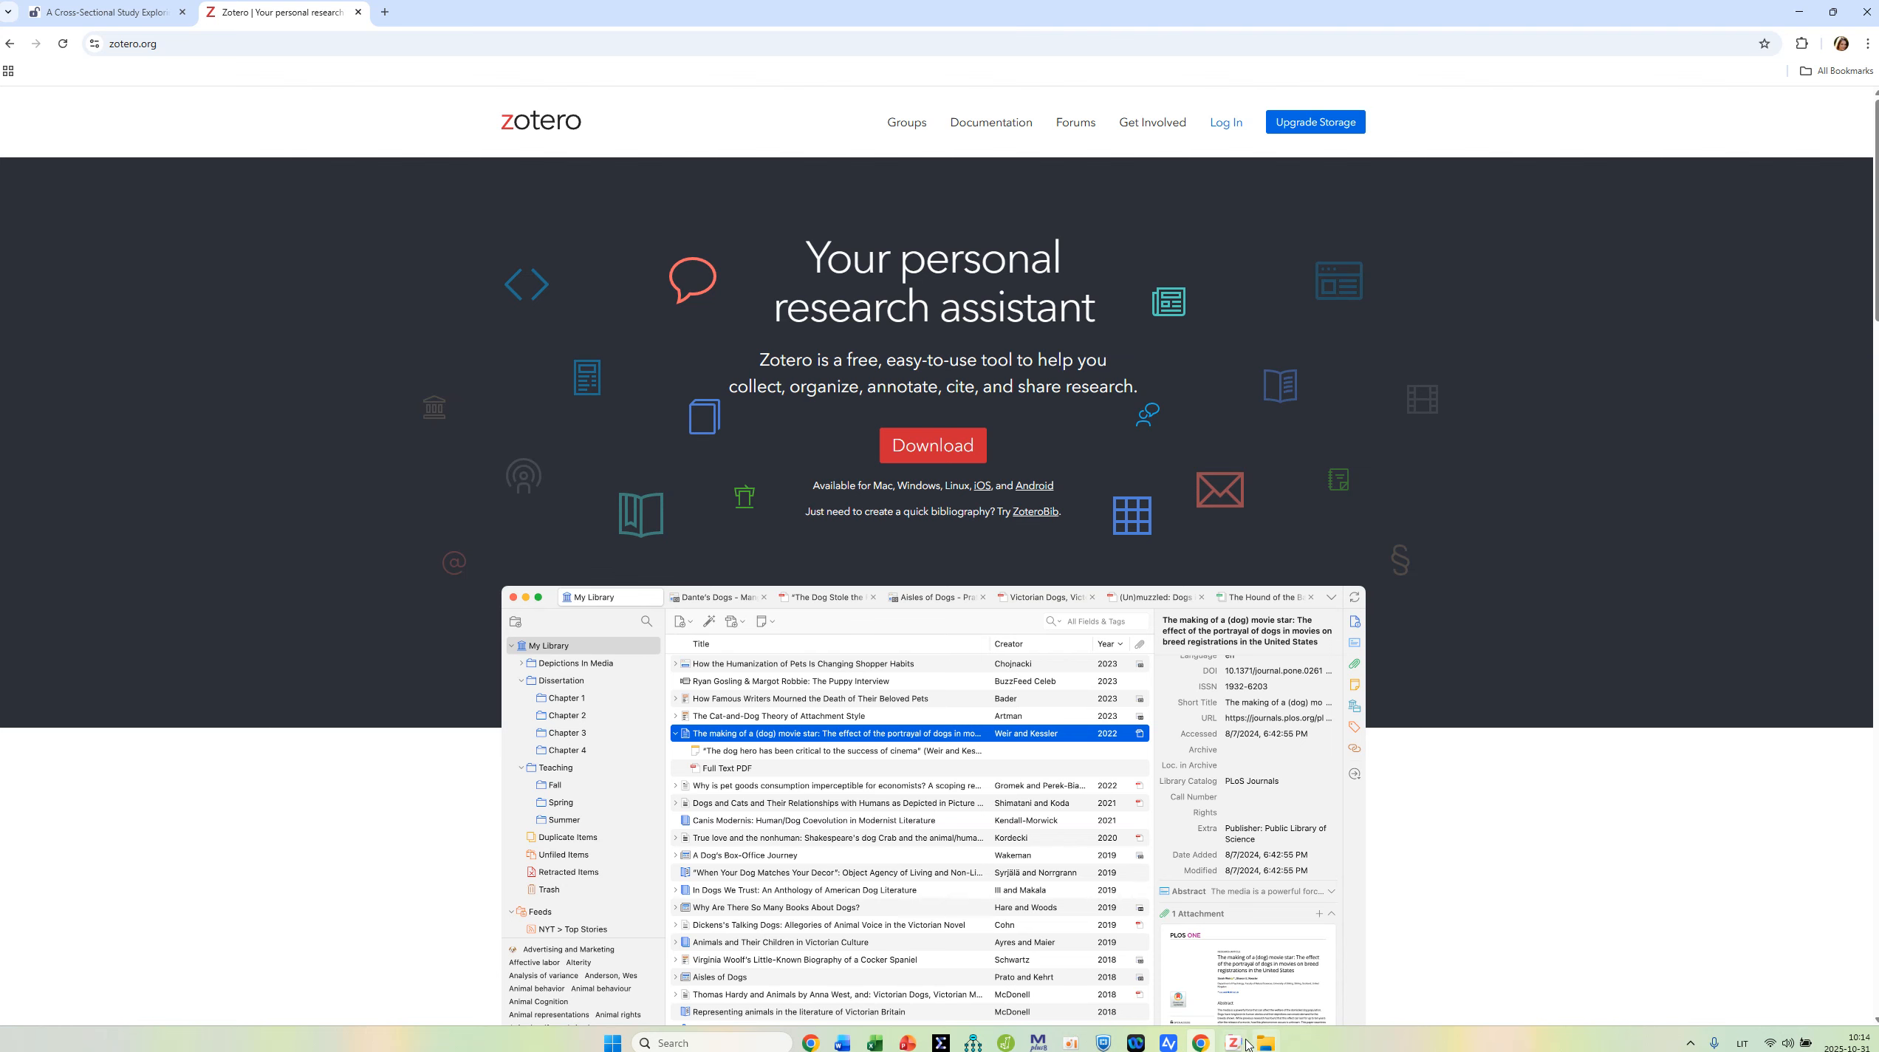
pyautogui.click(358, 13)
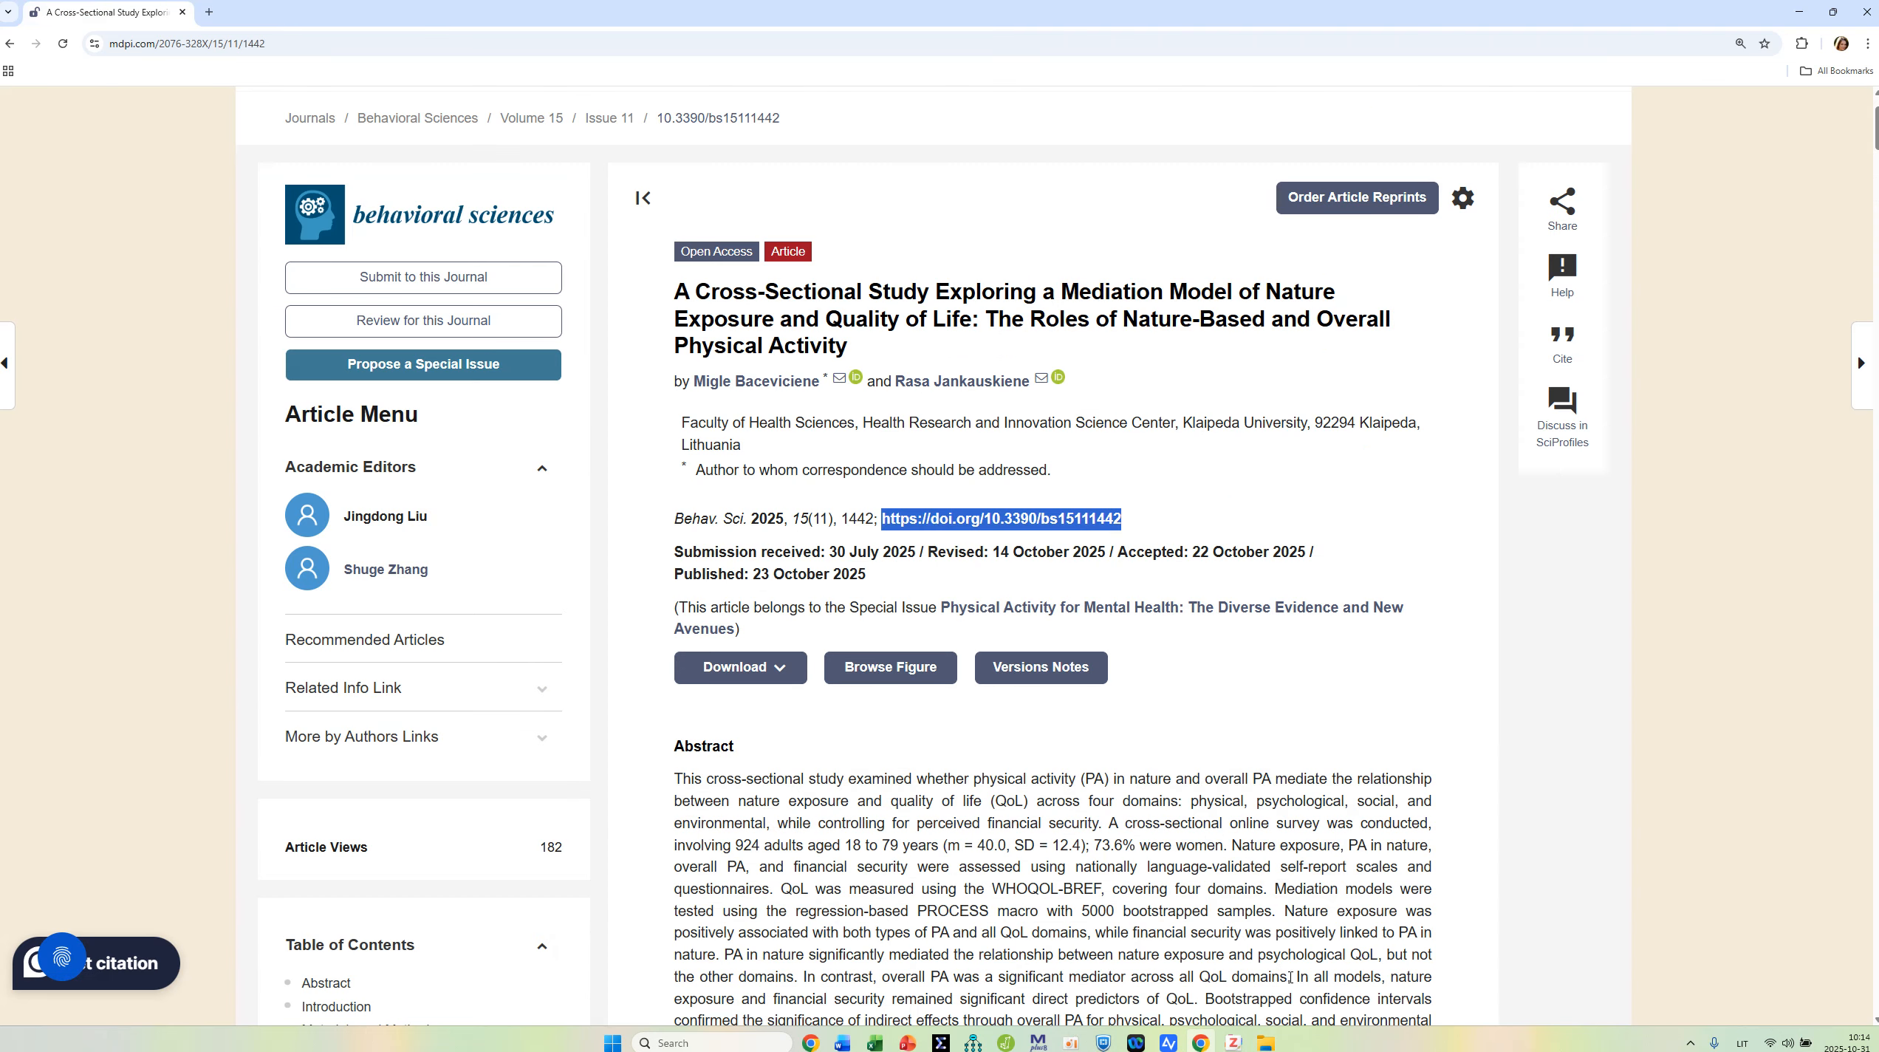
pyautogui.click(1233, 1042)
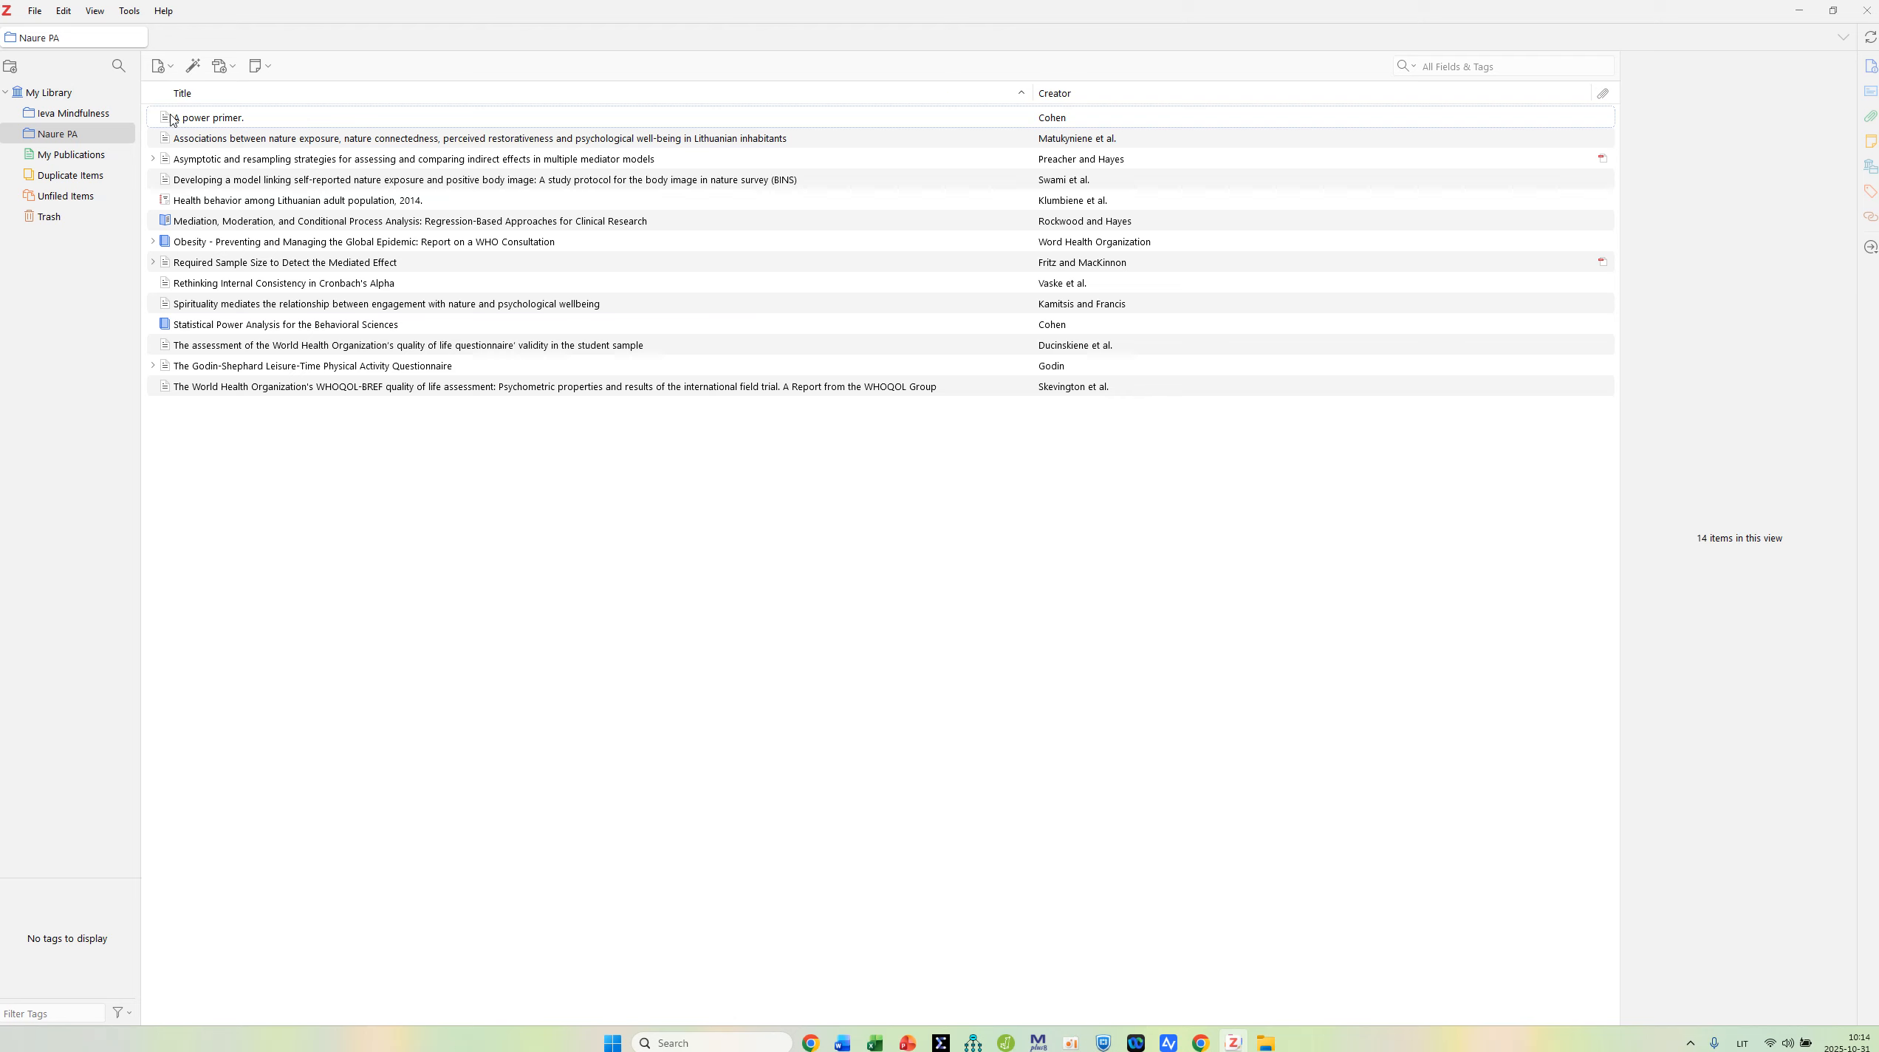
pyautogui.click(194, 66)
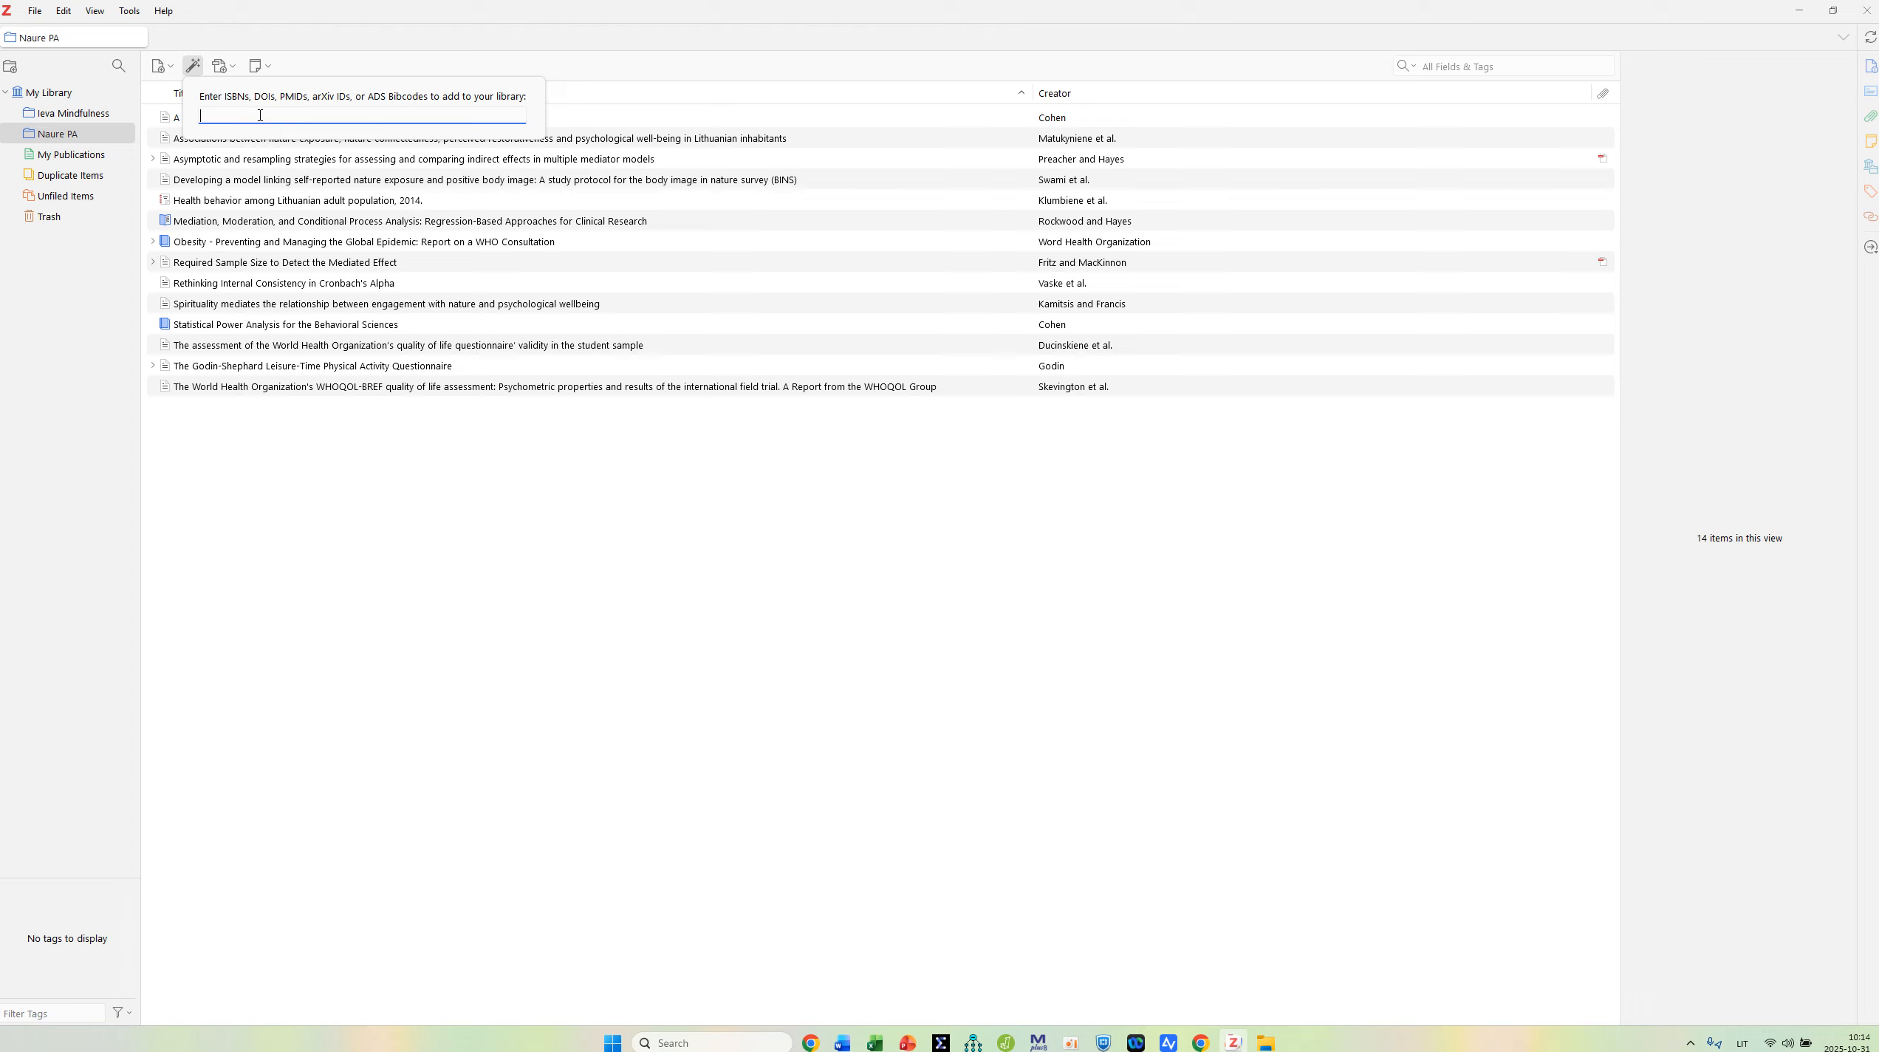
pyautogui.hotkey('ctrl', 'v')
pyautogui.press('Return')
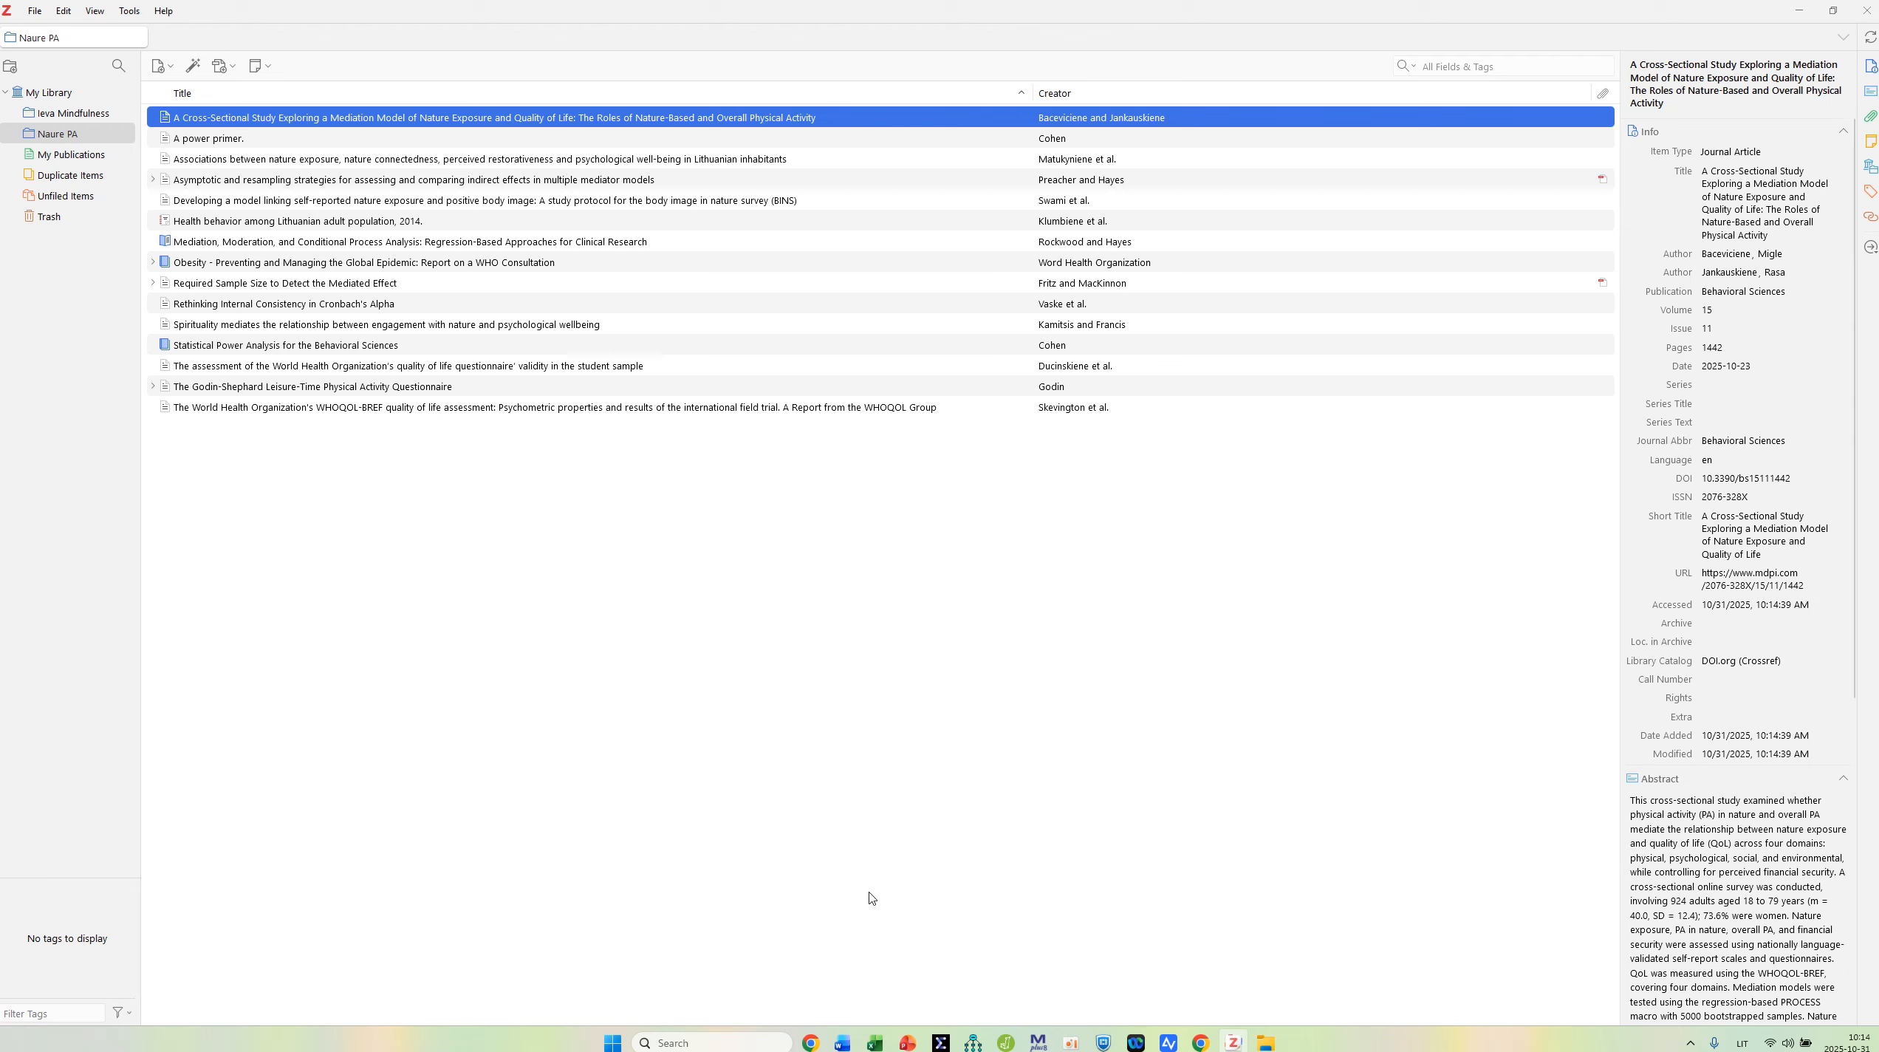
# Step: Add the new nature exposure article to a new collection named "Magistro darbas" created in My Library
pyautogui.rightClick(247, 119)
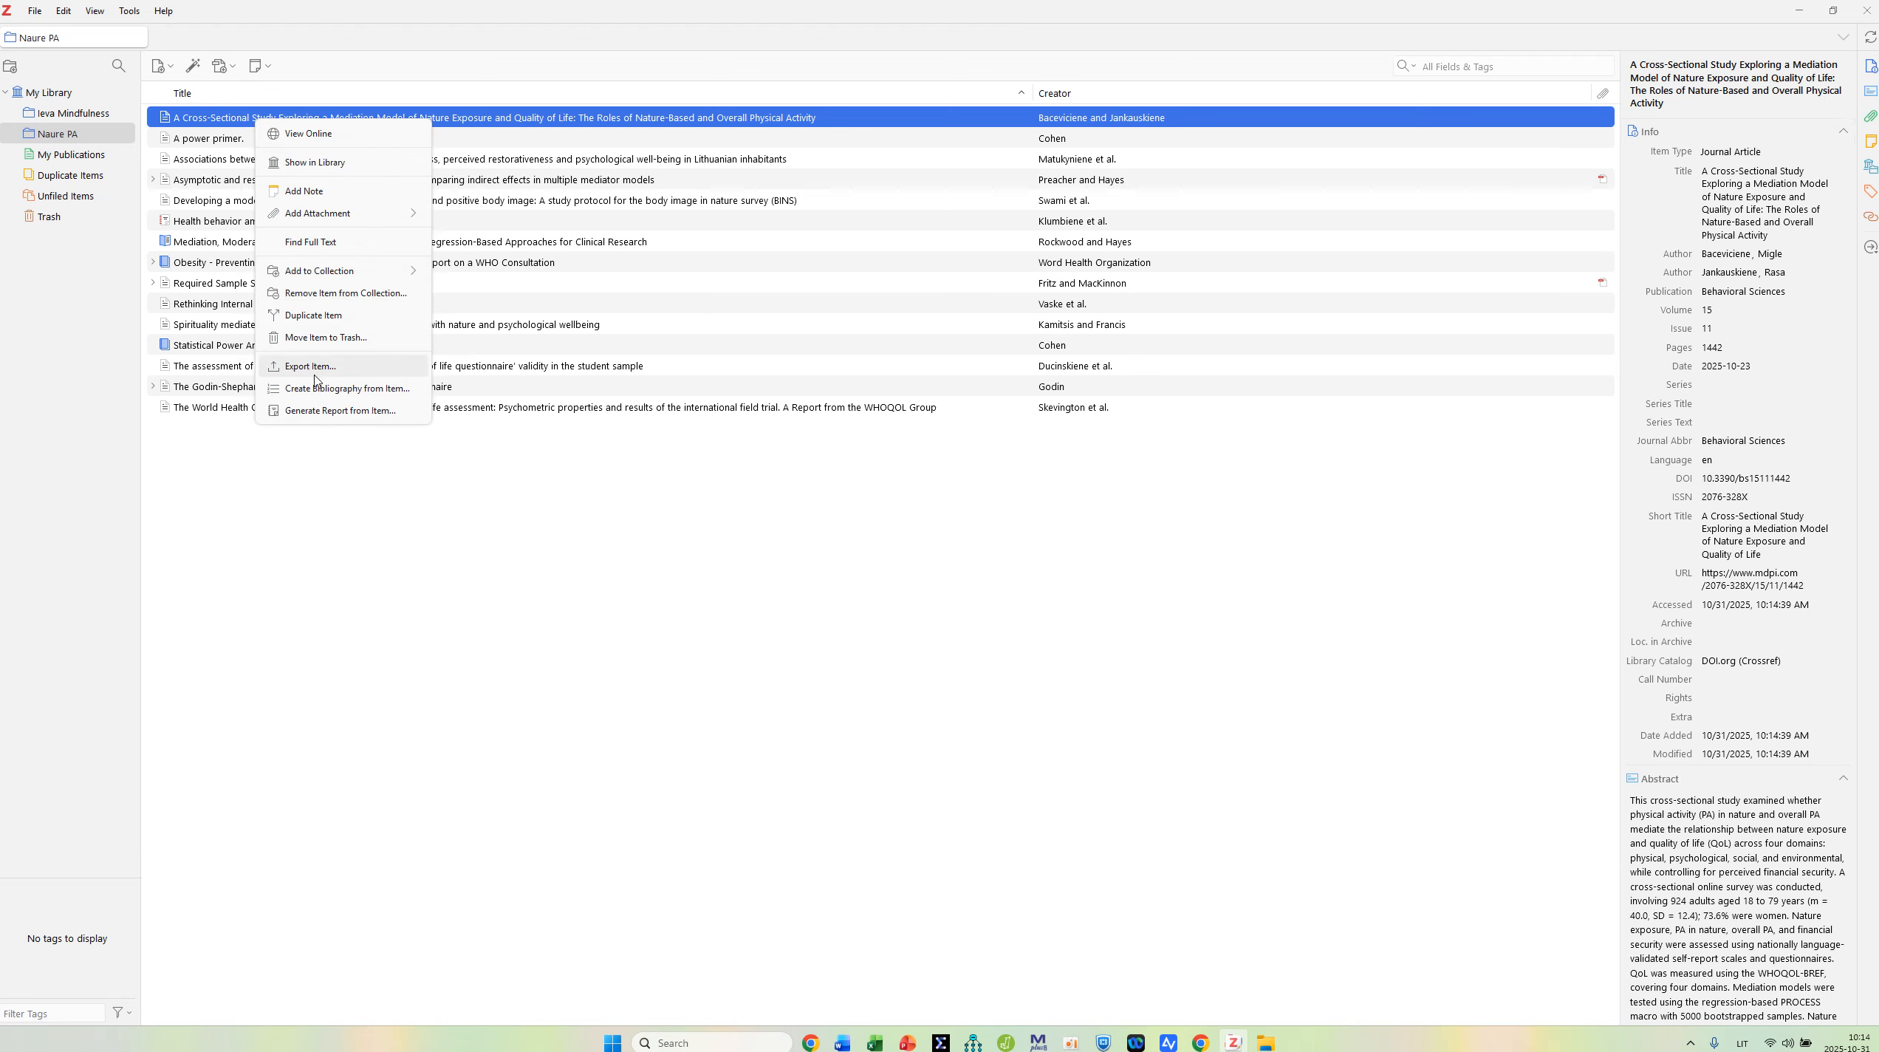
pyautogui.moveTo(340, 273)
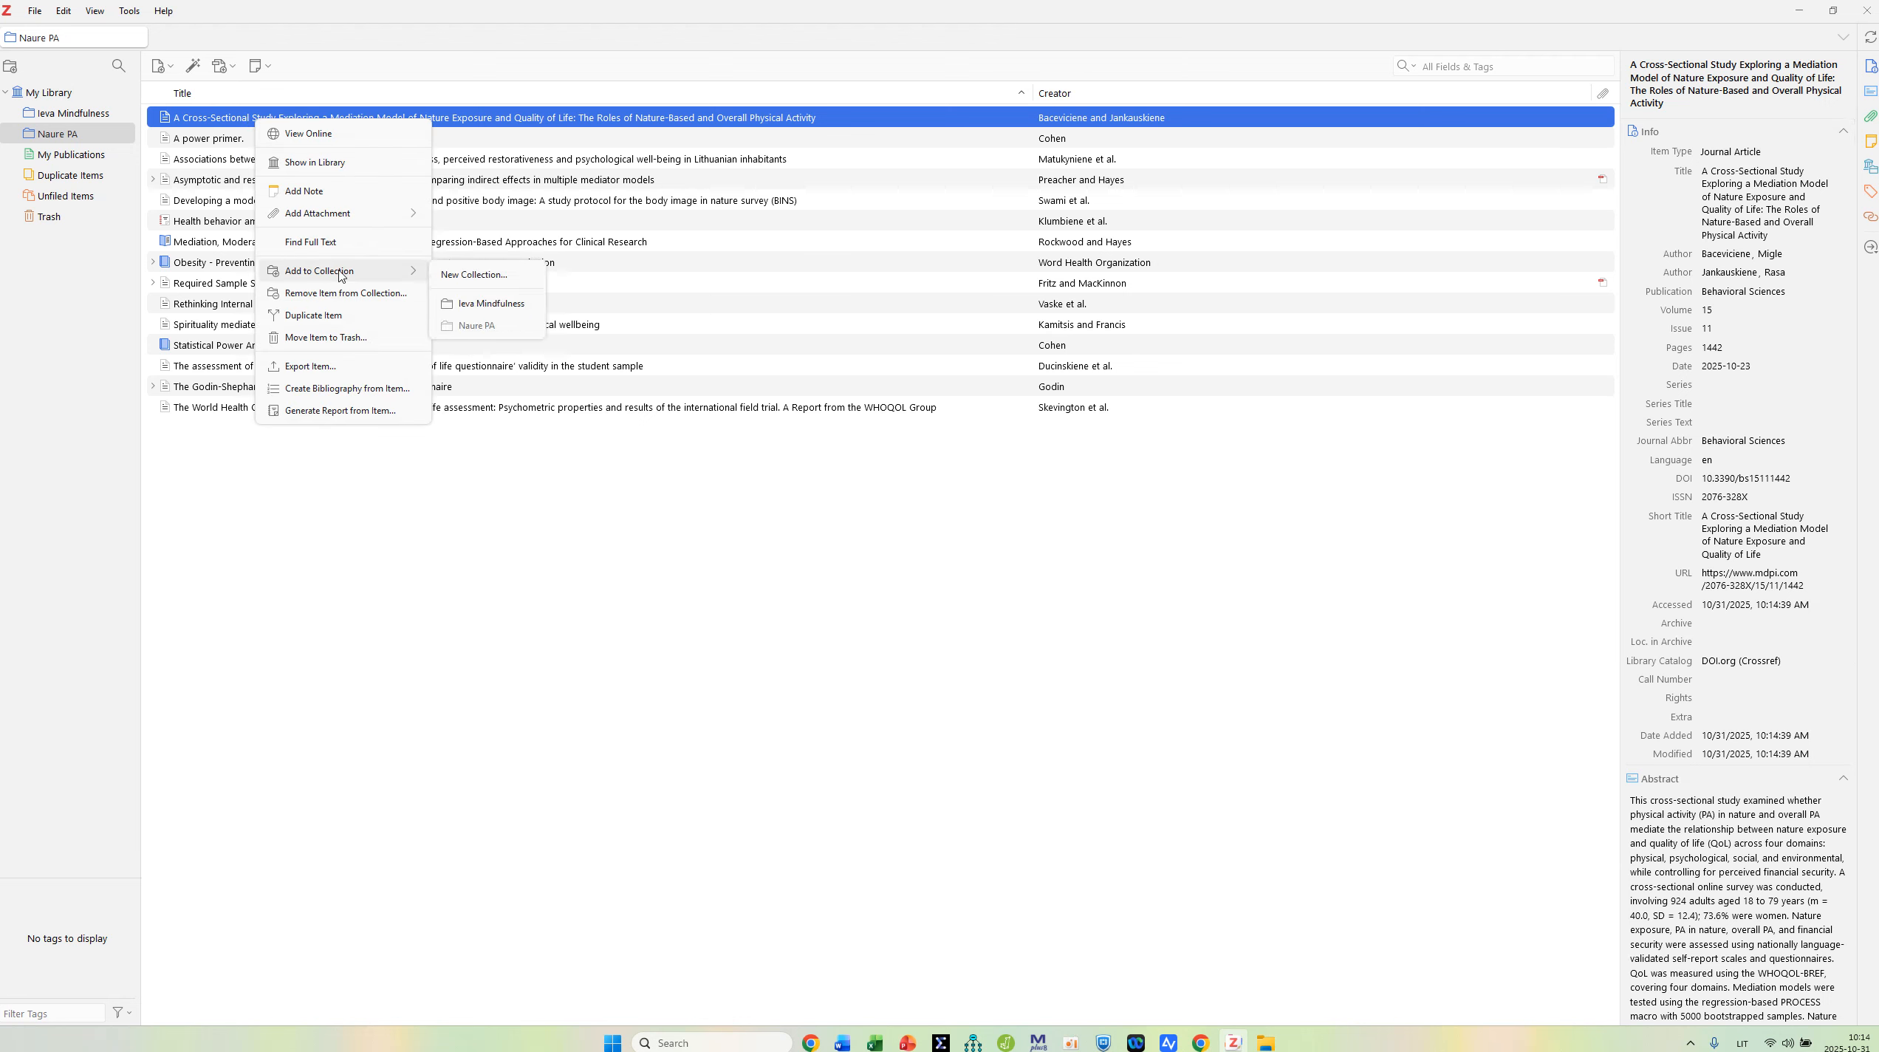
pyautogui.click(492, 276)
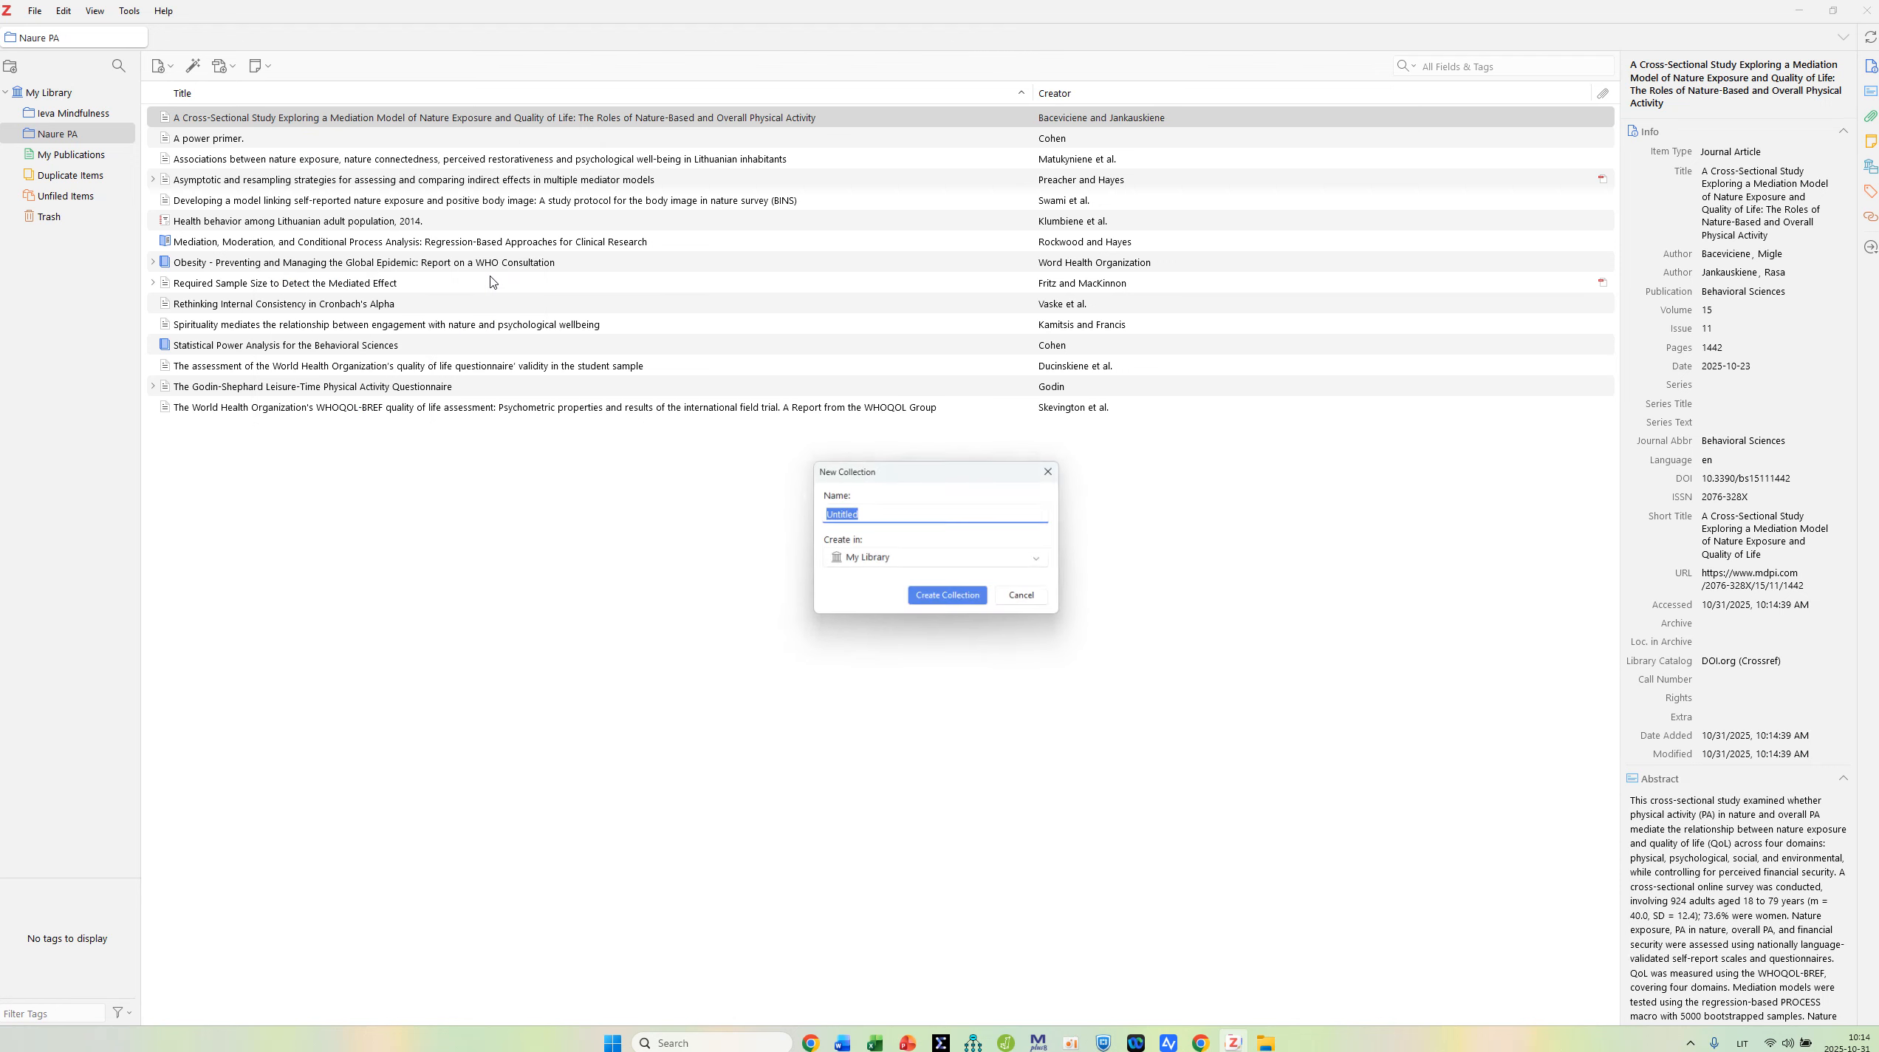
pyautogui.write('Magistro dar')
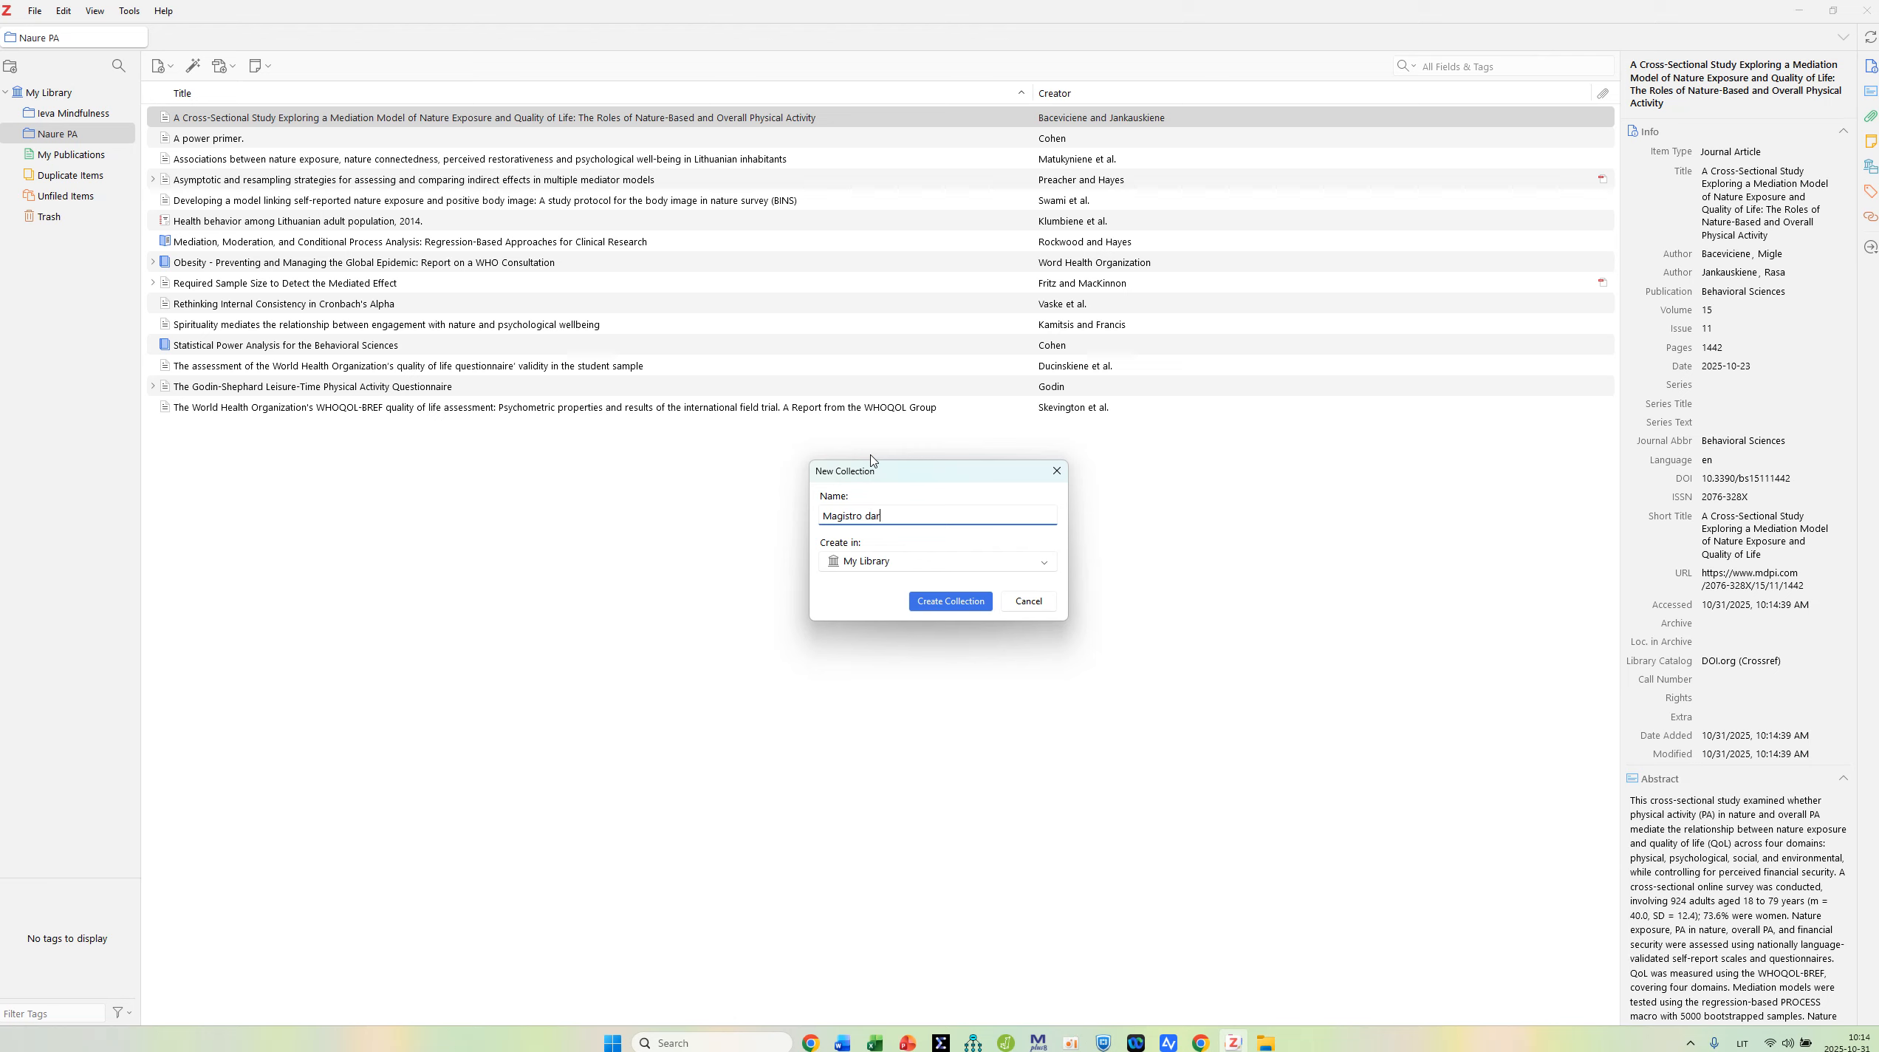
pyautogui.write('bas')
pyautogui.click(945, 601)
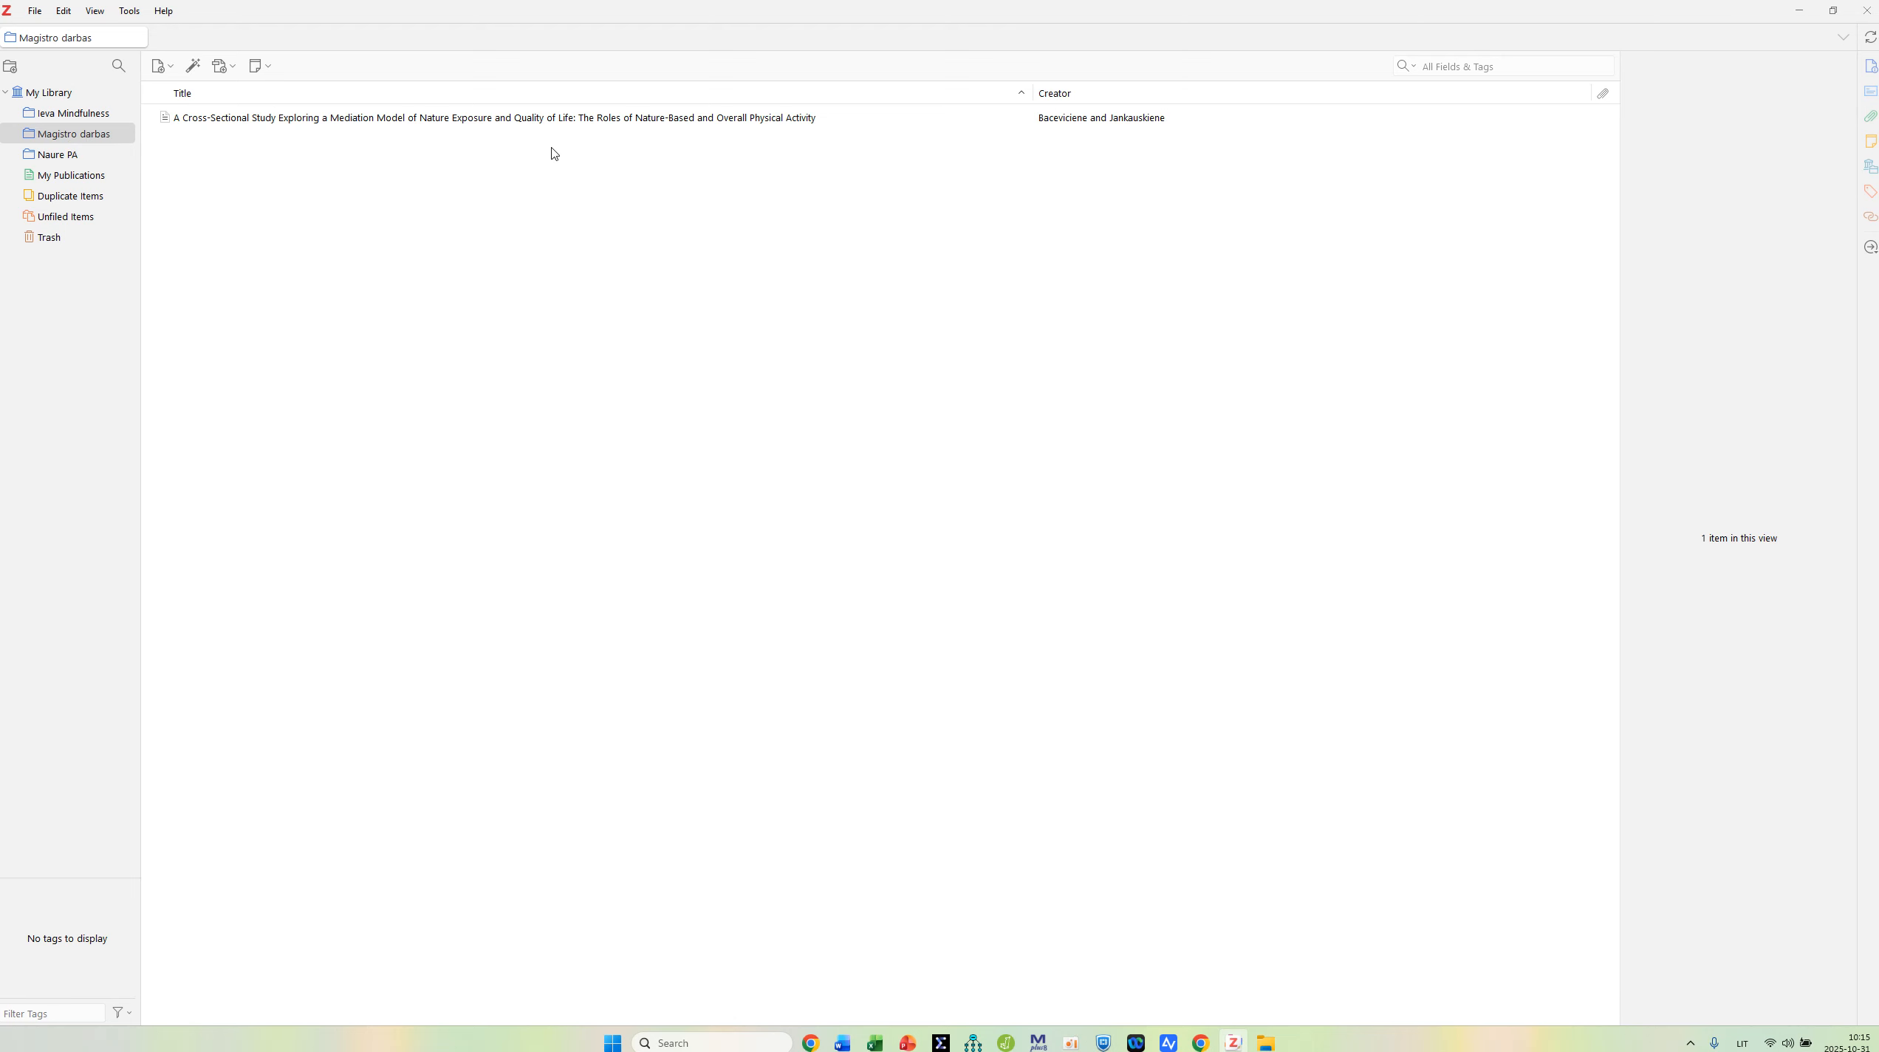
# Step: View the contents of the Naure PA collection and Duplicate Items, and go back to the Magistro darbas collection
pyautogui.click(65, 156)
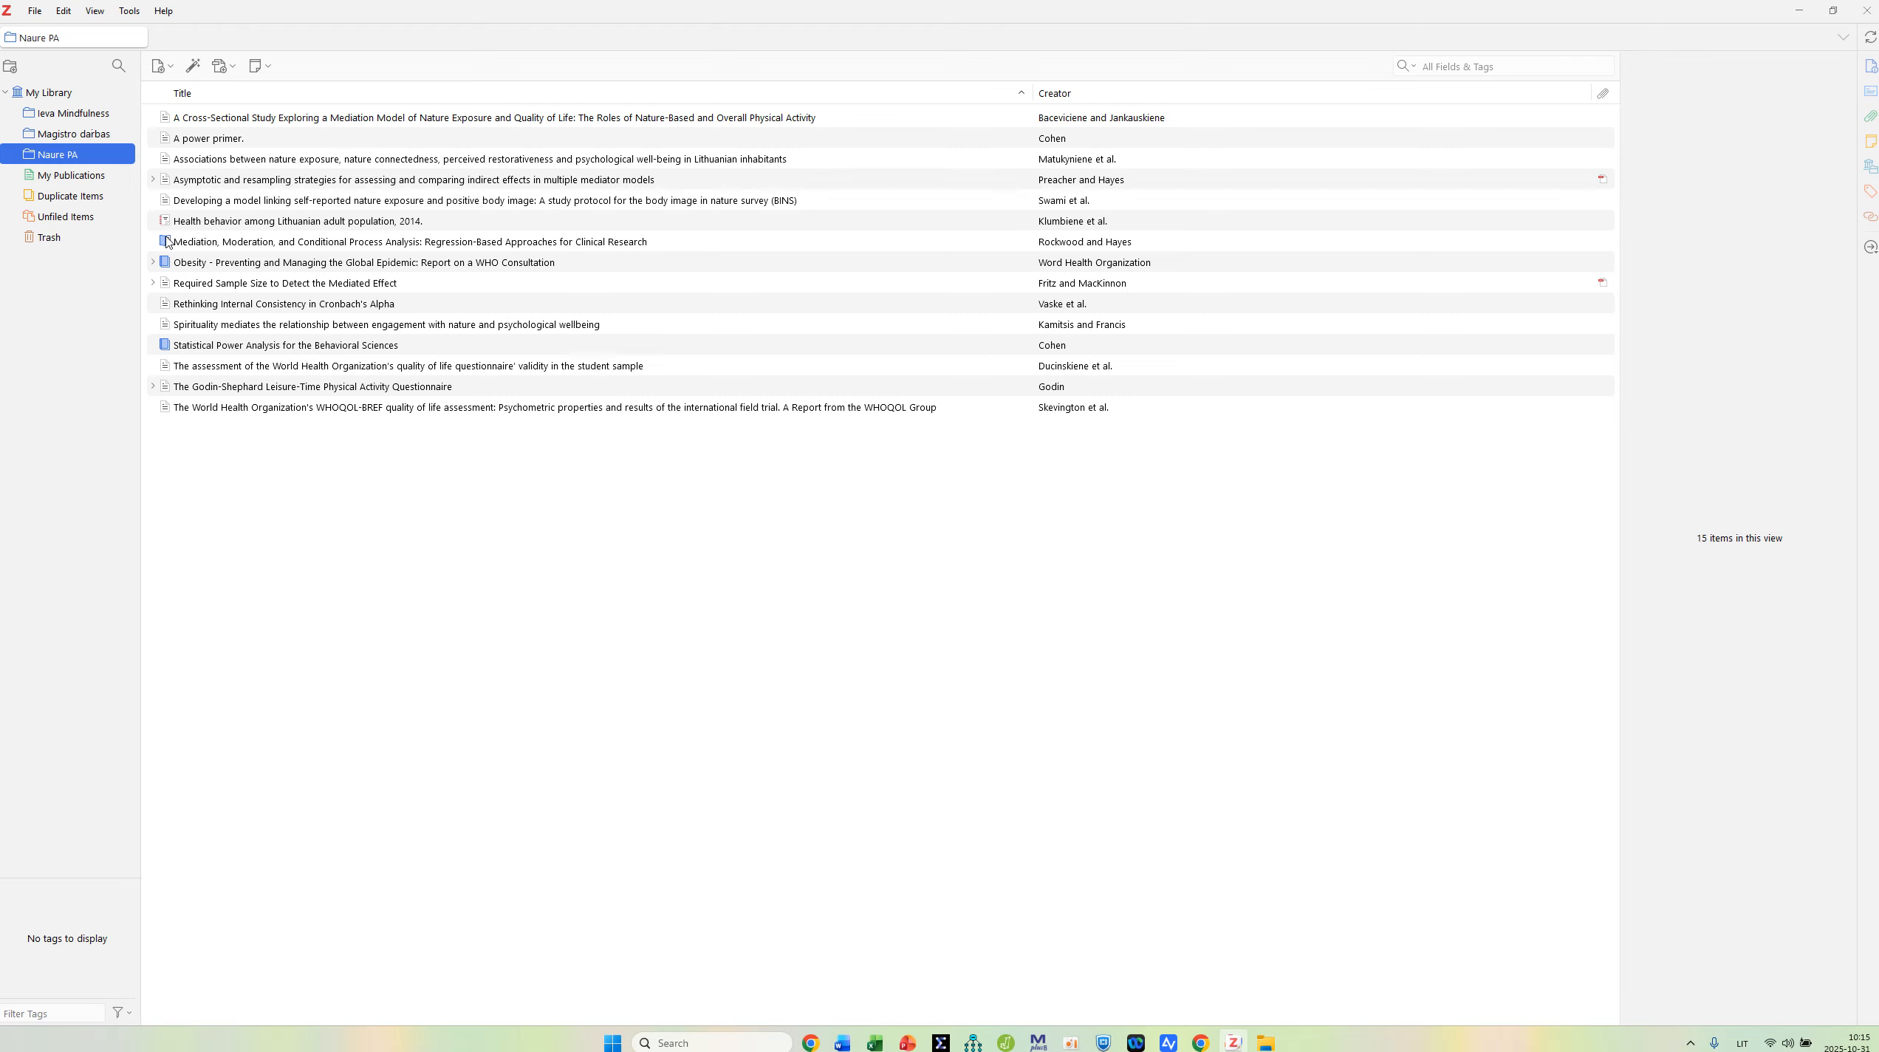
pyautogui.click(99, 198)
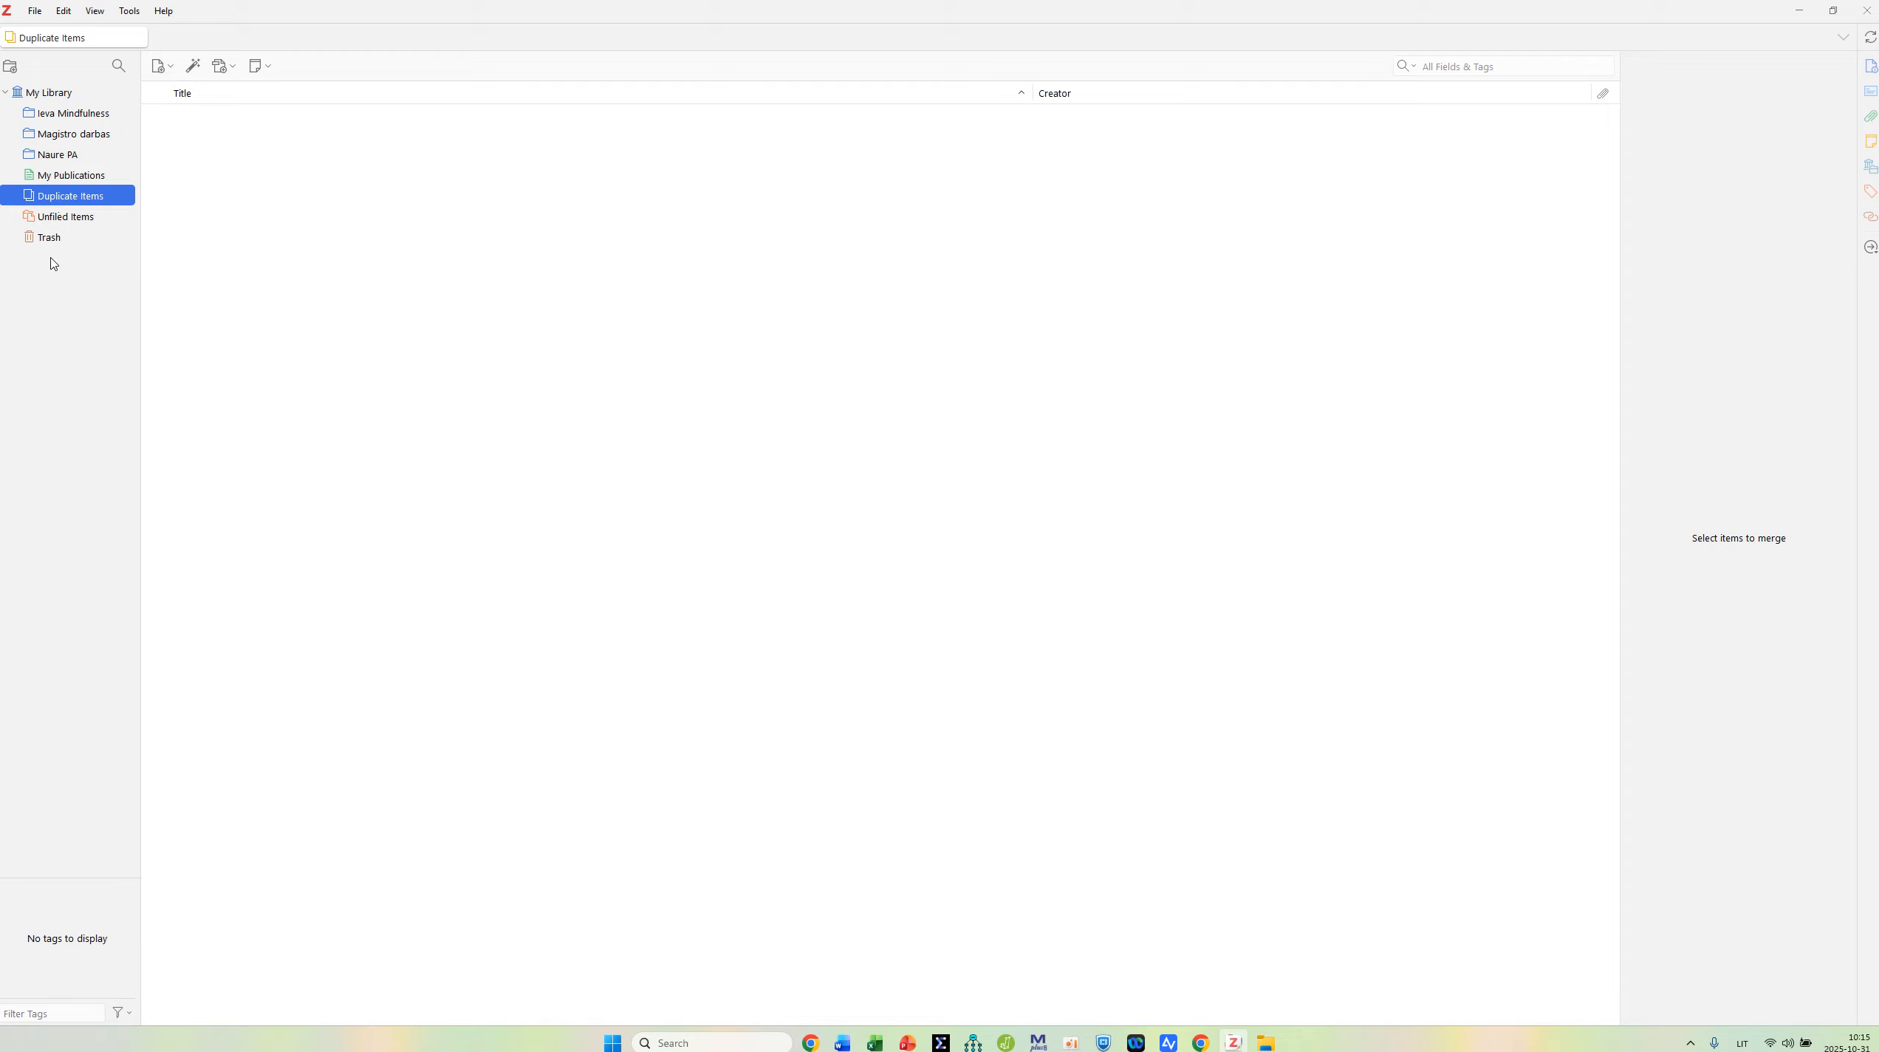
pyautogui.click(70, 136)
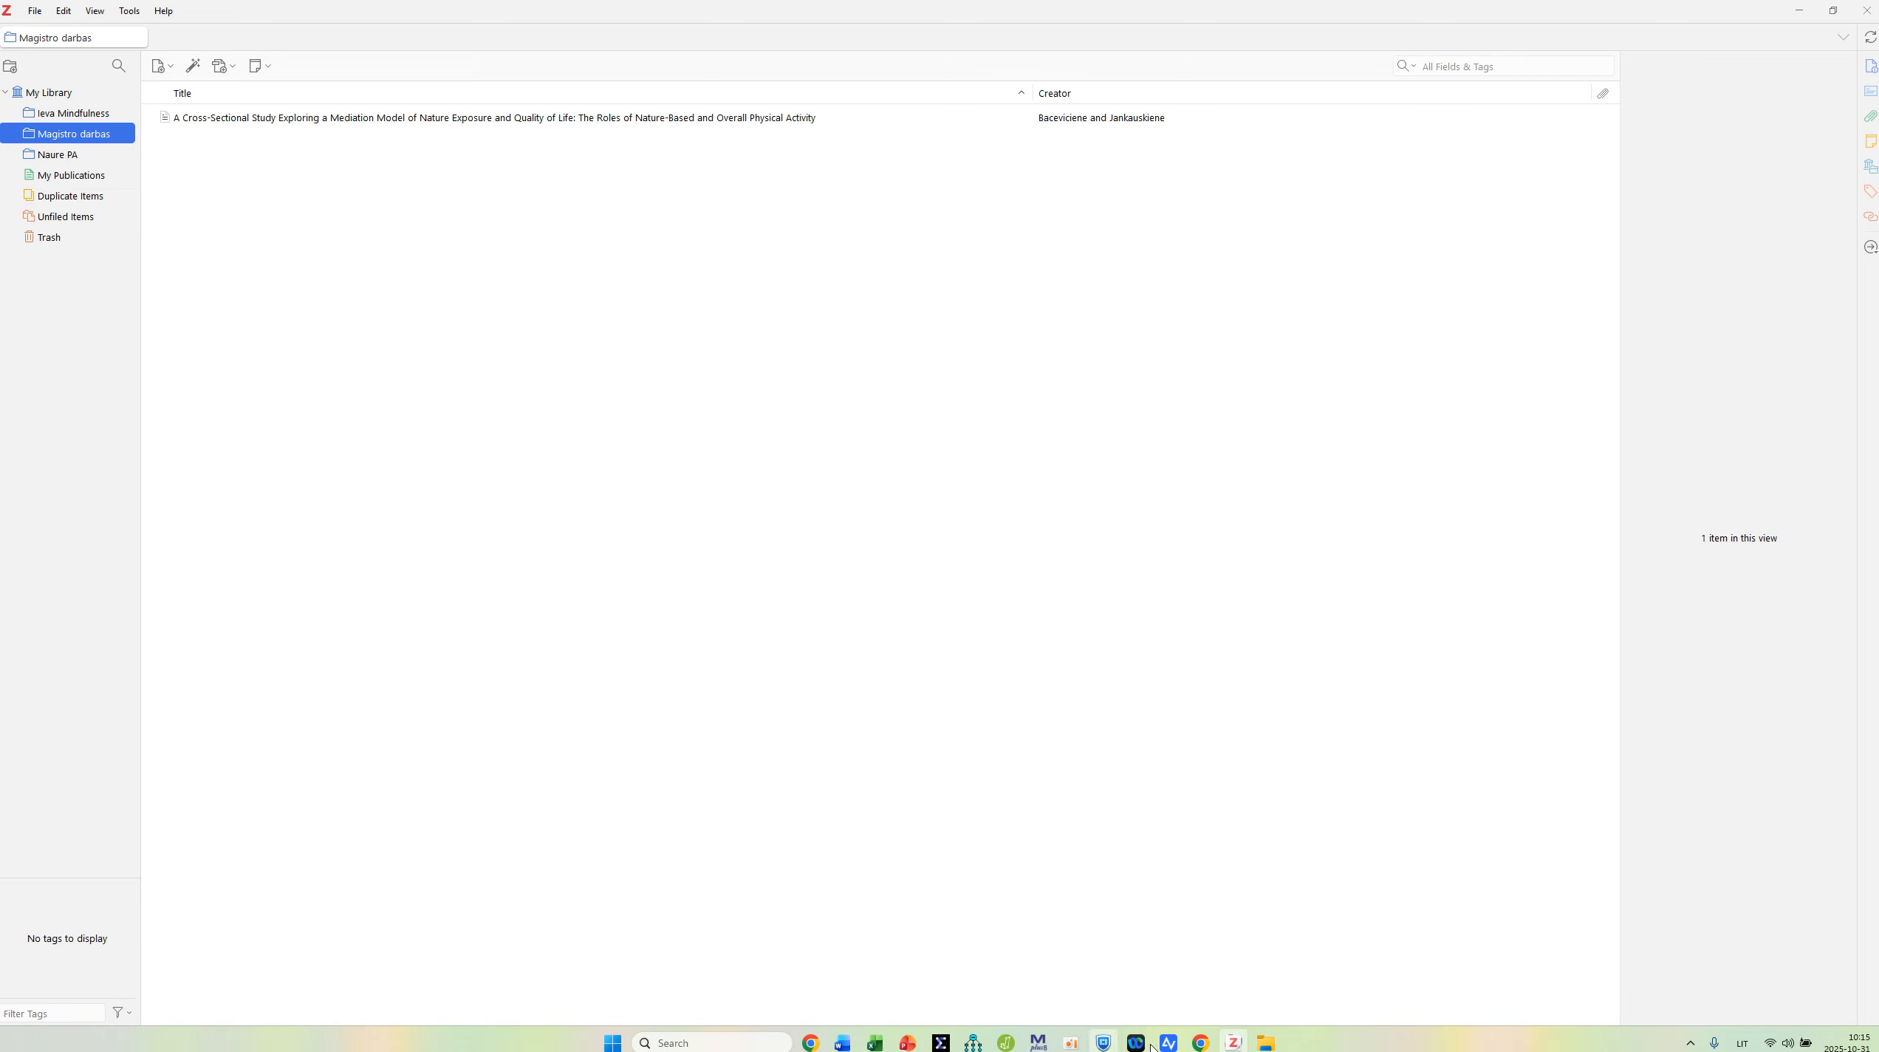
# Step: In Chrome, return to the Google Scholar profile and open the Springer page of the 2025 "Self-Compassion Around the World" article
pyautogui.moveTo(1200, 1043)
pyautogui.click(1223, 952)
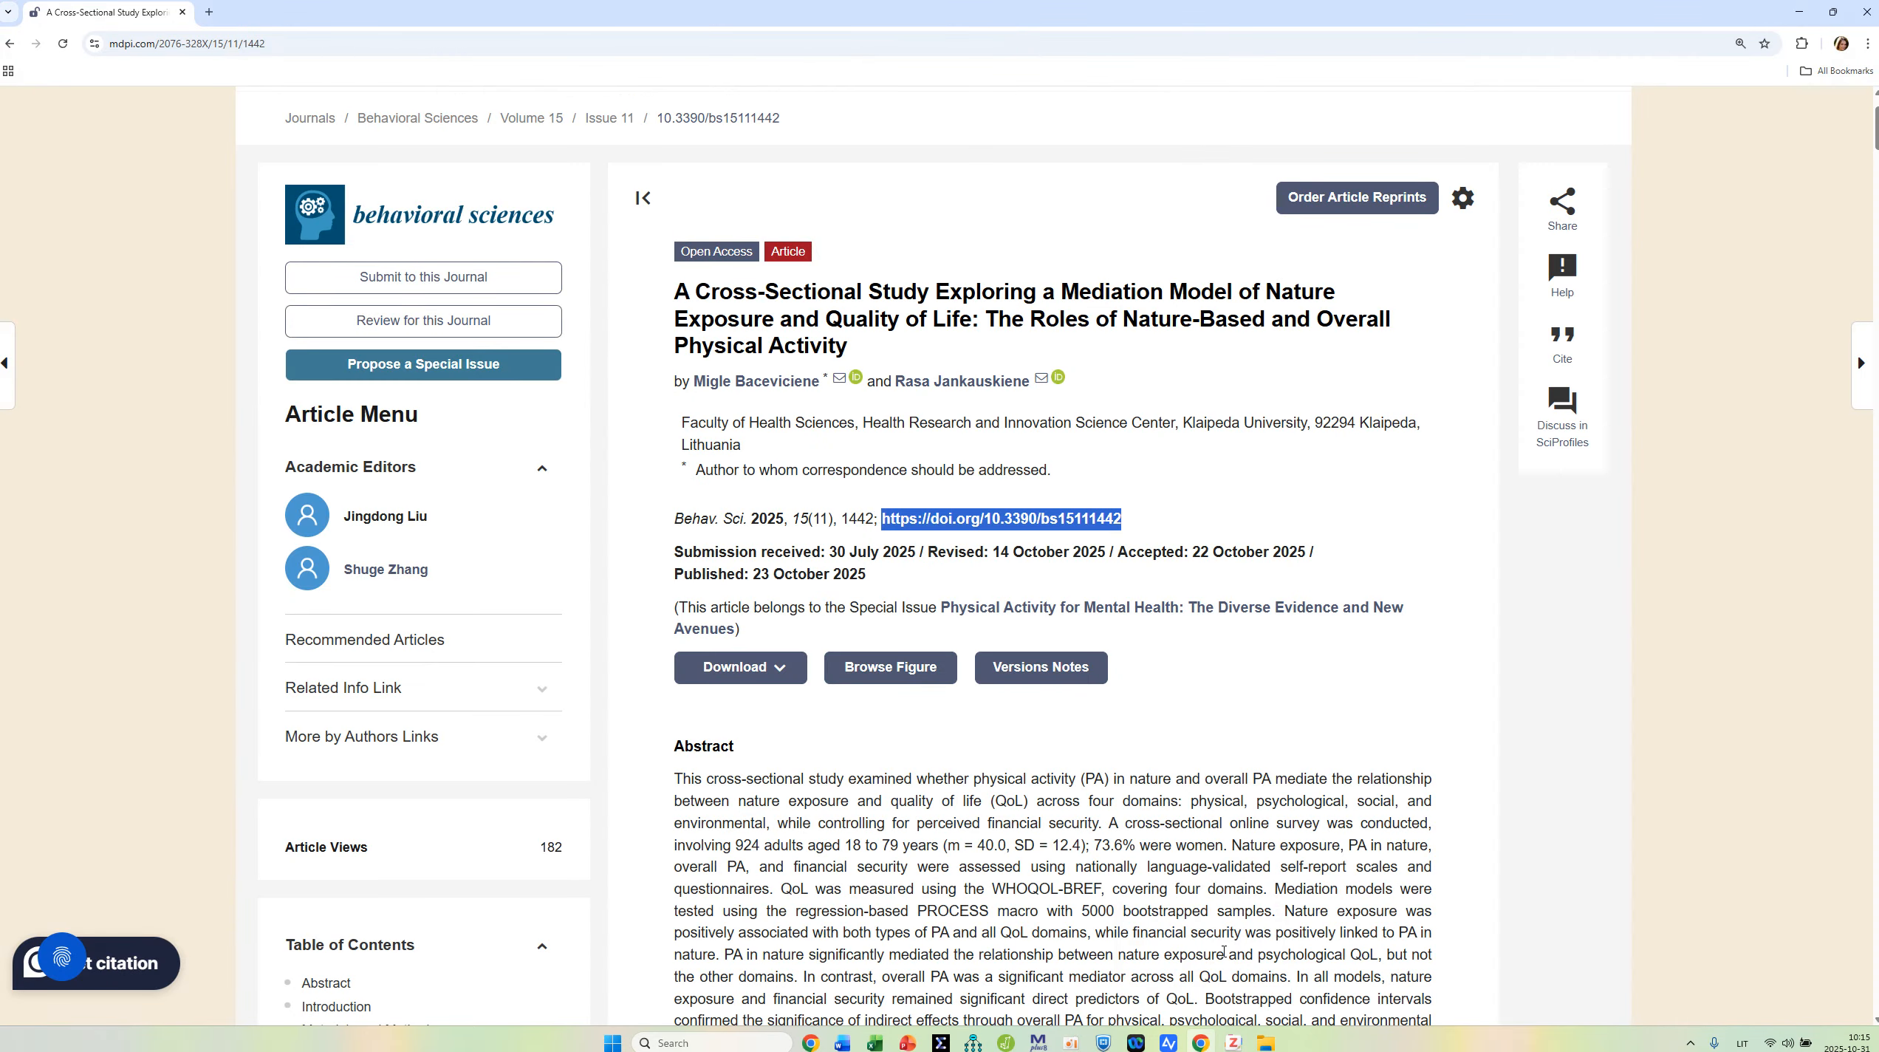
pyautogui.click(12, 44)
pyautogui.click(11, 44)
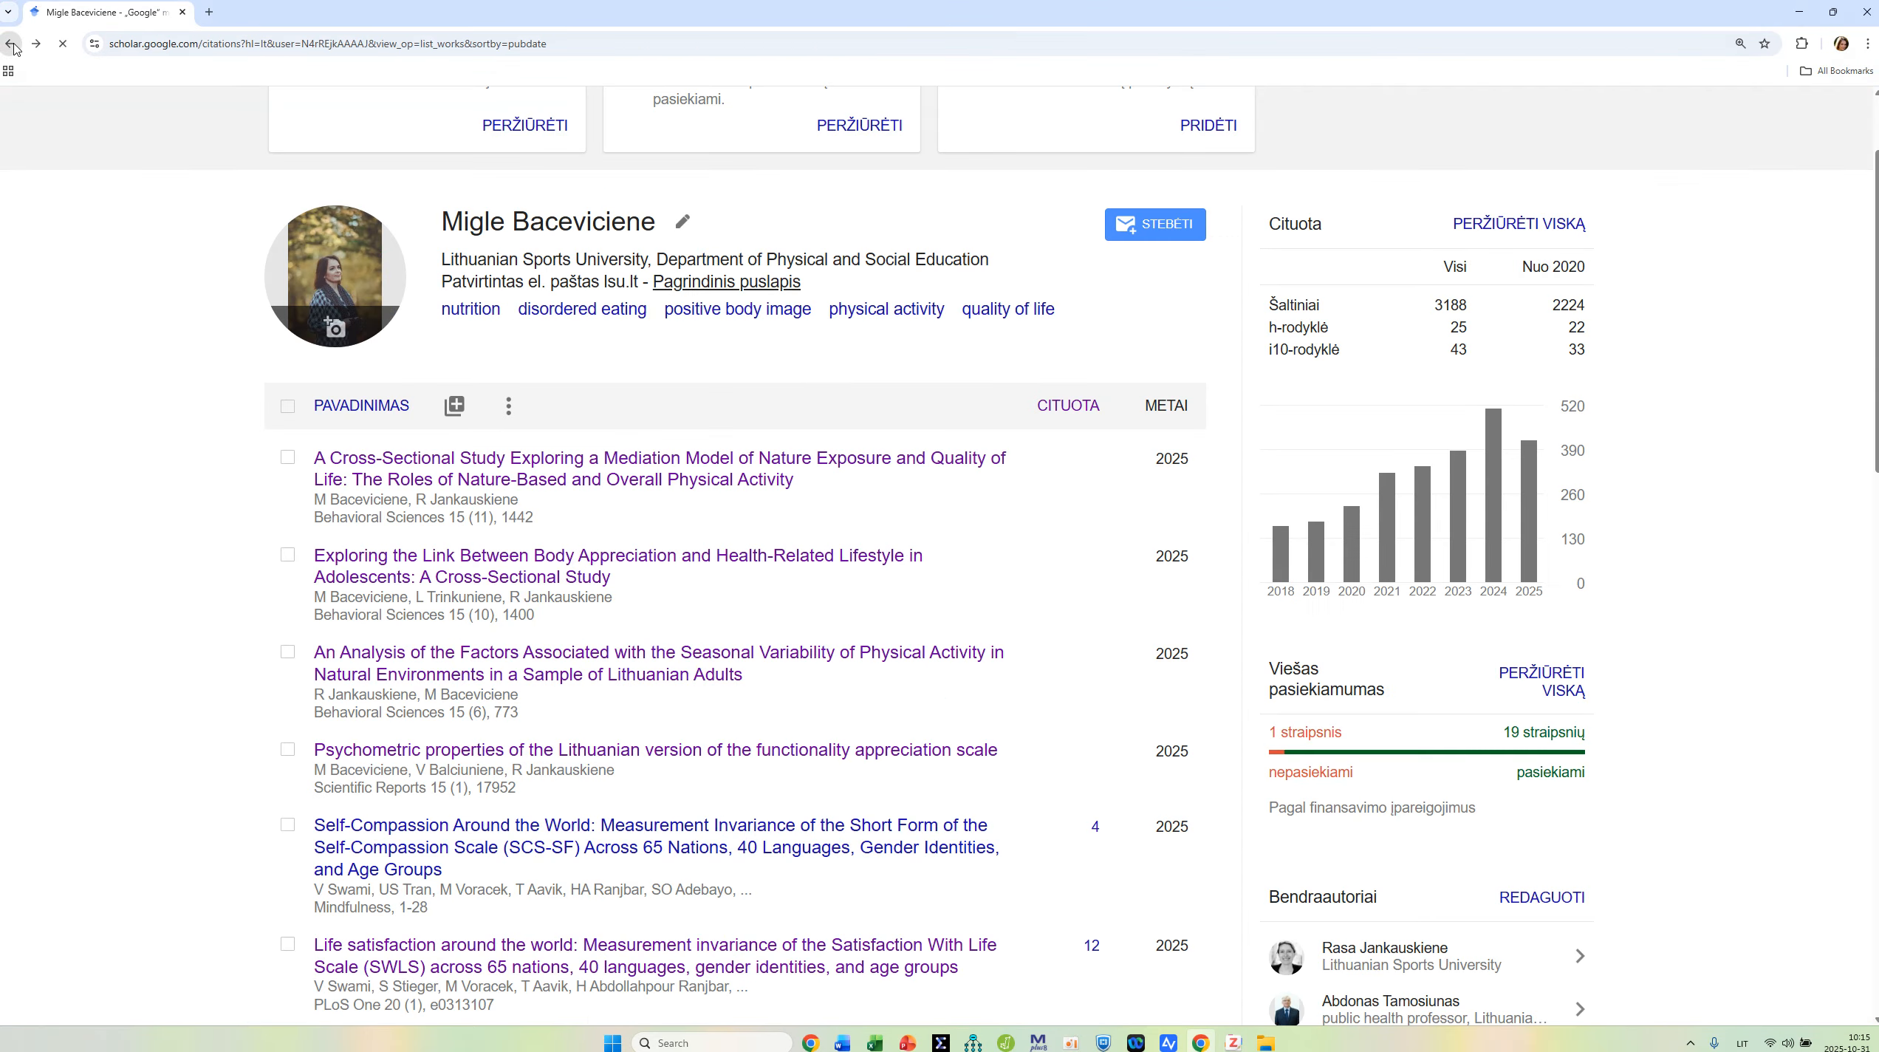
pyautogui.scroll(-3, 716, 579)
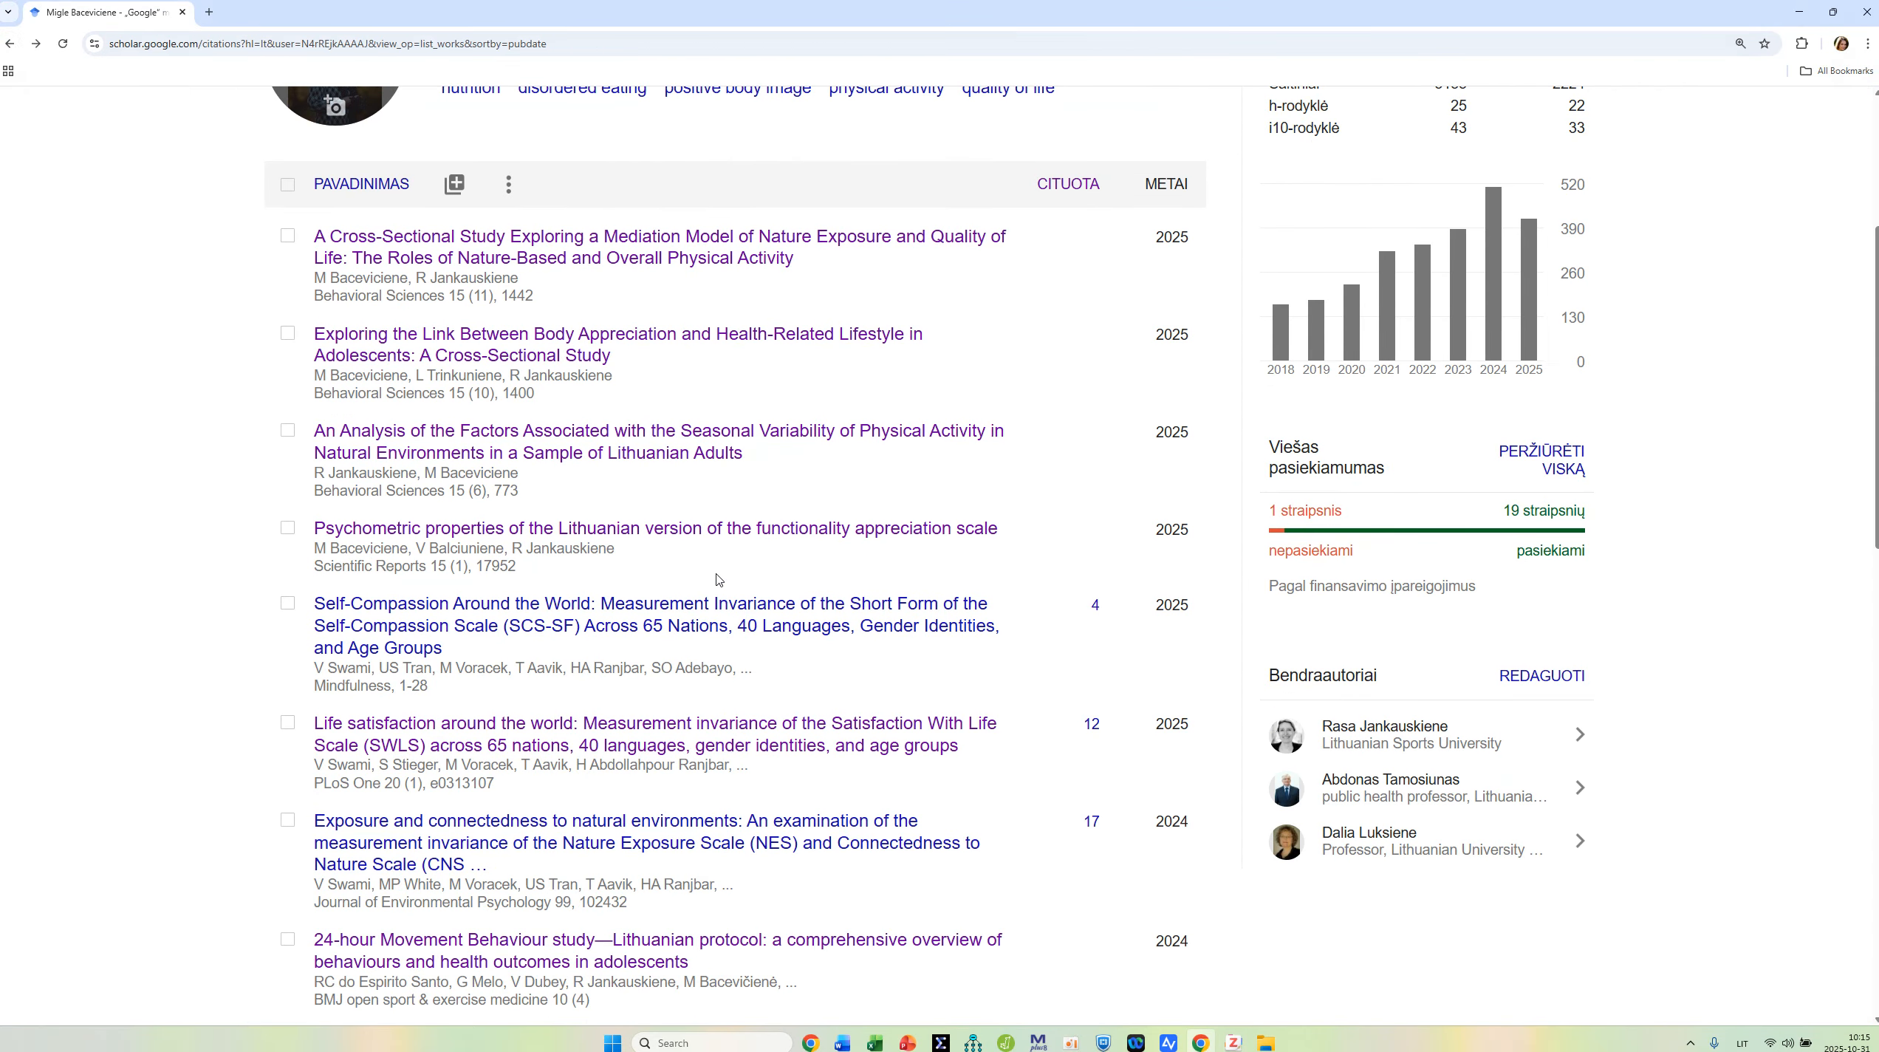
pyautogui.click(715, 620)
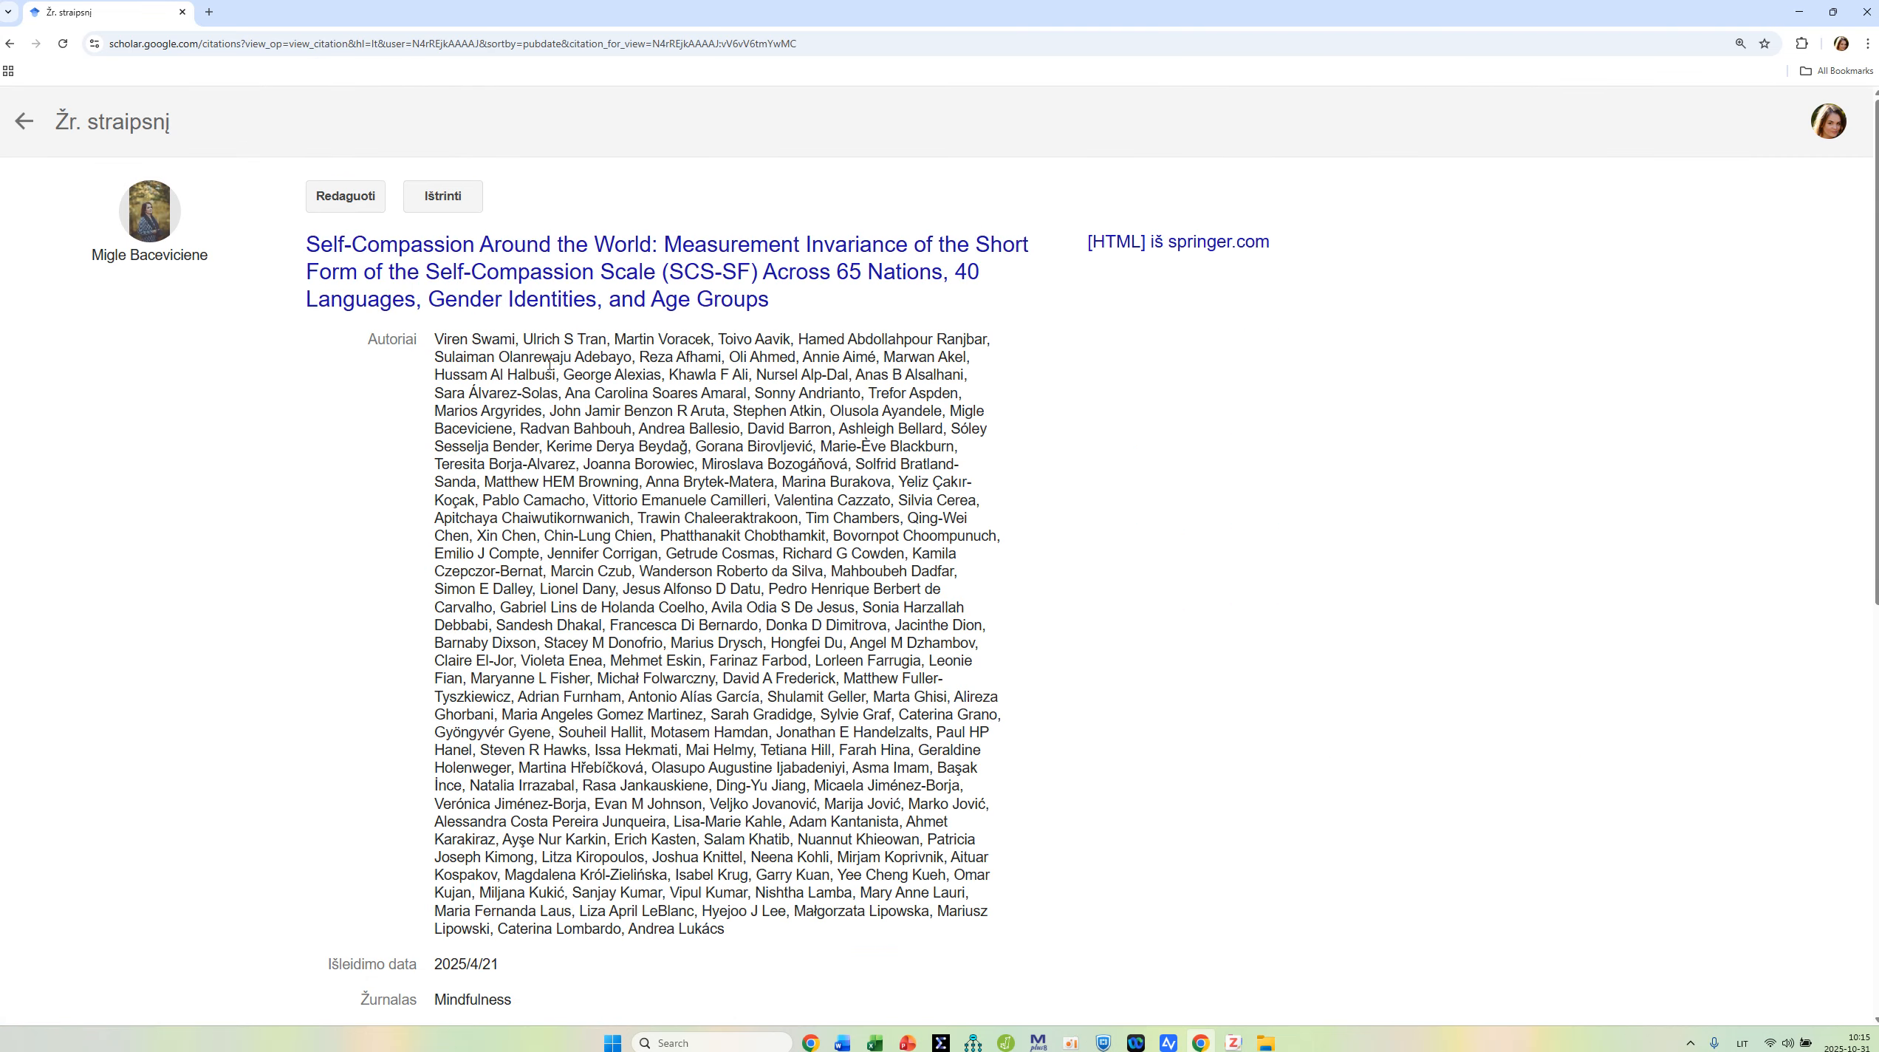
pyautogui.click(556, 297)
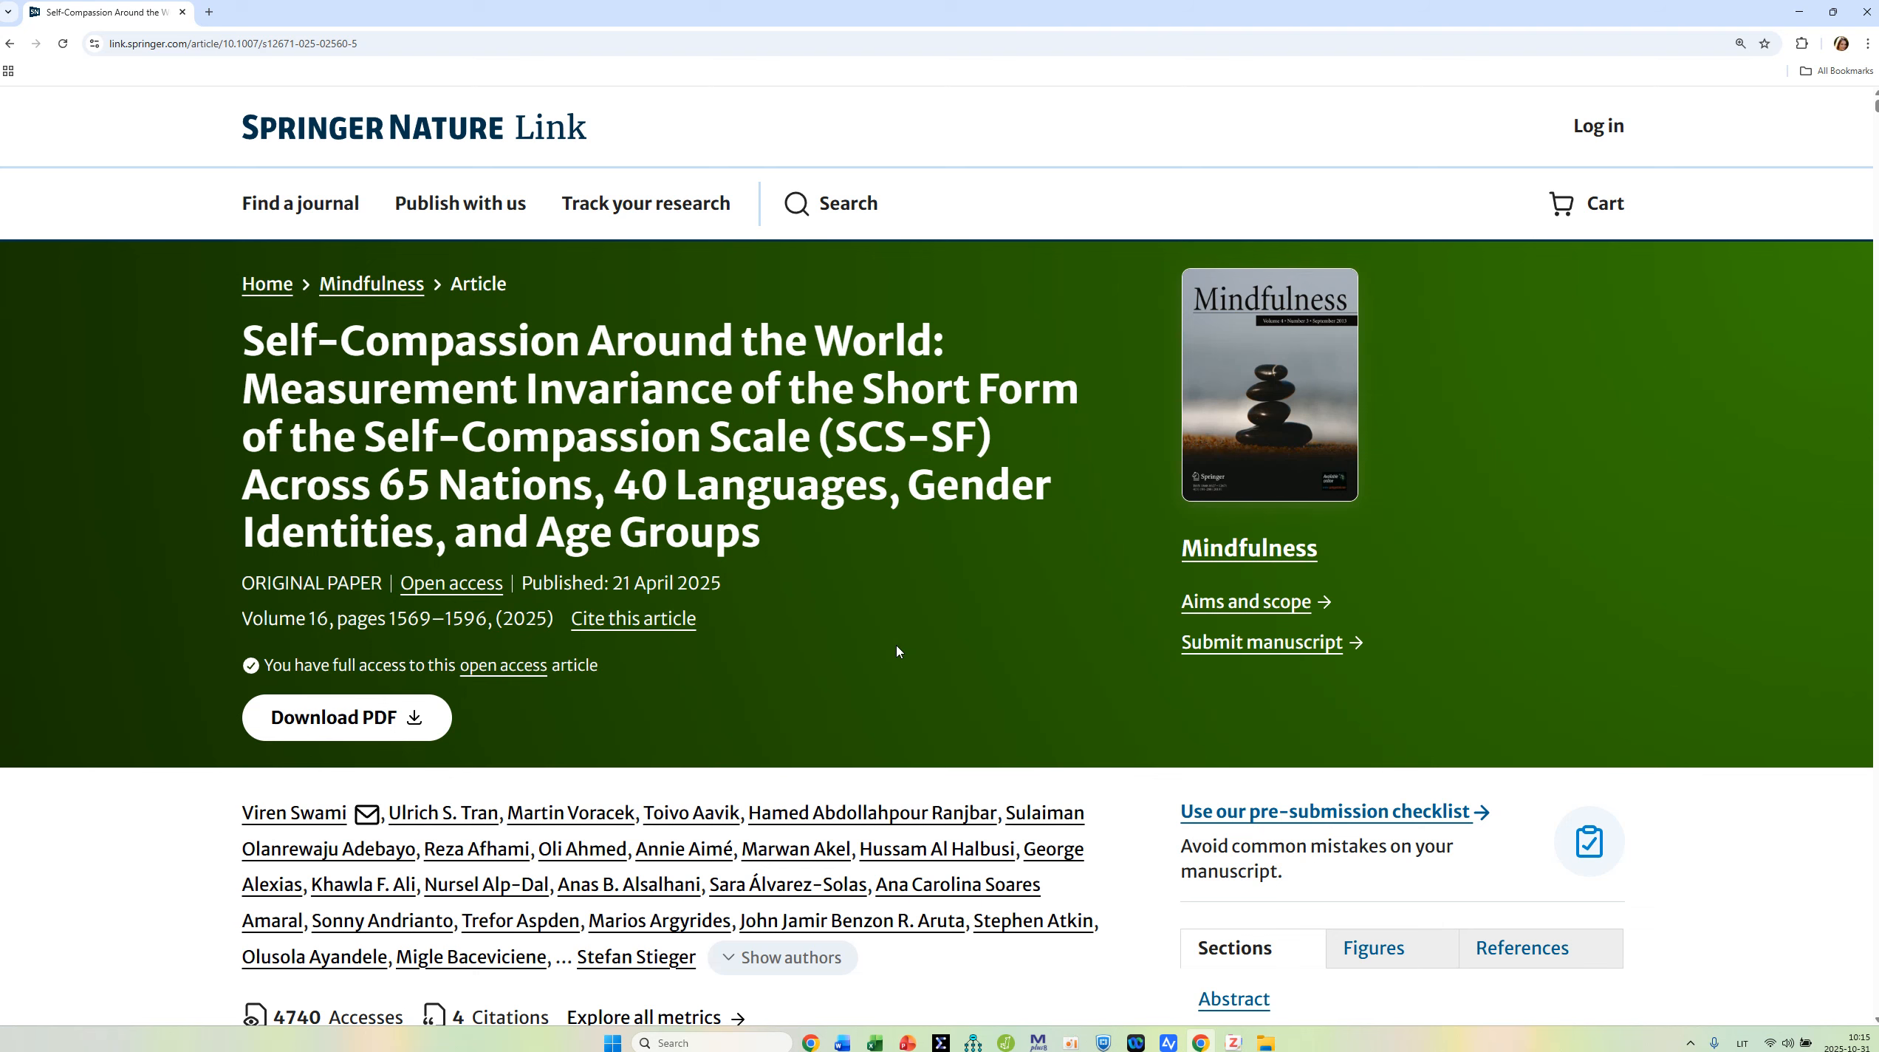
# Step: Look for the DOI around the top of the article page, and download the article's PDF and open it
pyautogui.scroll(-3, 897, 650)
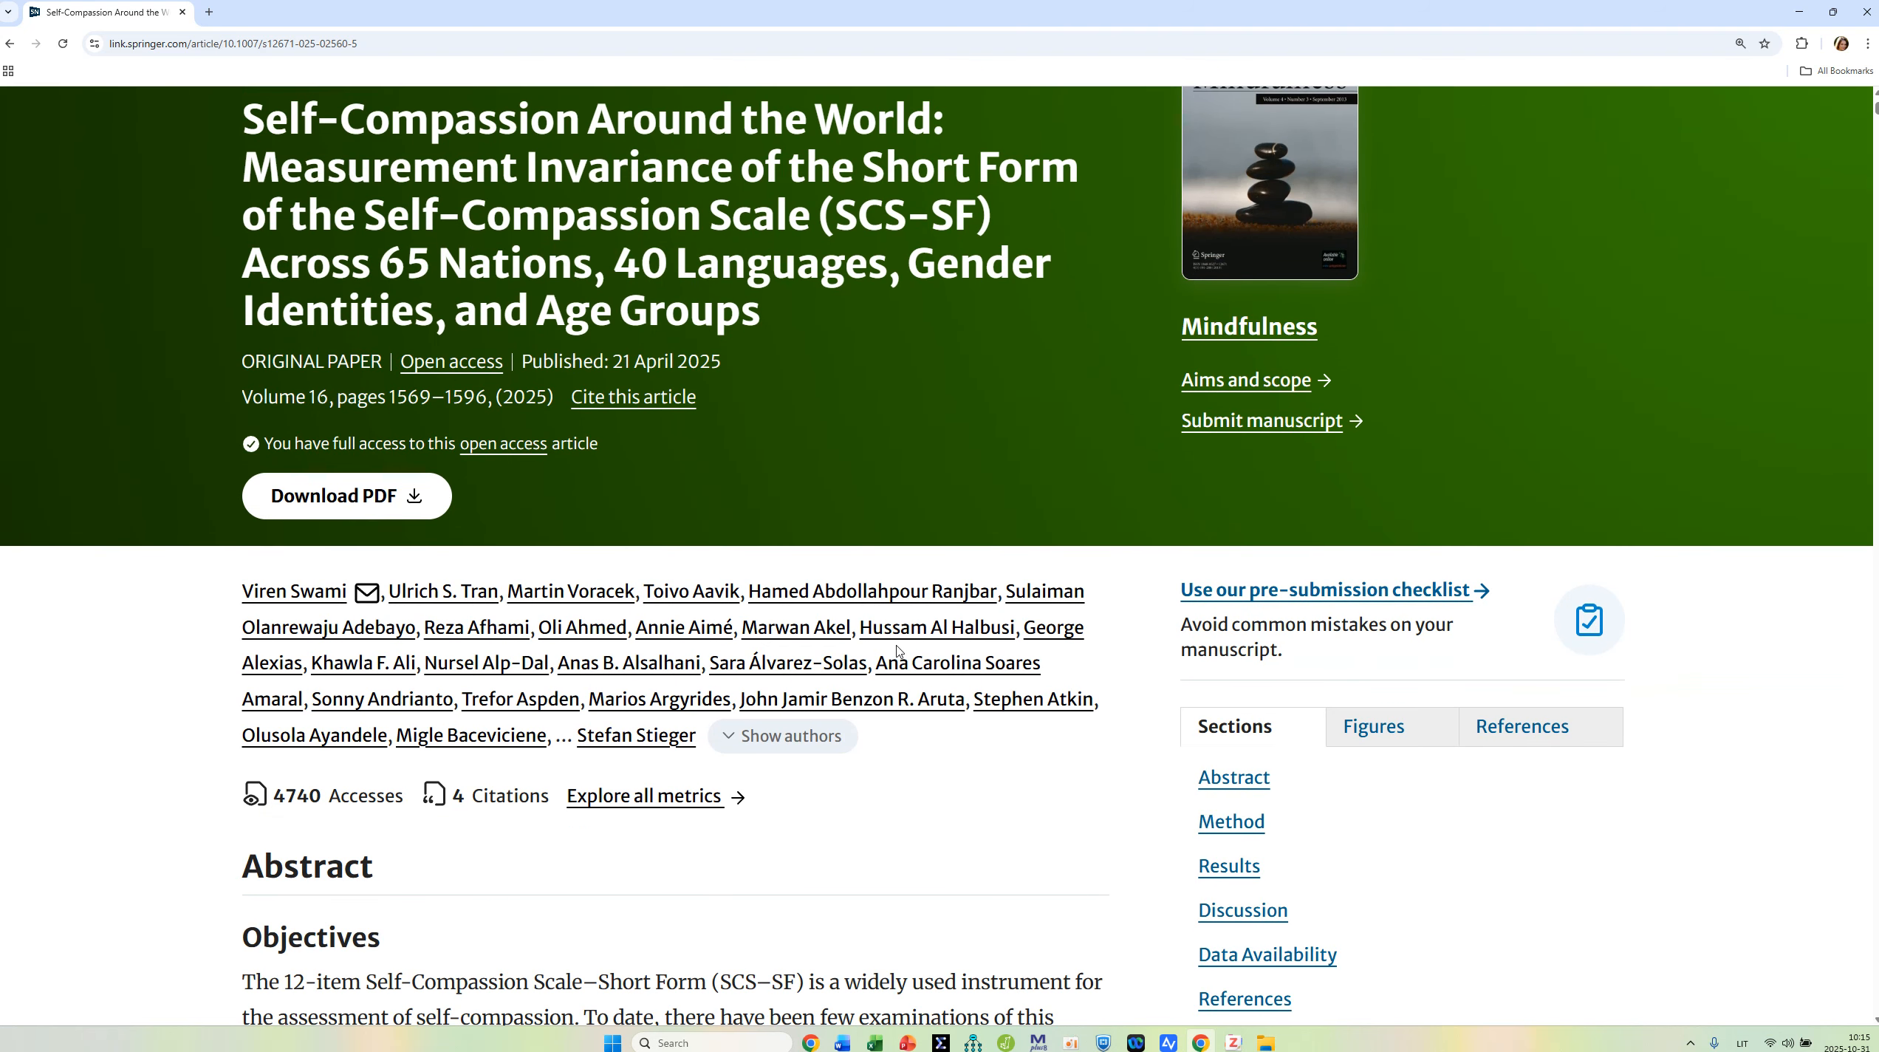
pyautogui.scroll(3, 898, 650)
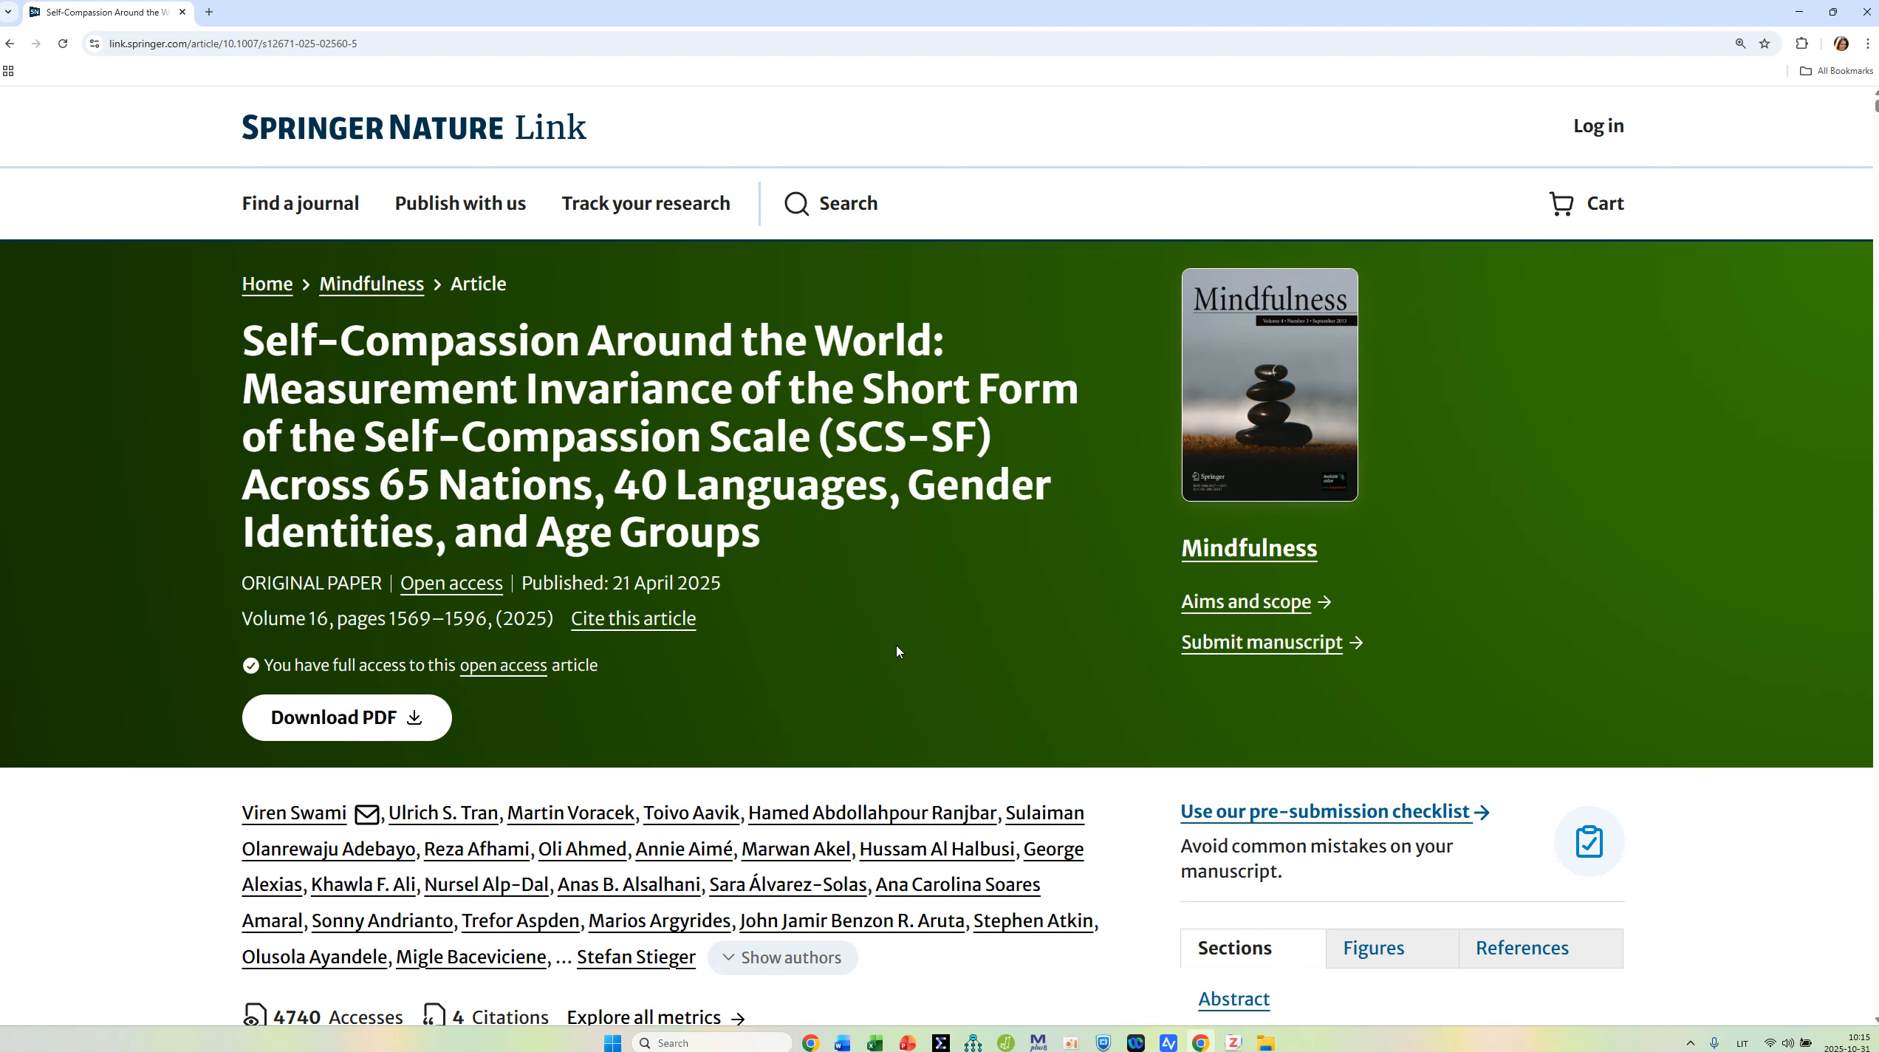
pyautogui.scroll(-3, 897, 650)
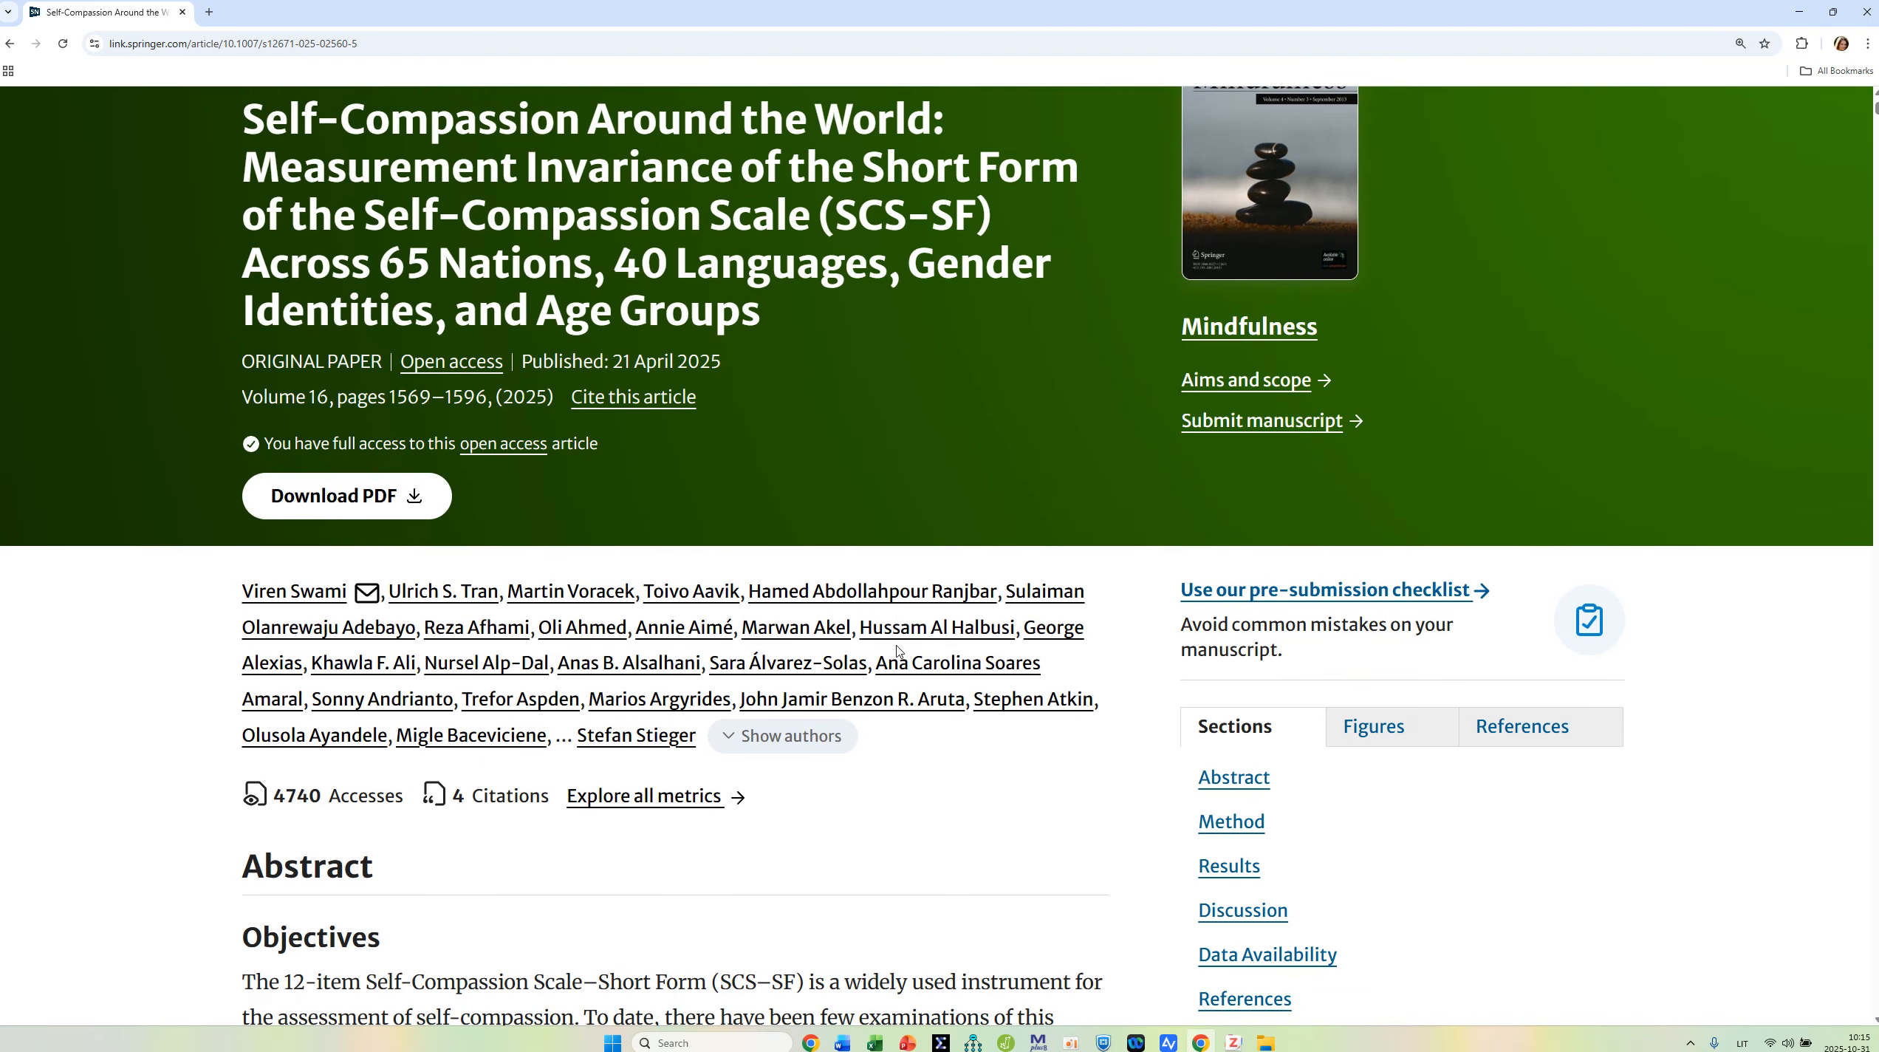
pyautogui.scroll(3, 897, 650)
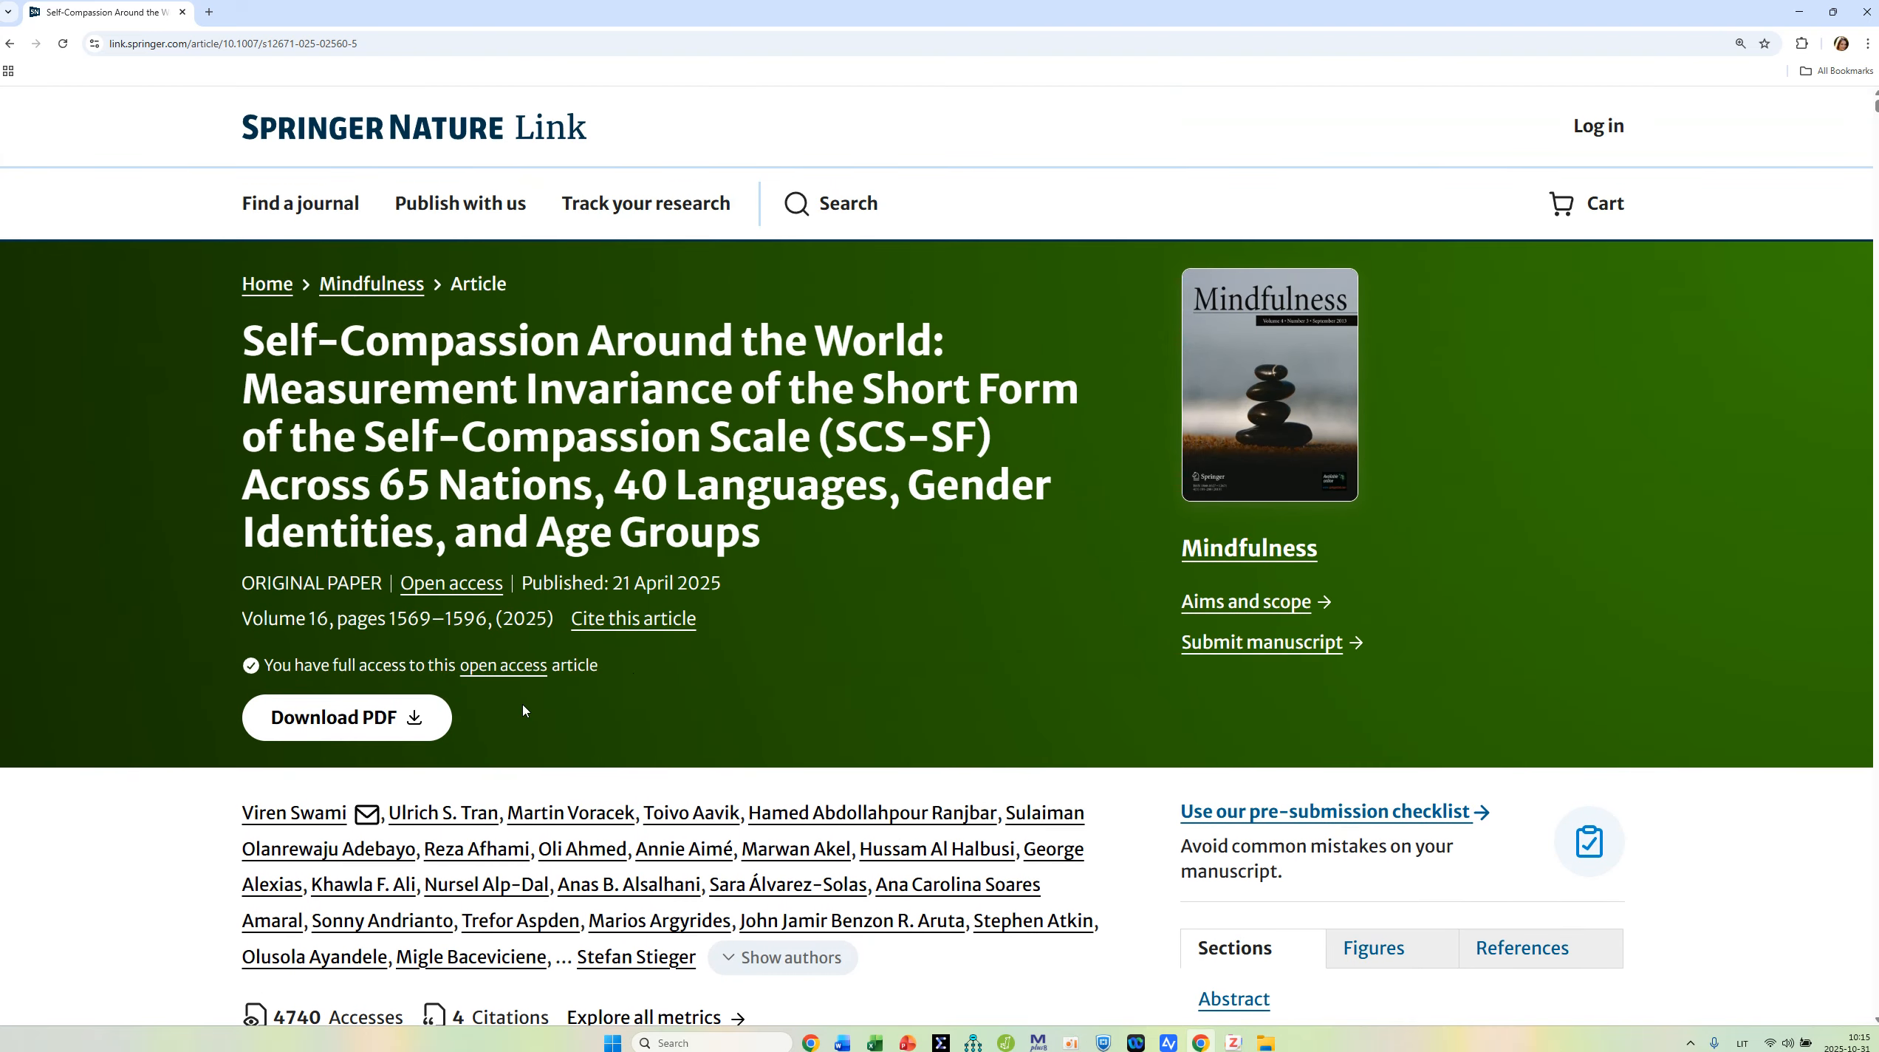
pyautogui.scroll(-5, 850, 636)
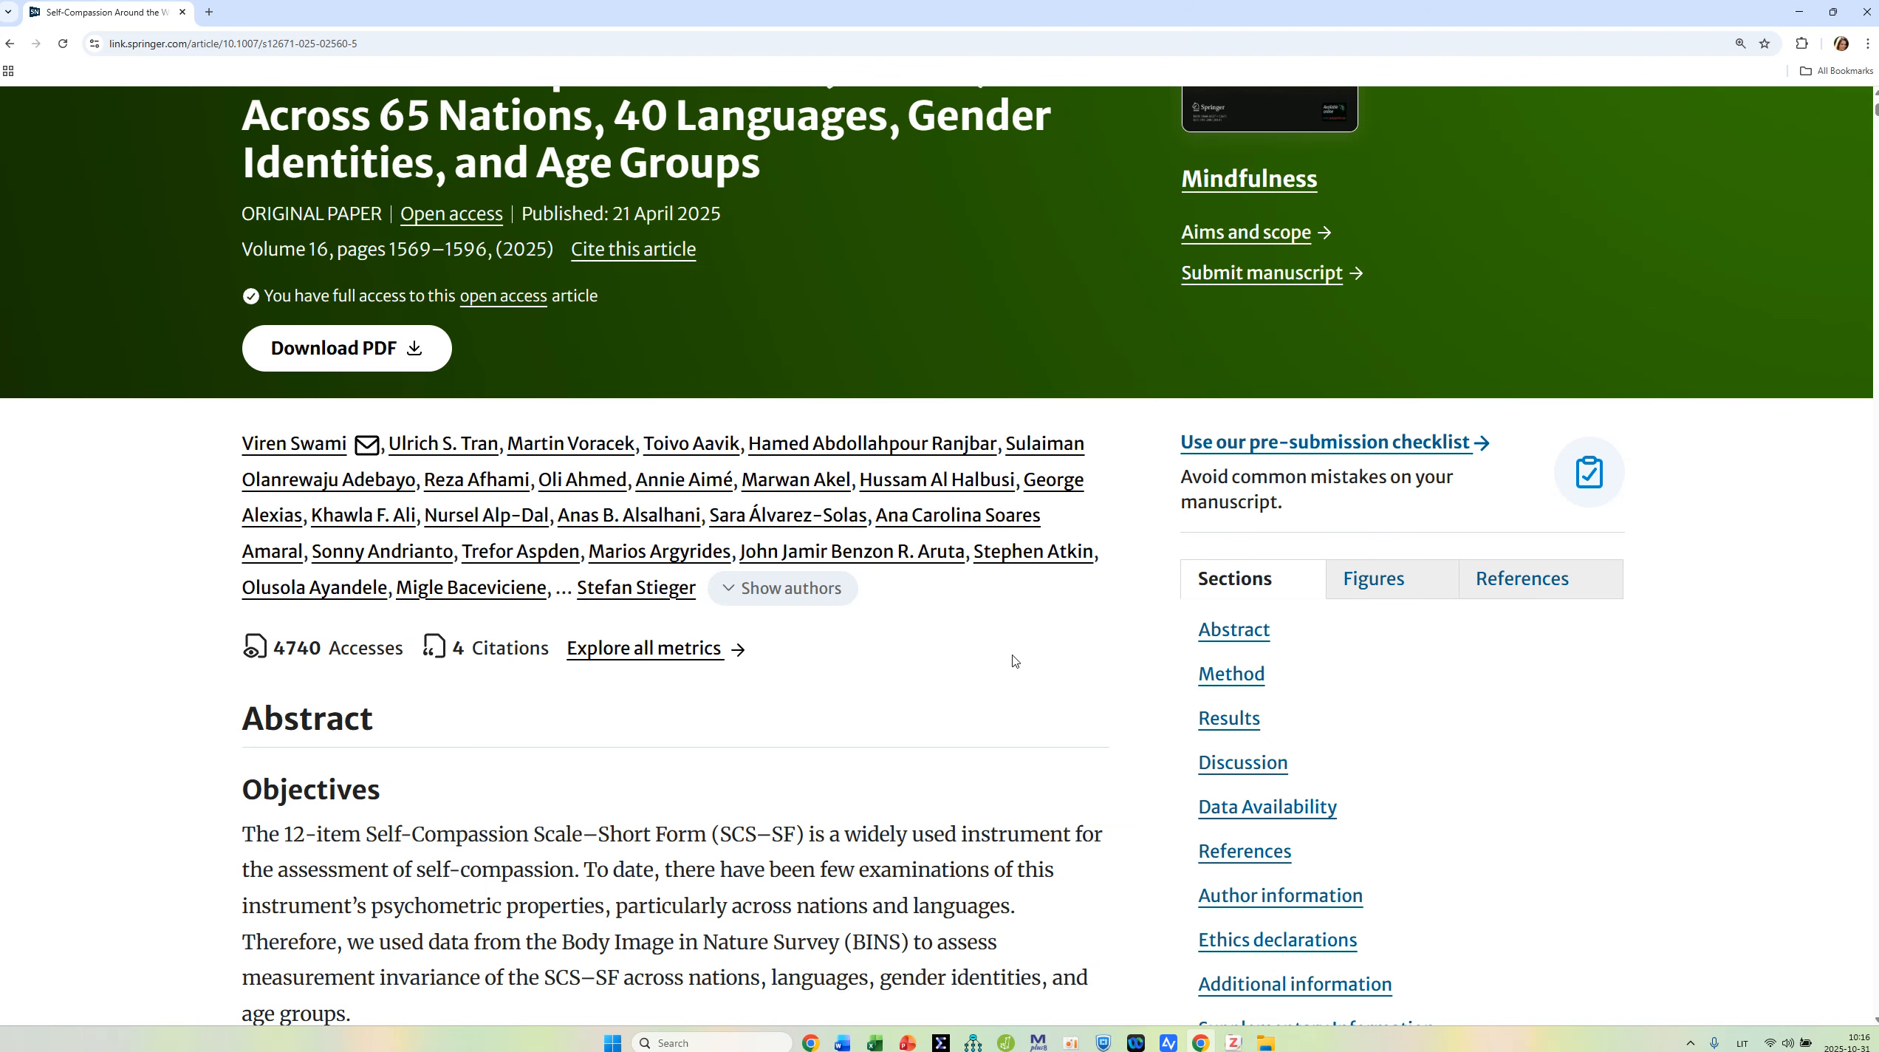
pyautogui.scroll(5, 1013, 659)
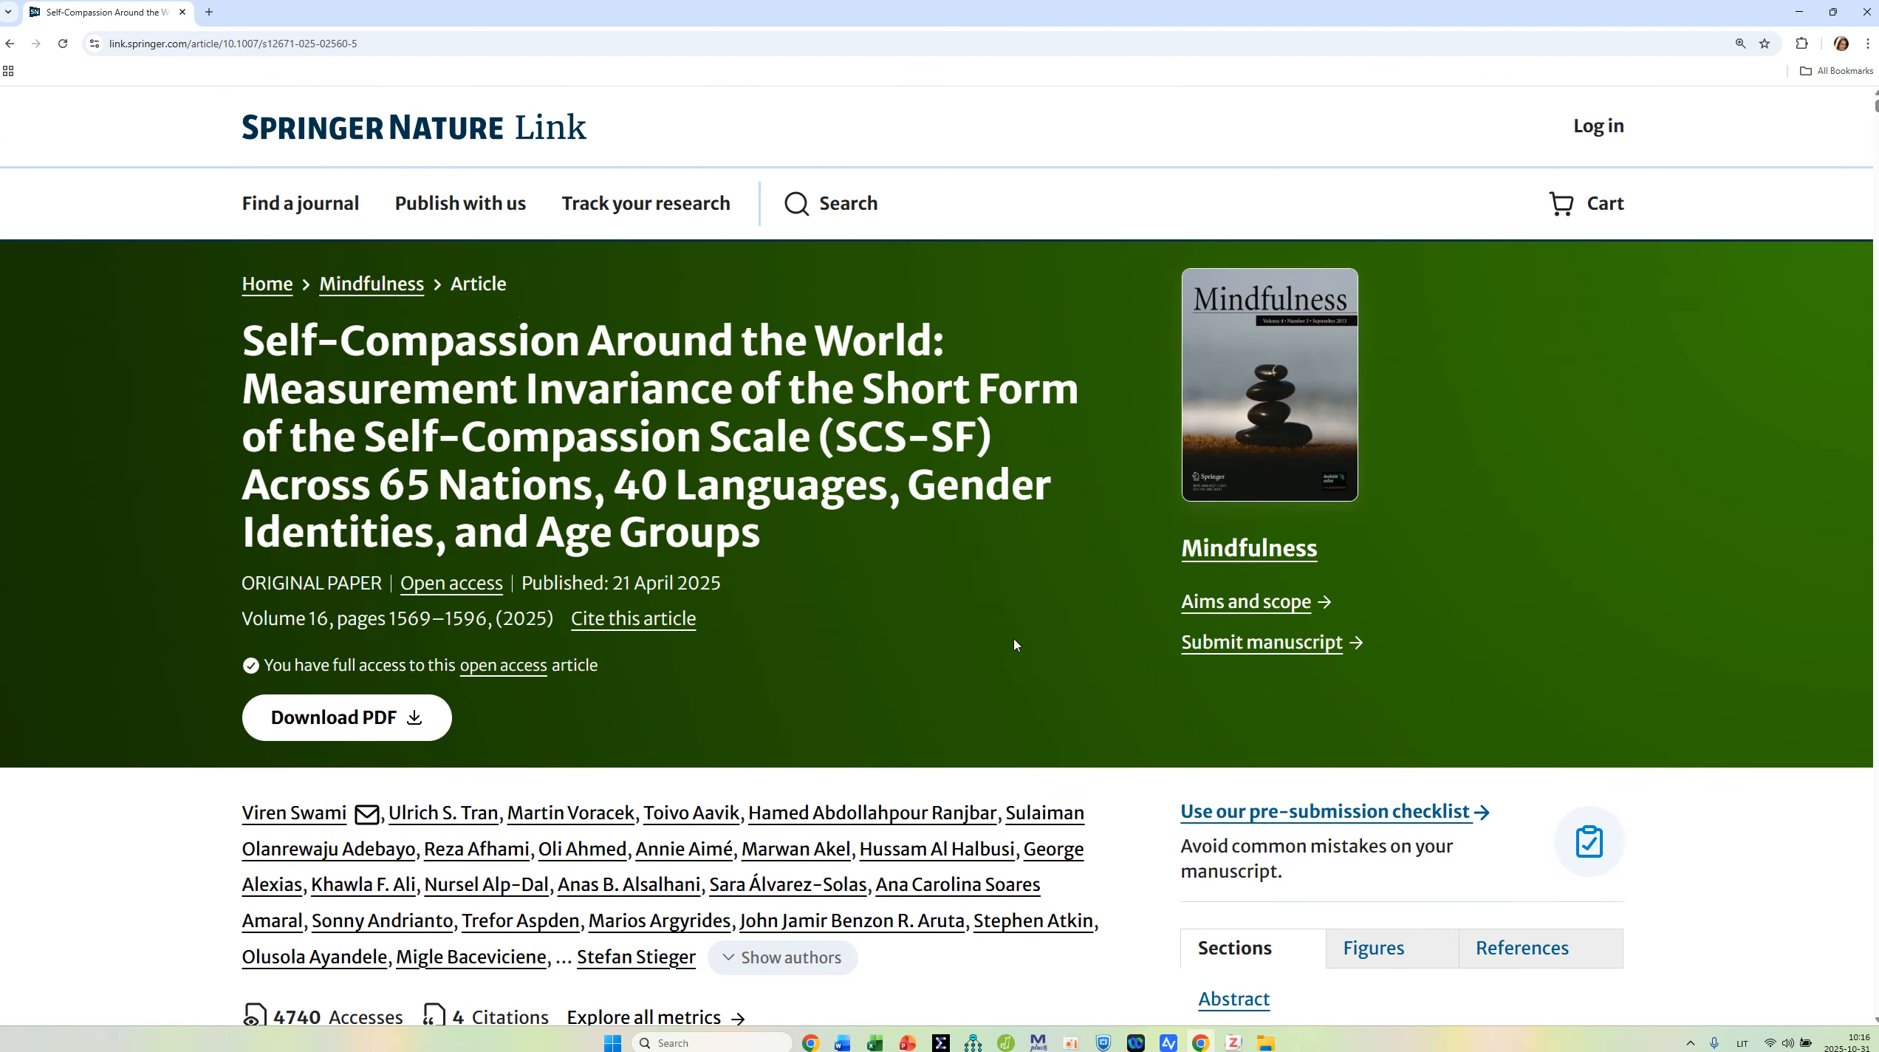
pyautogui.scroll(-2, 1012, 640)
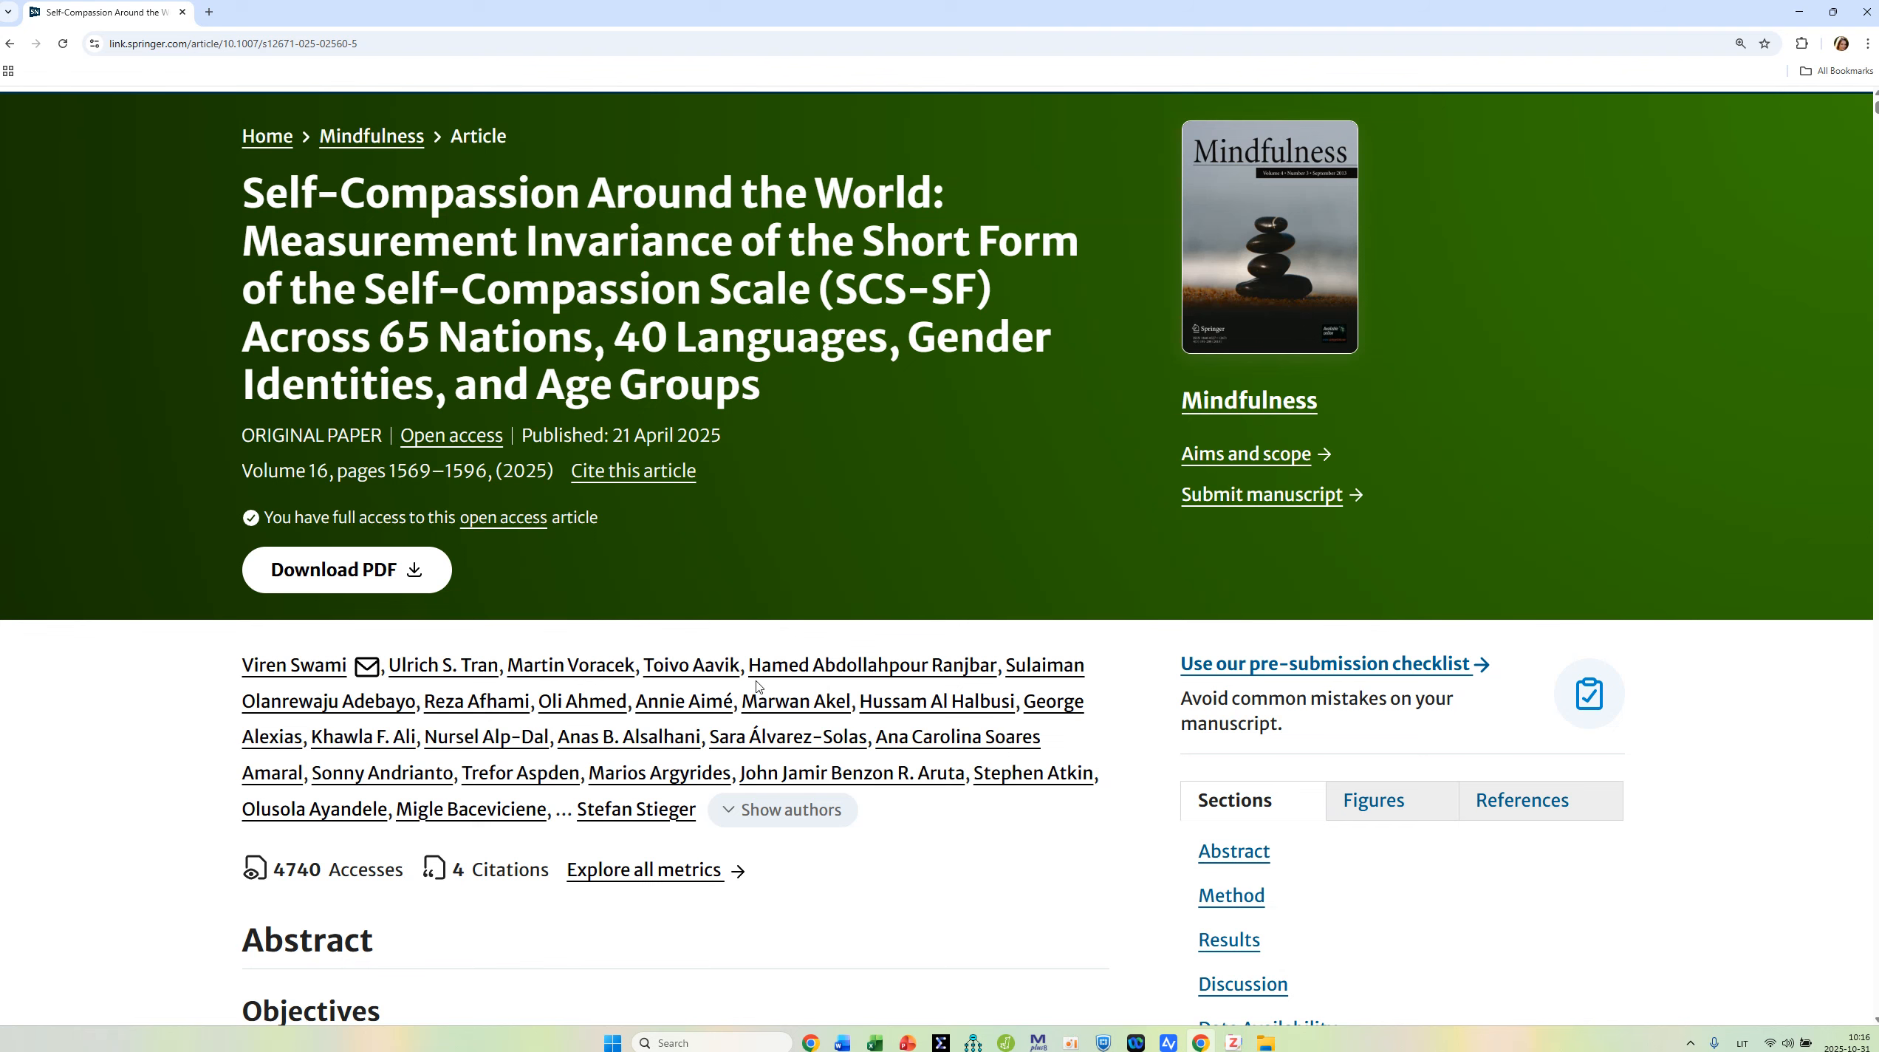
pyautogui.click(384, 582)
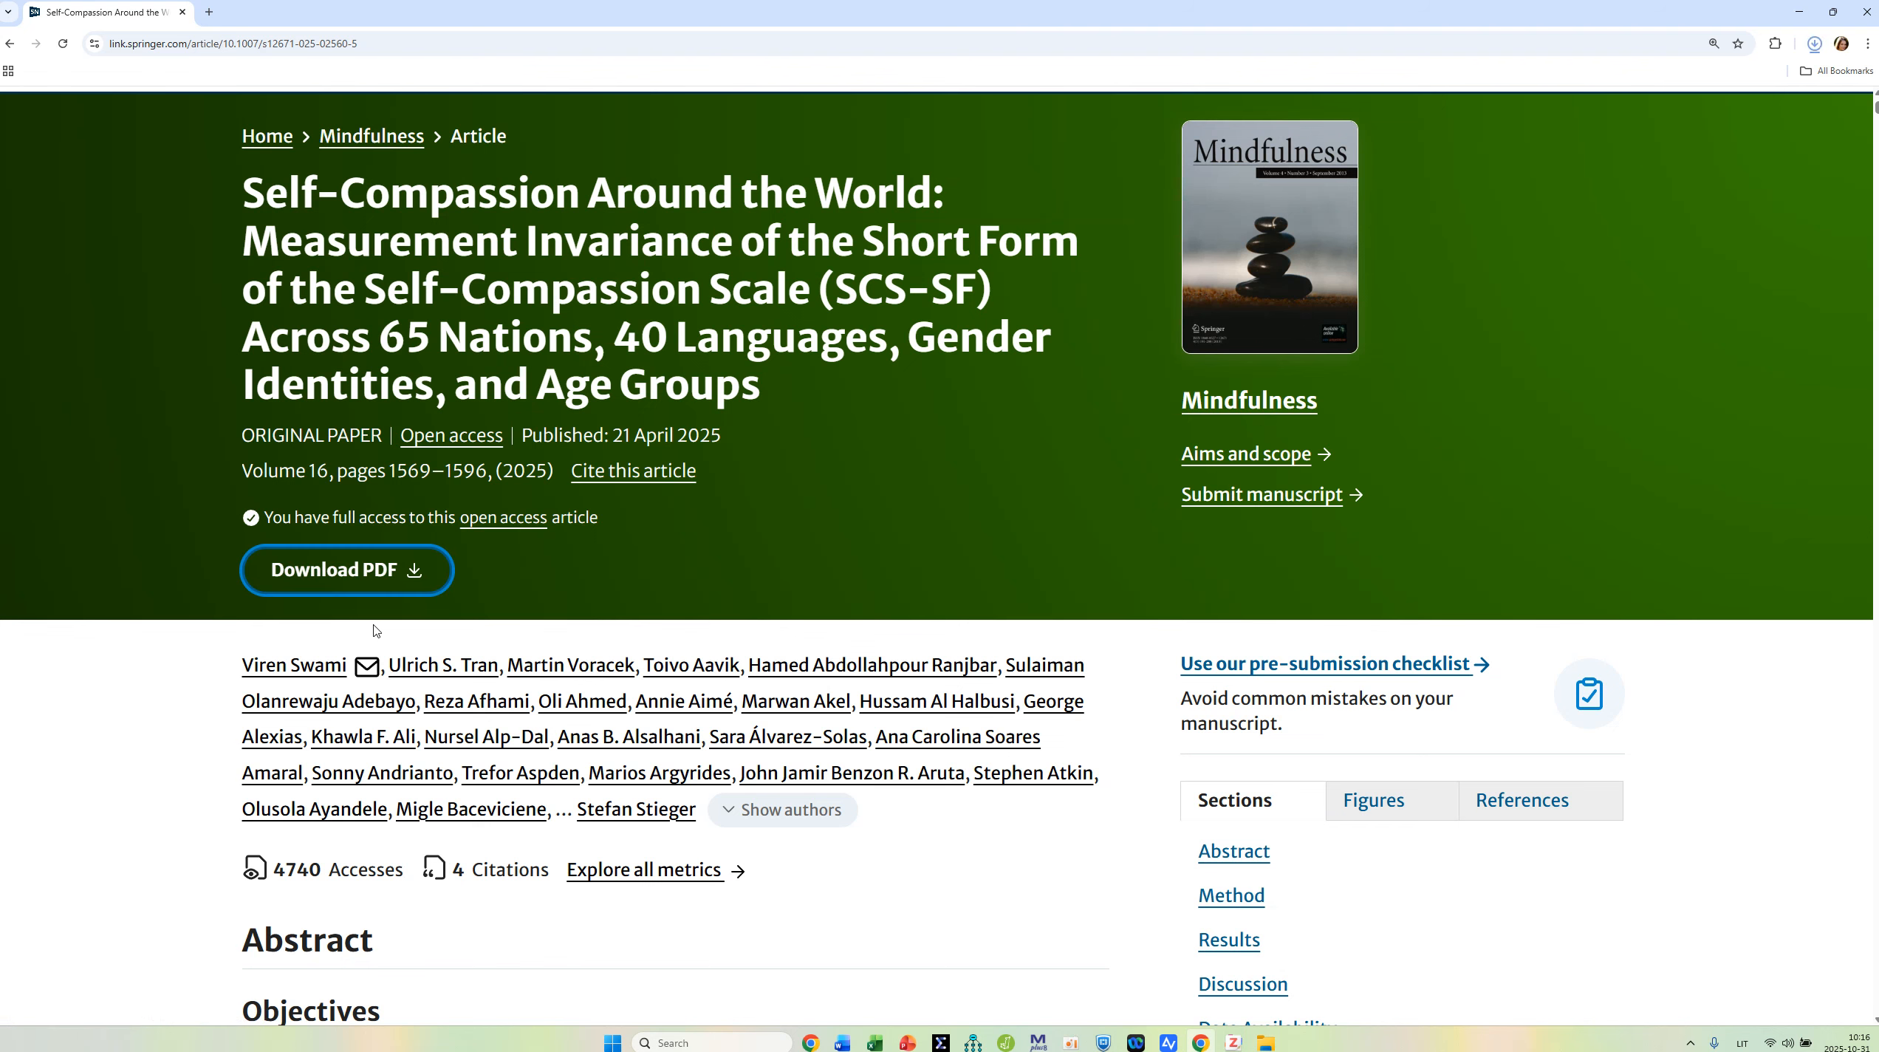
pyautogui.click(1692, 81)
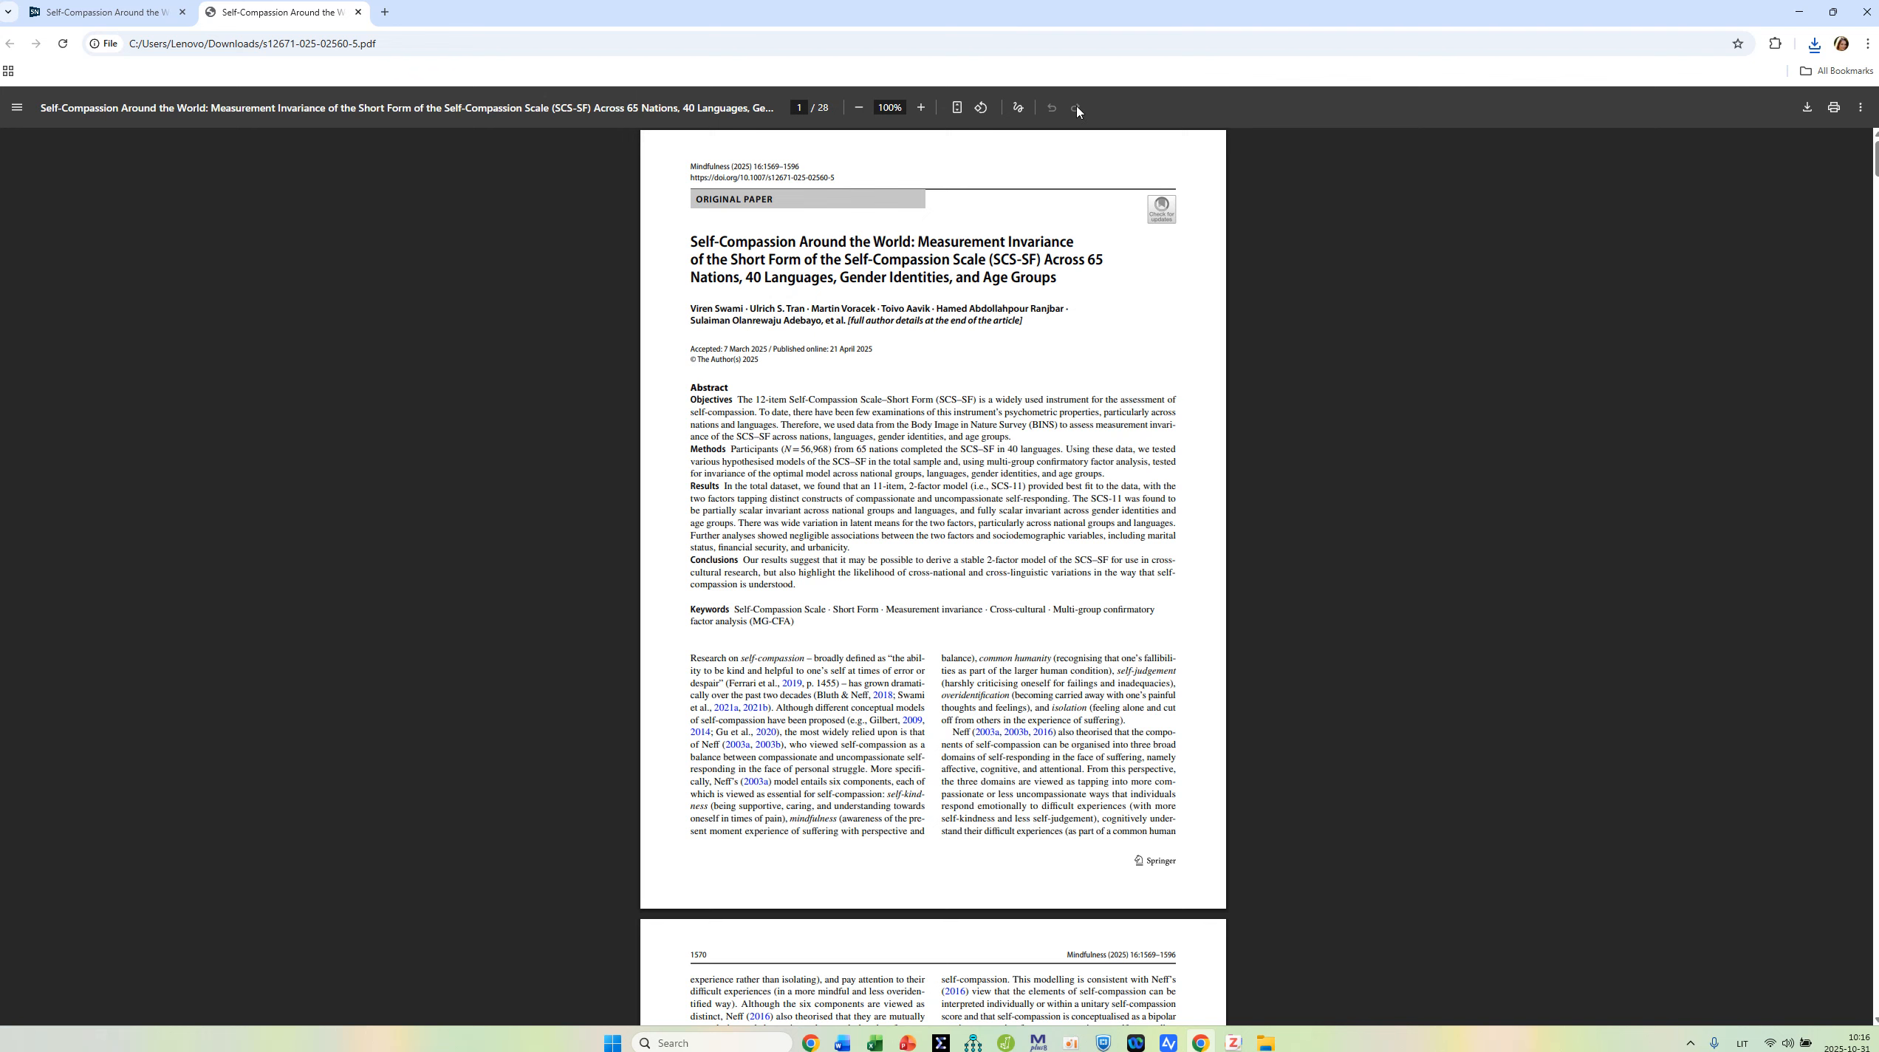
pyautogui.click(920, 107)
pyautogui.click(921, 107)
pyautogui.click(921, 107)
pyautogui.click(920, 107)
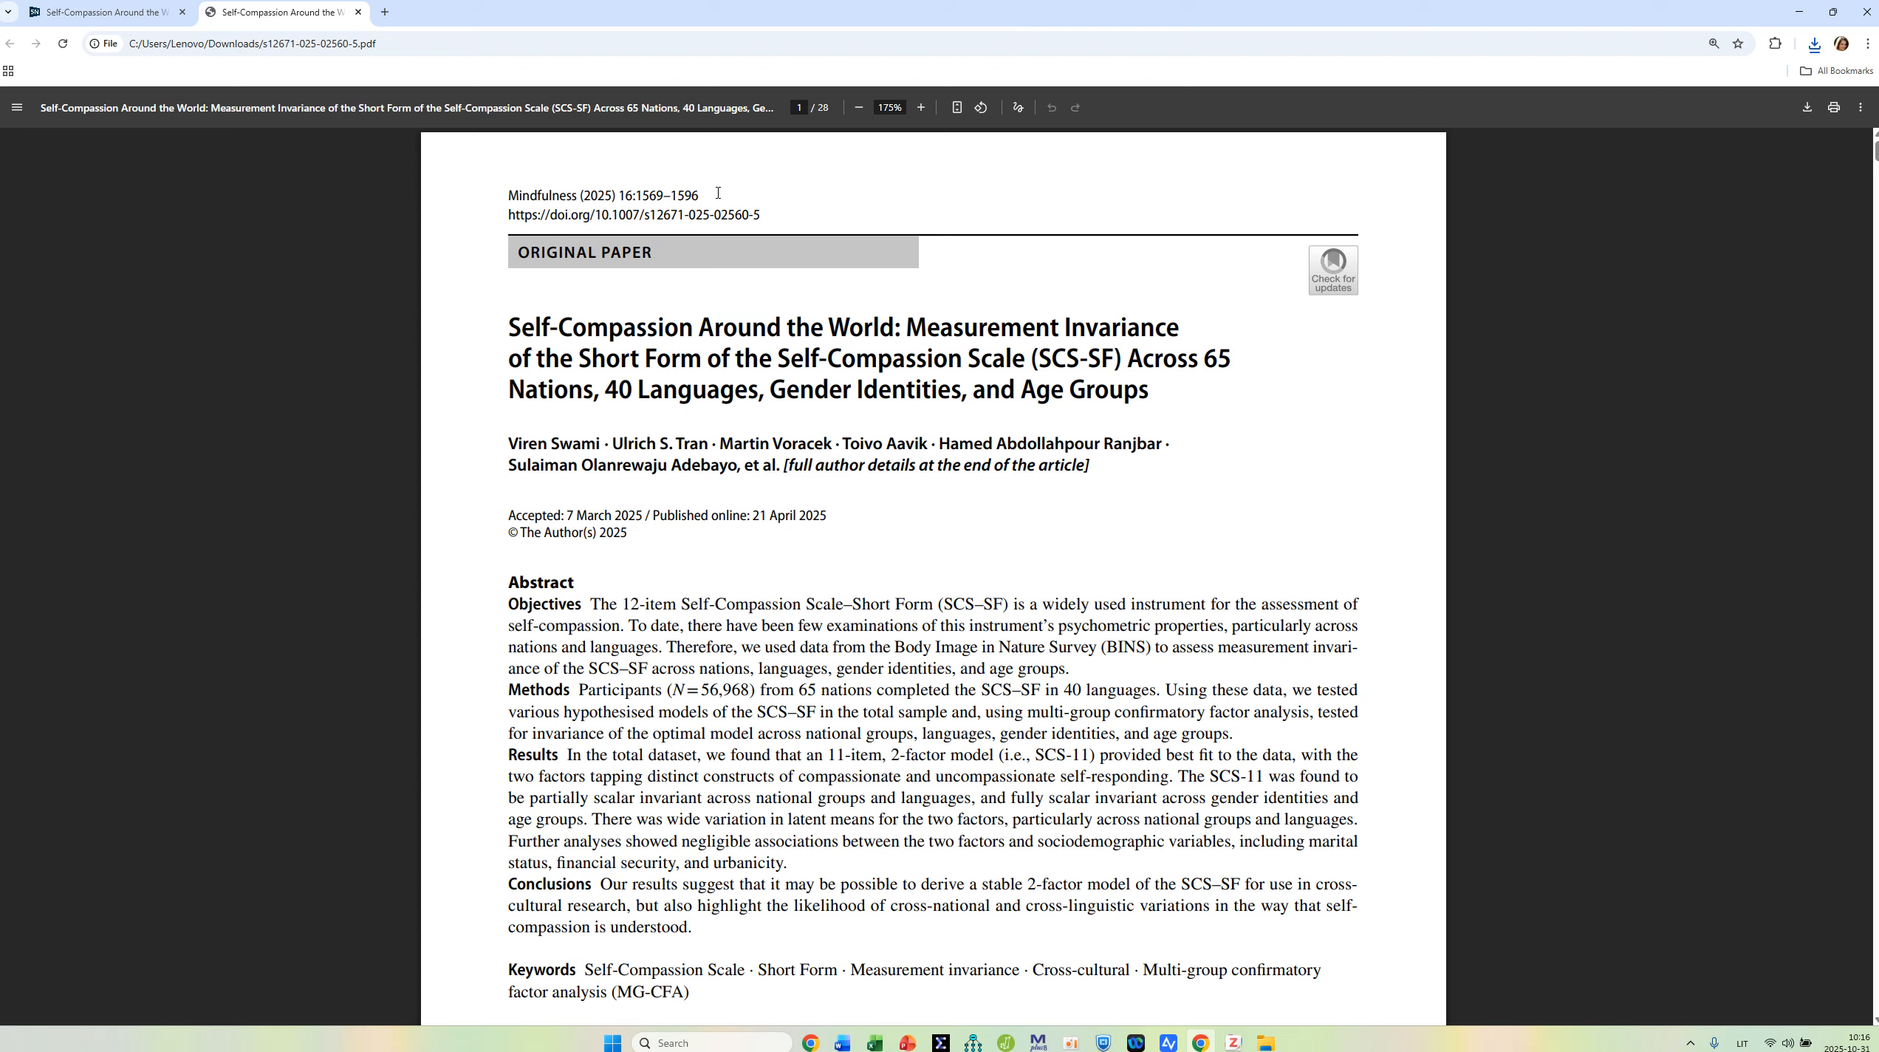
pyautogui.moveTo(717, 192); pyautogui.dragTo(788, 213)
pyautogui.hotkey('ctrl', 'c')
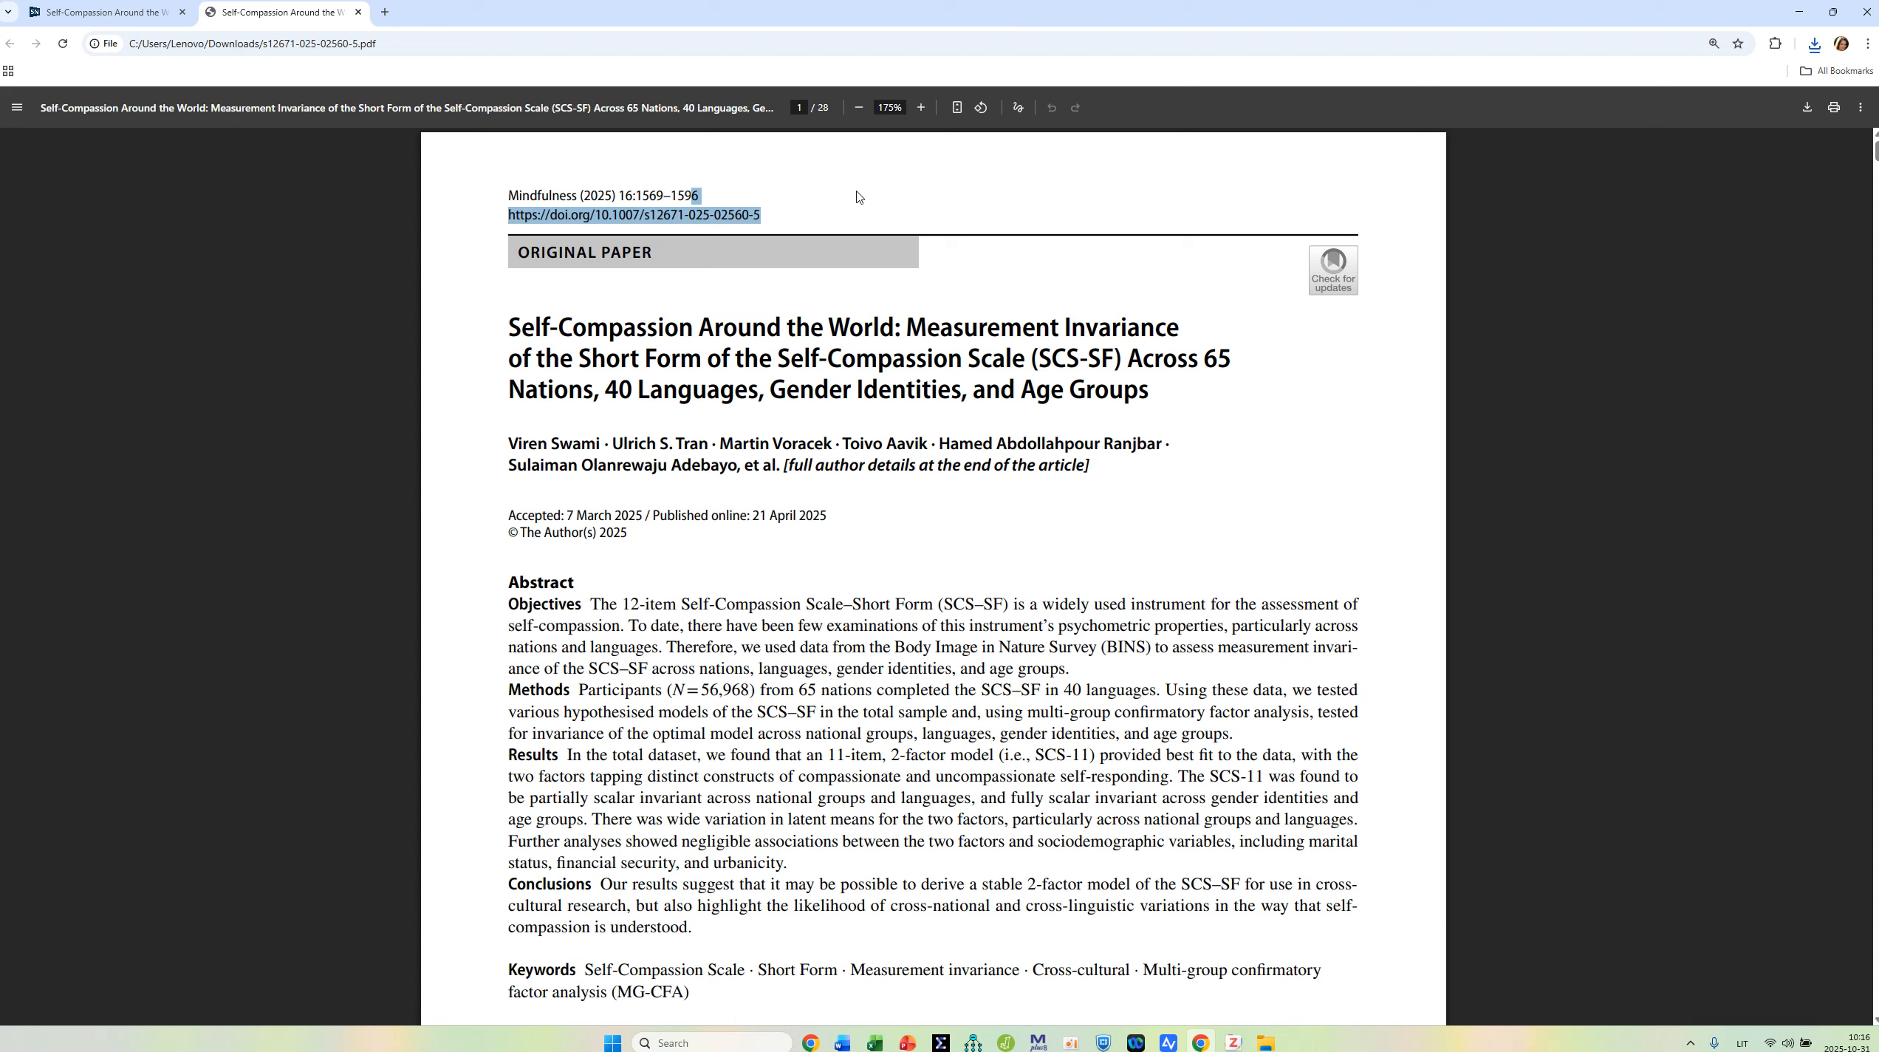
pyautogui.click(109, 15)
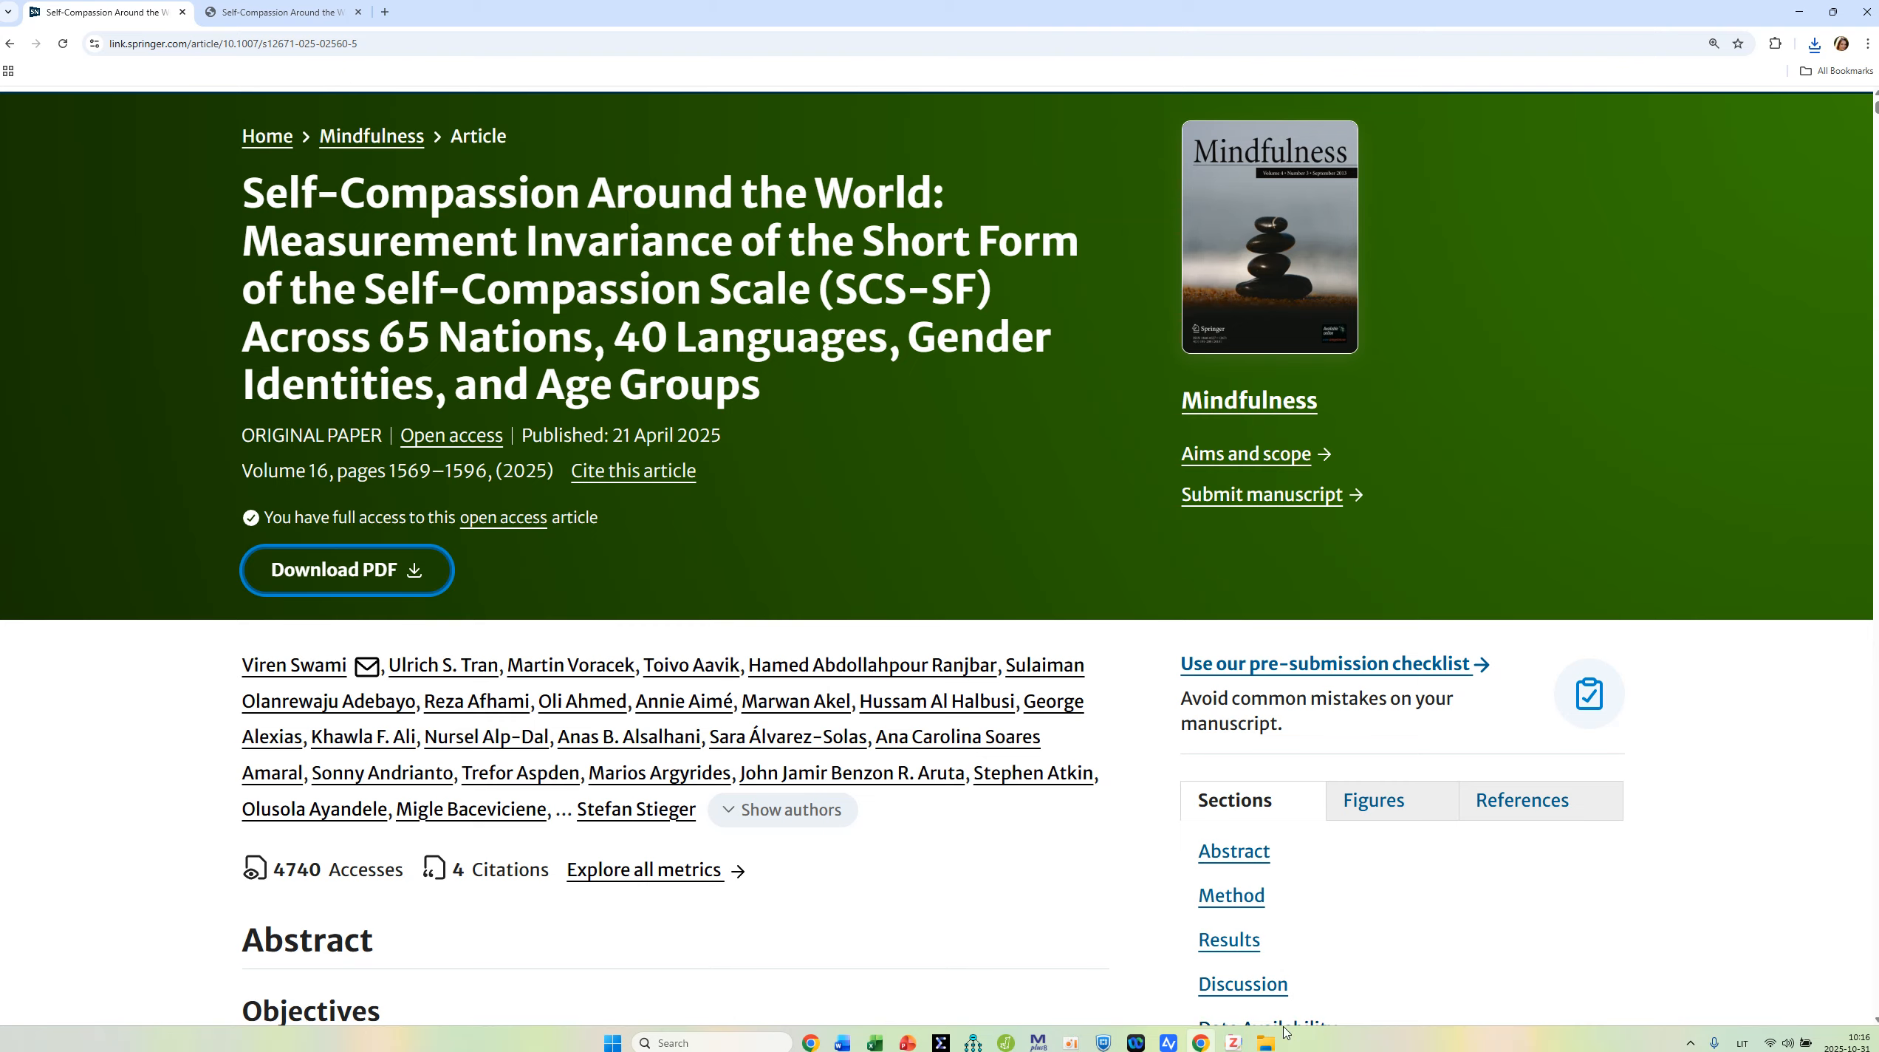
pyautogui.click(1233, 1041)
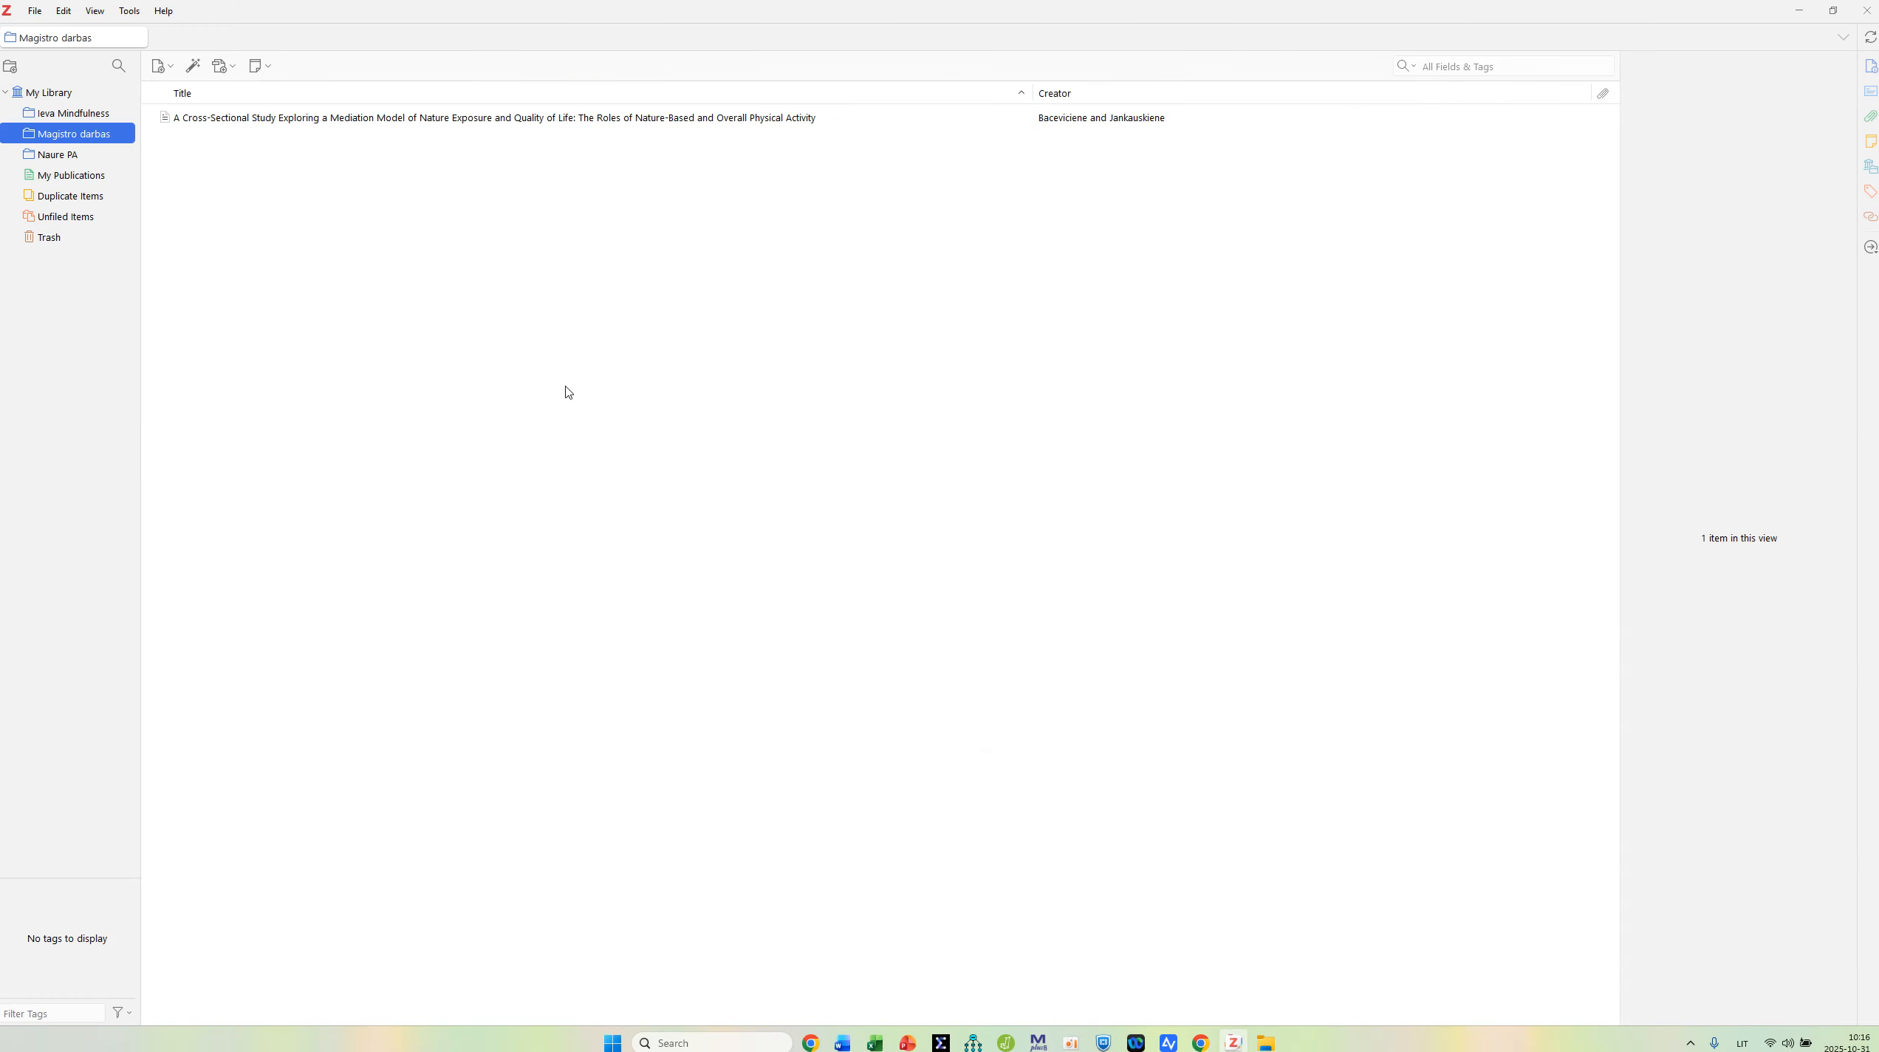
pyautogui.click(193, 66)
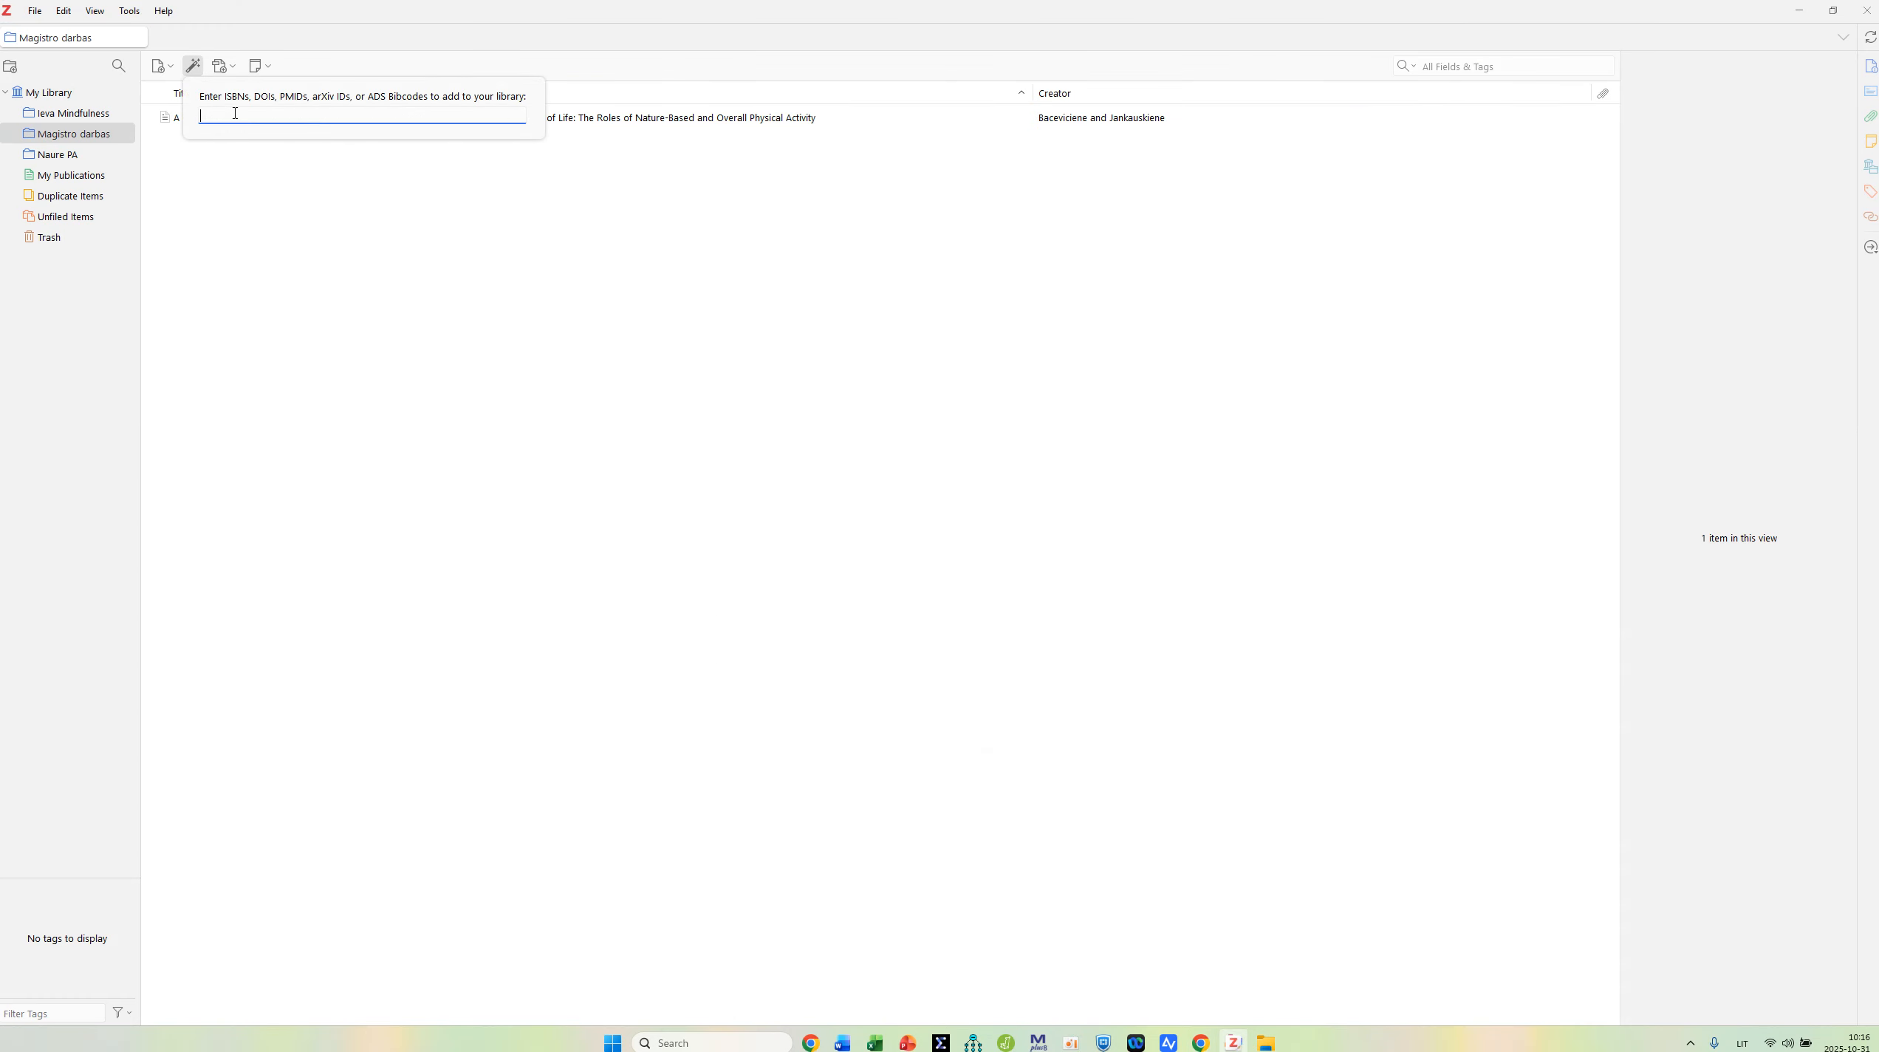
pyautogui.hotkey('ctrl', 'v')
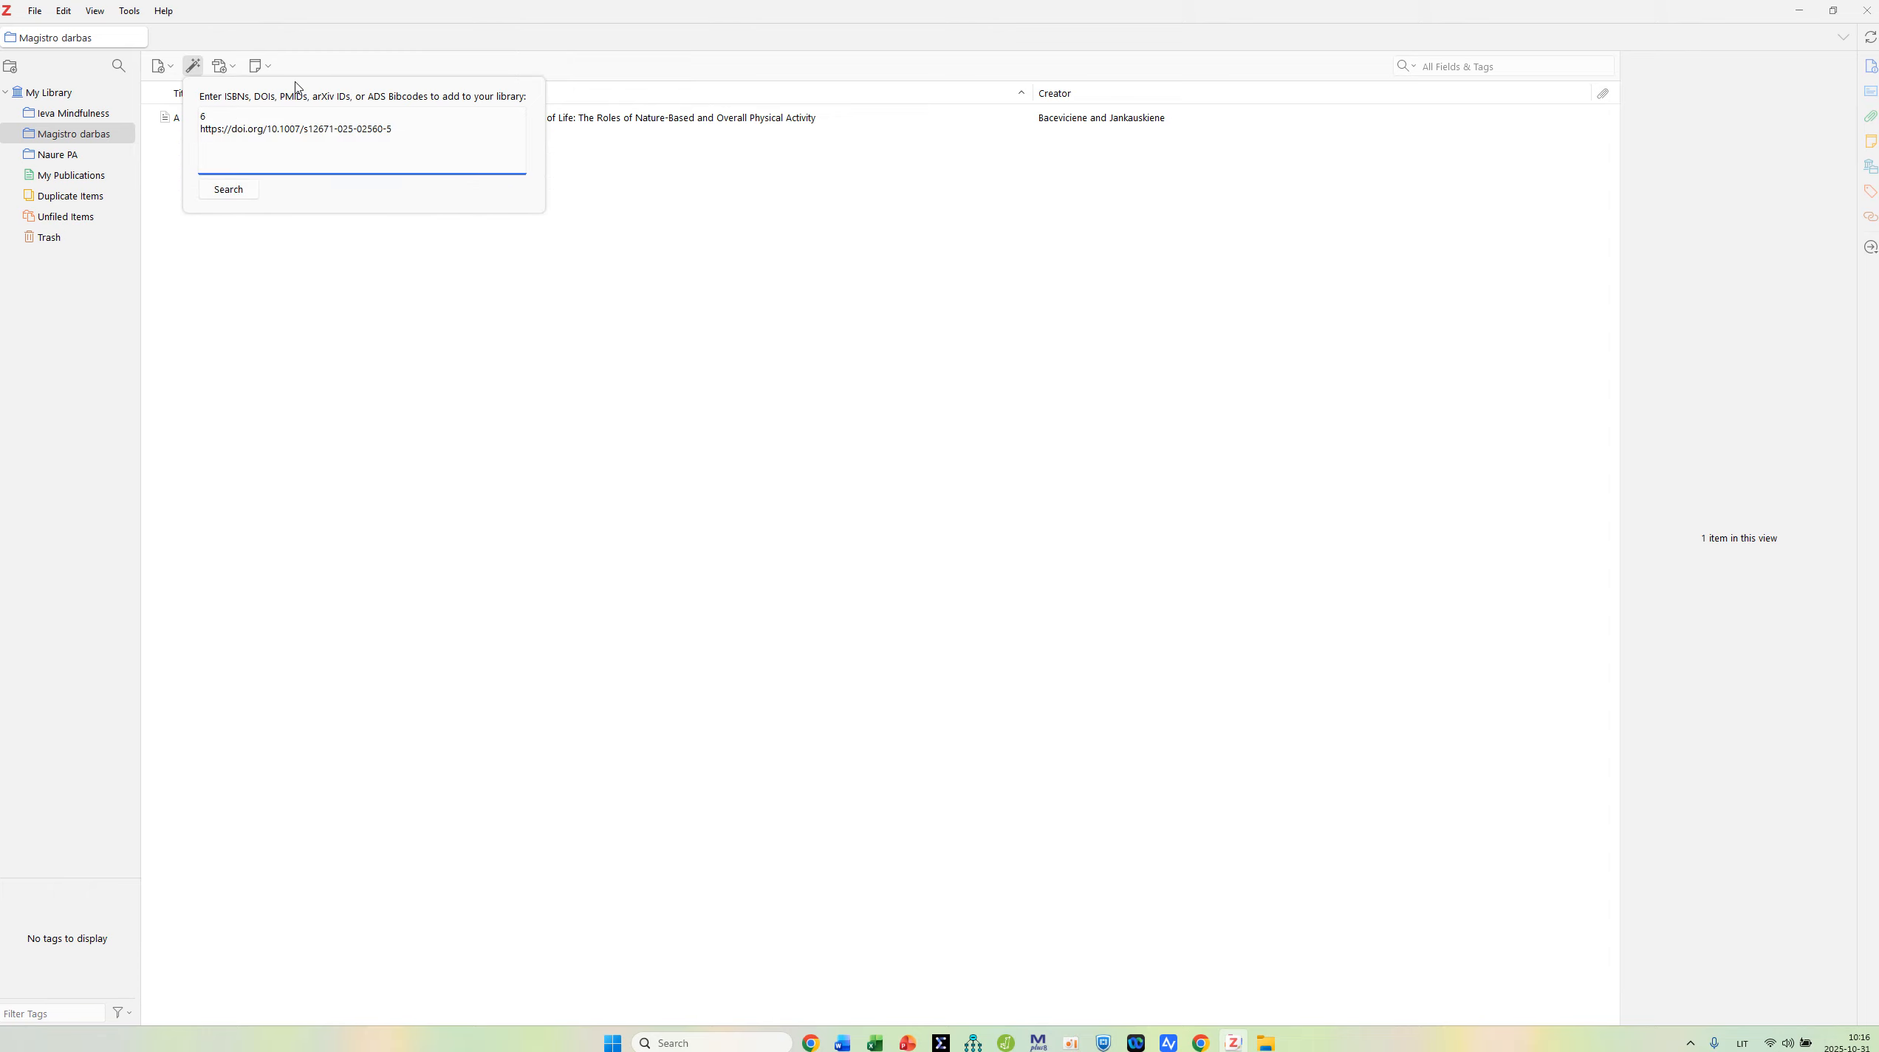
pyautogui.press('BackSpace')
pyautogui.press('BackSpace')
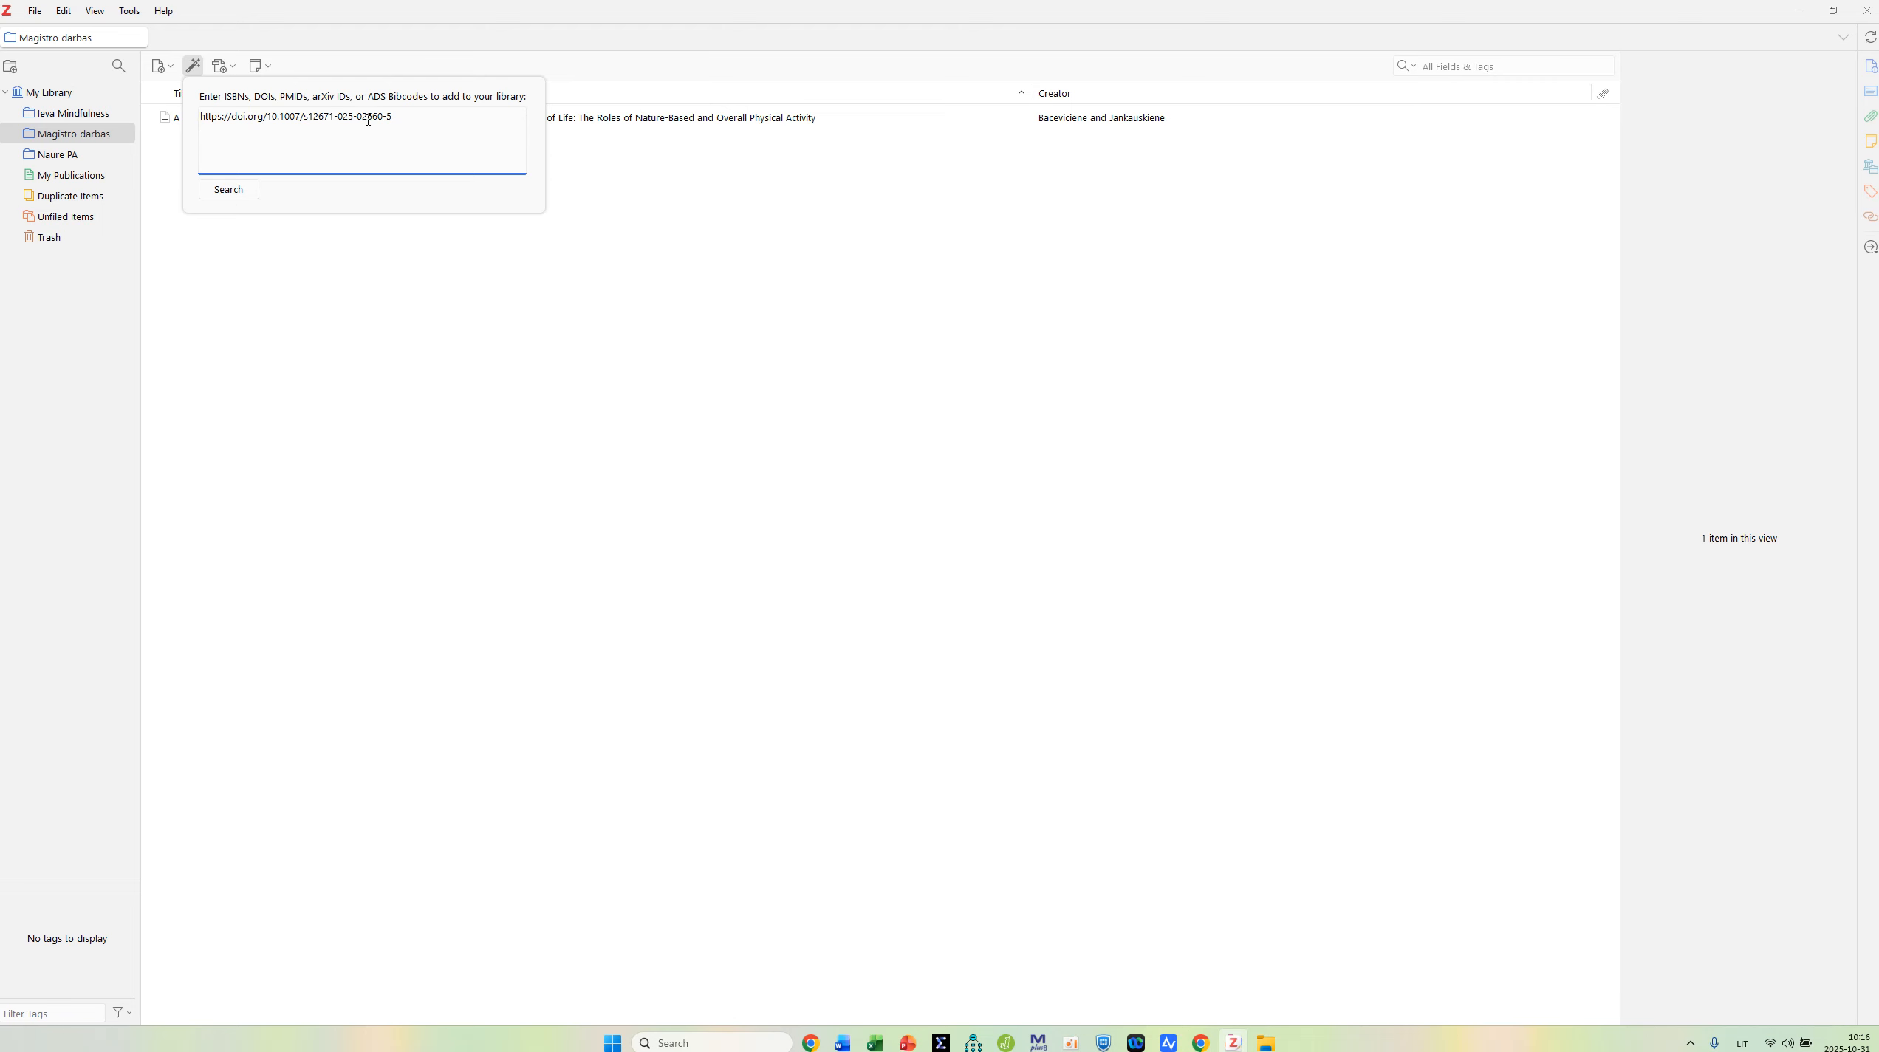
pyautogui.click(237, 194)
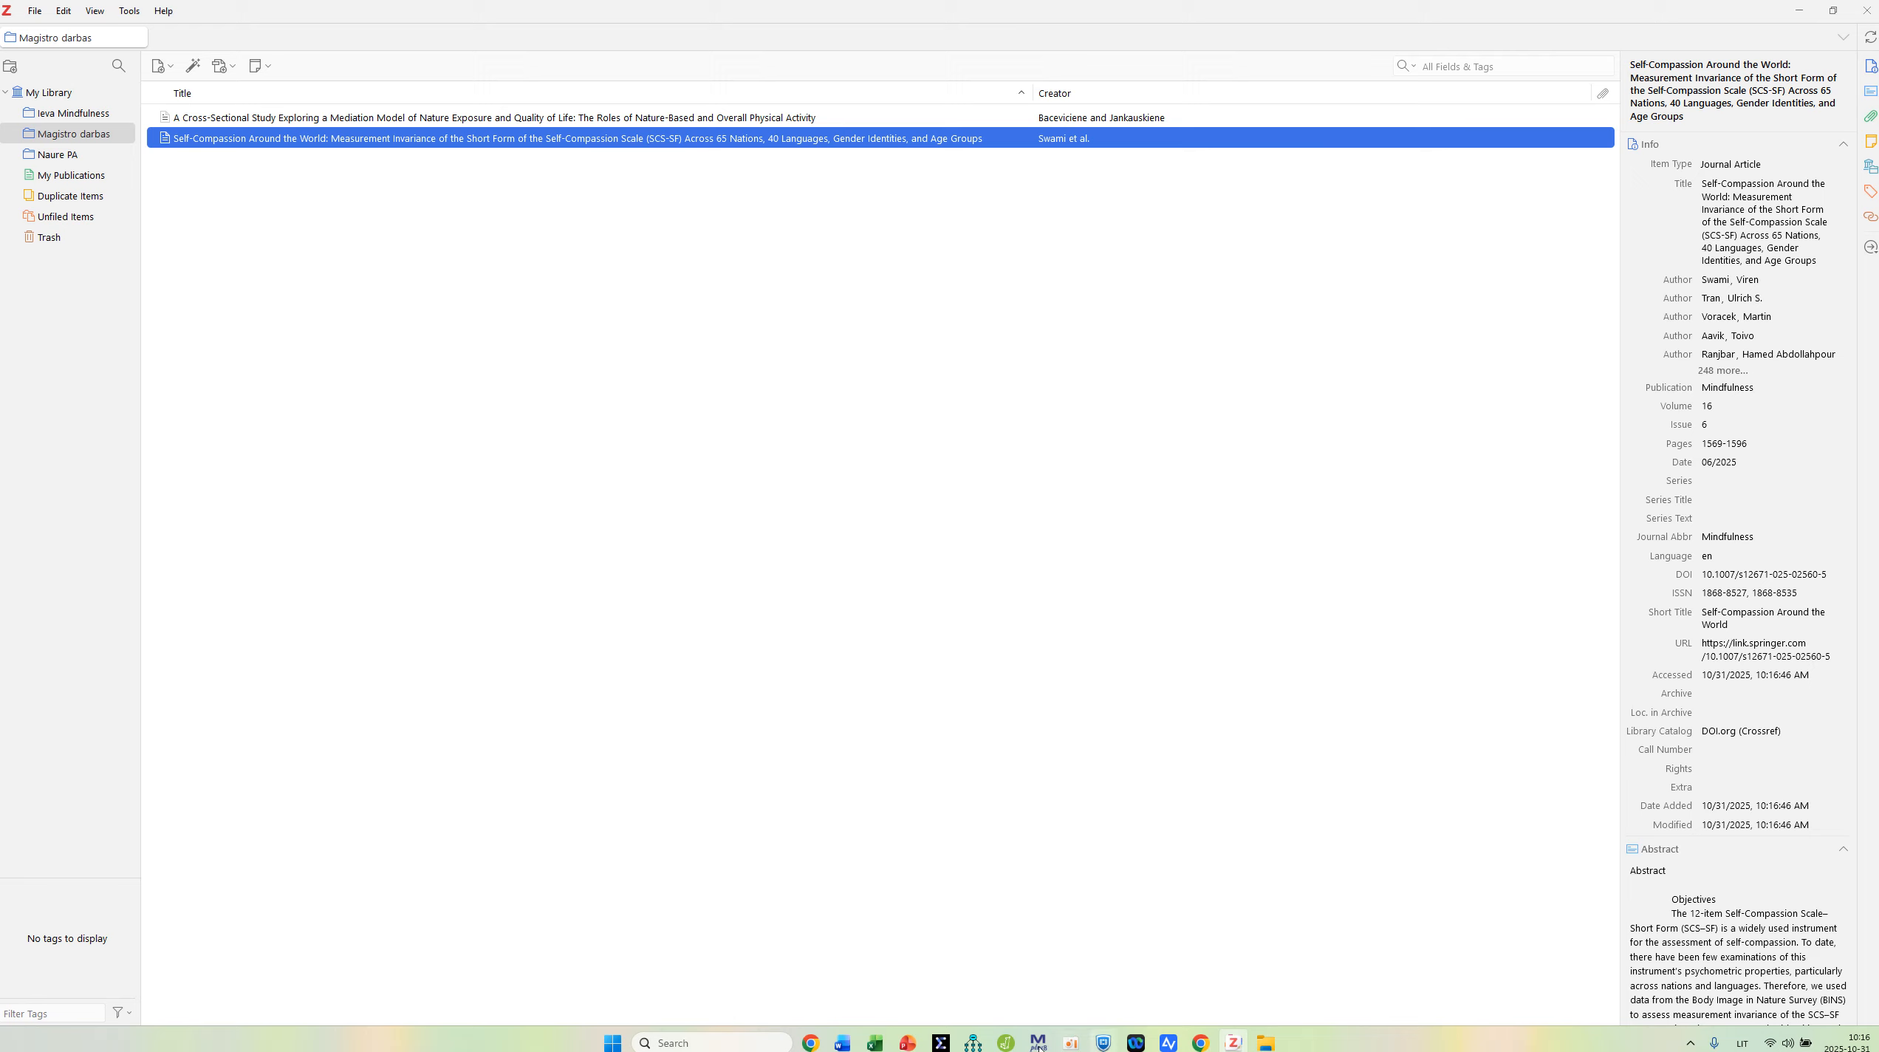
pyautogui.click(1799, 11)
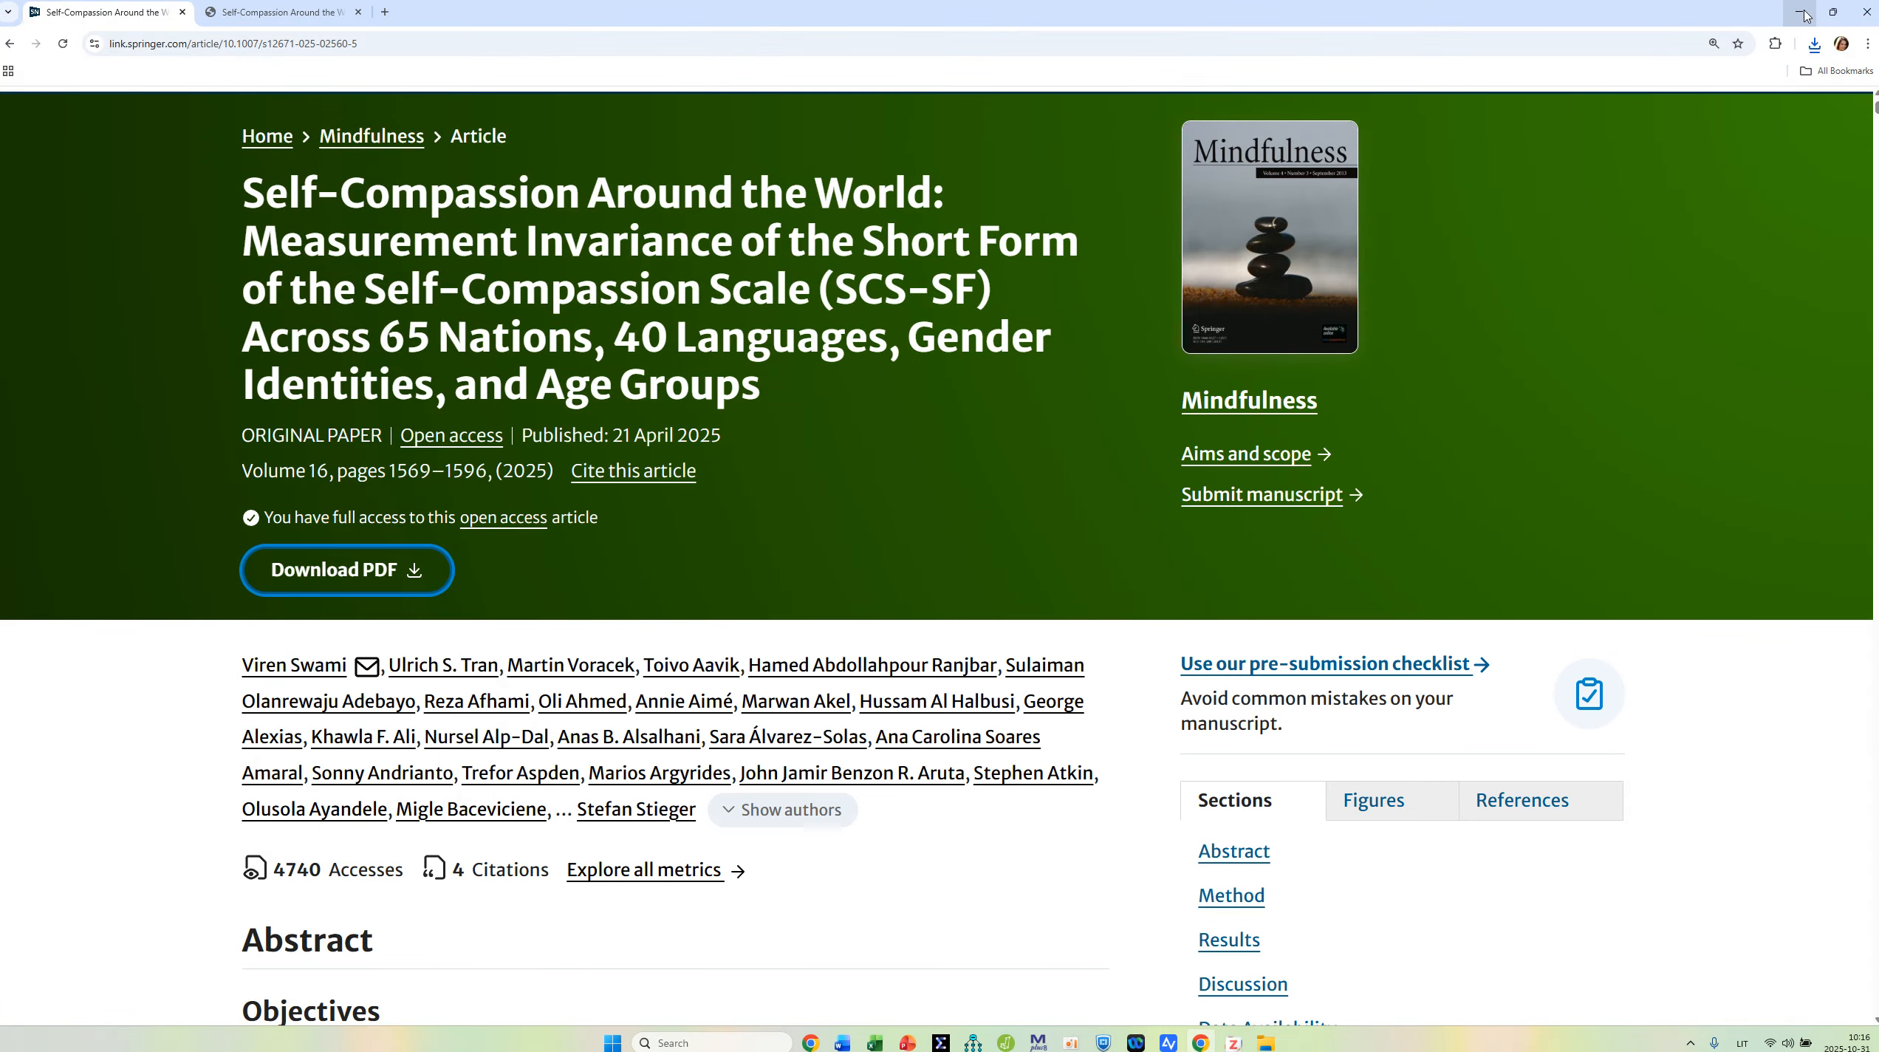
pyautogui.click(1800, 11)
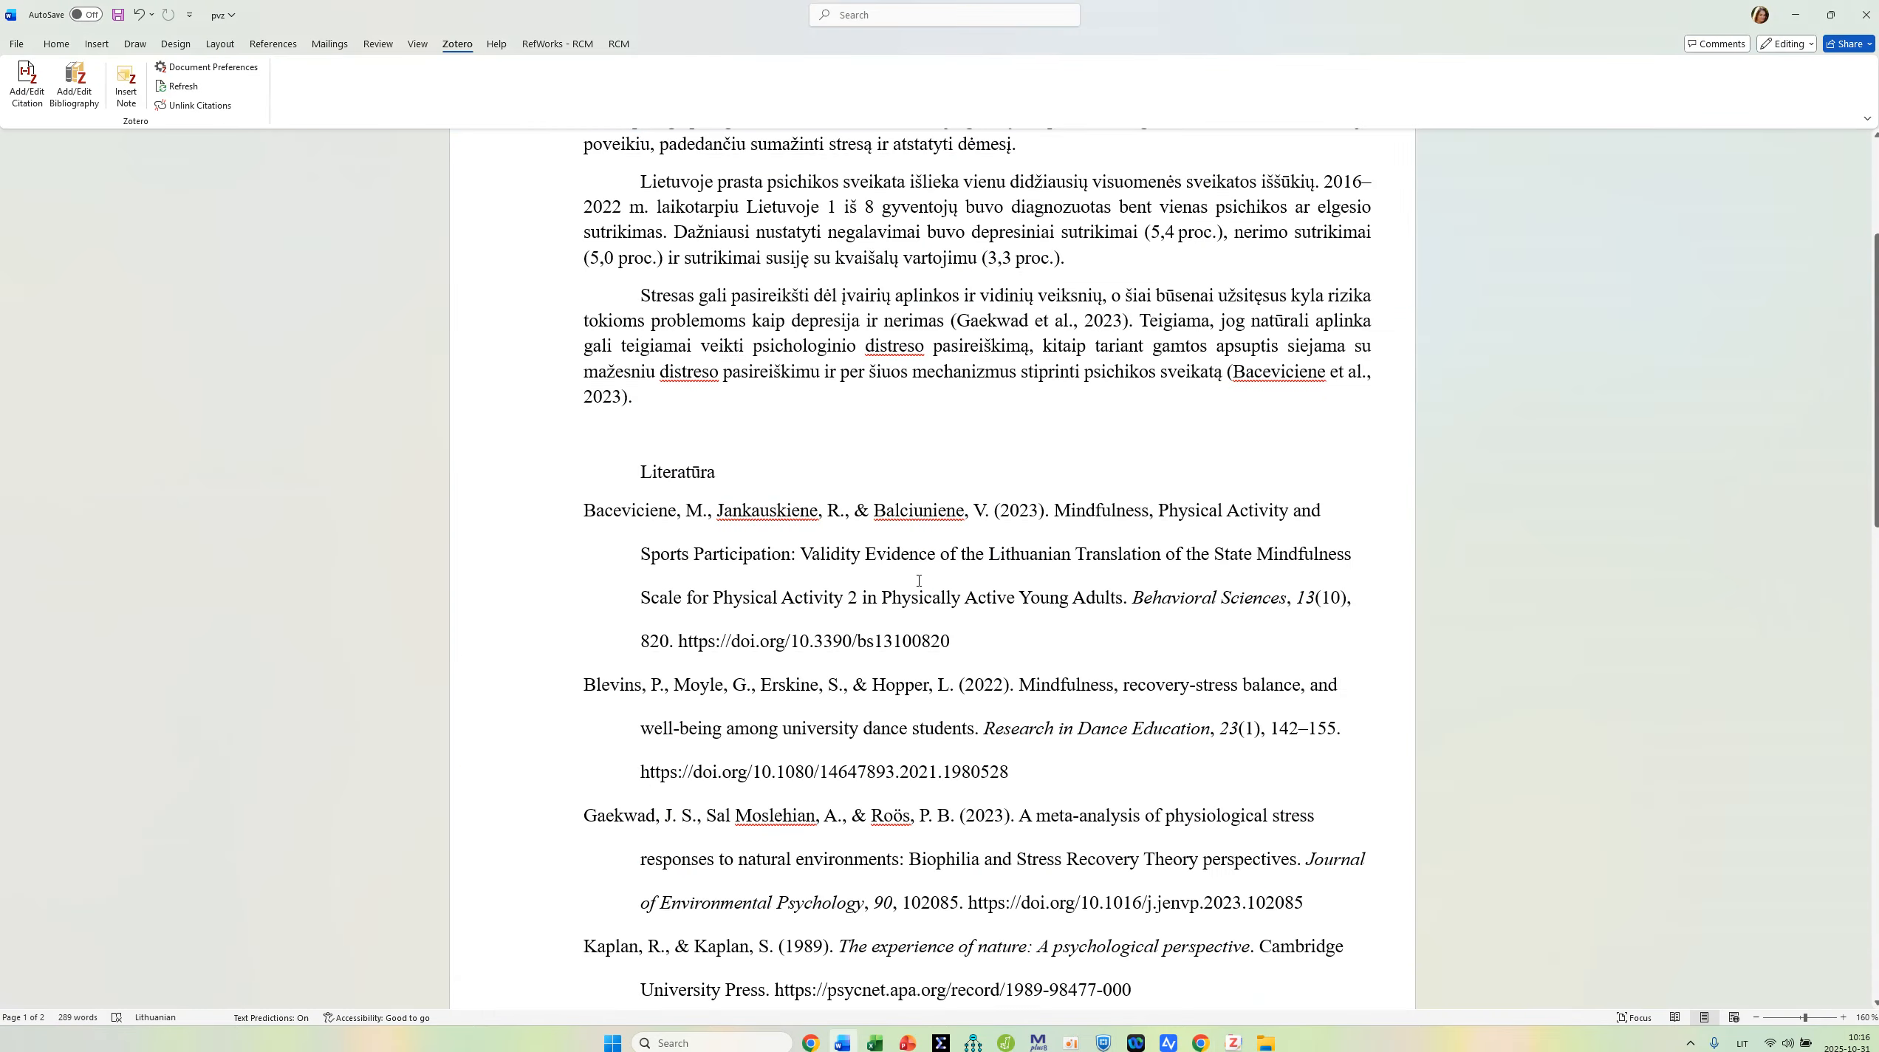
# Step: Add the 2025 "Self-Compassion Around the World" article to the existing Zotero citation ending the last paragraph above Literatūra, searching by its first author
pyautogui.scroll(1, 1006, 438)
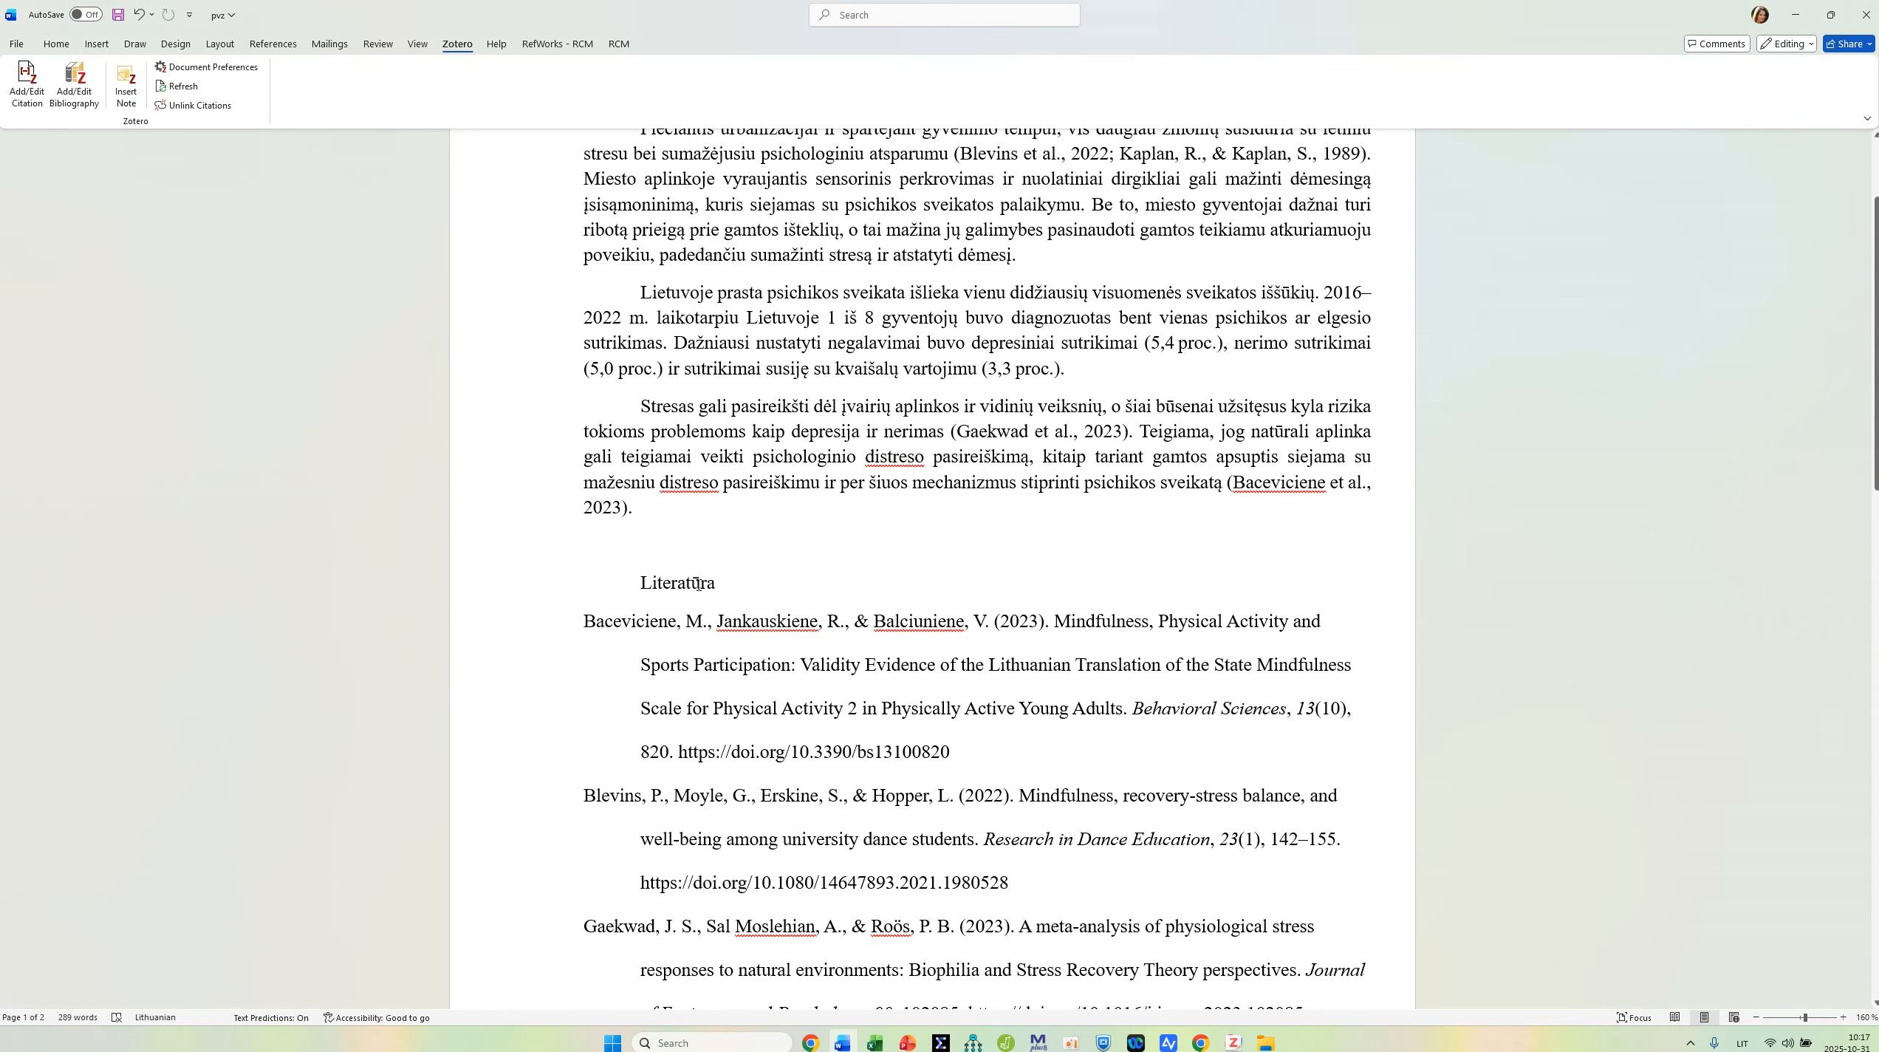
pyautogui.scroll(1, 846, 393)
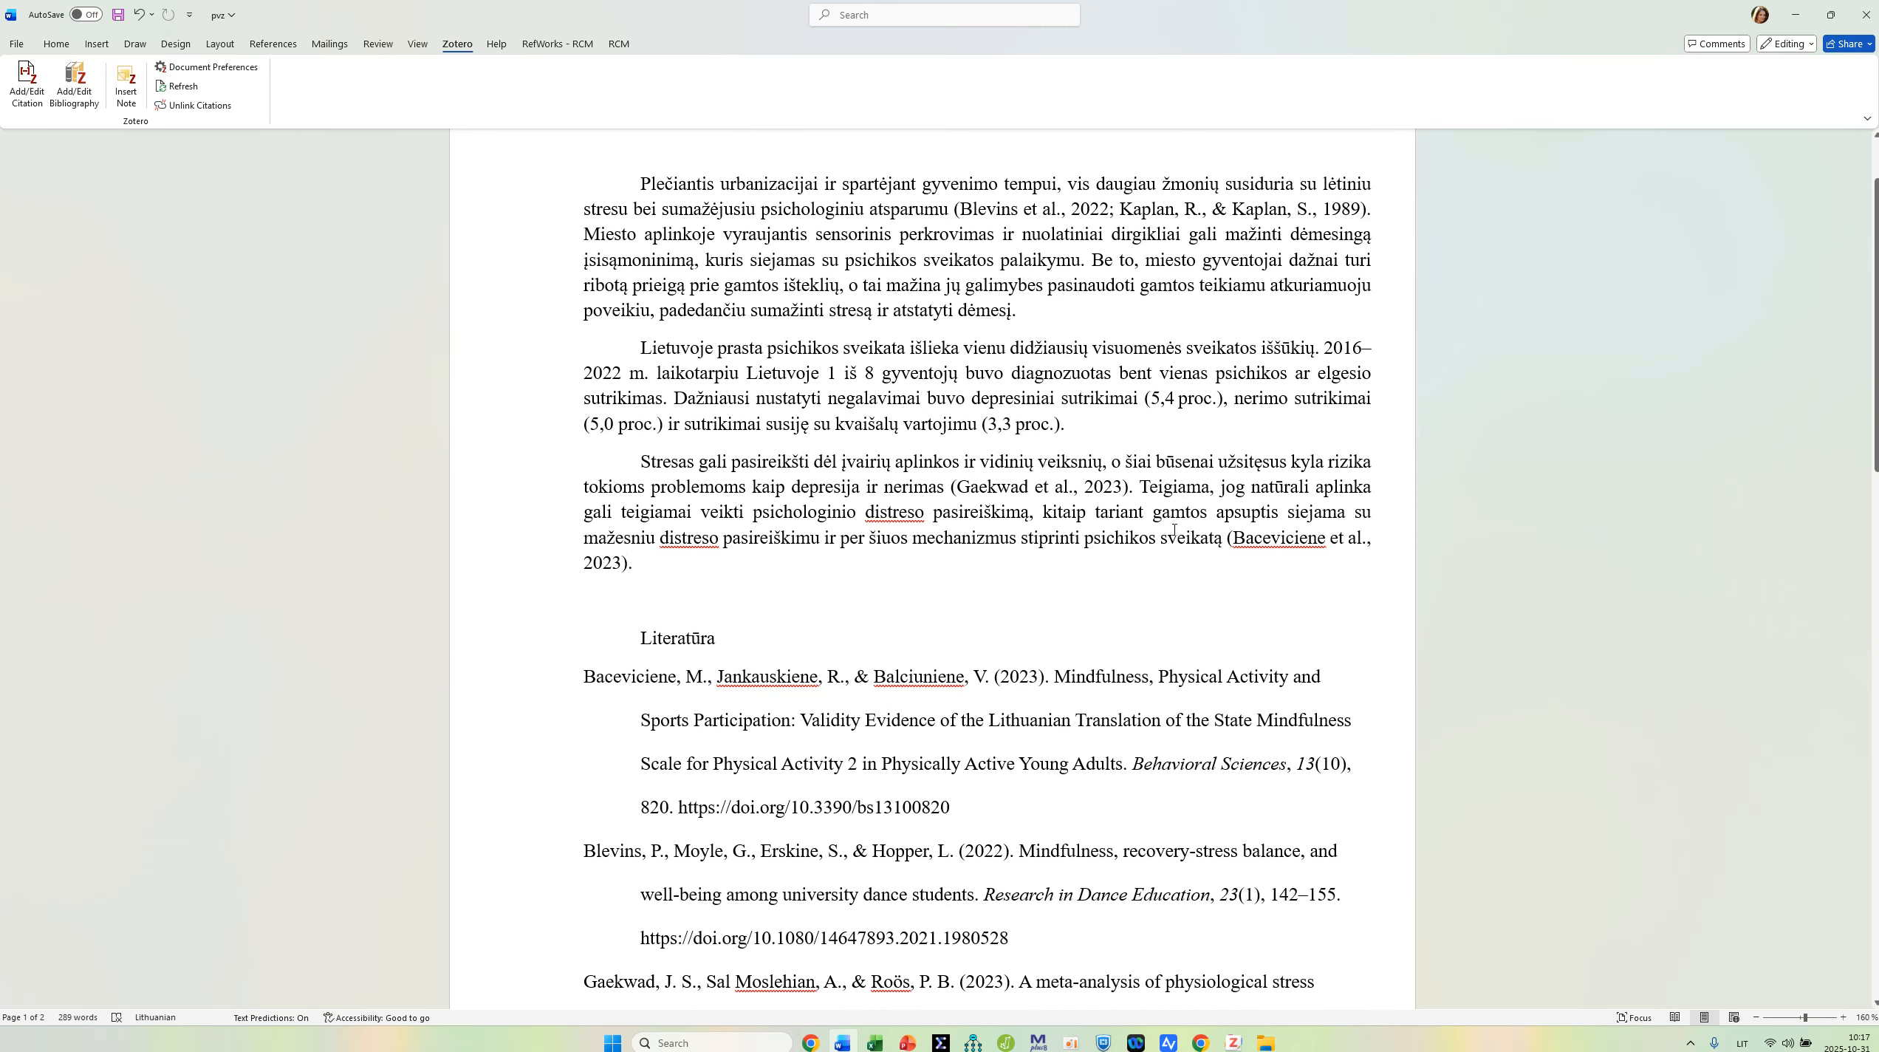
pyautogui.click(625, 561)
pyautogui.click(30, 99)
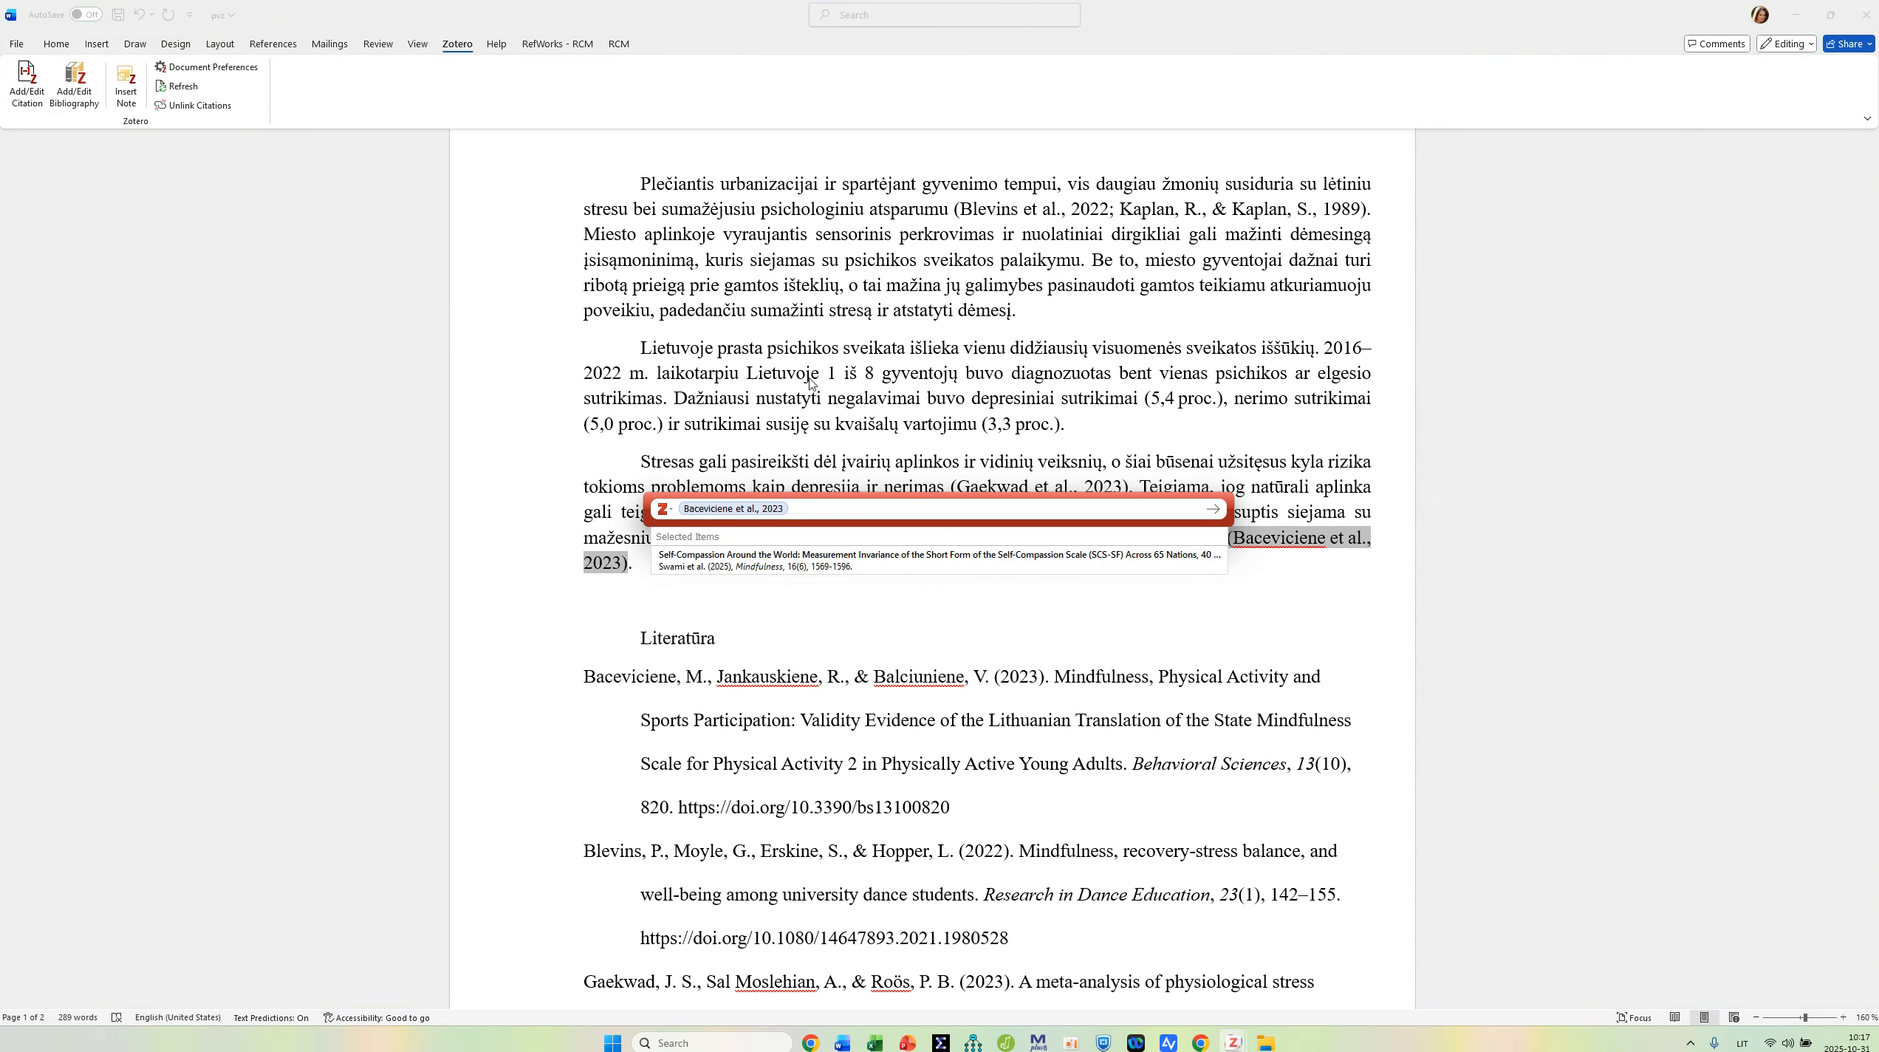
pyautogui.write('swa')
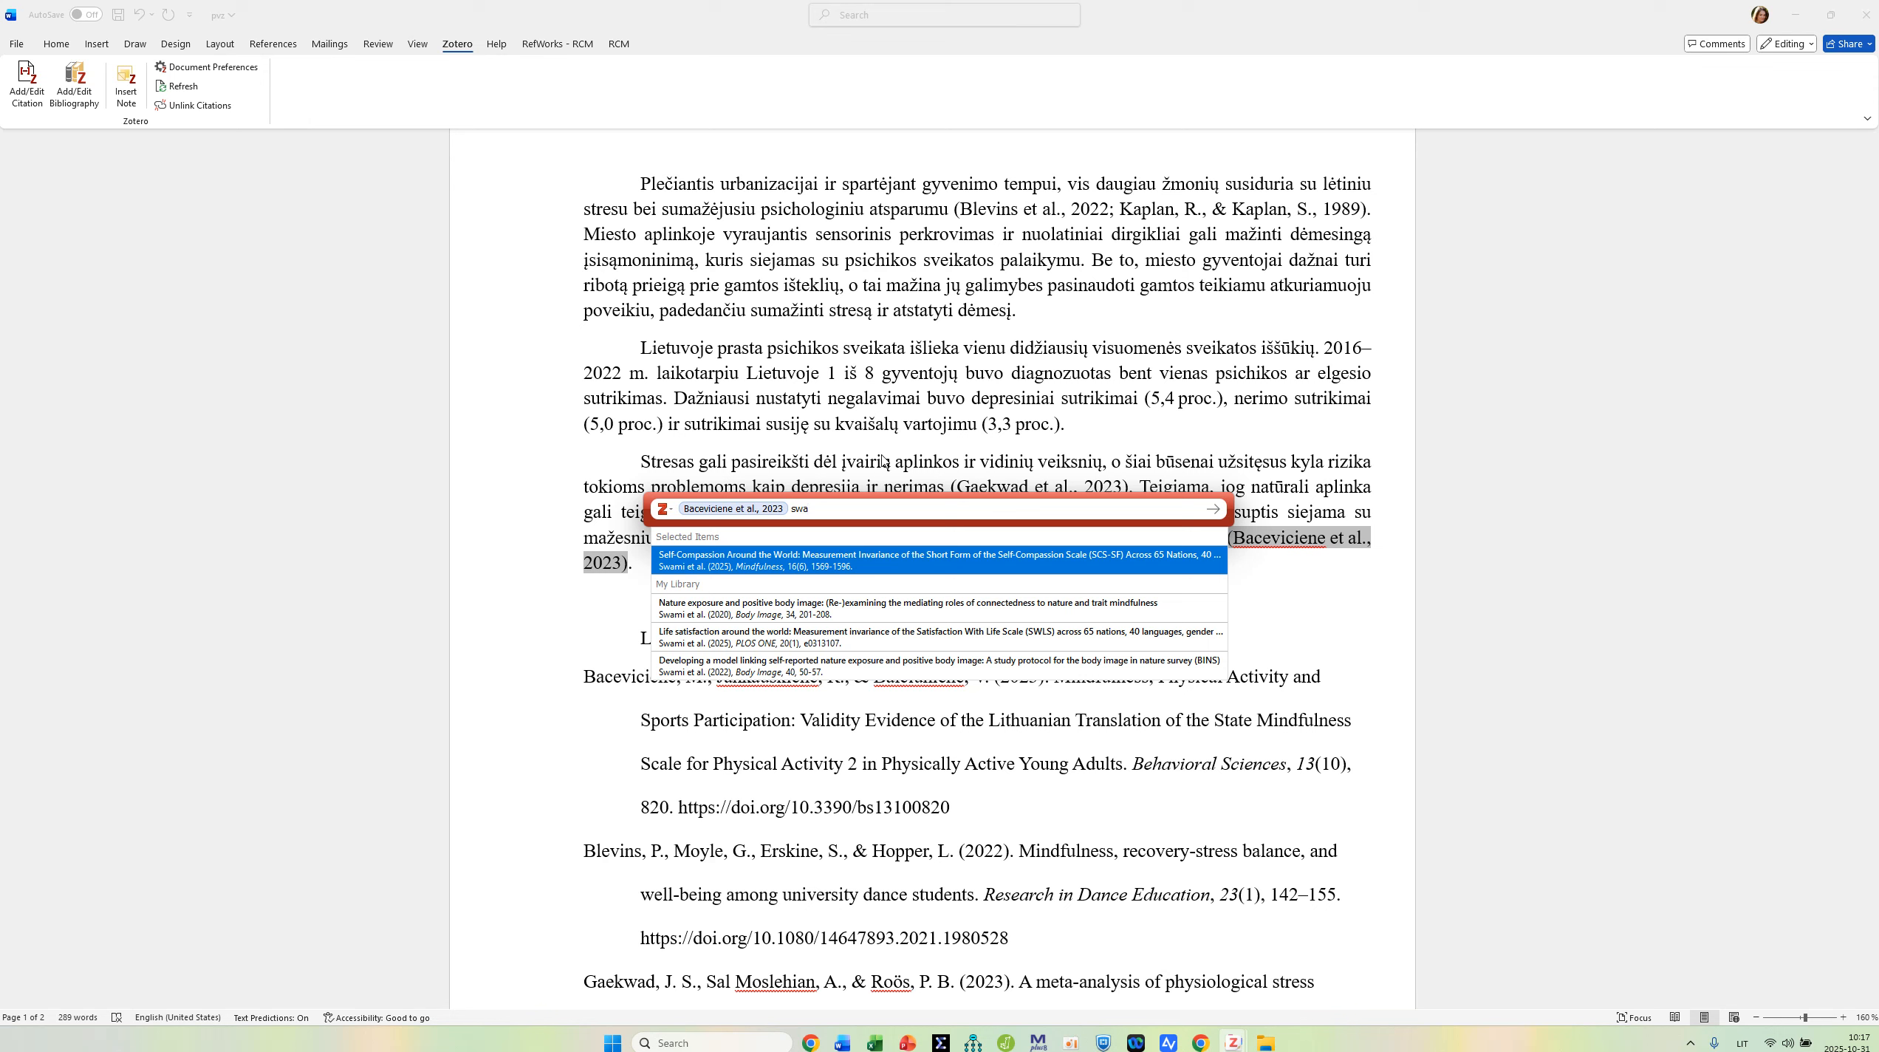
pyautogui.write('m')
pyautogui.click(816, 563)
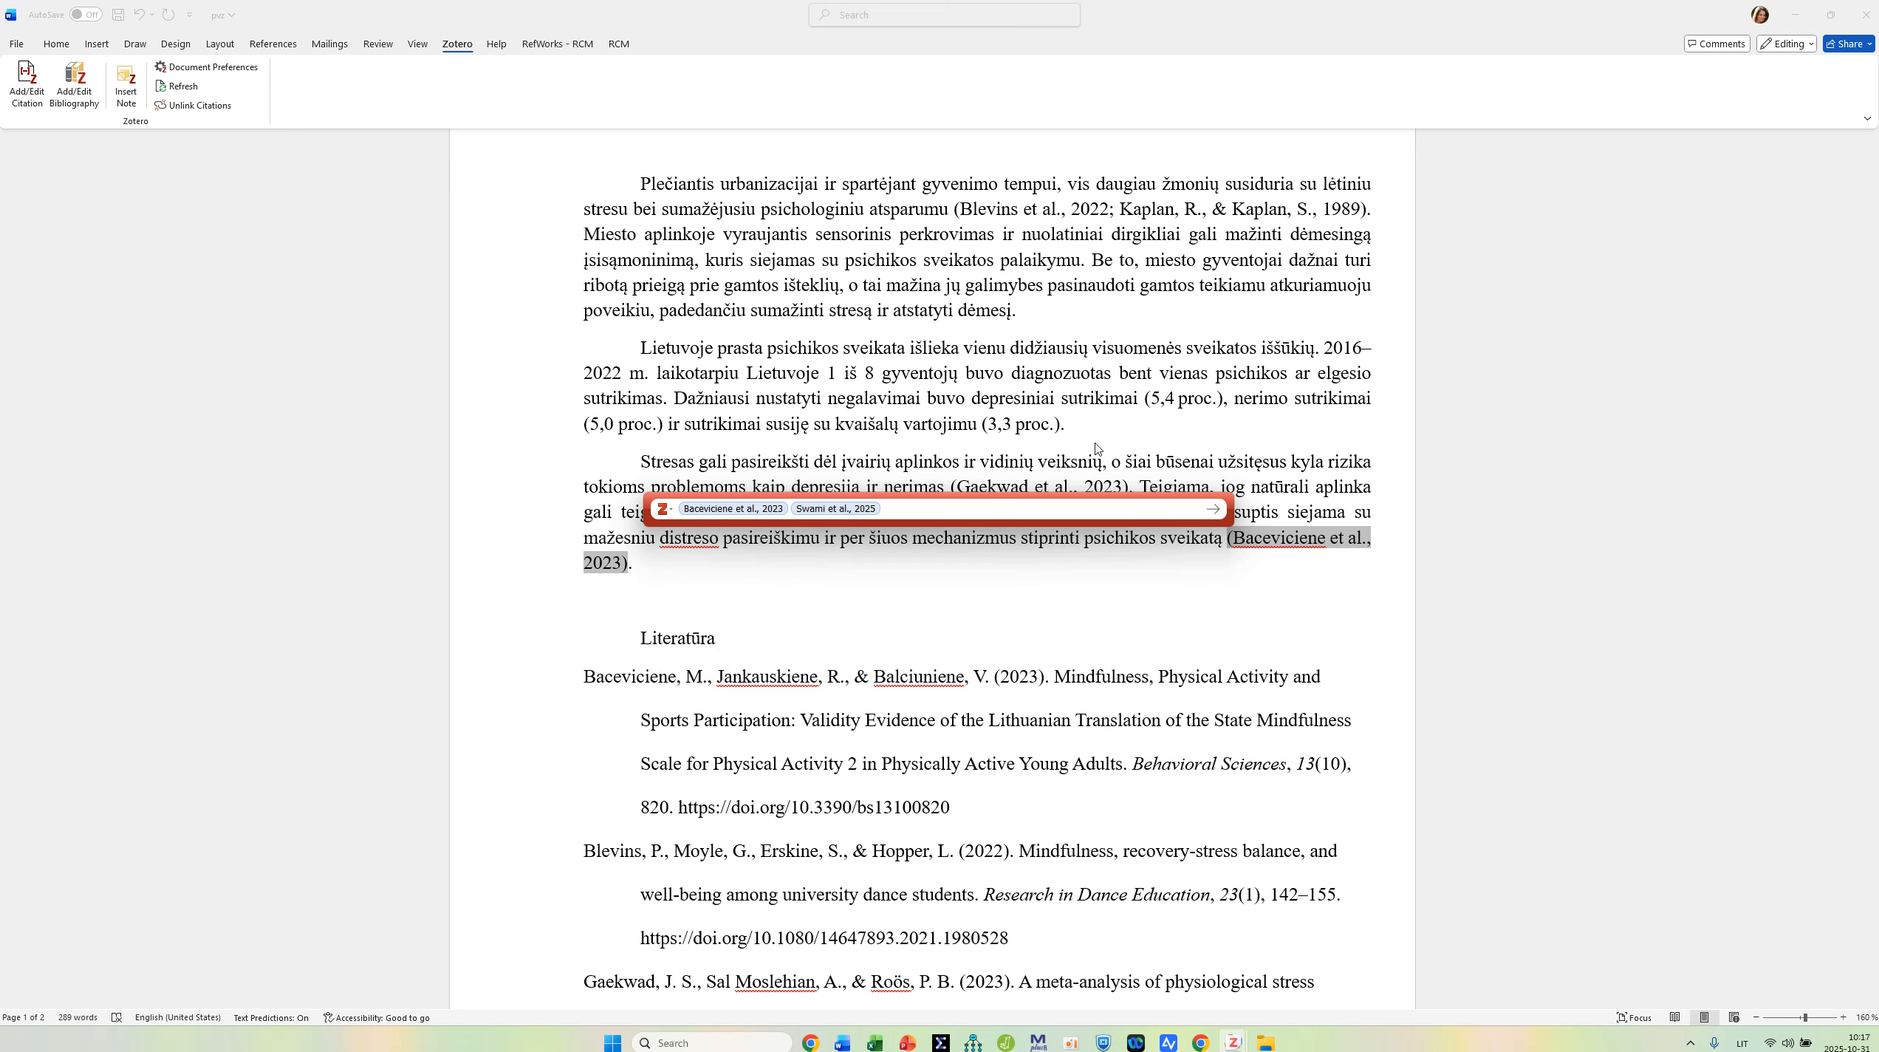
pyautogui.press('Return')
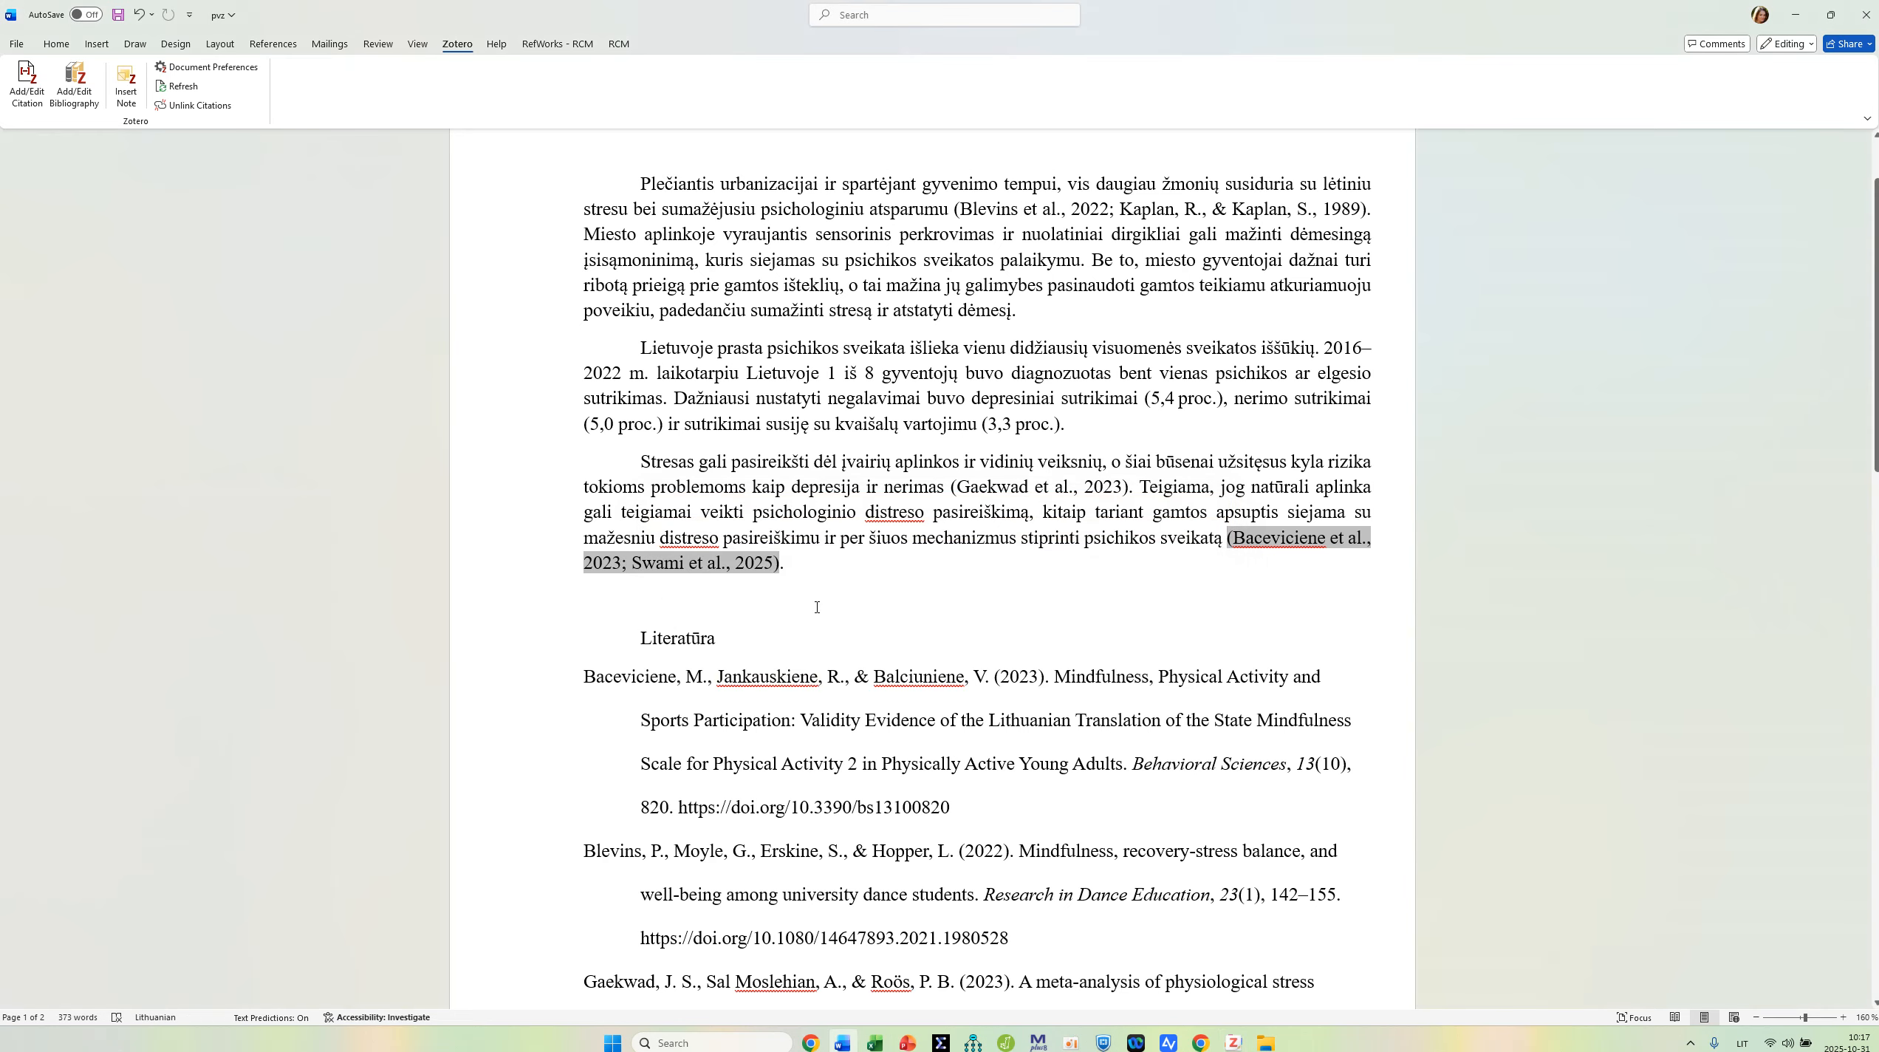
# Step: Check the Literatūra list through to the second page for the newly cited article's entry, and return to the end of the cited paragraph
pyautogui.scroll(-6, 919, 558)
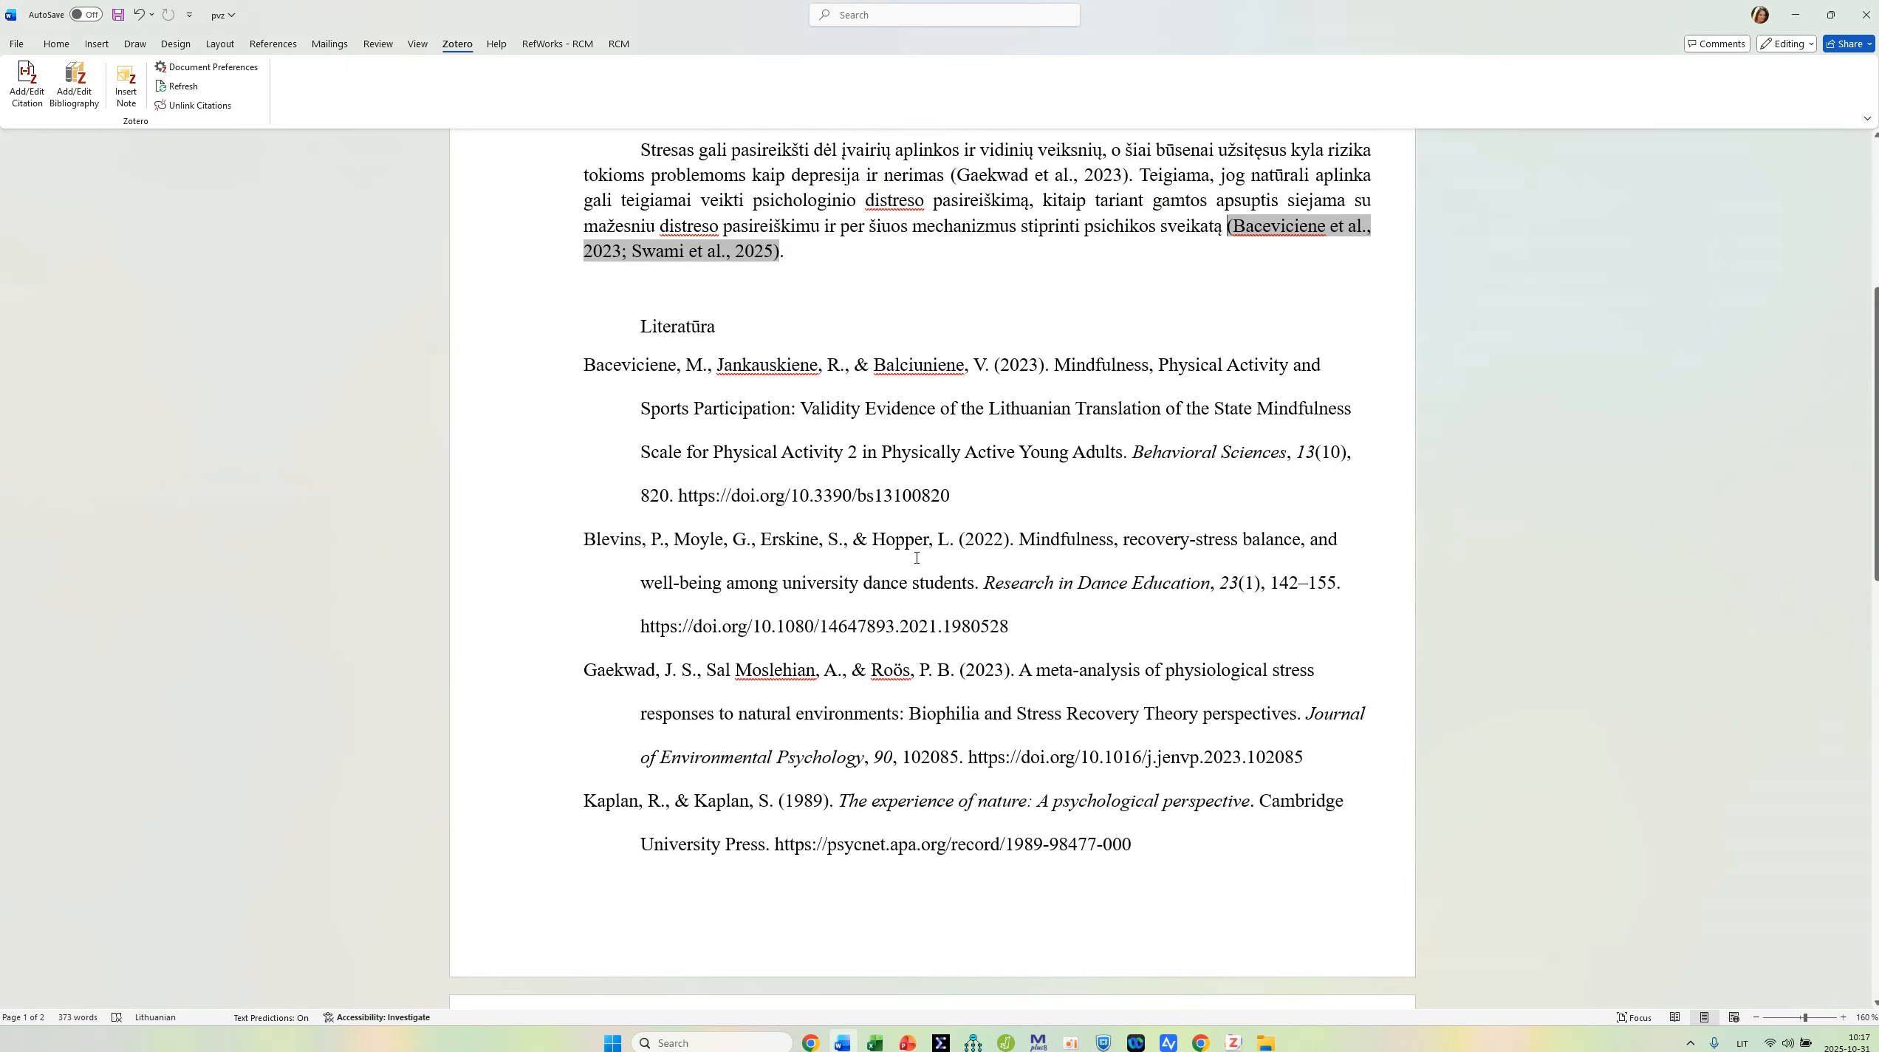
pyautogui.scroll(-2, 919, 558)
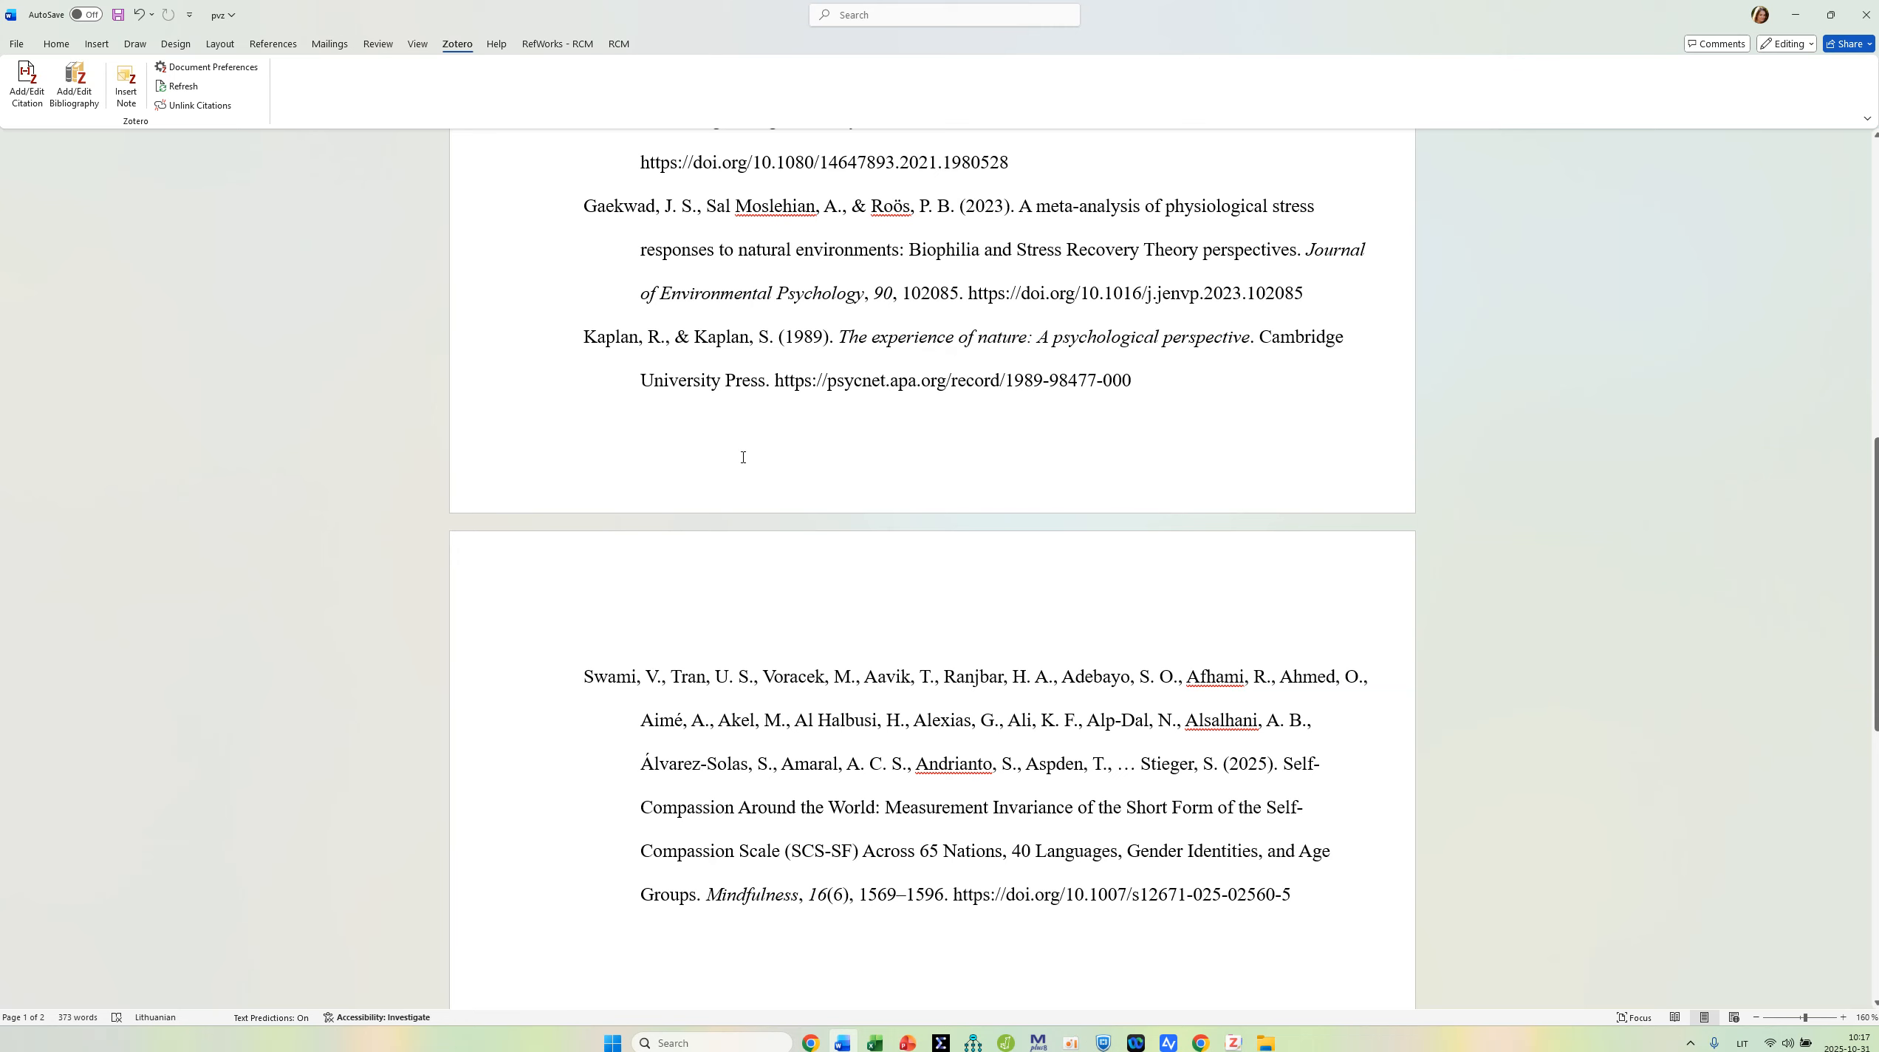
pyautogui.scroll(5, 1478, 608)
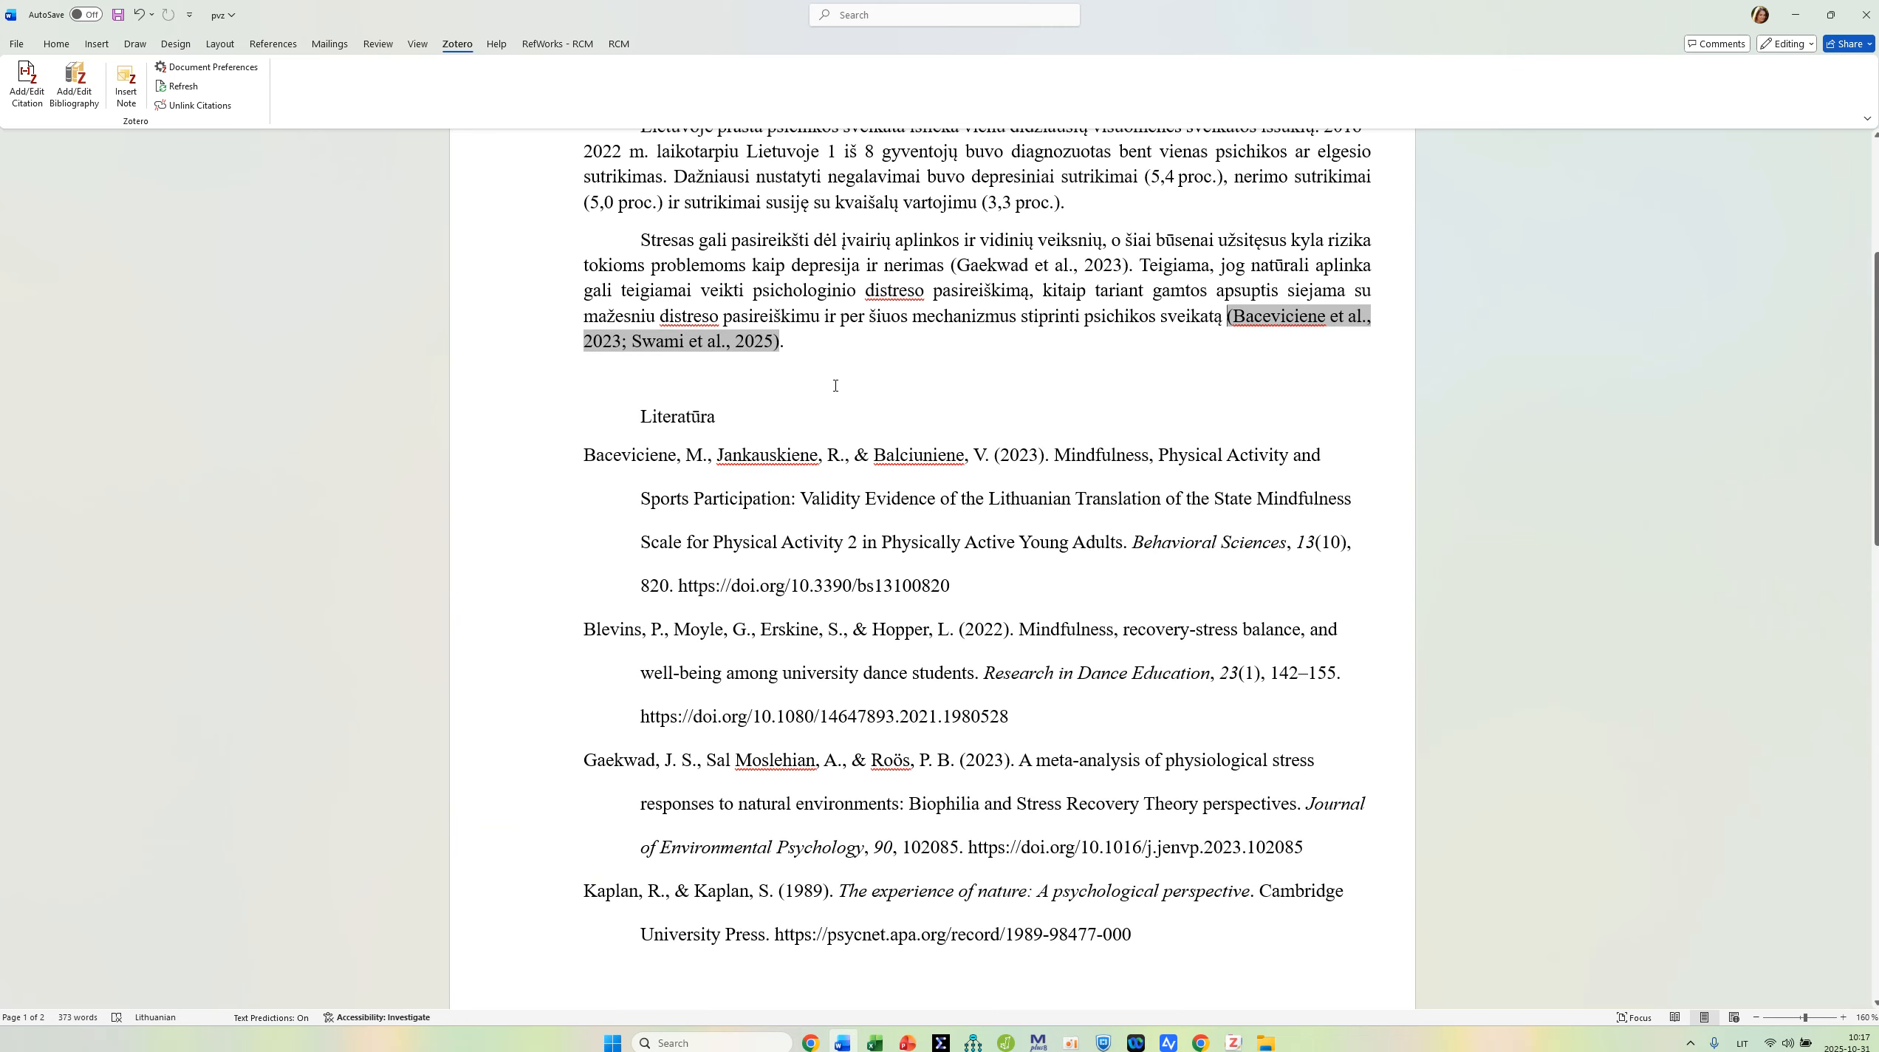
pyautogui.click(816, 343)
pyautogui.scroll(3, 589, 508)
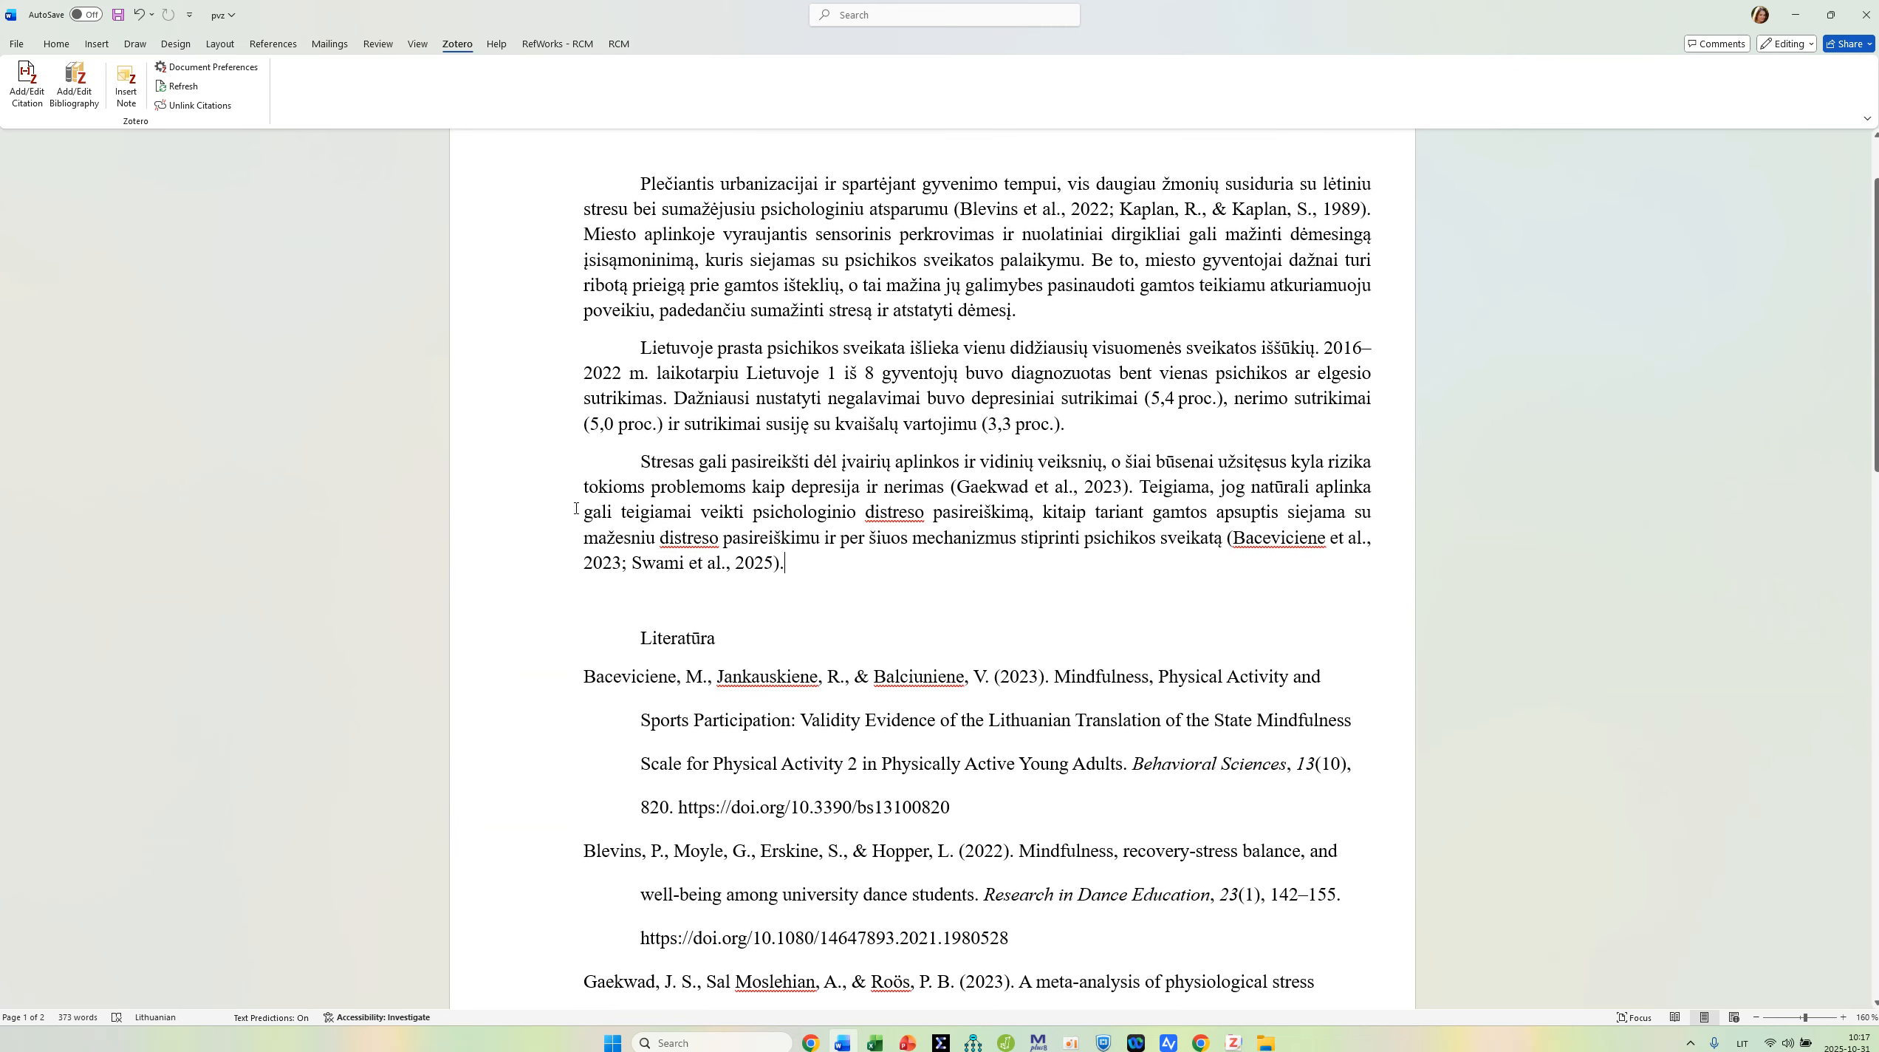